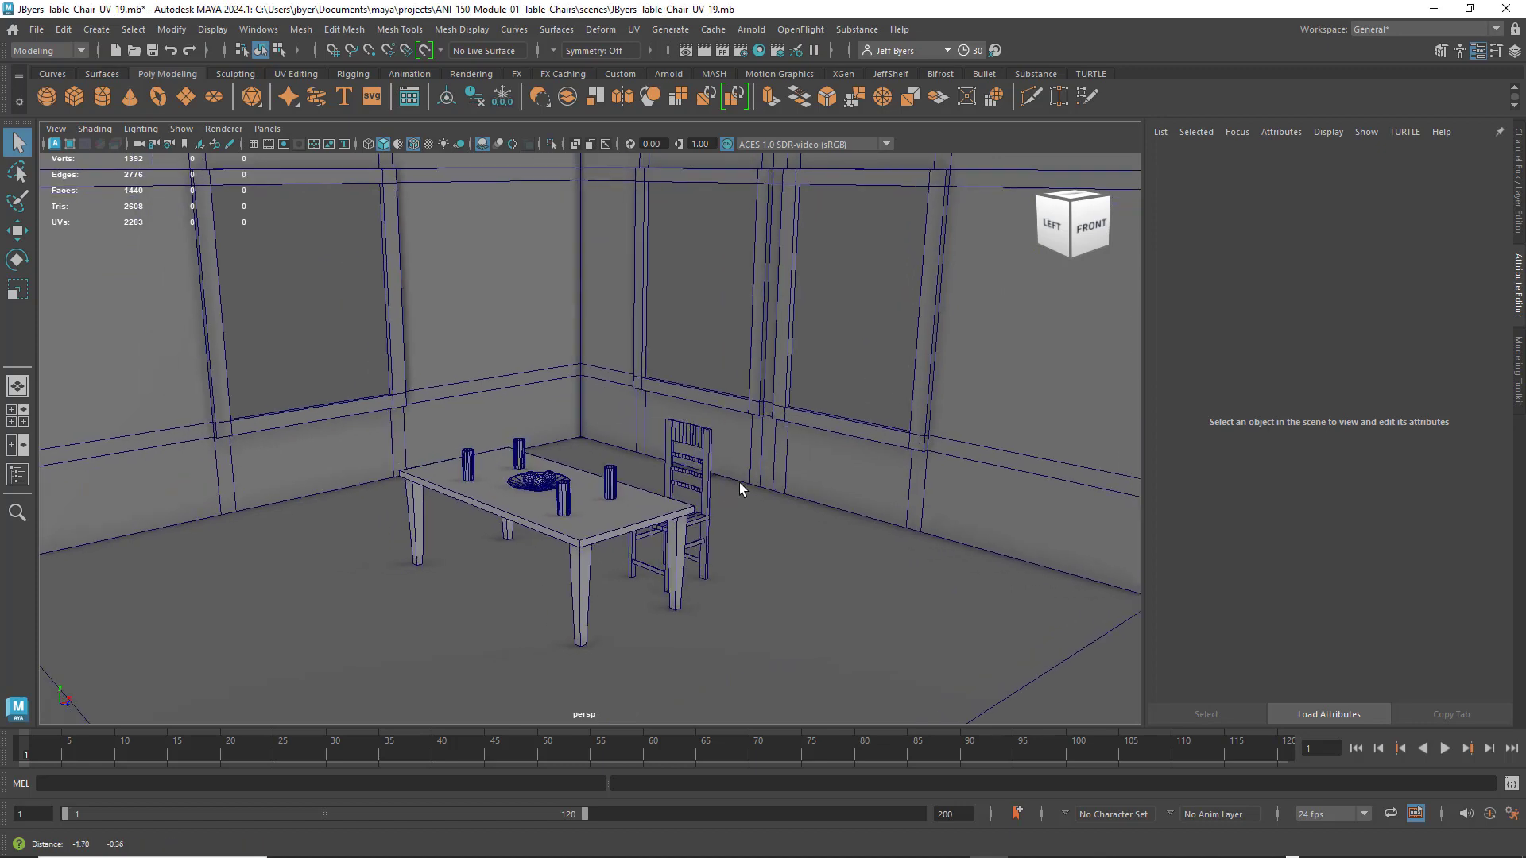
Select the dining table mesh in the room scene.
scroll(785, 480, "up", 3)
left_click_drag(842, 520, 804, 509, "alt")
middle_click_drag(803, 509, 709, 447, "alt")
mouse_move(725, 475)
left_mouse_down("alt")
mouse_move(712, 477)
mouse_move(756, 477)
mouse_move(703, 480)
left_mouse_up("alt")
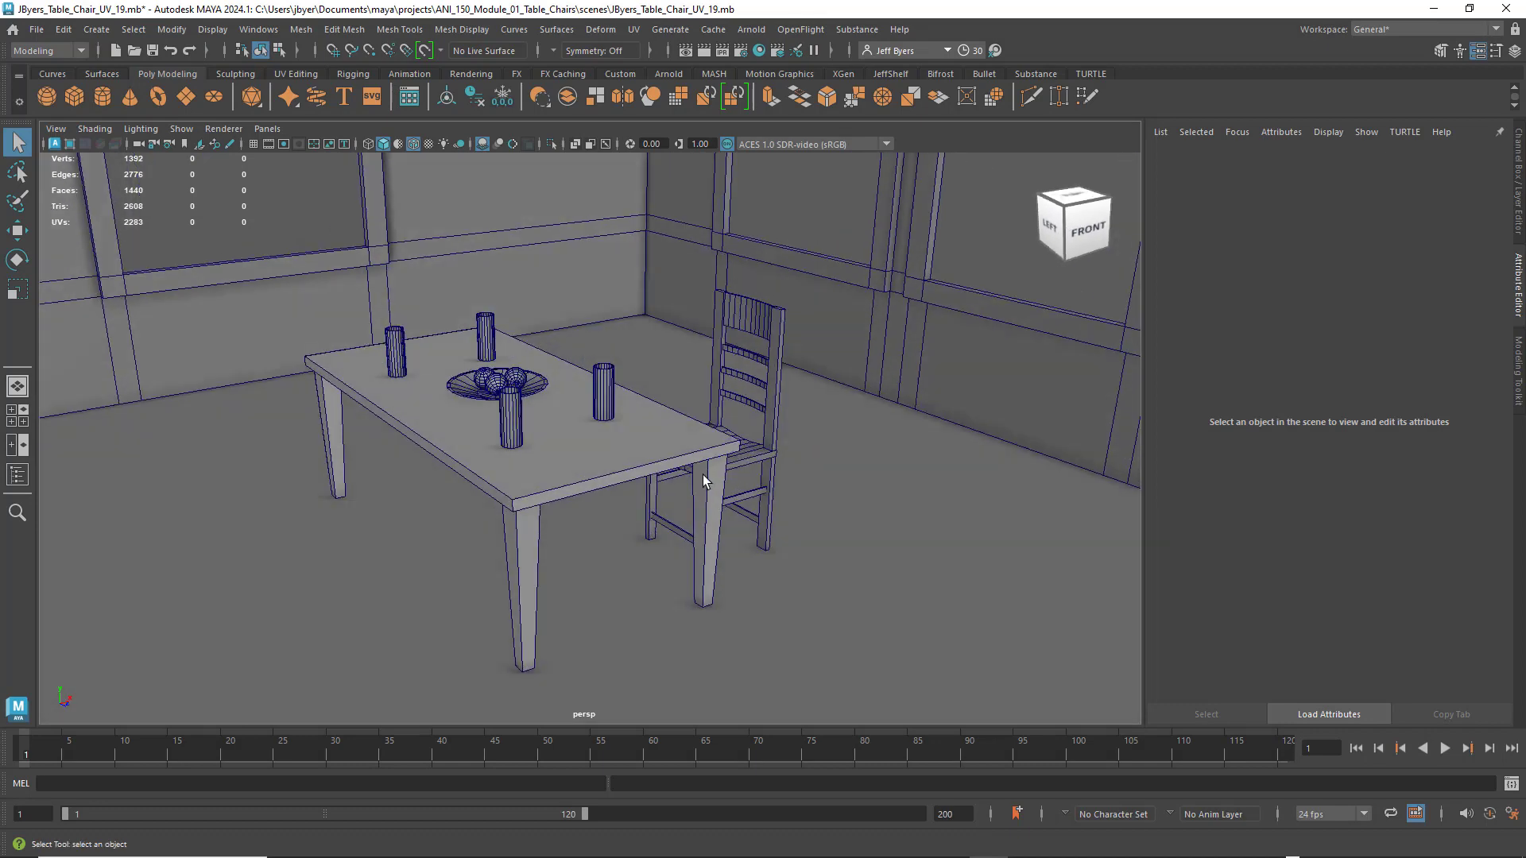
left_click(630, 468)
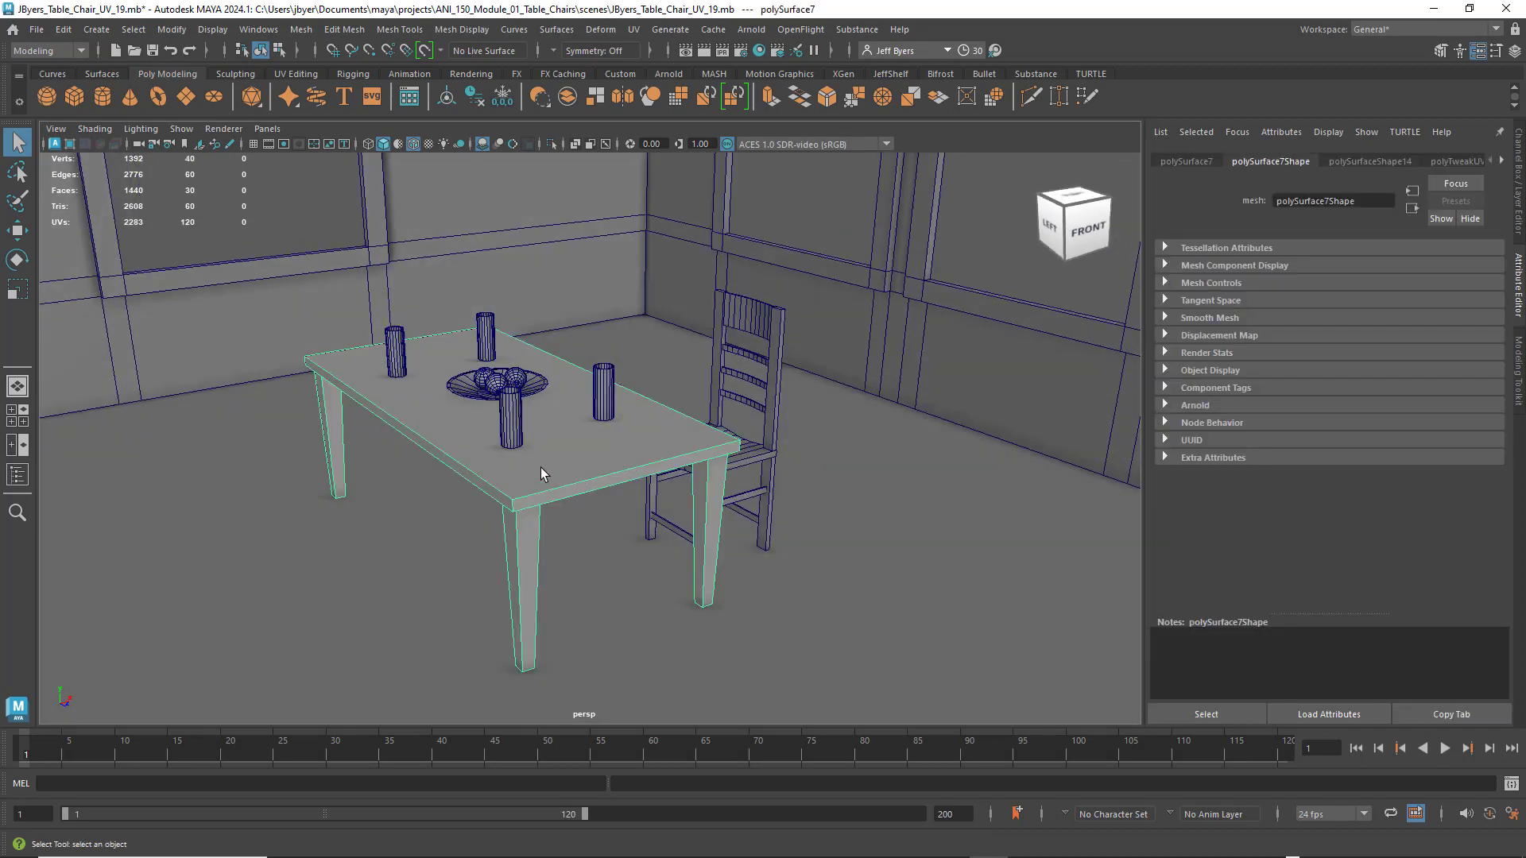
left_click_drag(545, 475, 602, 466, "alt")
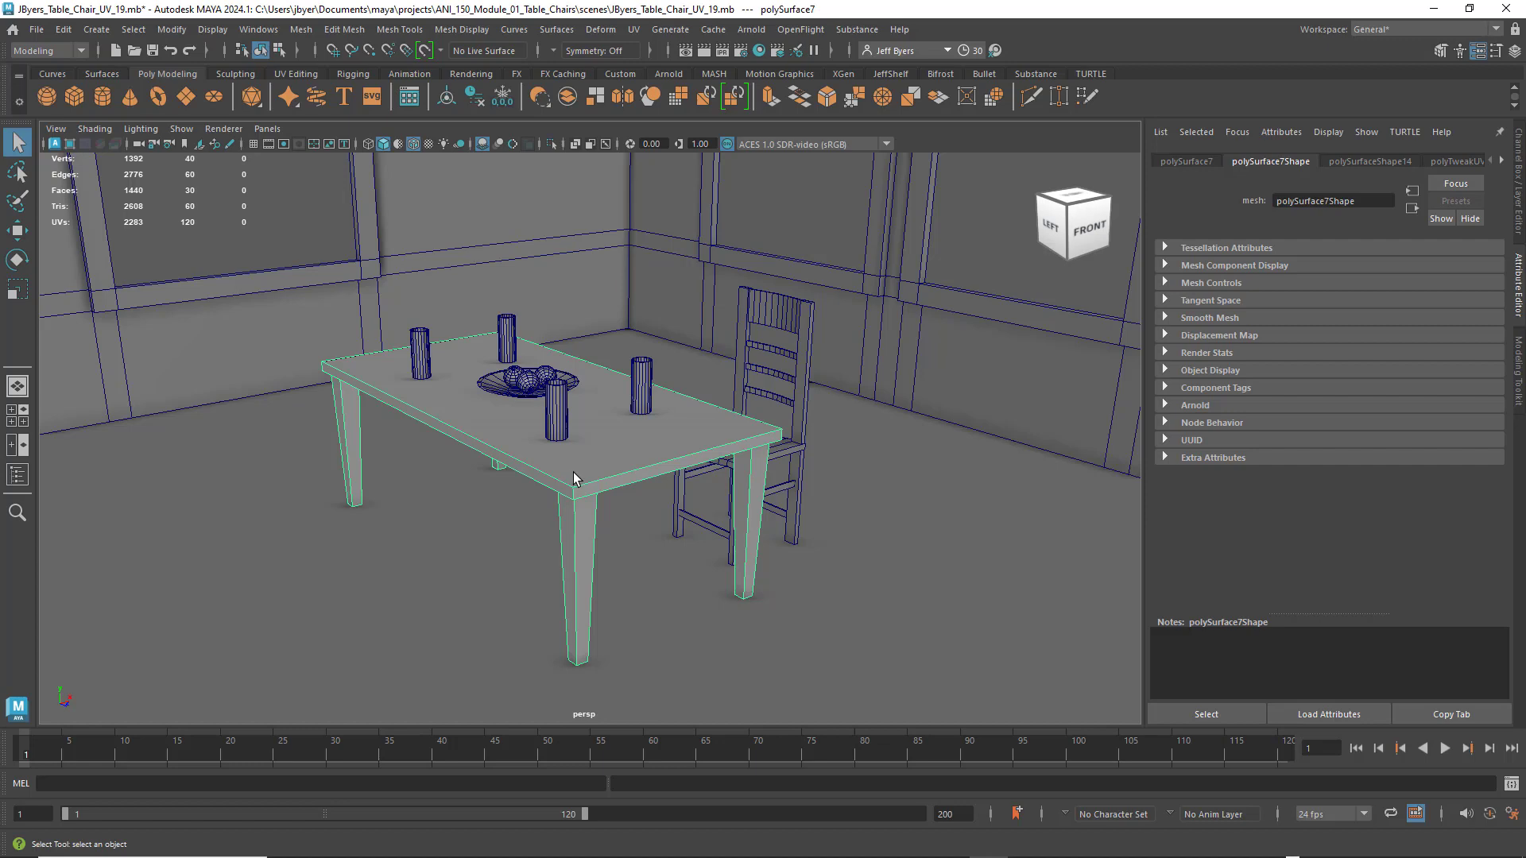
left_click_drag(584, 470, 585, 424, "alt")
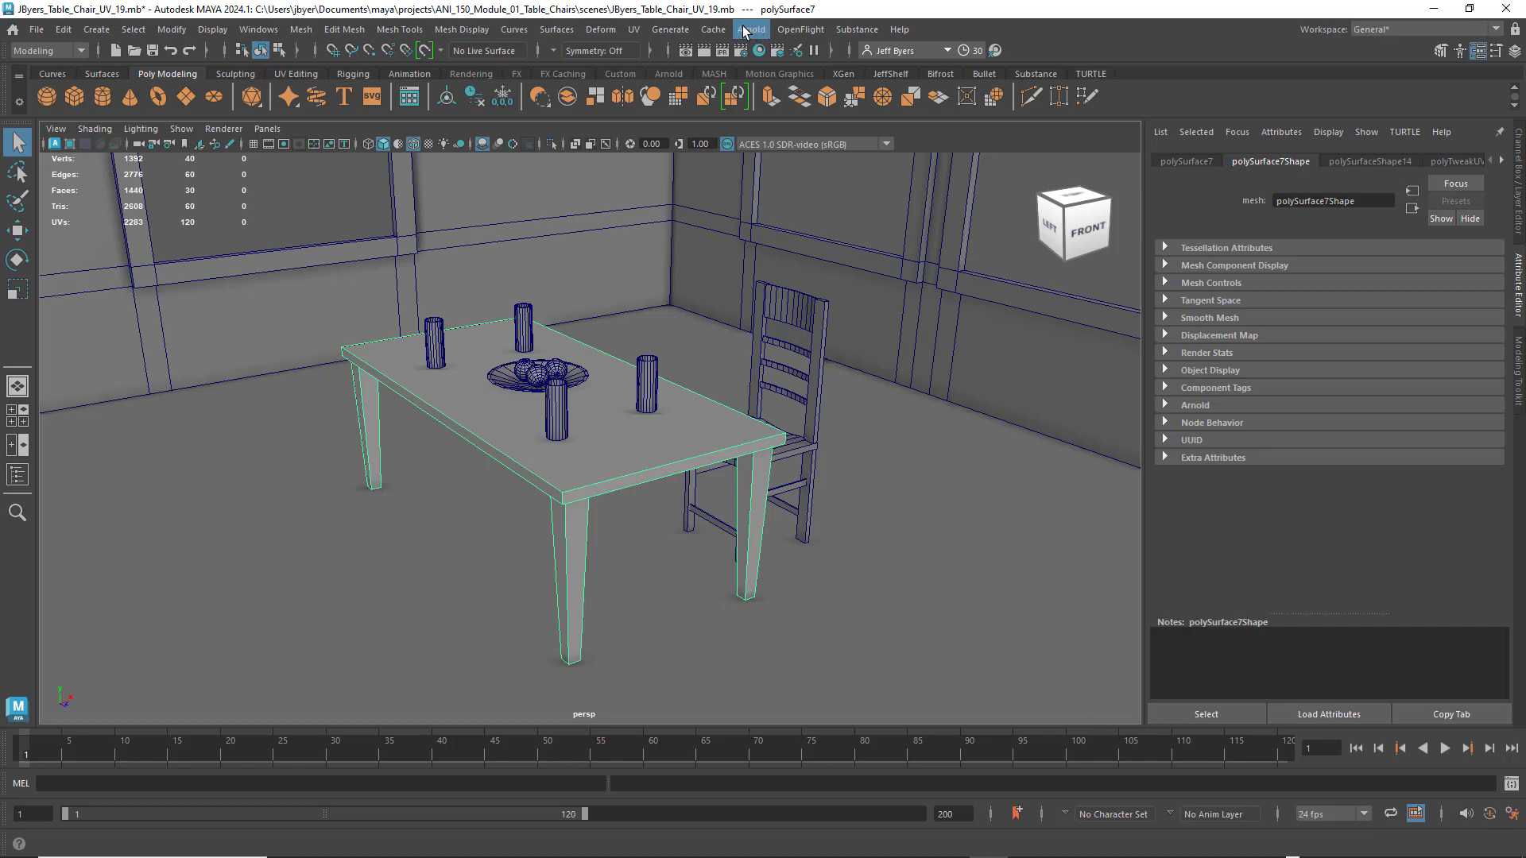
Check the Loaded and Auto load settings of the Arnold plug-in mtoa.mll in the Plug-in Manager, and close it.
left_click(260, 33)
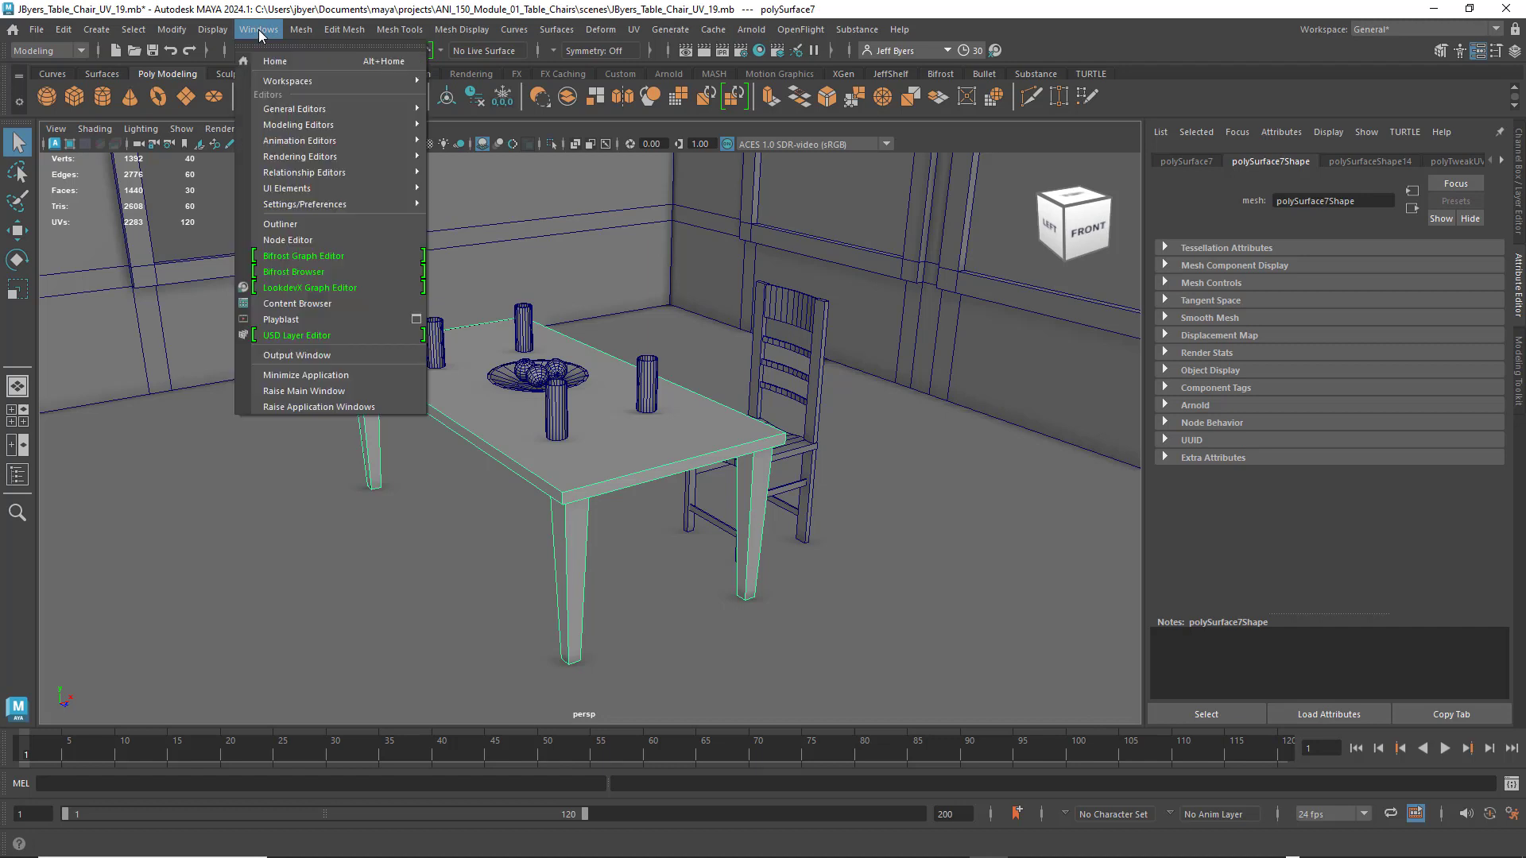
mouse_move(373, 204)
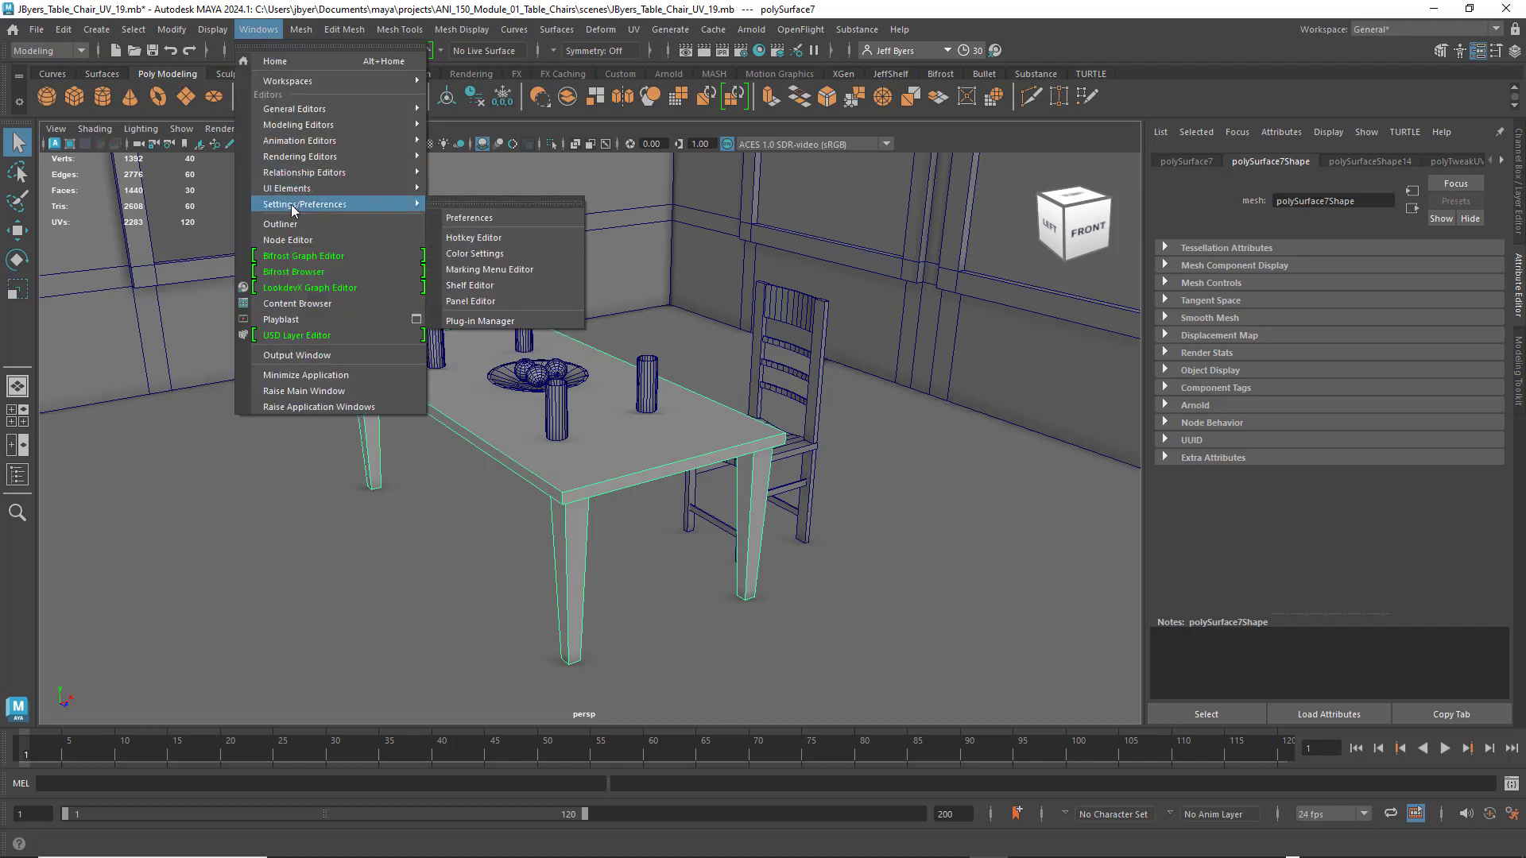
left_click(516, 321)
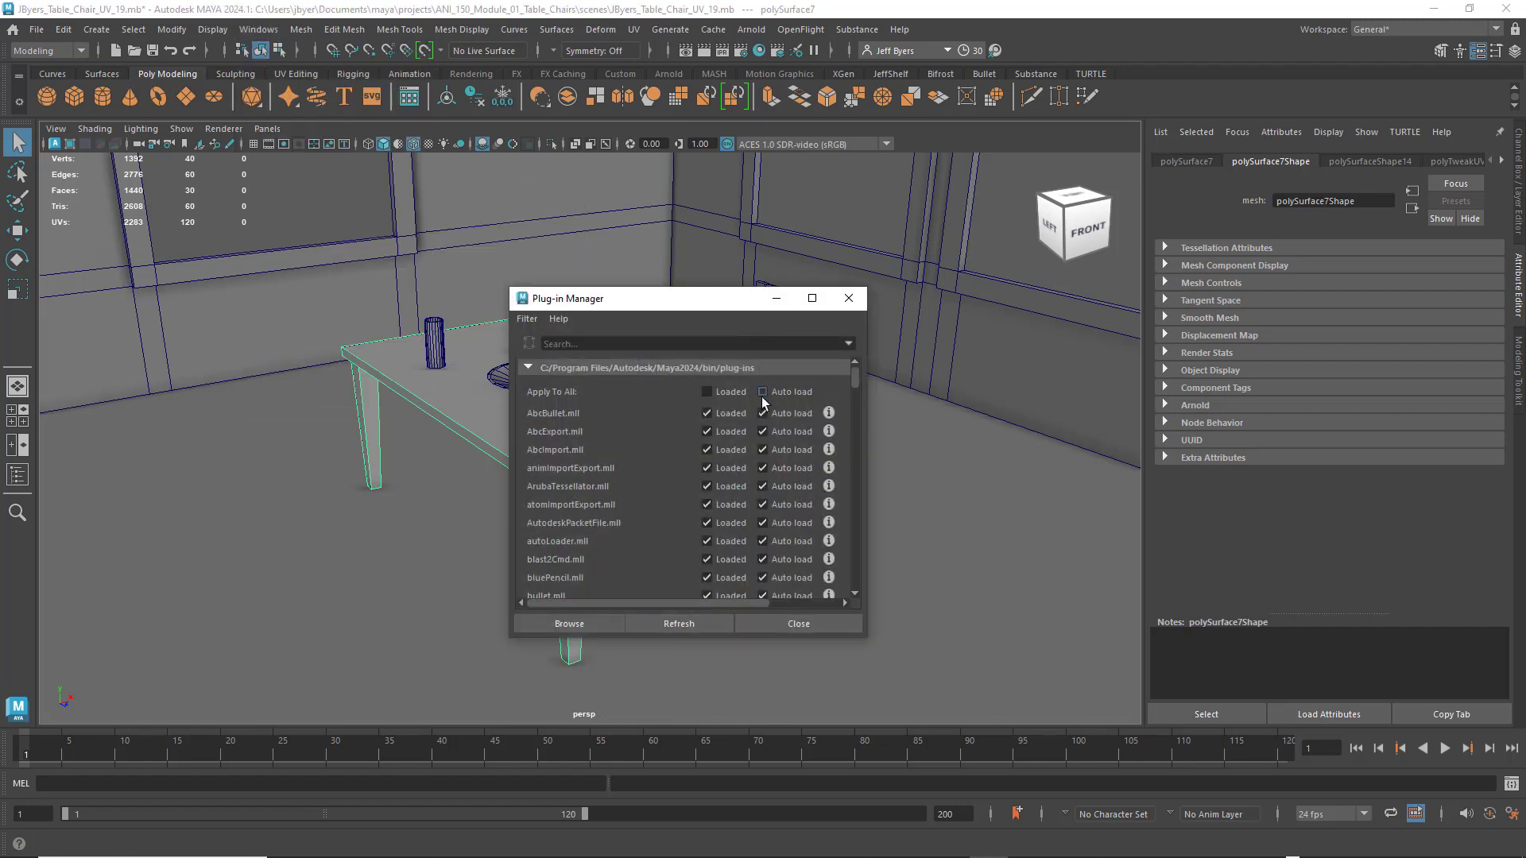
scroll(688, 406, "down", 10)
scroll(708, 421, "down", 4)
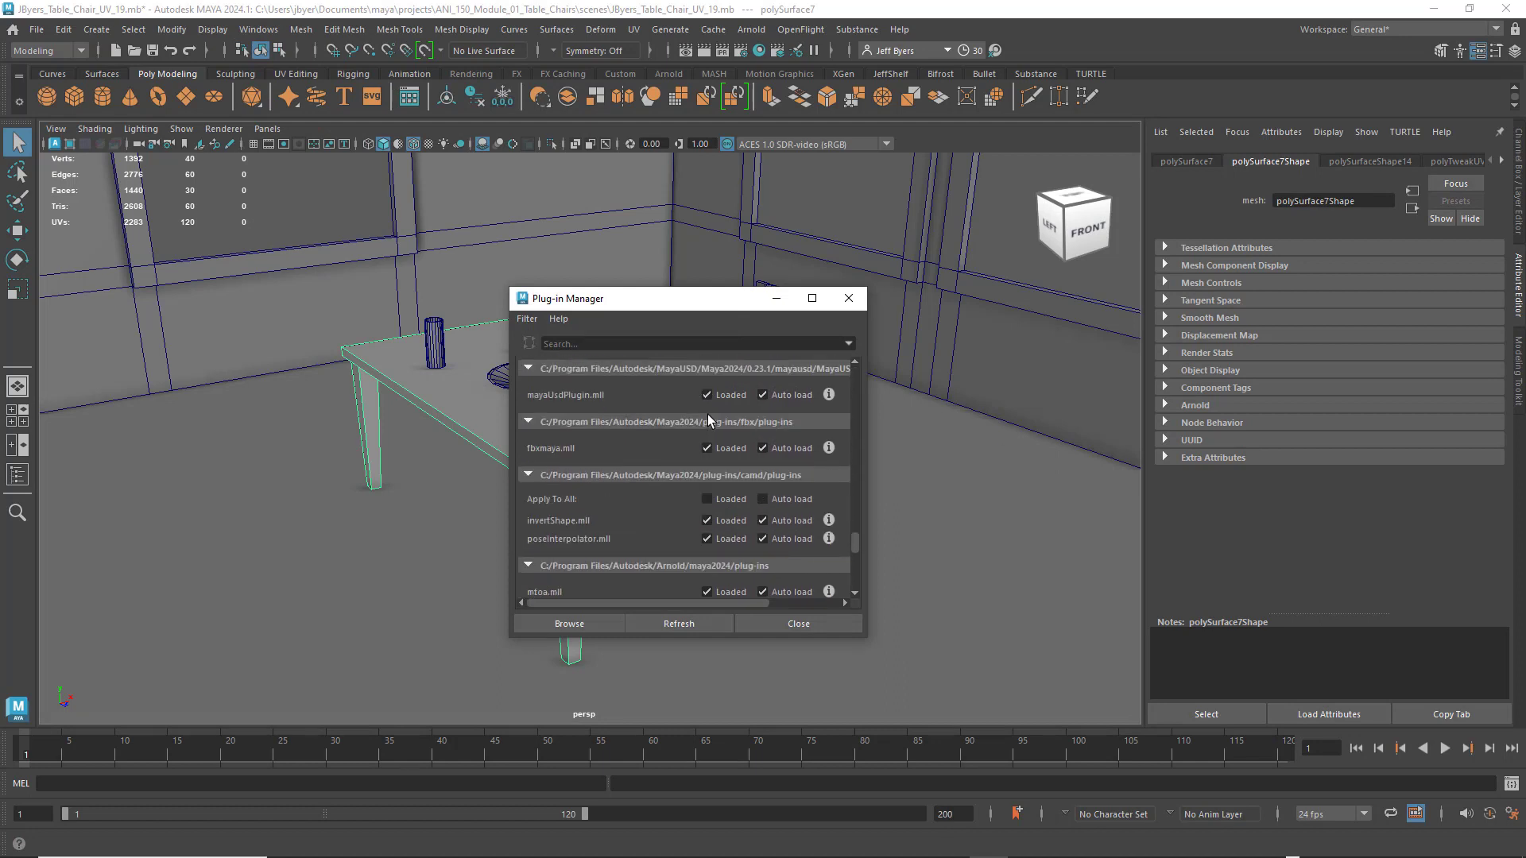
scroll(709, 419, "up", 1)
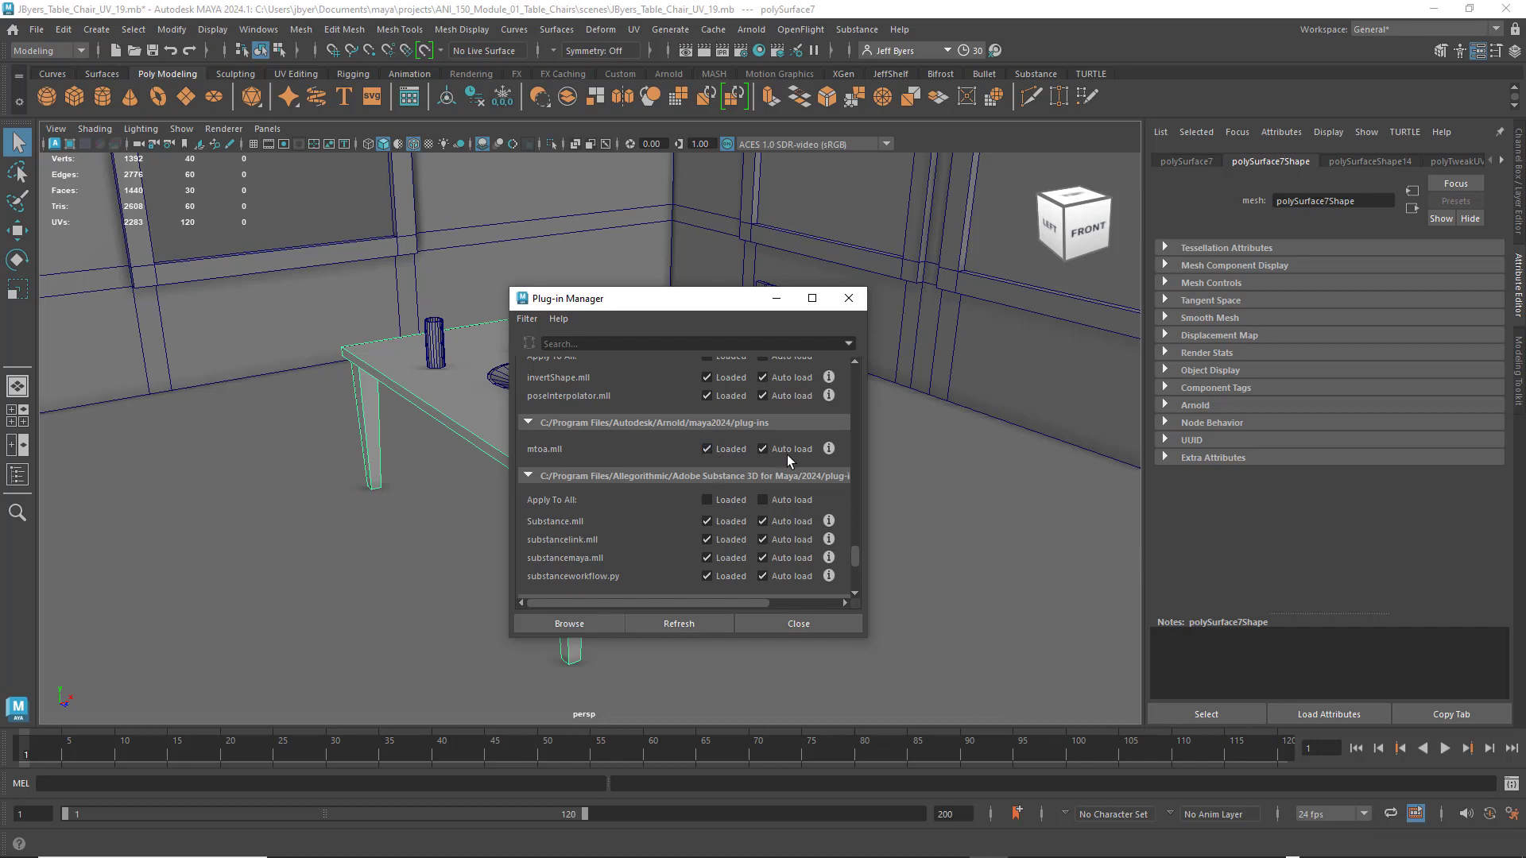
left_click(693, 618)
left_click(774, 624)
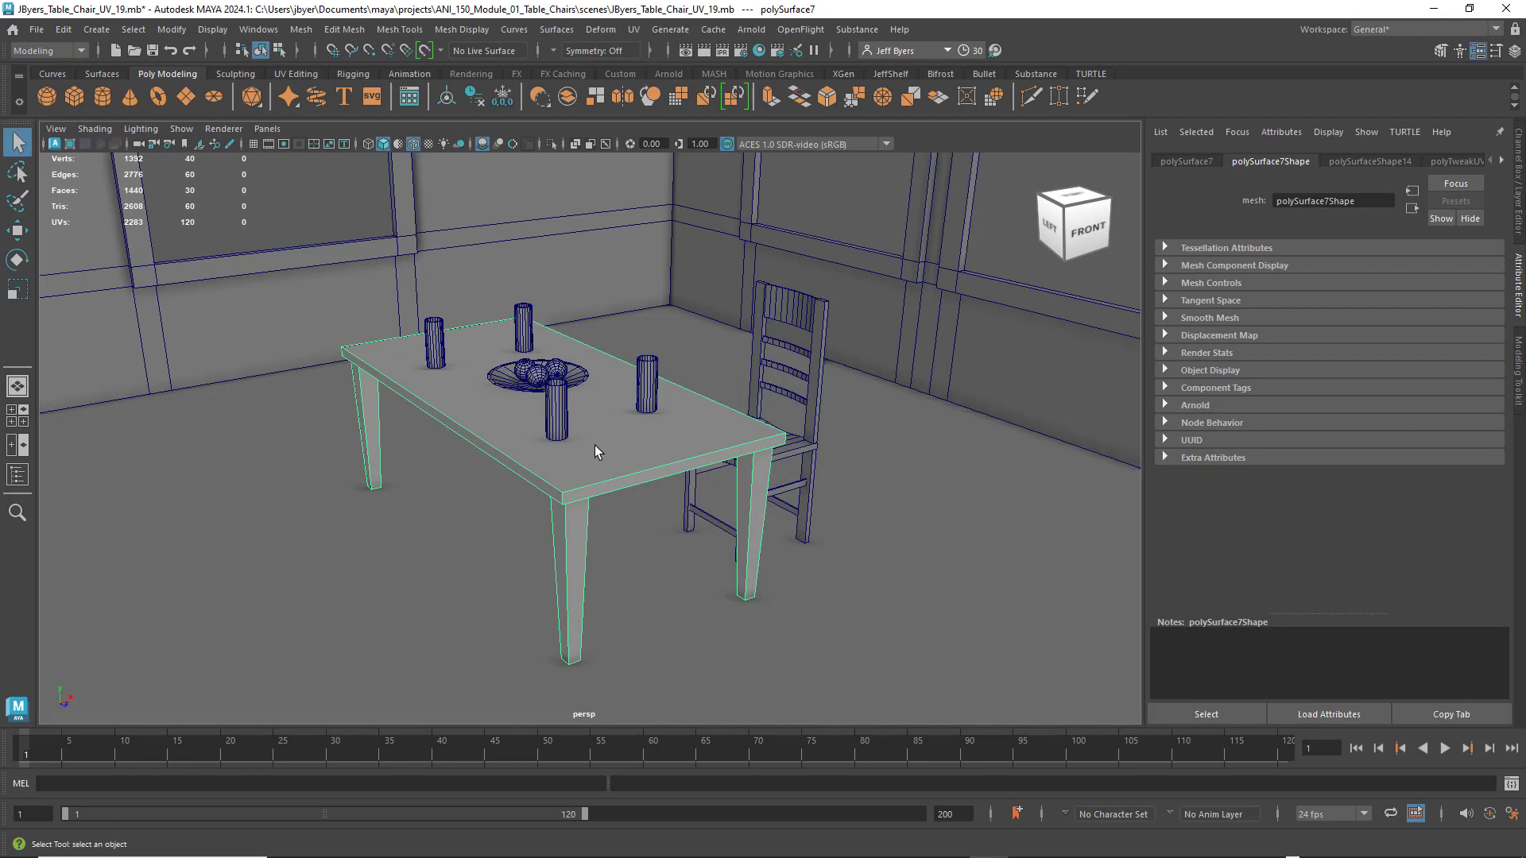
Select both room walls together, leaving out the floor and the furniture.
scroll(541, 392, "down", 8)
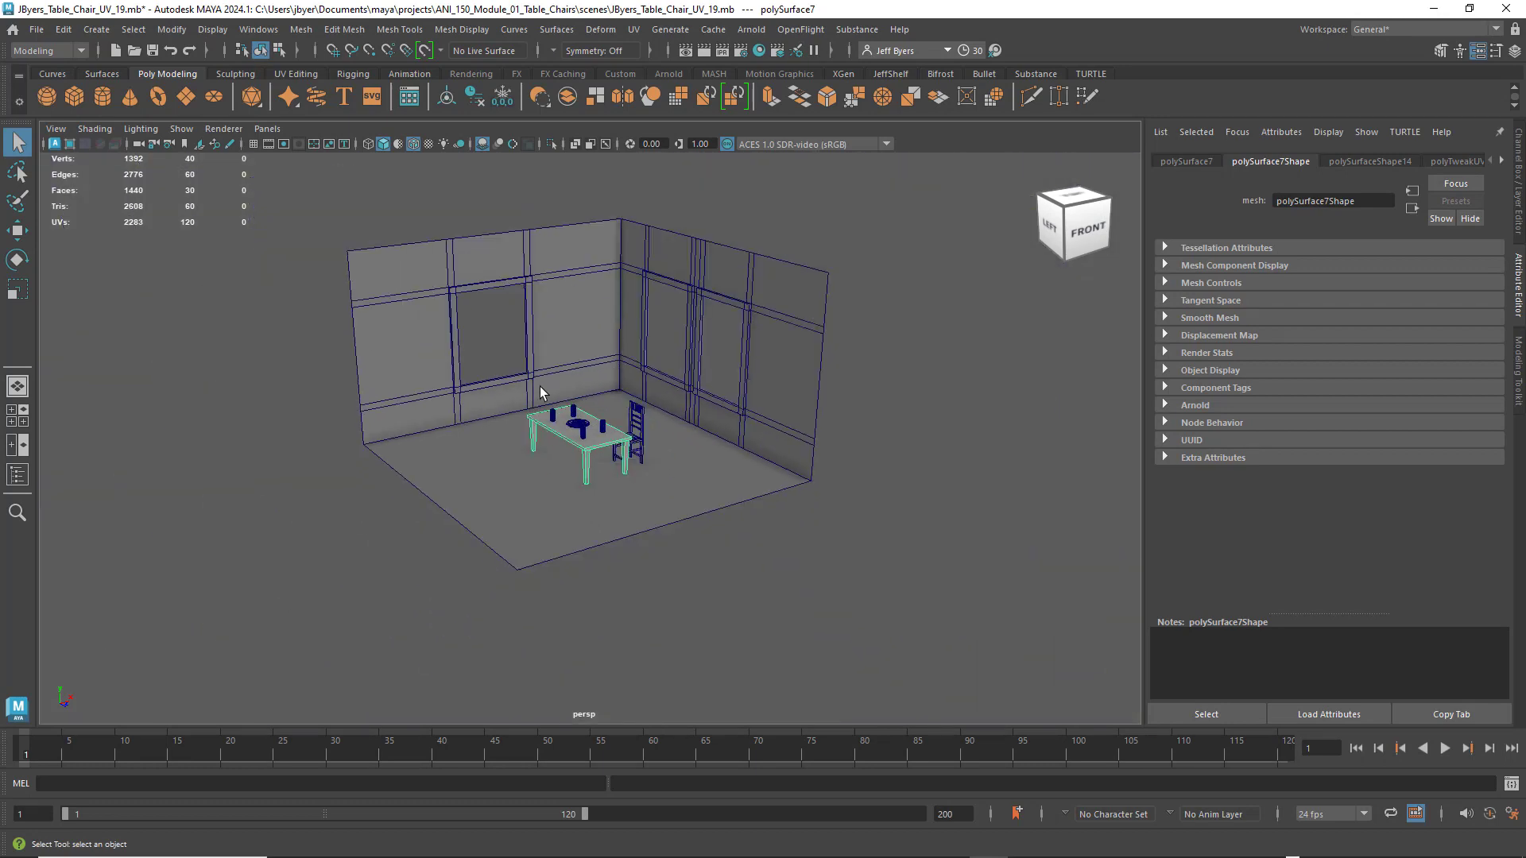
left_click_drag(456, 208, 751, 285)
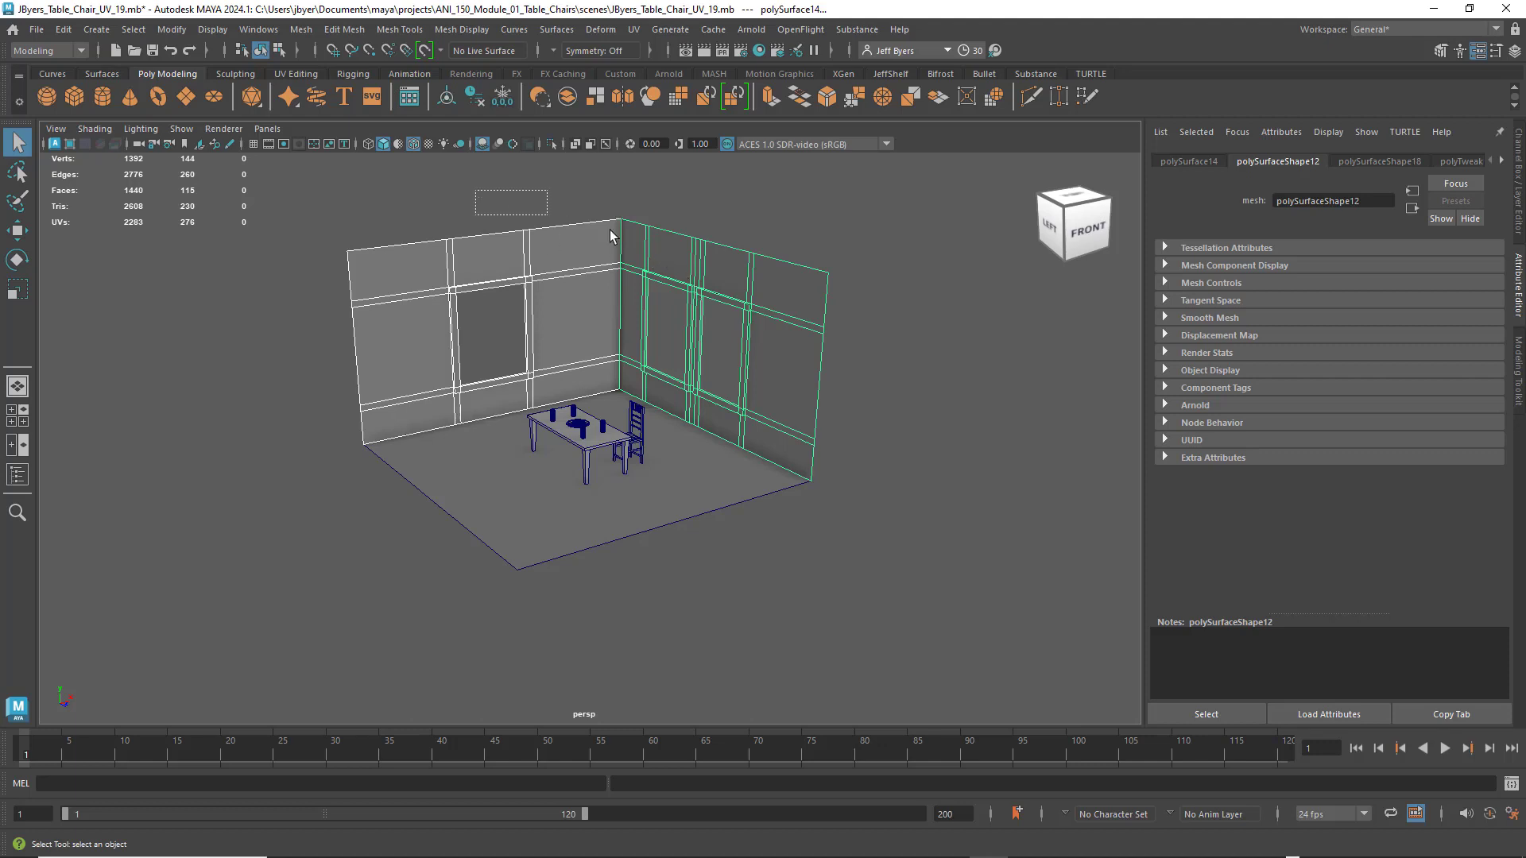
left_click(820, 221)
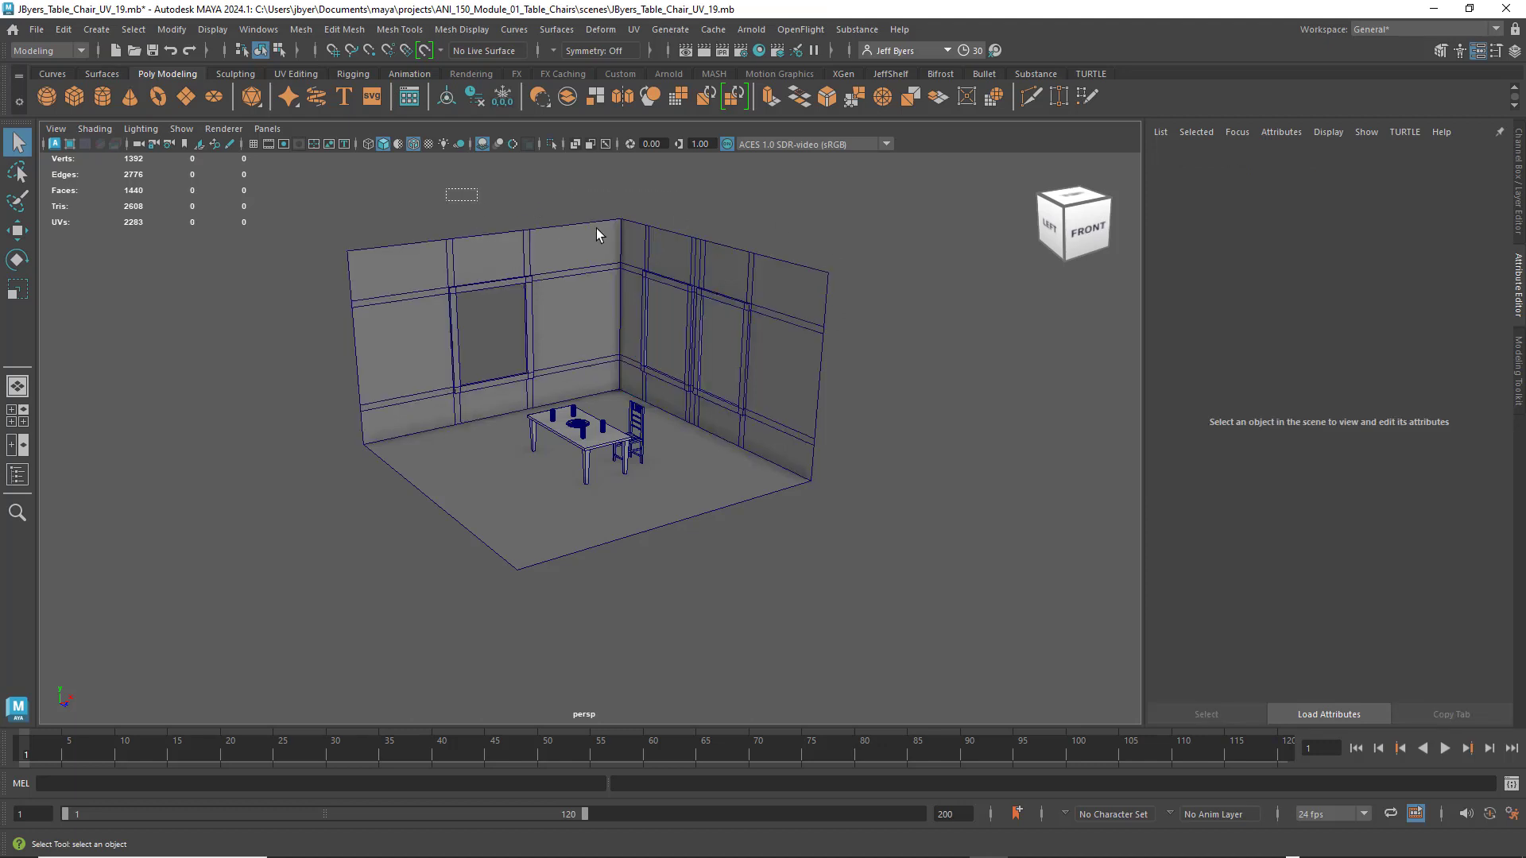
left_click(754, 274)
left_click(541, 199)
left_click(681, 247)
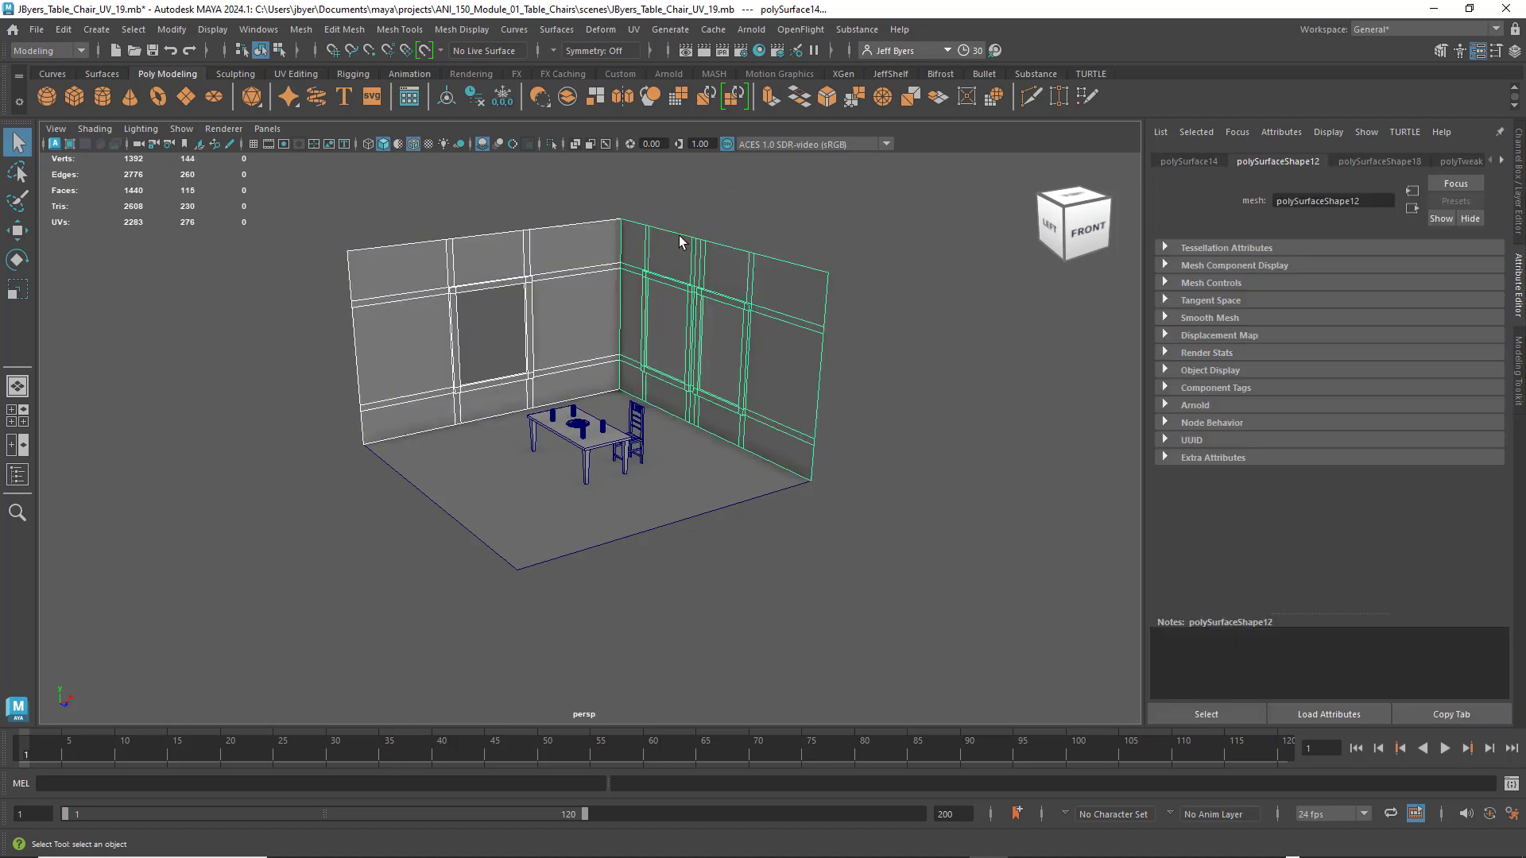
left_click(695, 209)
left_click_drag(560, 193, 710, 253)
left_click_drag(554, 187, 686, 245)
Create a display layer named Walls from the two selected walls and hide it.
key("ctrl+a")
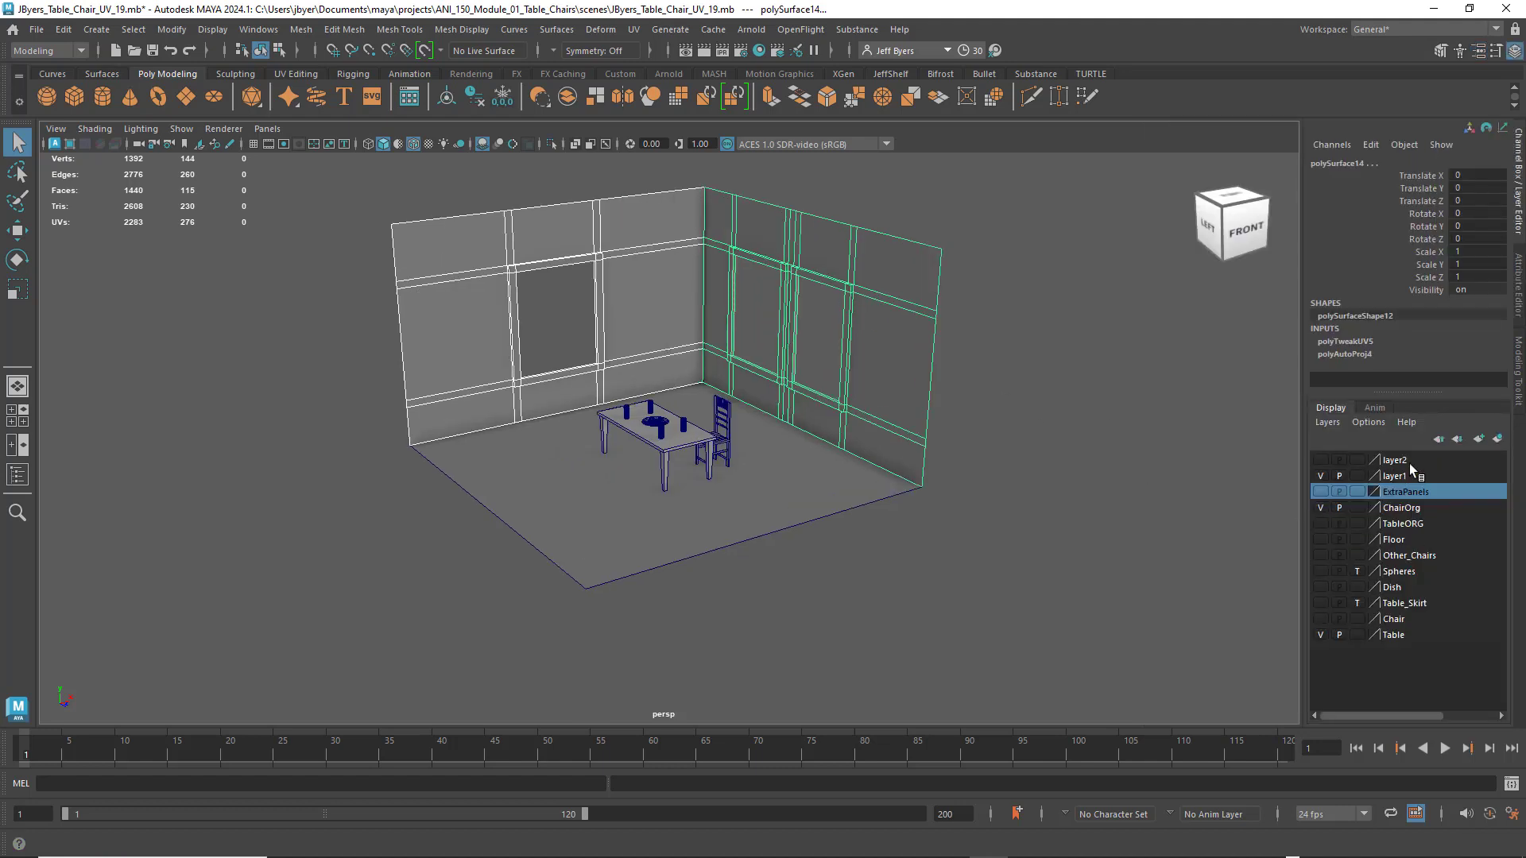
left_click(1499, 438)
double_click(1393, 461)
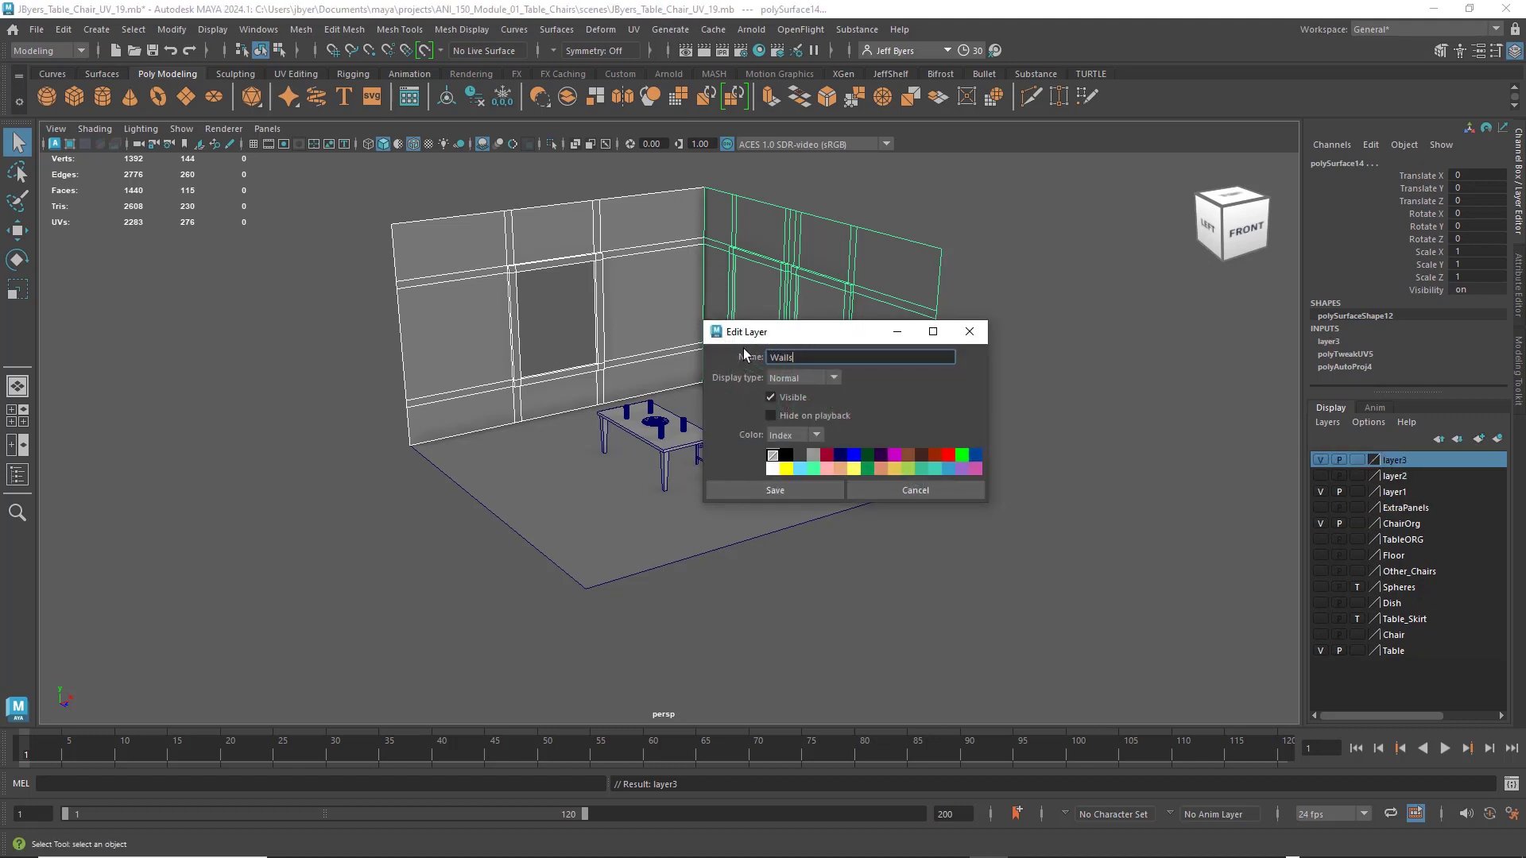
key("Return")
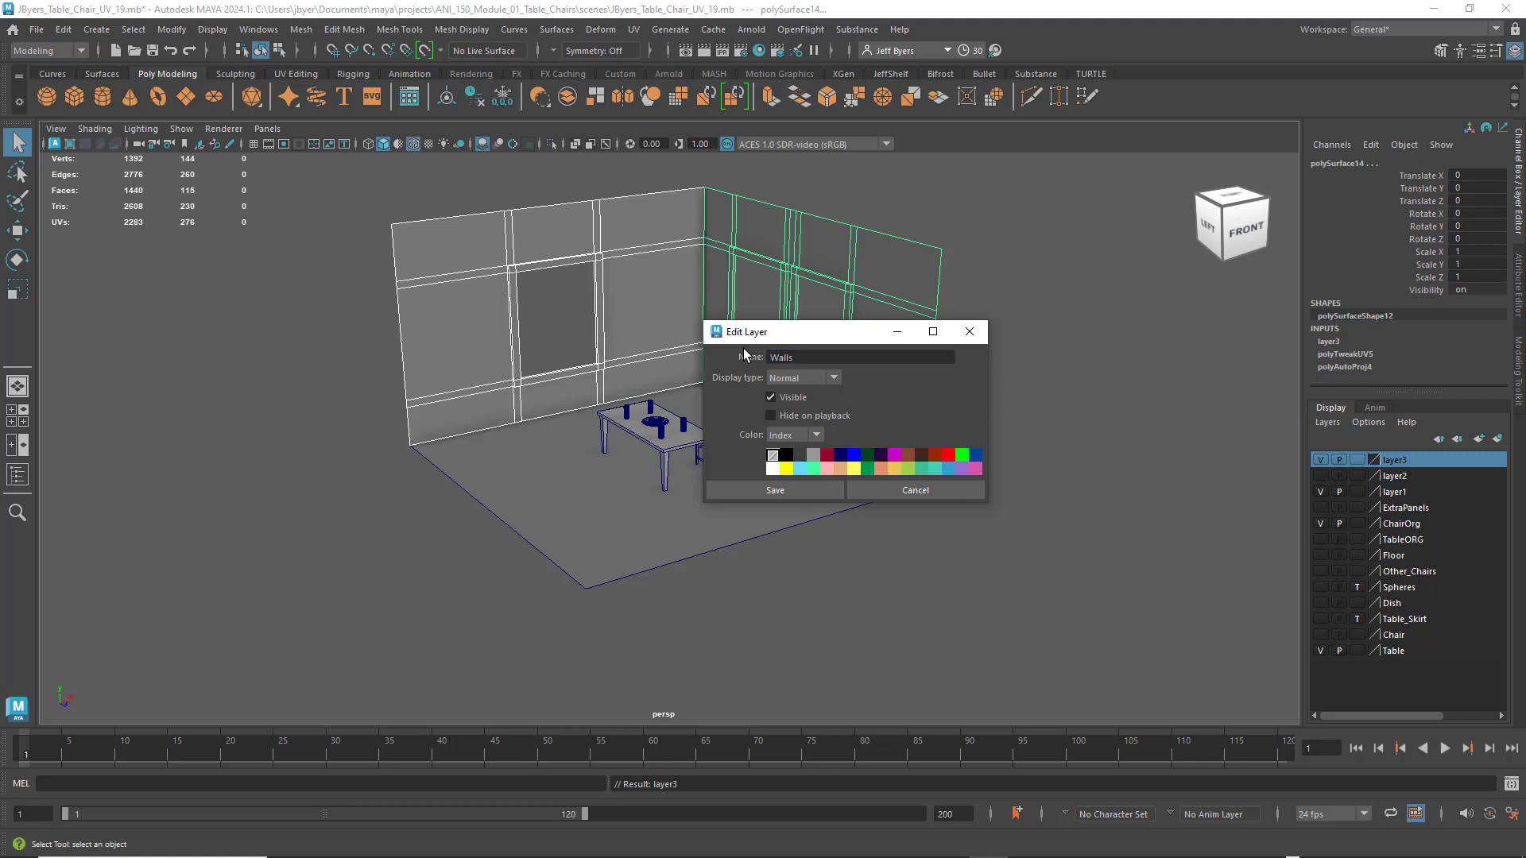
left_click(798, 489)
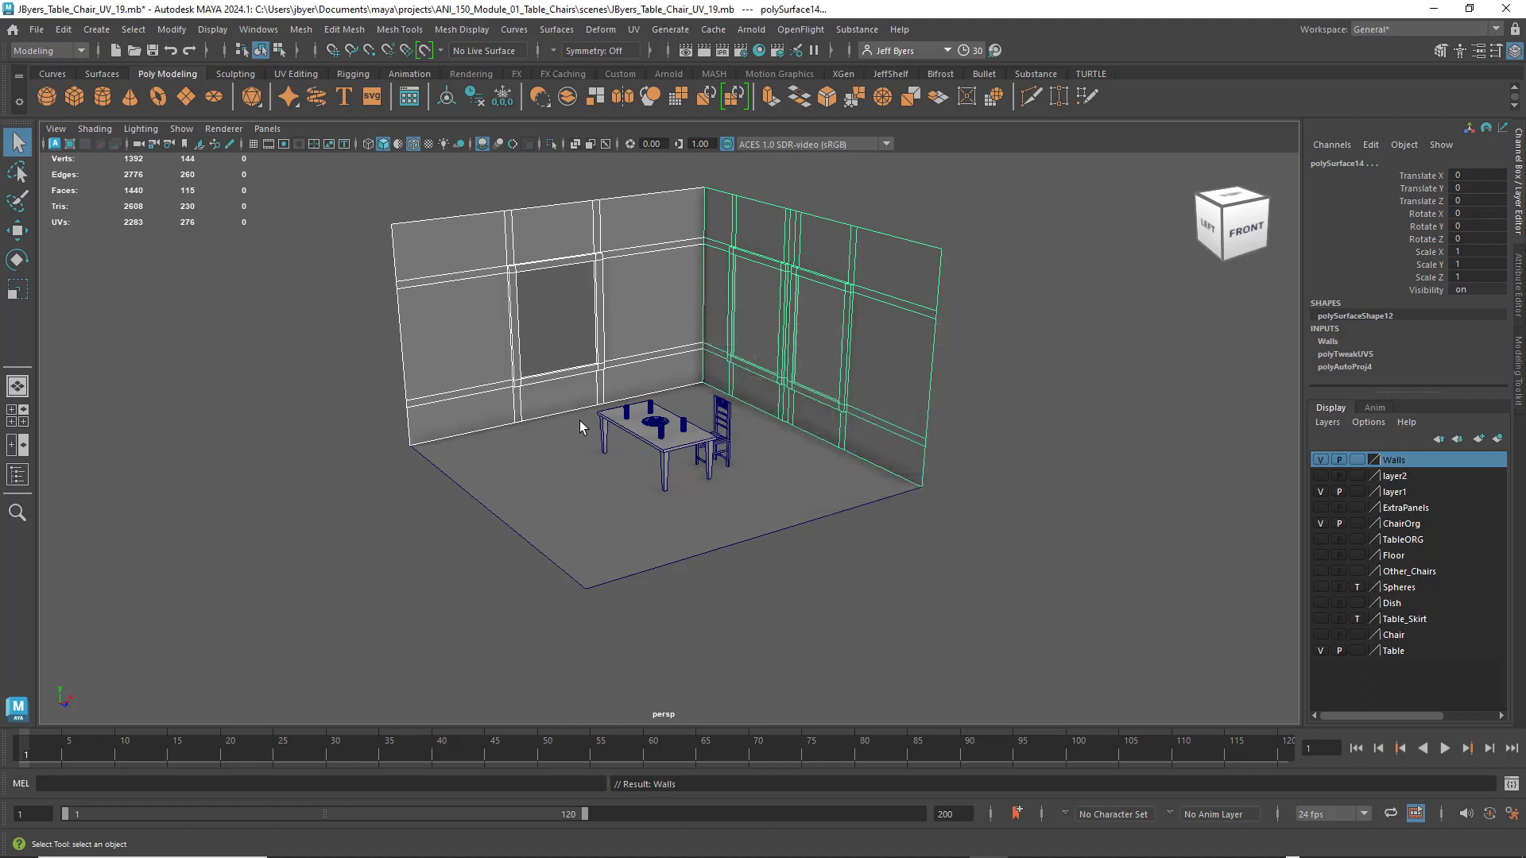
left_click(1320, 461)
Examine the table, the chair and the tabletop items with the walls hidden.
scroll(765, 350, "up", 8)
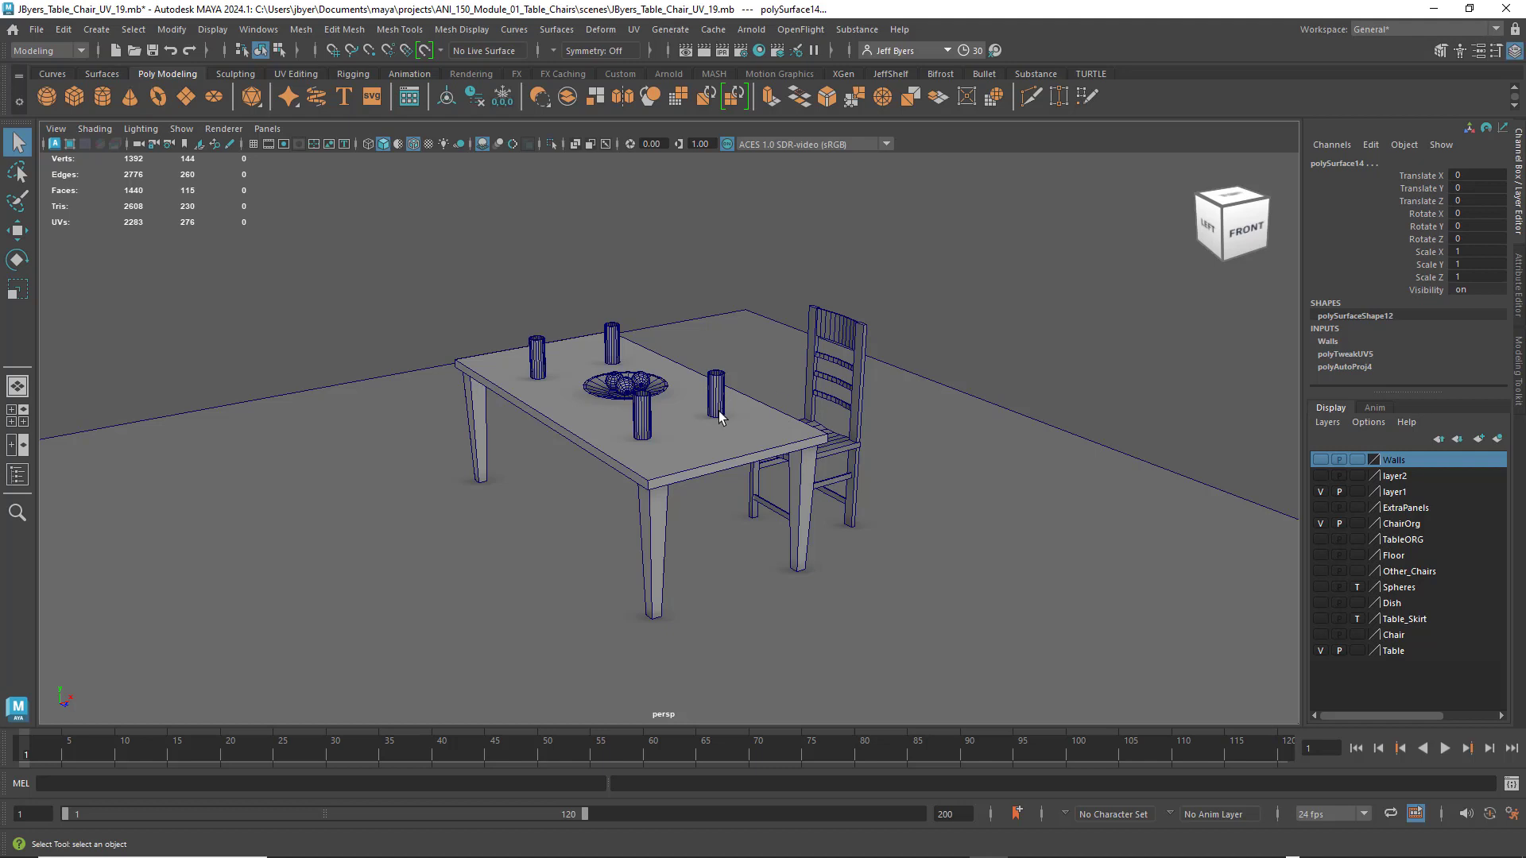
scroll(722, 417, "down", 4)
scroll(721, 414, "up", 5)
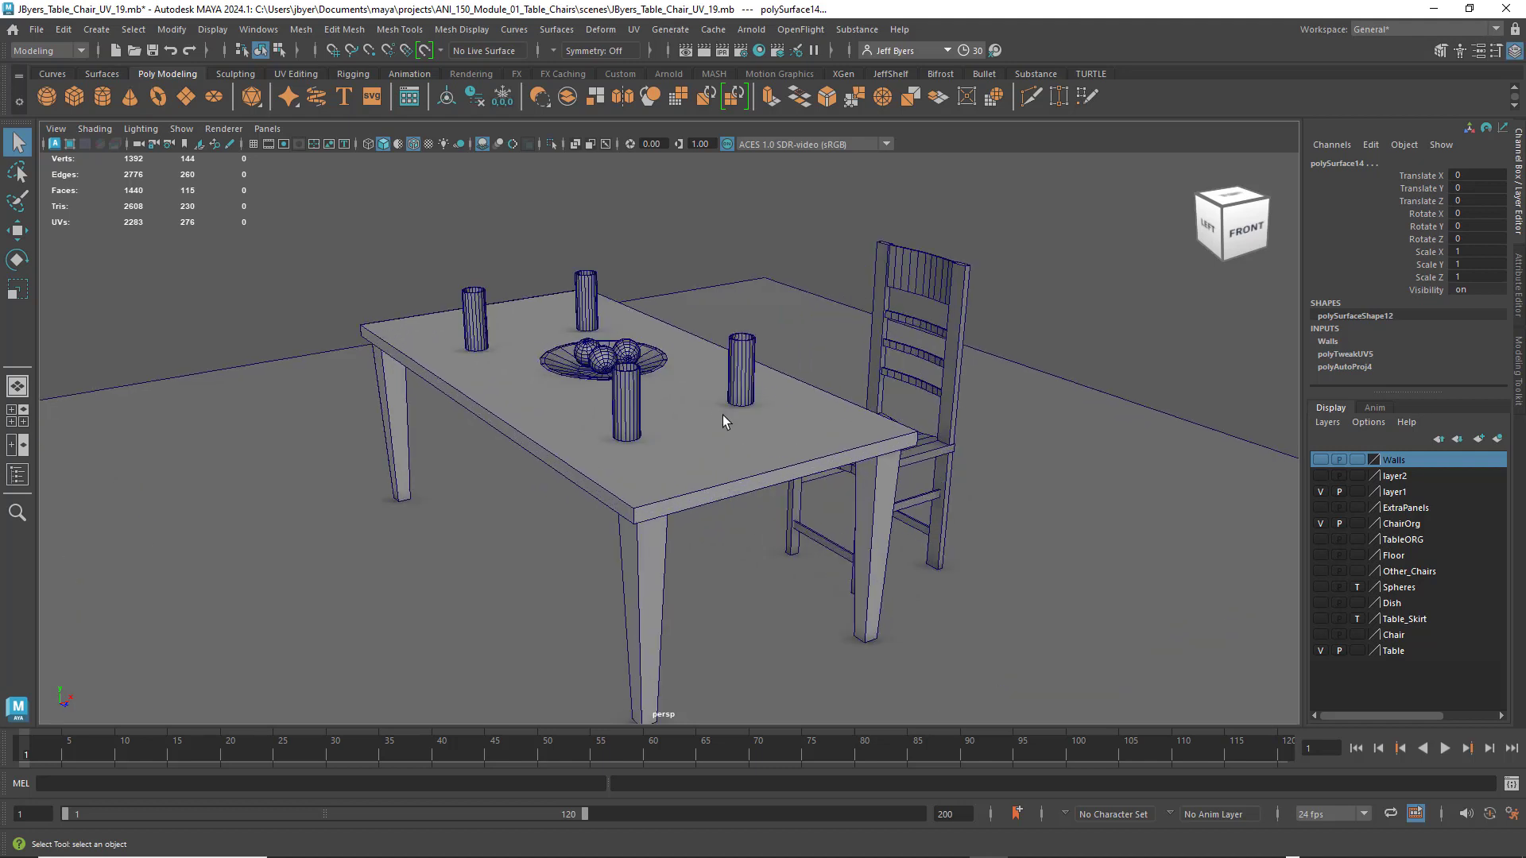
scroll(722, 416, "down", 3)
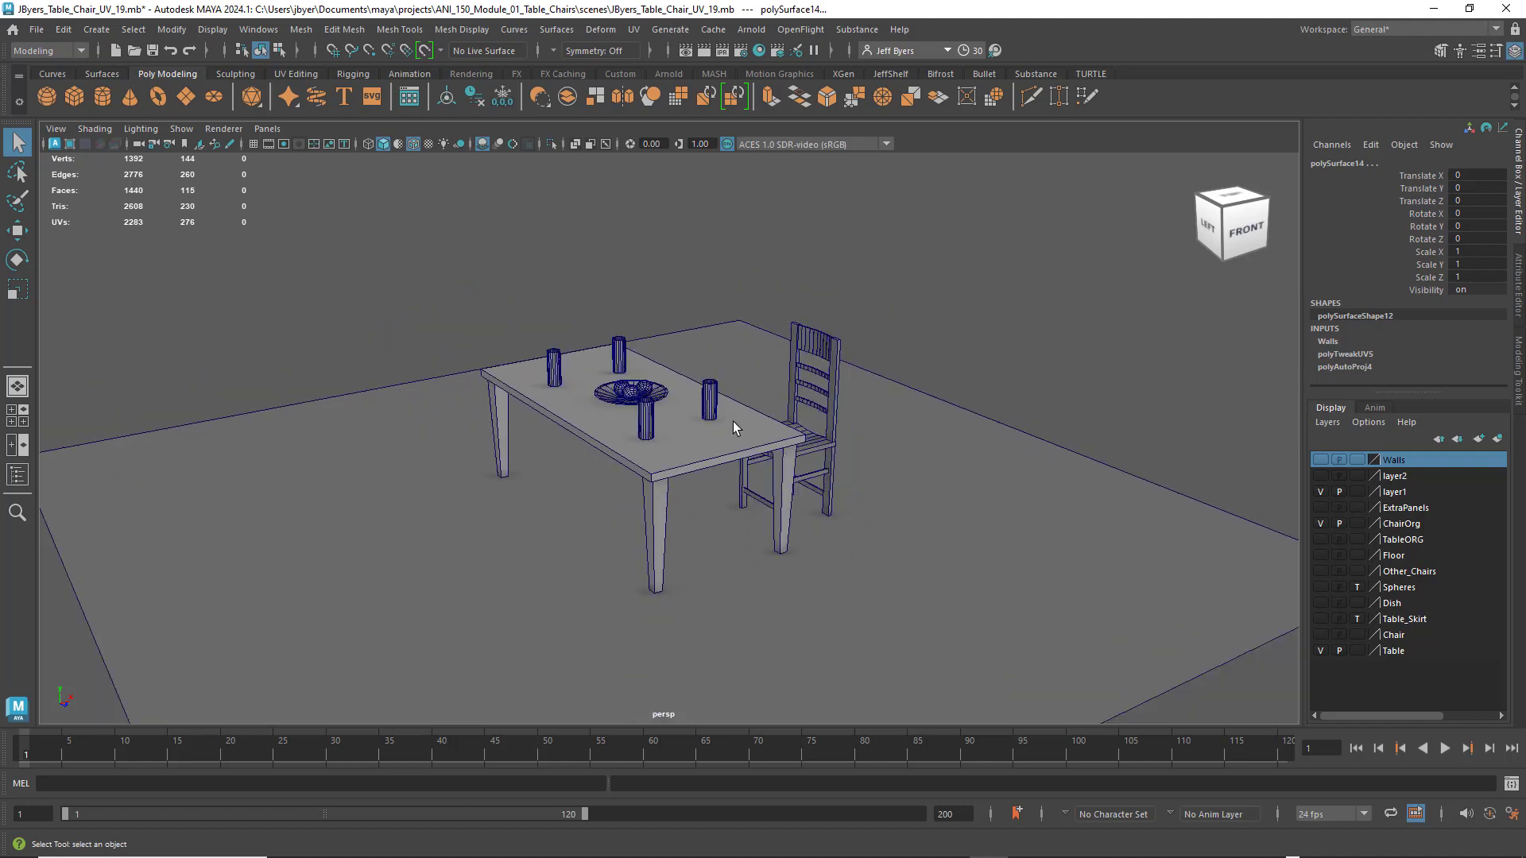
left_click_drag(733, 432, 699, 424, "alt")
middle_click_drag(740, 442, 747, 455, "alt")
left_click_drag(747, 456, 740, 458, "alt")
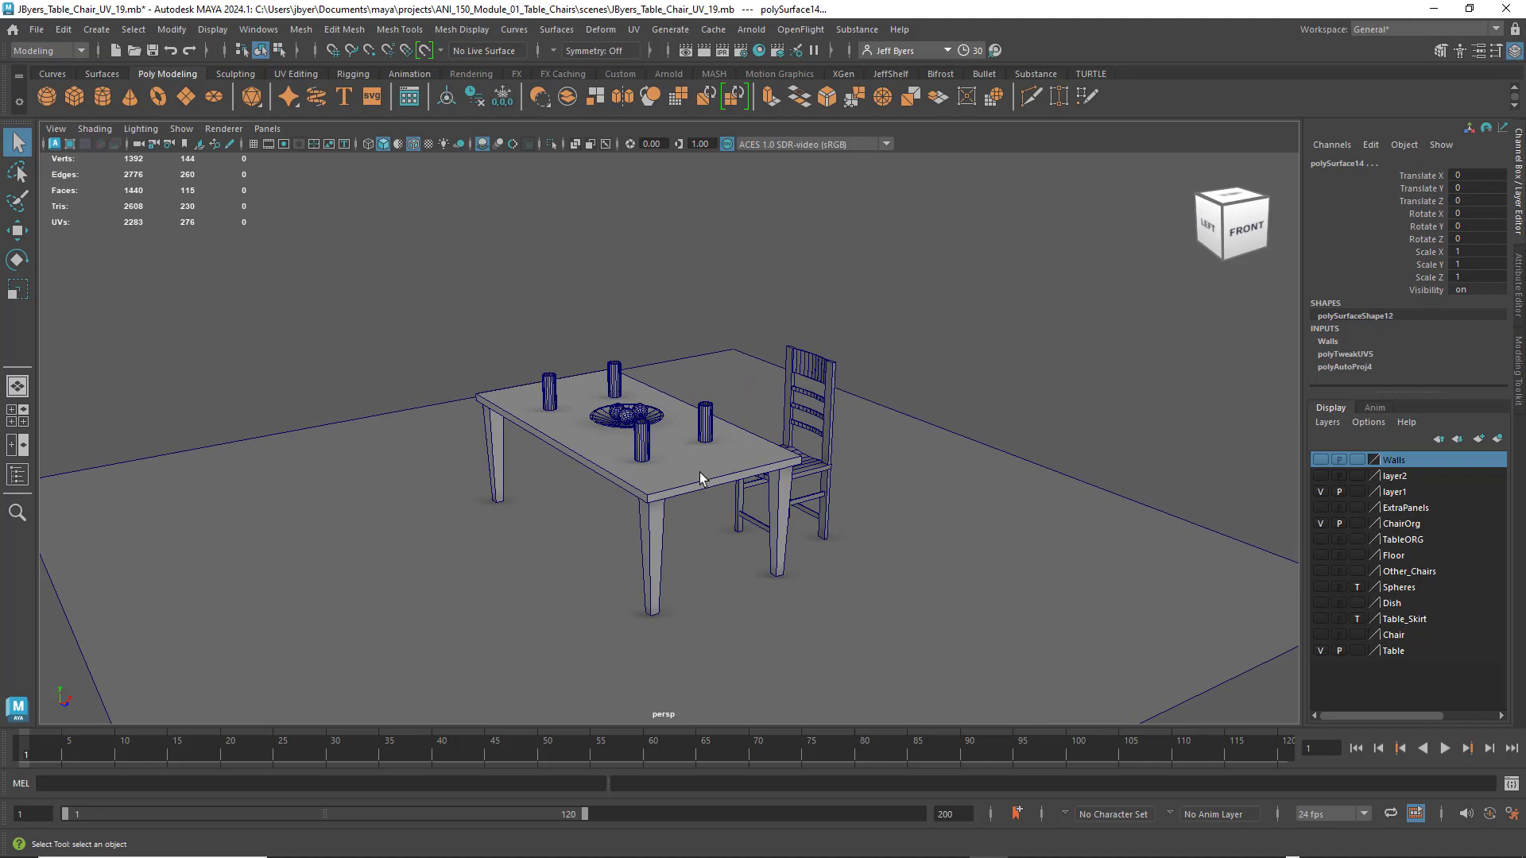
left_click_drag(427, 251, 920, 577)
left_click(1246, 450)
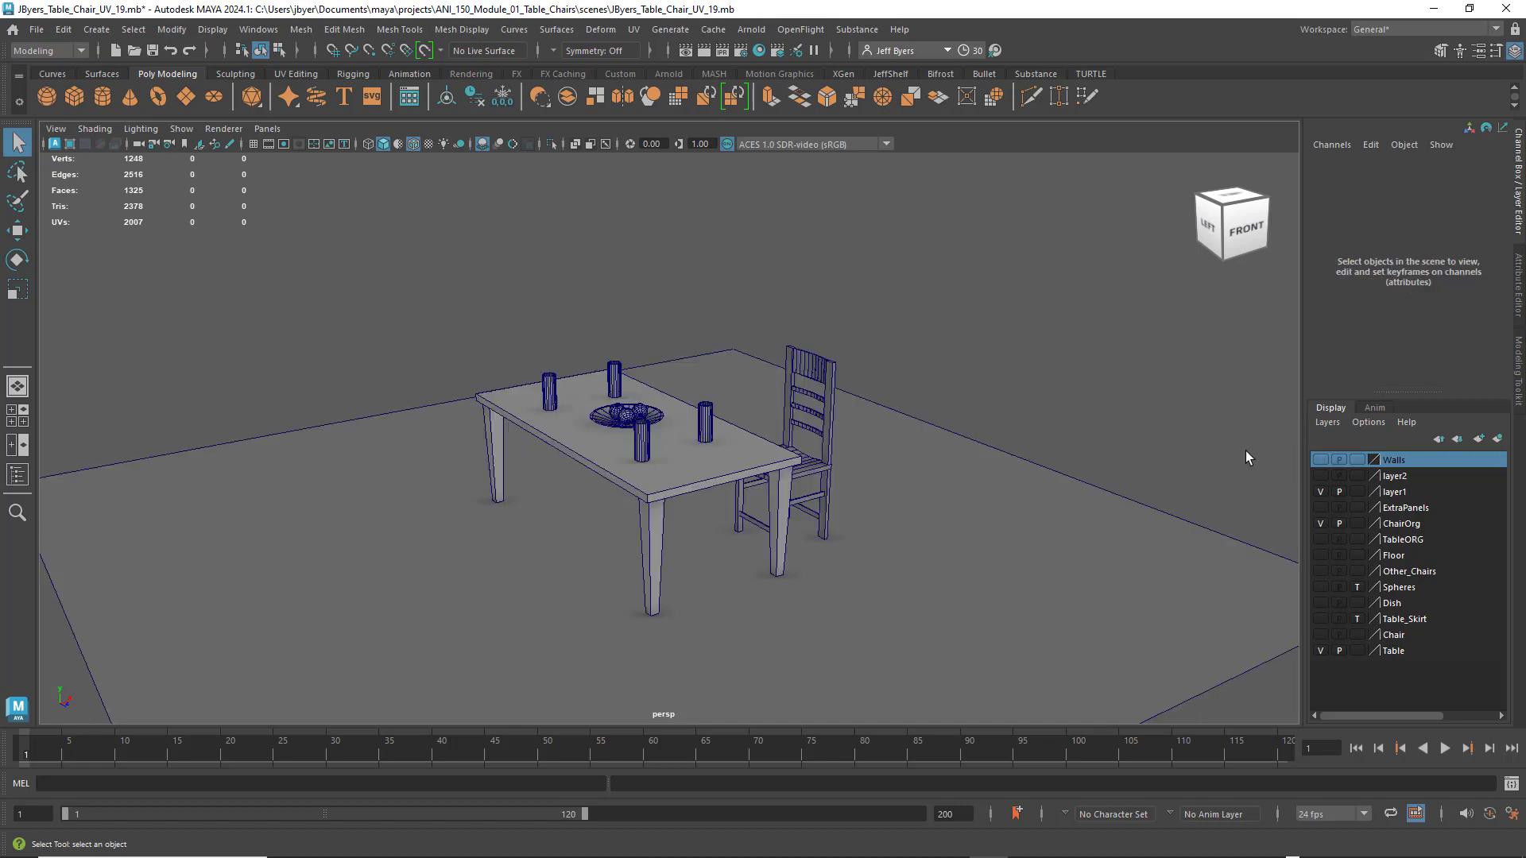
Show the Walls layer and clean up all scene objects by deleting their construction history and freezing their transformations.
left_click(1320, 460)
scroll(933, 393, "down", 5)
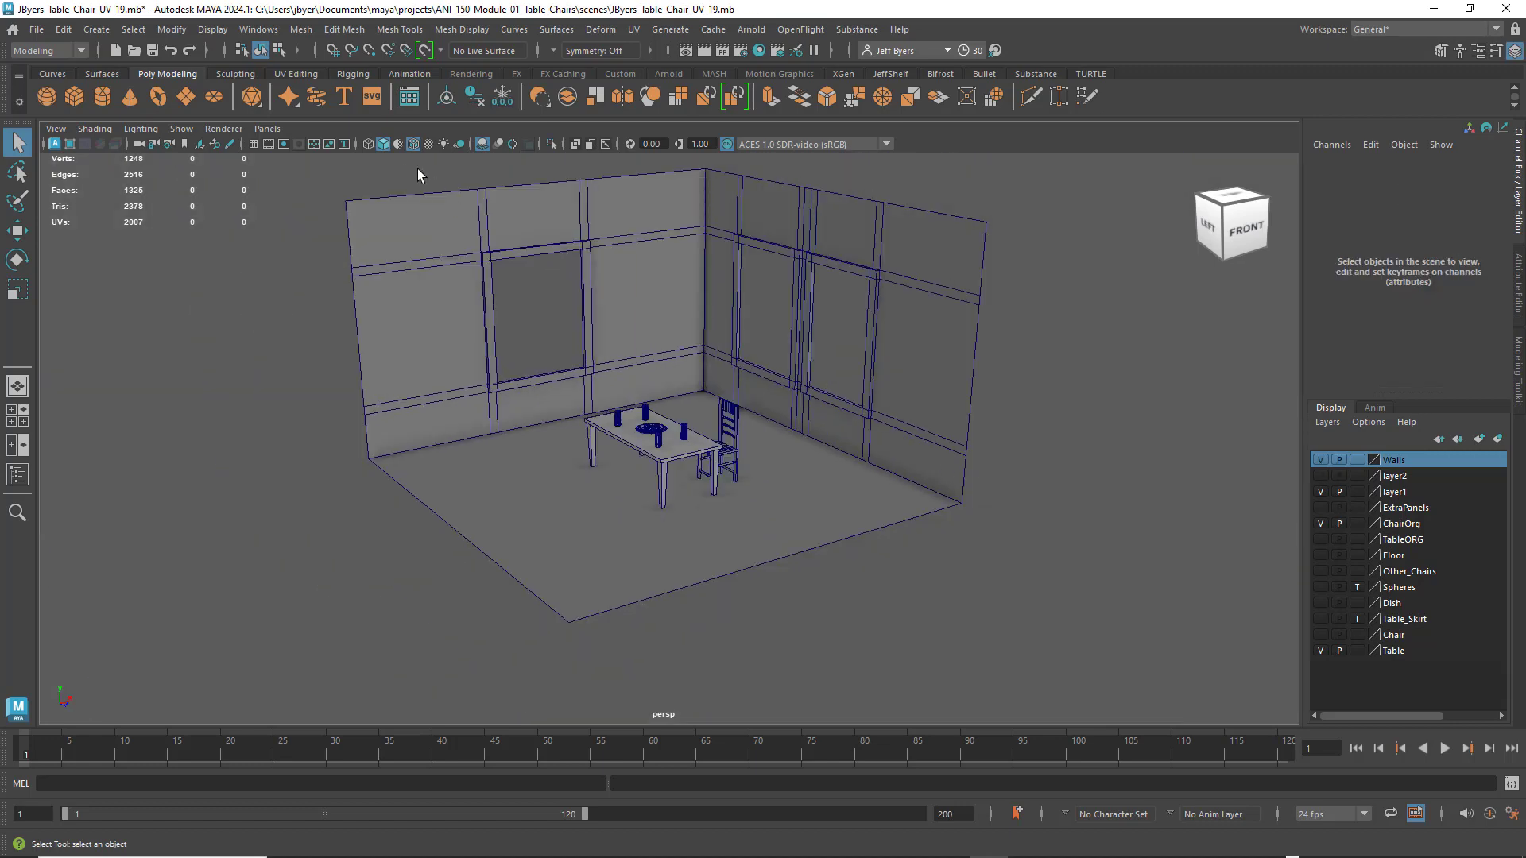
left_click_drag(417, 169, 1005, 589)
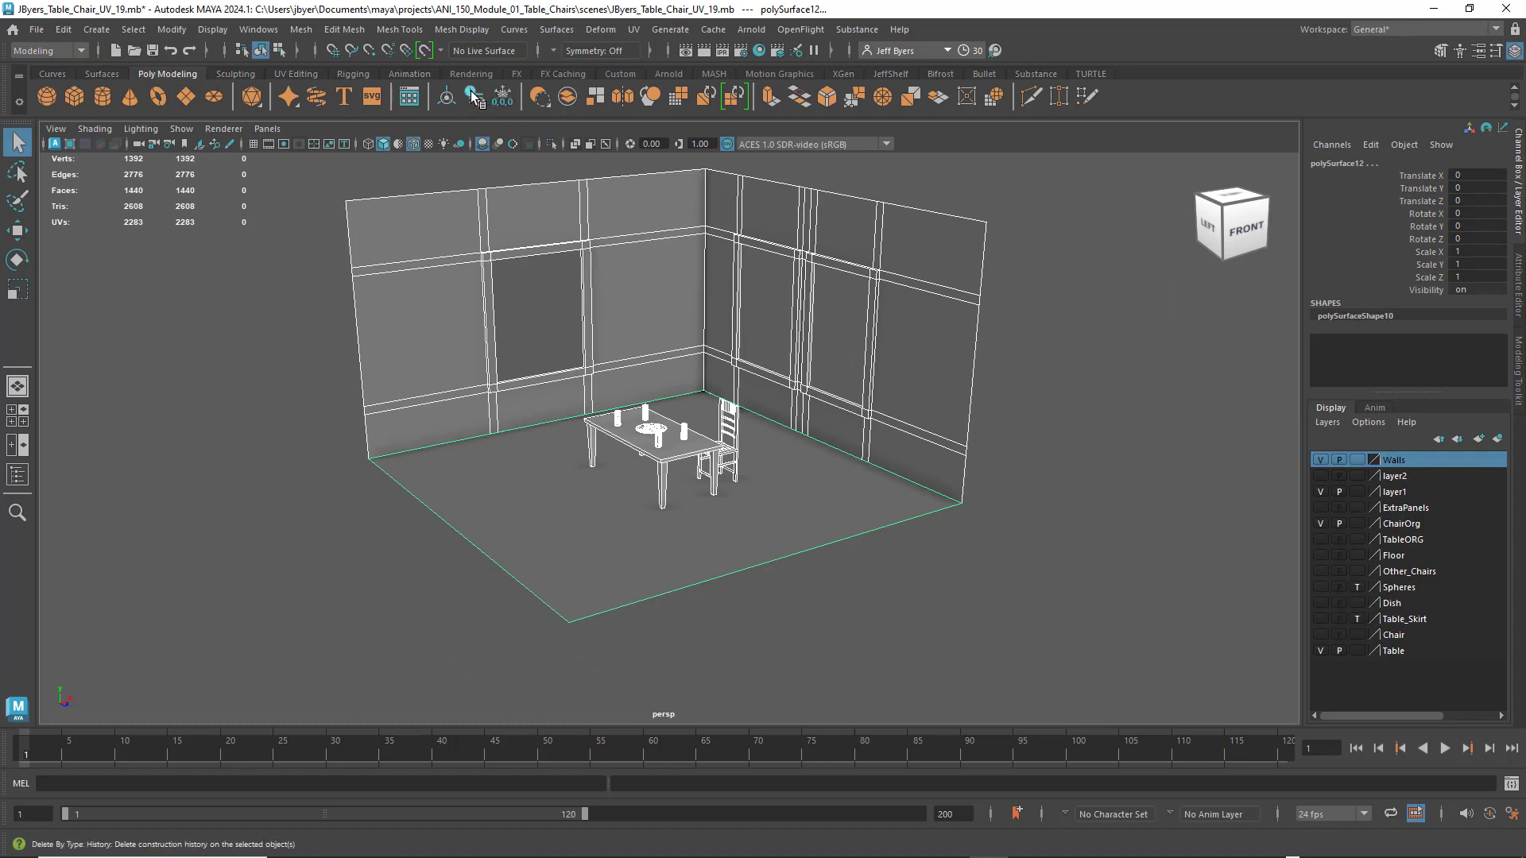
left_click(502, 95)
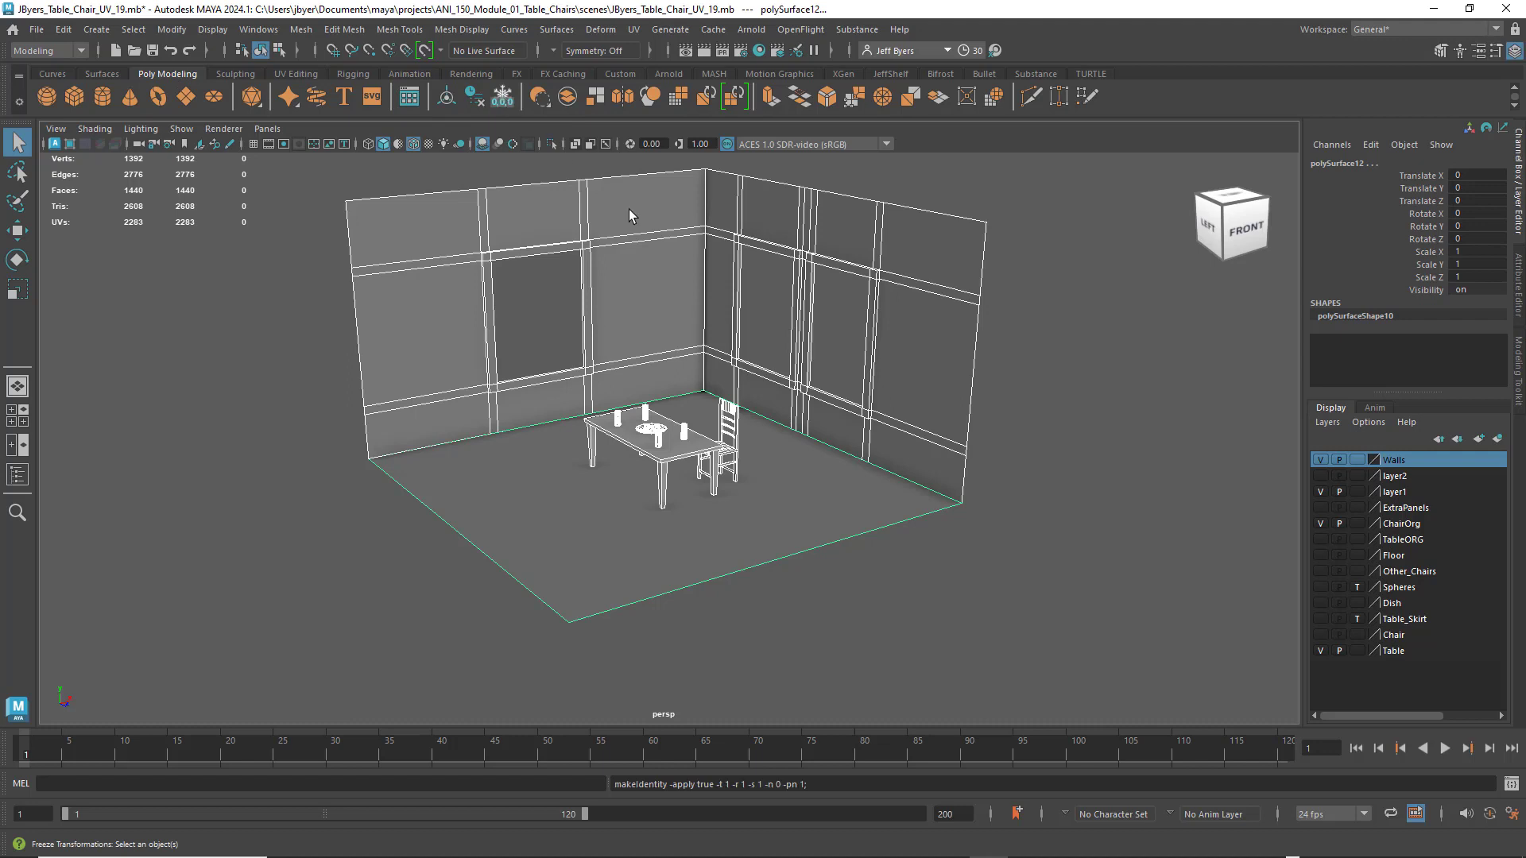
left_click(1037, 318)
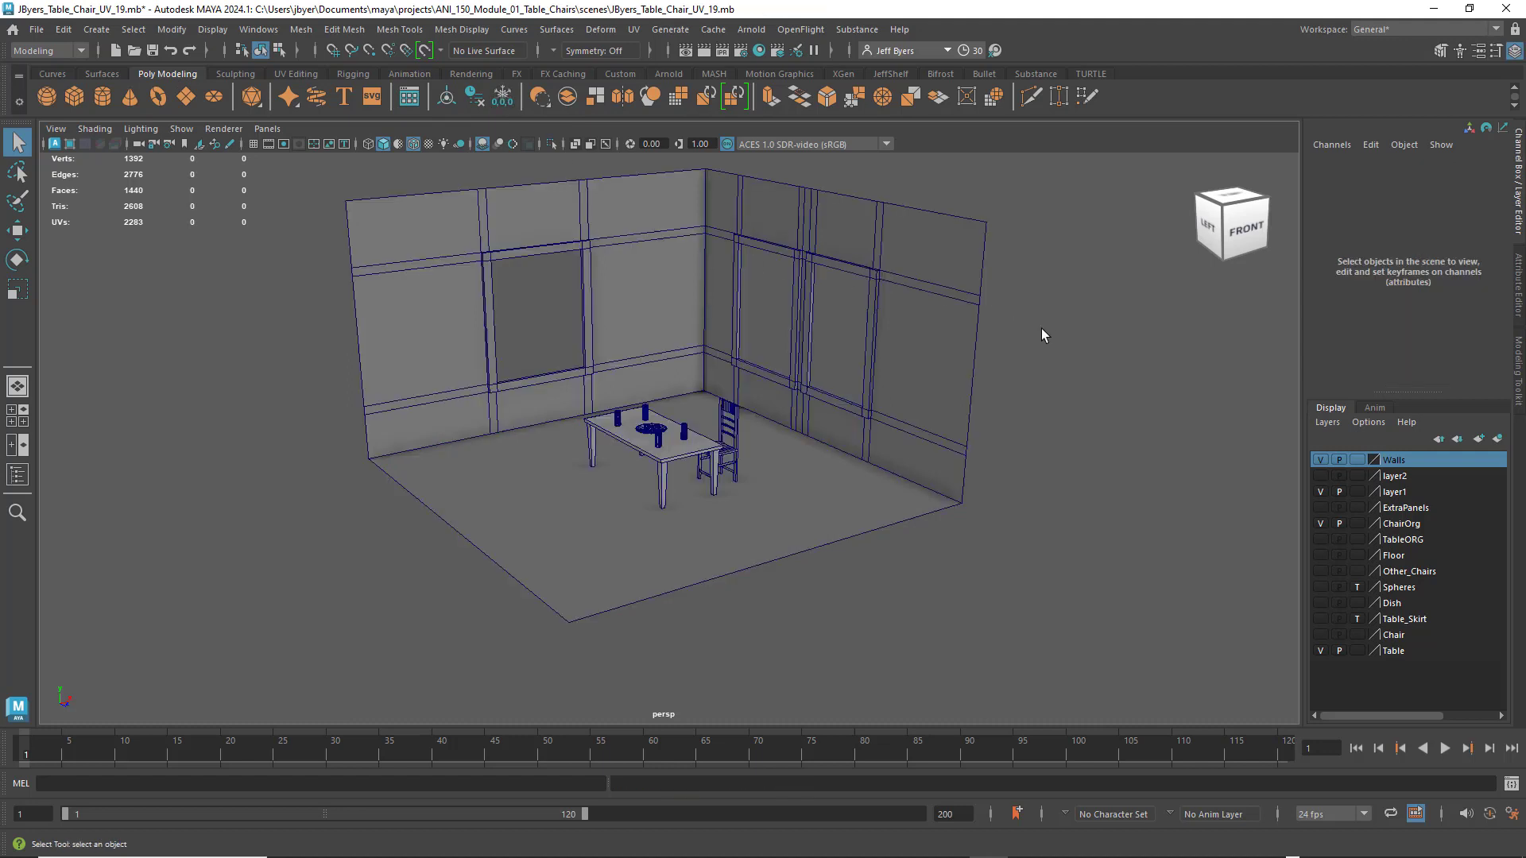
Hide the Walls layer again and select the dining table.
left_click(1321, 460)
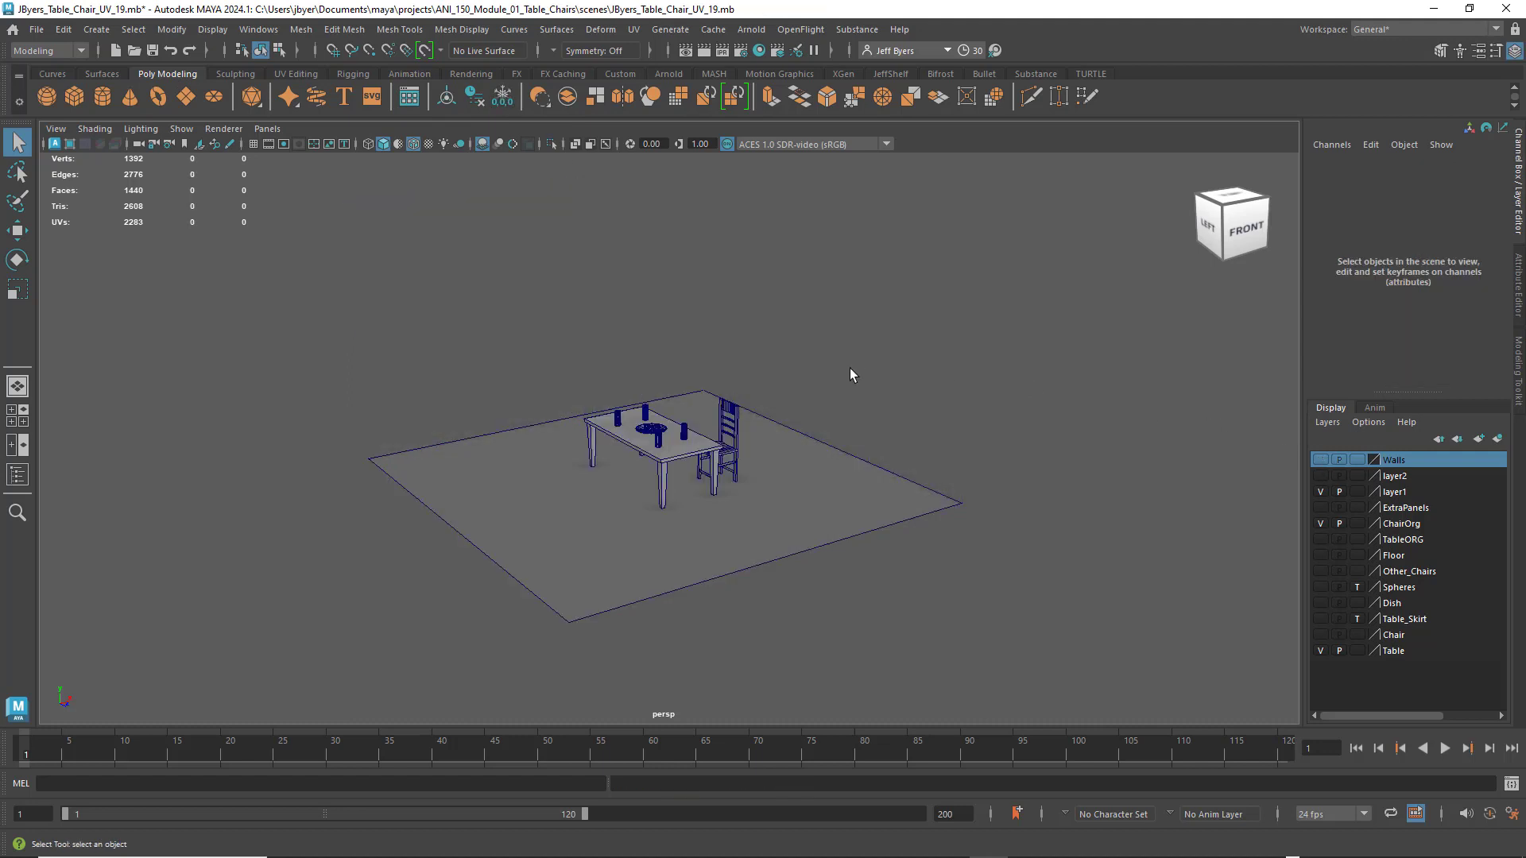
scroll(850, 369, "up", 10)
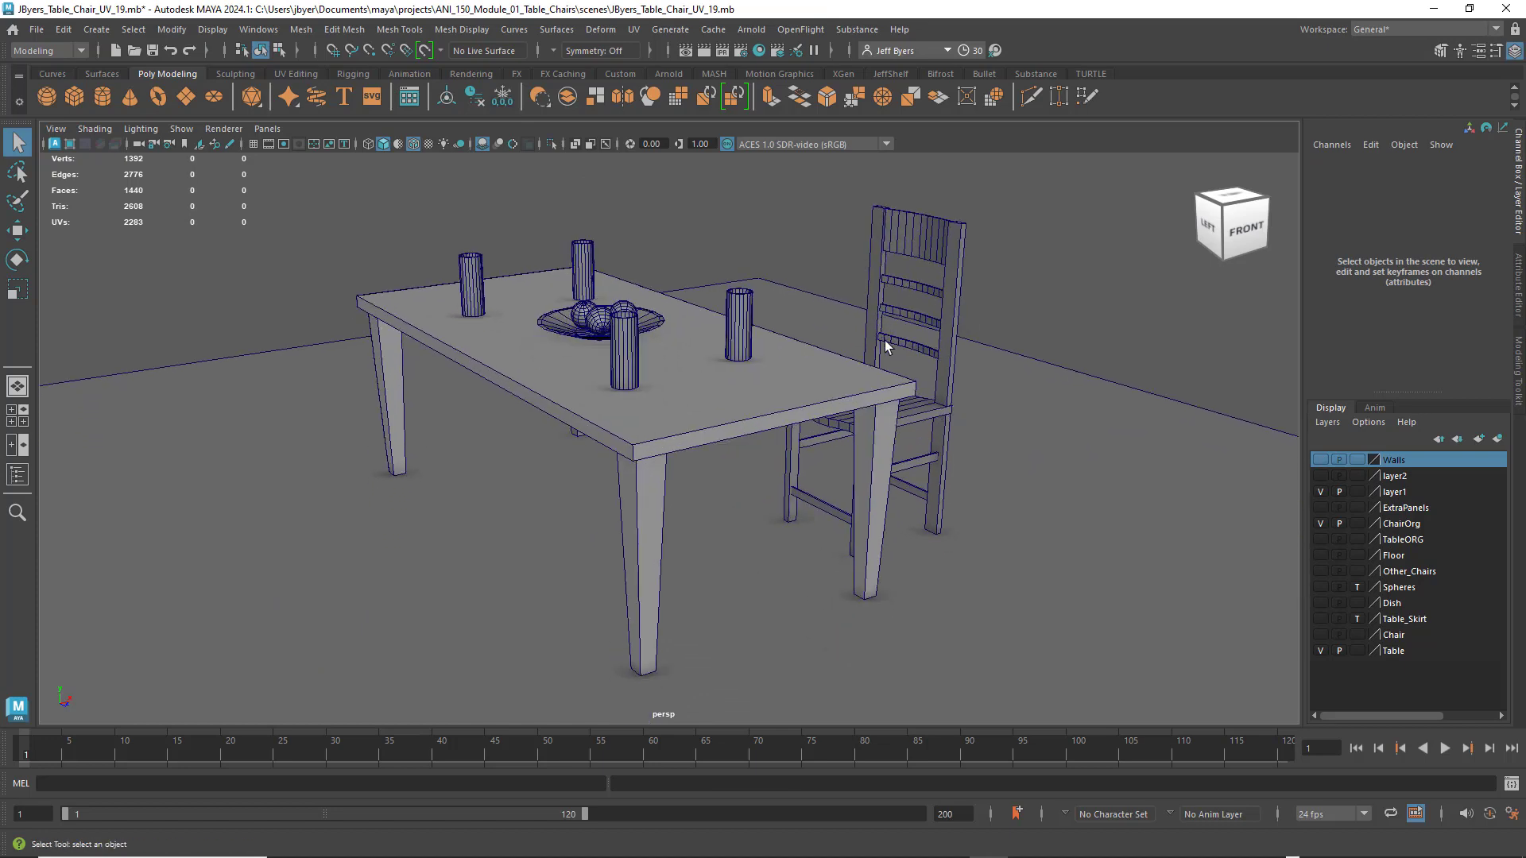
left_click(723, 409)
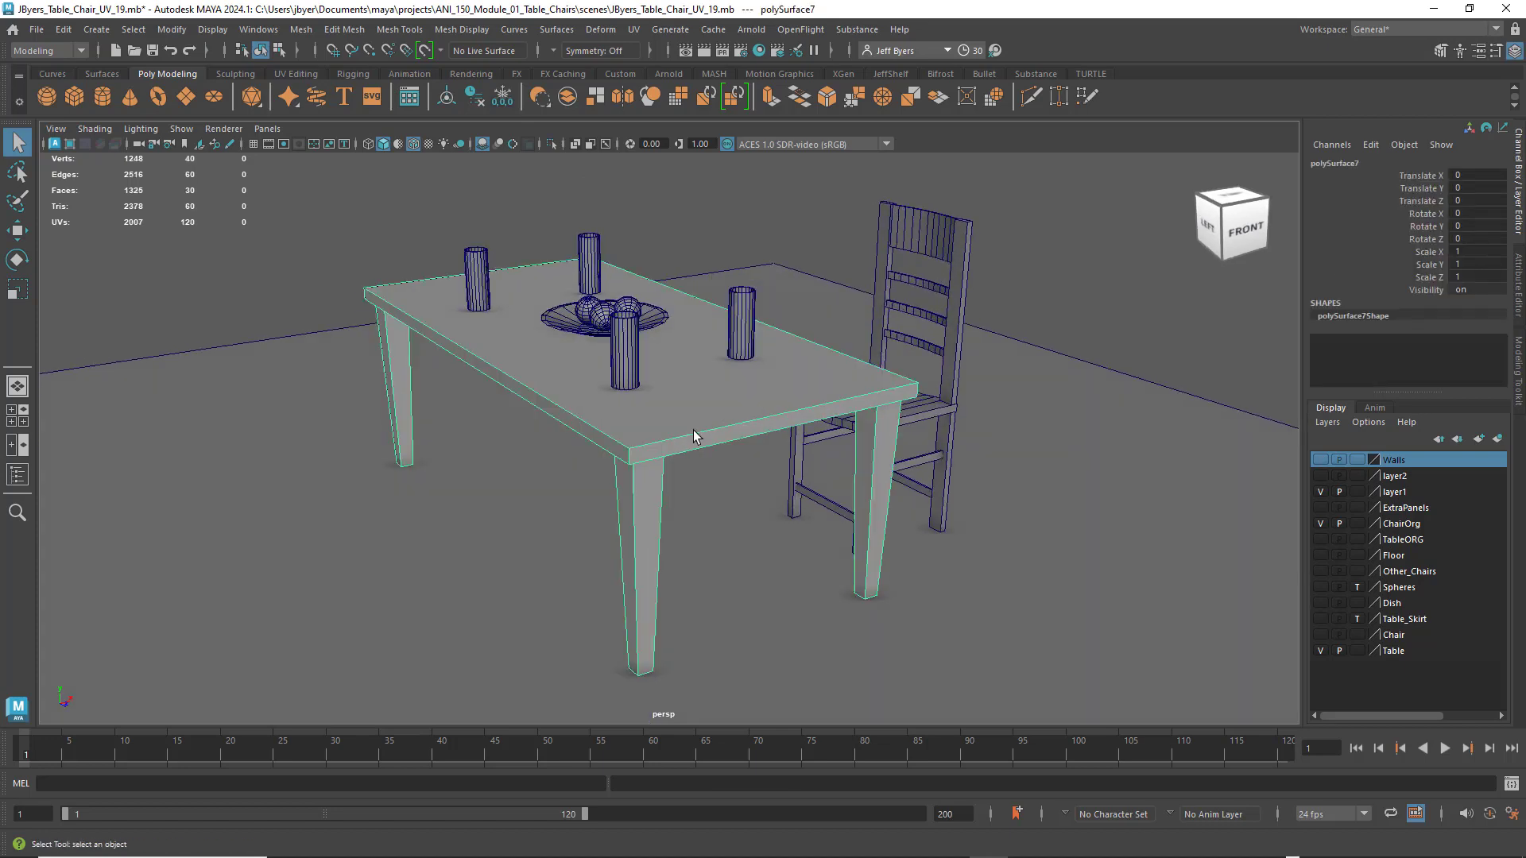
left_click_drag(693, 431, 691, 433, "alt")
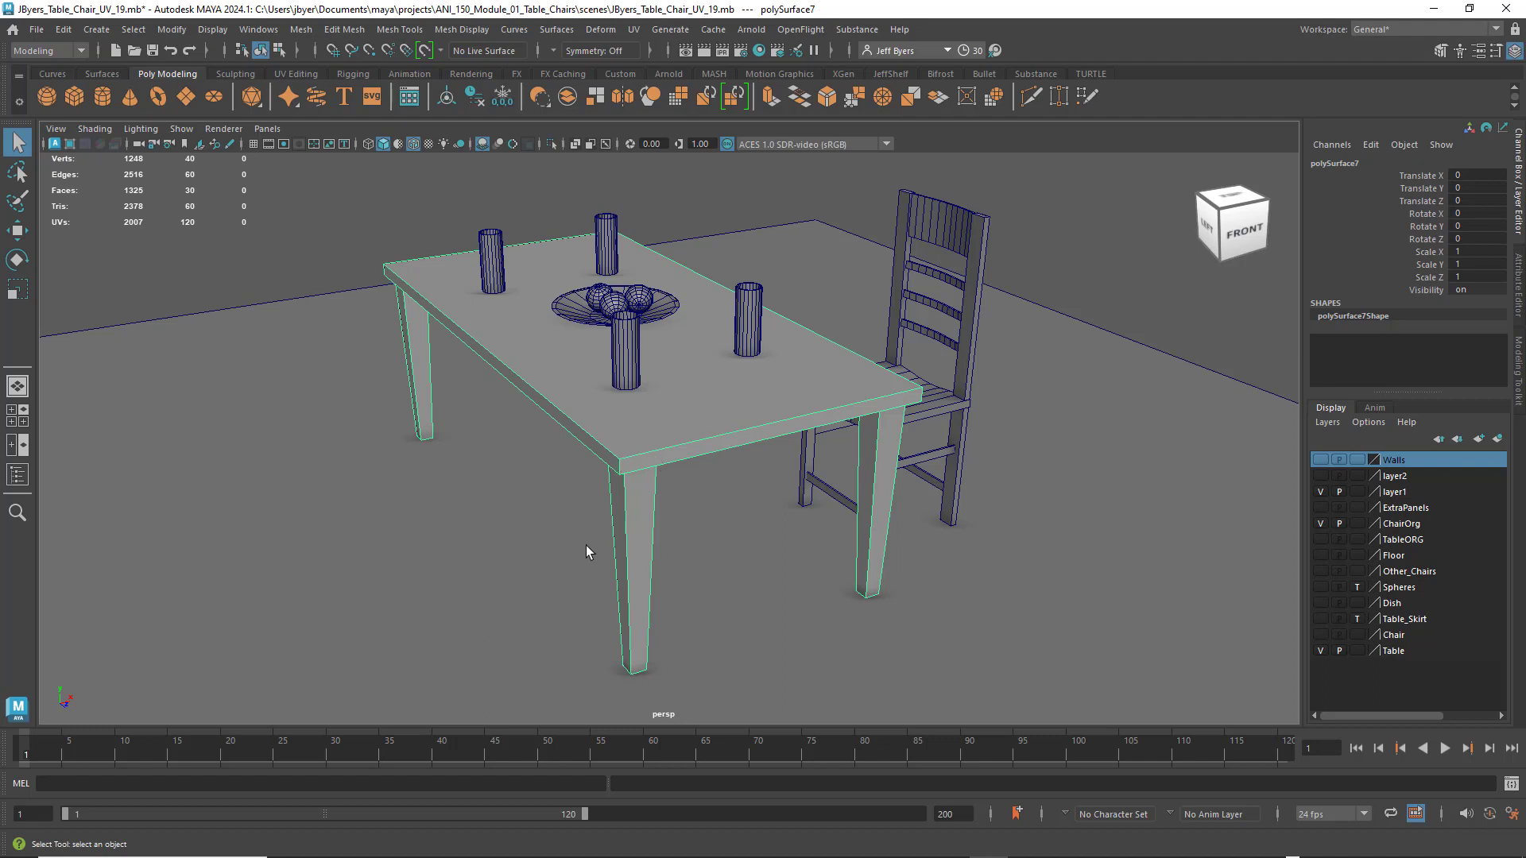
Browse the project folder locations through the desktop and documents to maya\projects, without setting a different project.
left_click(36, 29)
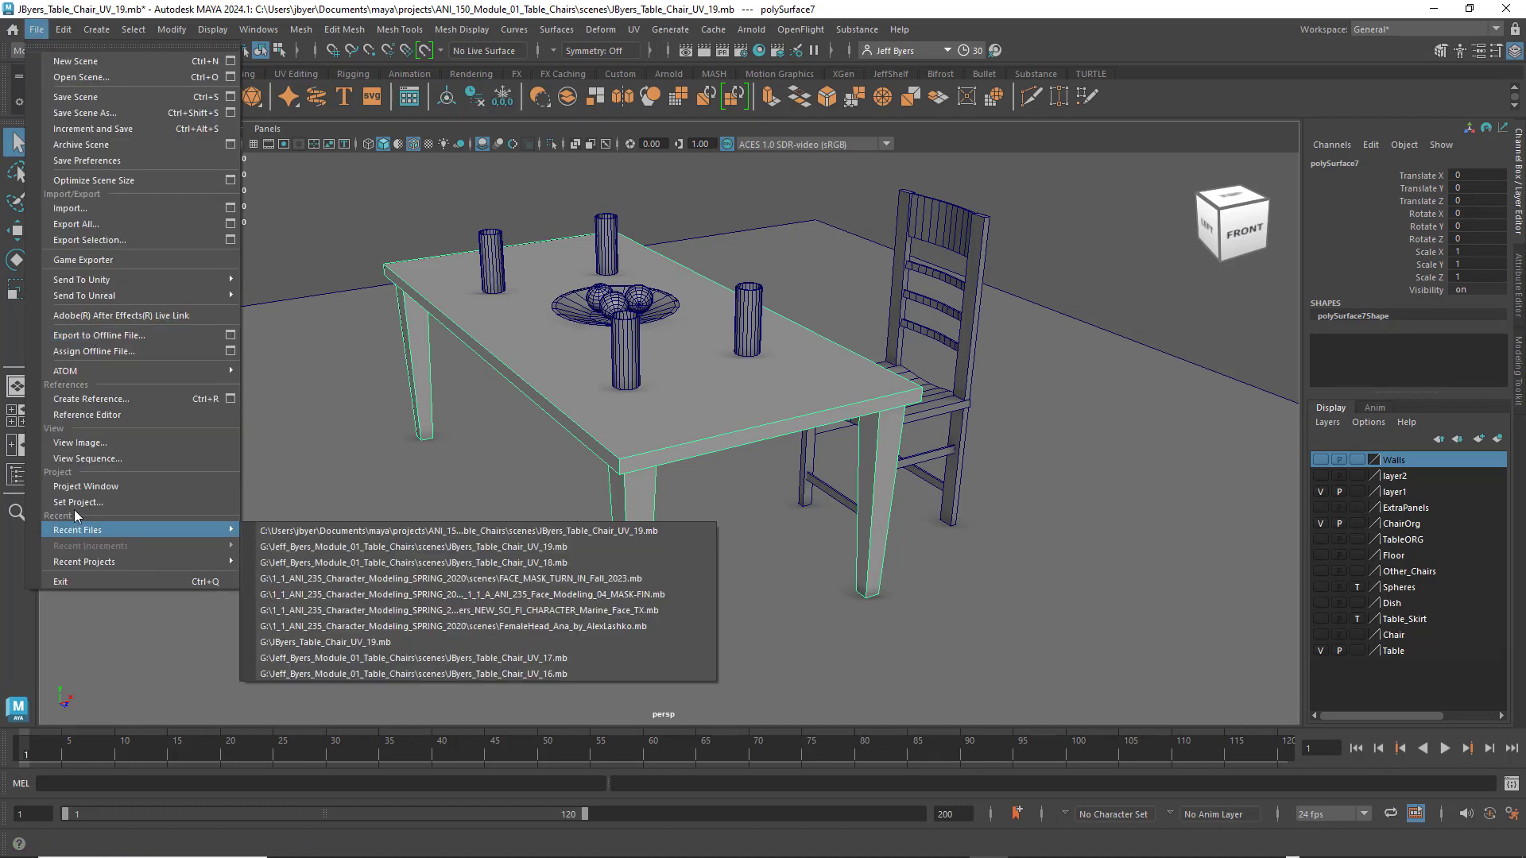
left_click(70, 502)
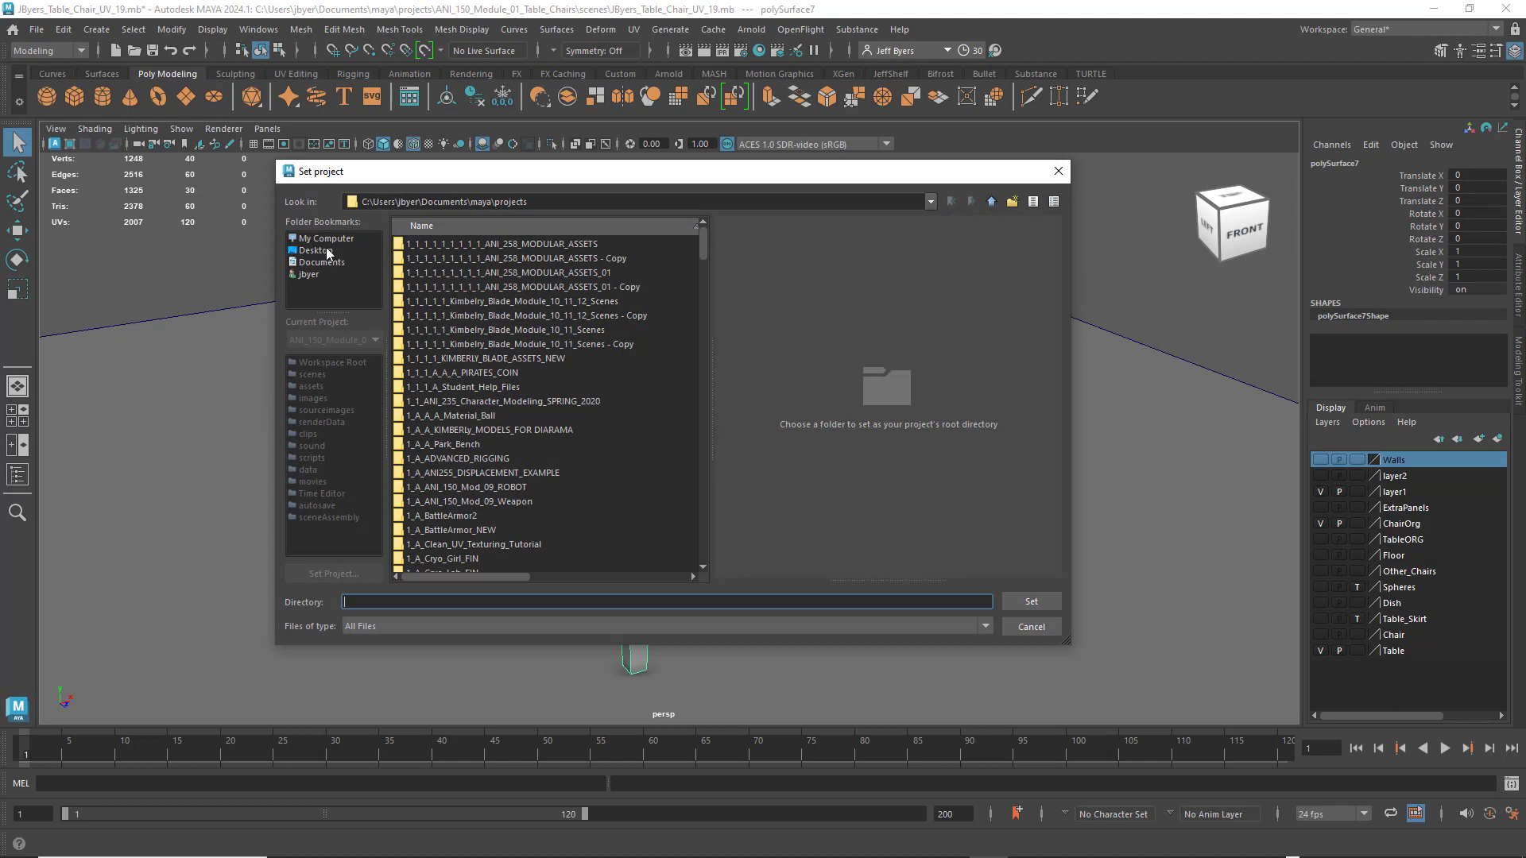
left_click(318, 250)
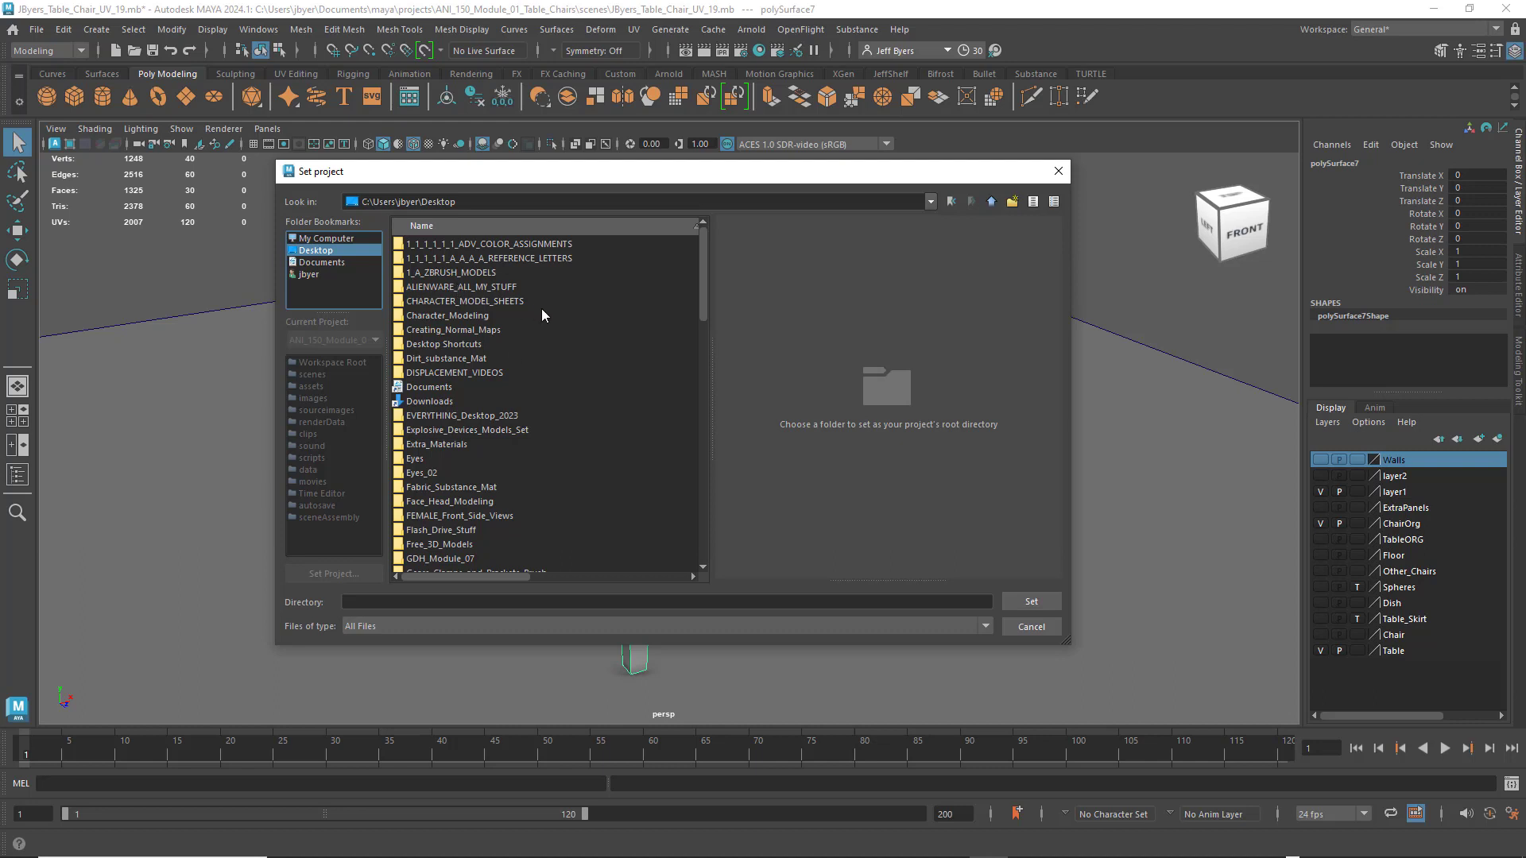
left_click(333, 263)
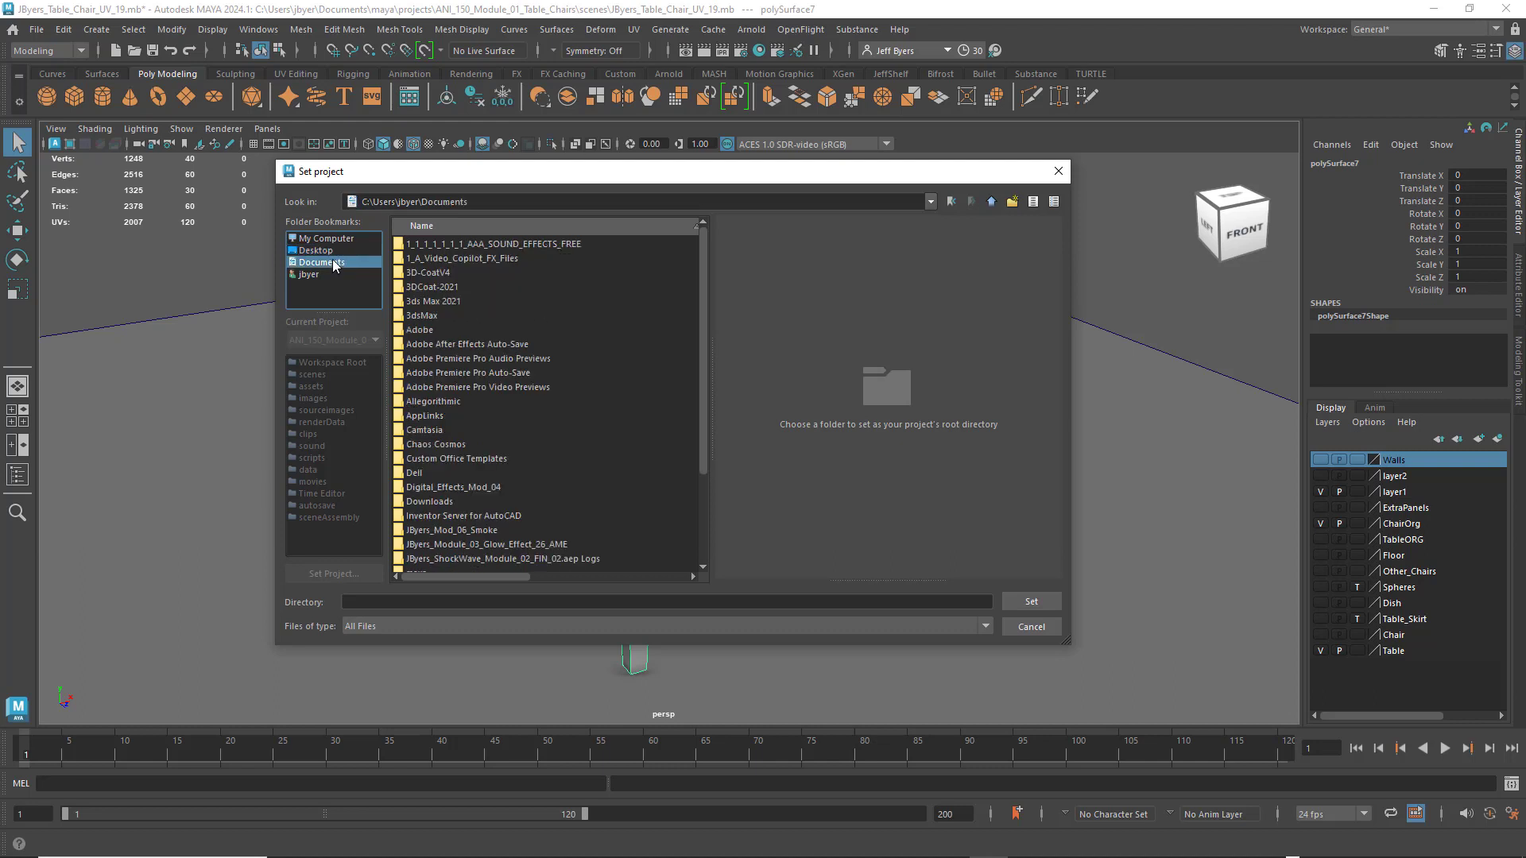
scroll(530, 409, "down", 3)
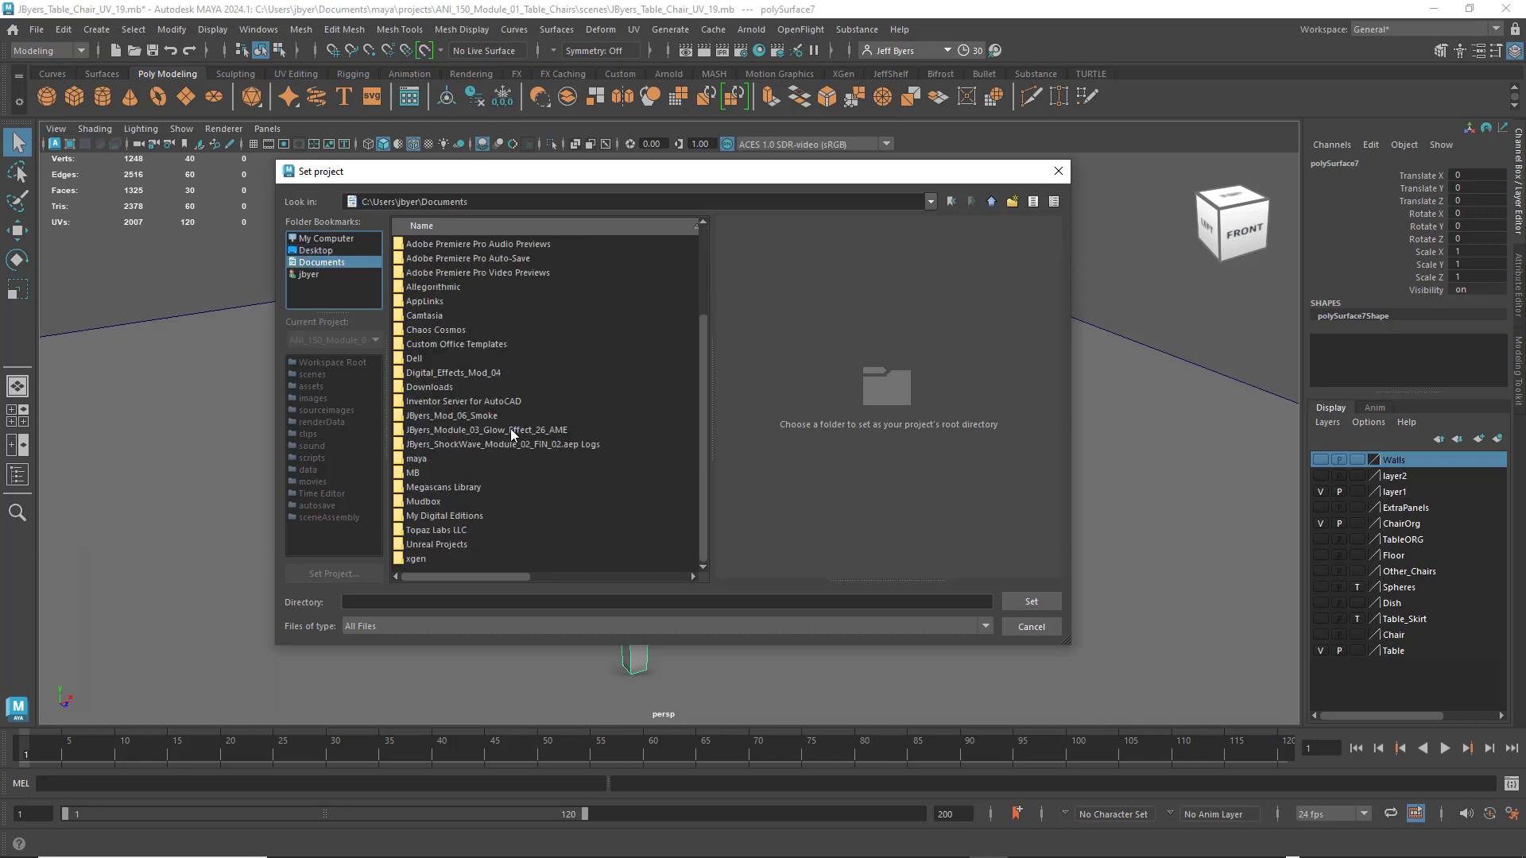
double_click(417, 459)
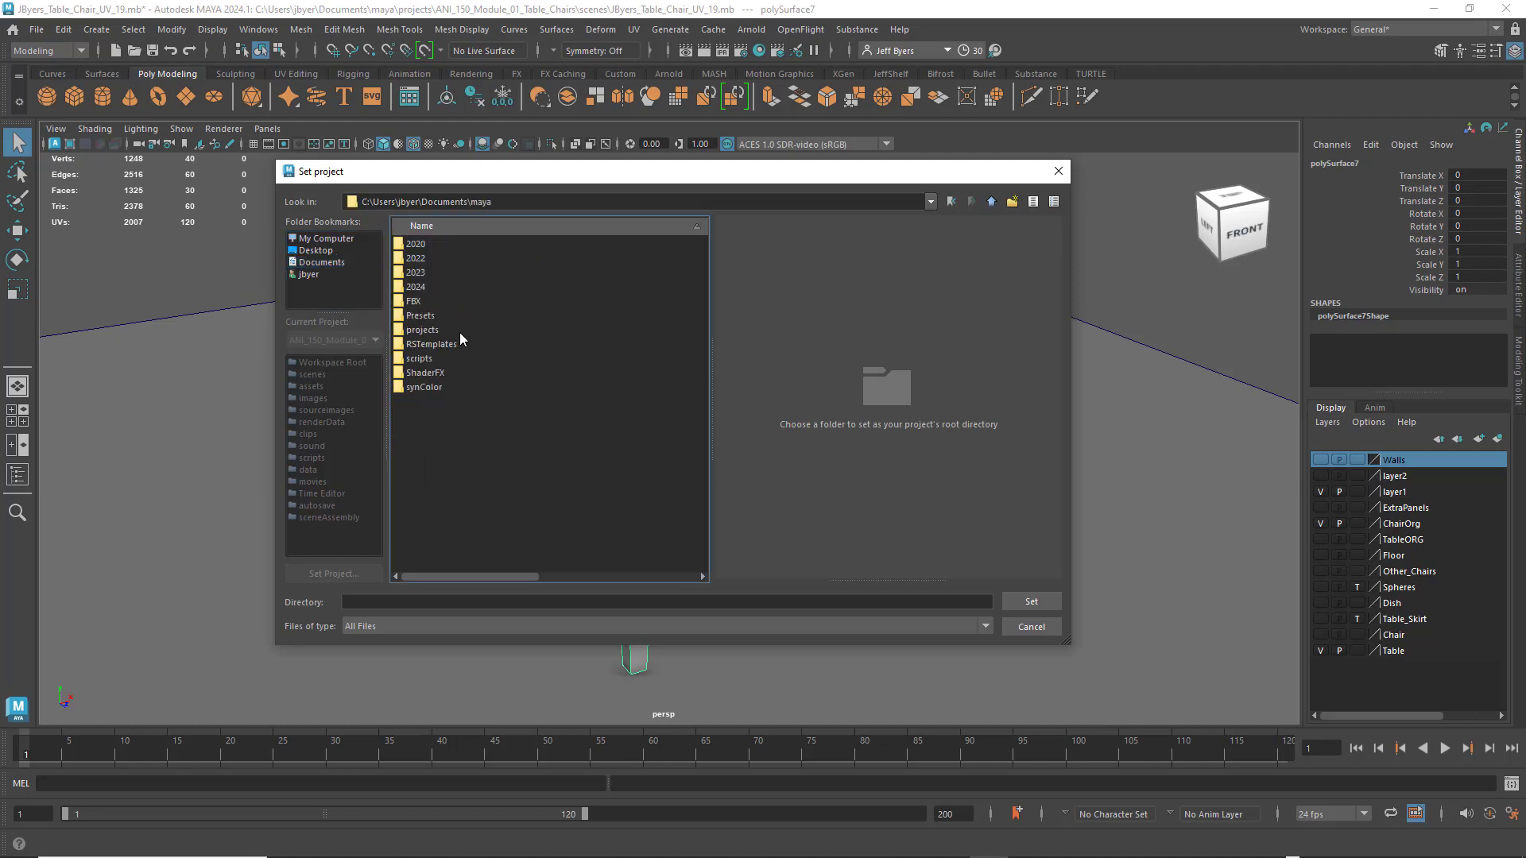
double_click(426, 329)
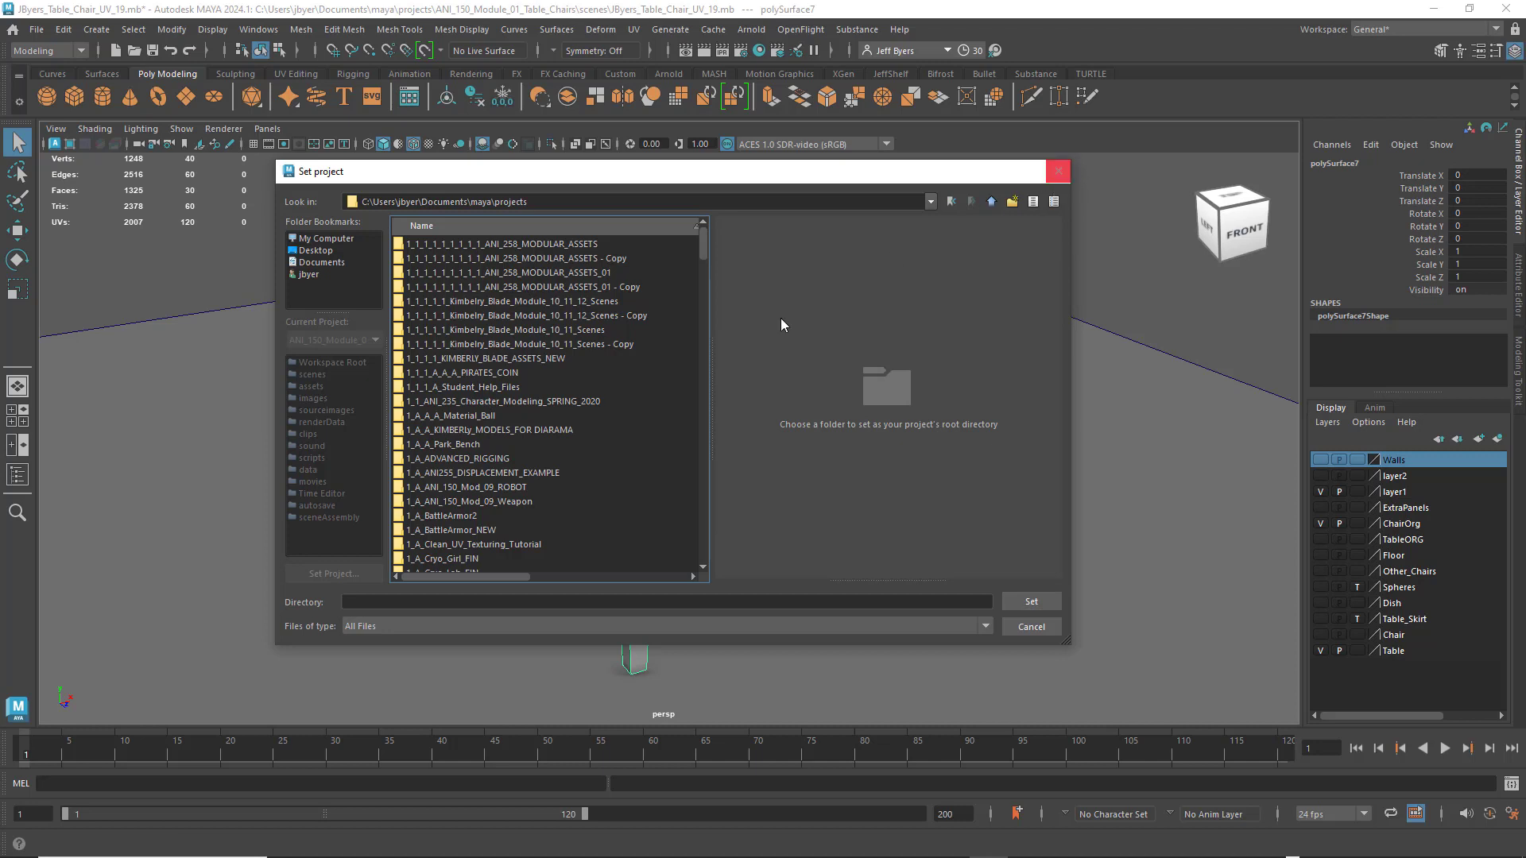
left_click(1058, 172)
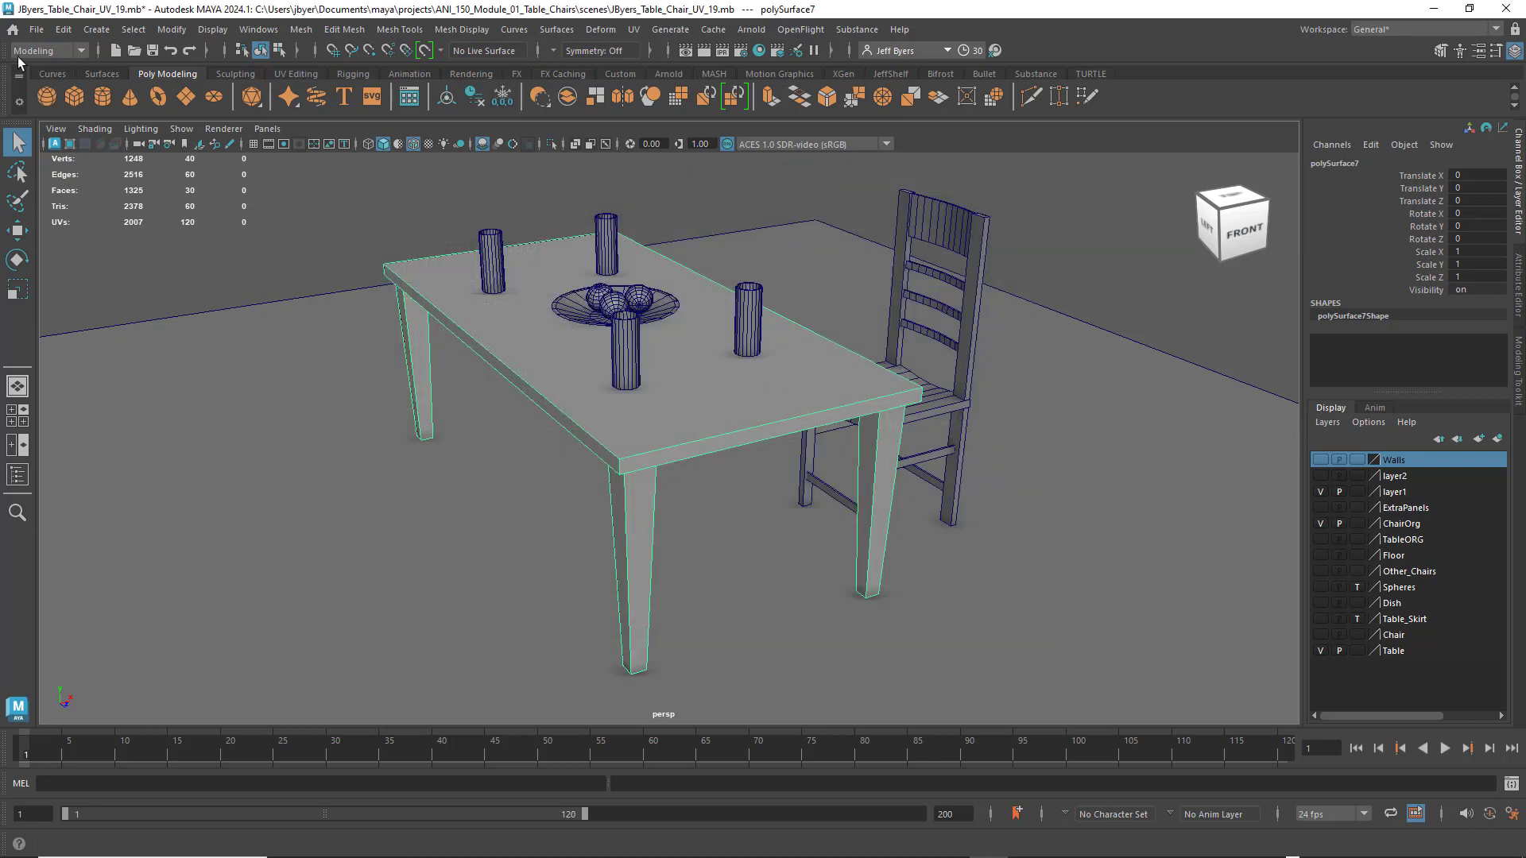
Check the scene files stored in the current project's scenes folder without opening any of them.
left_click(37, 29)
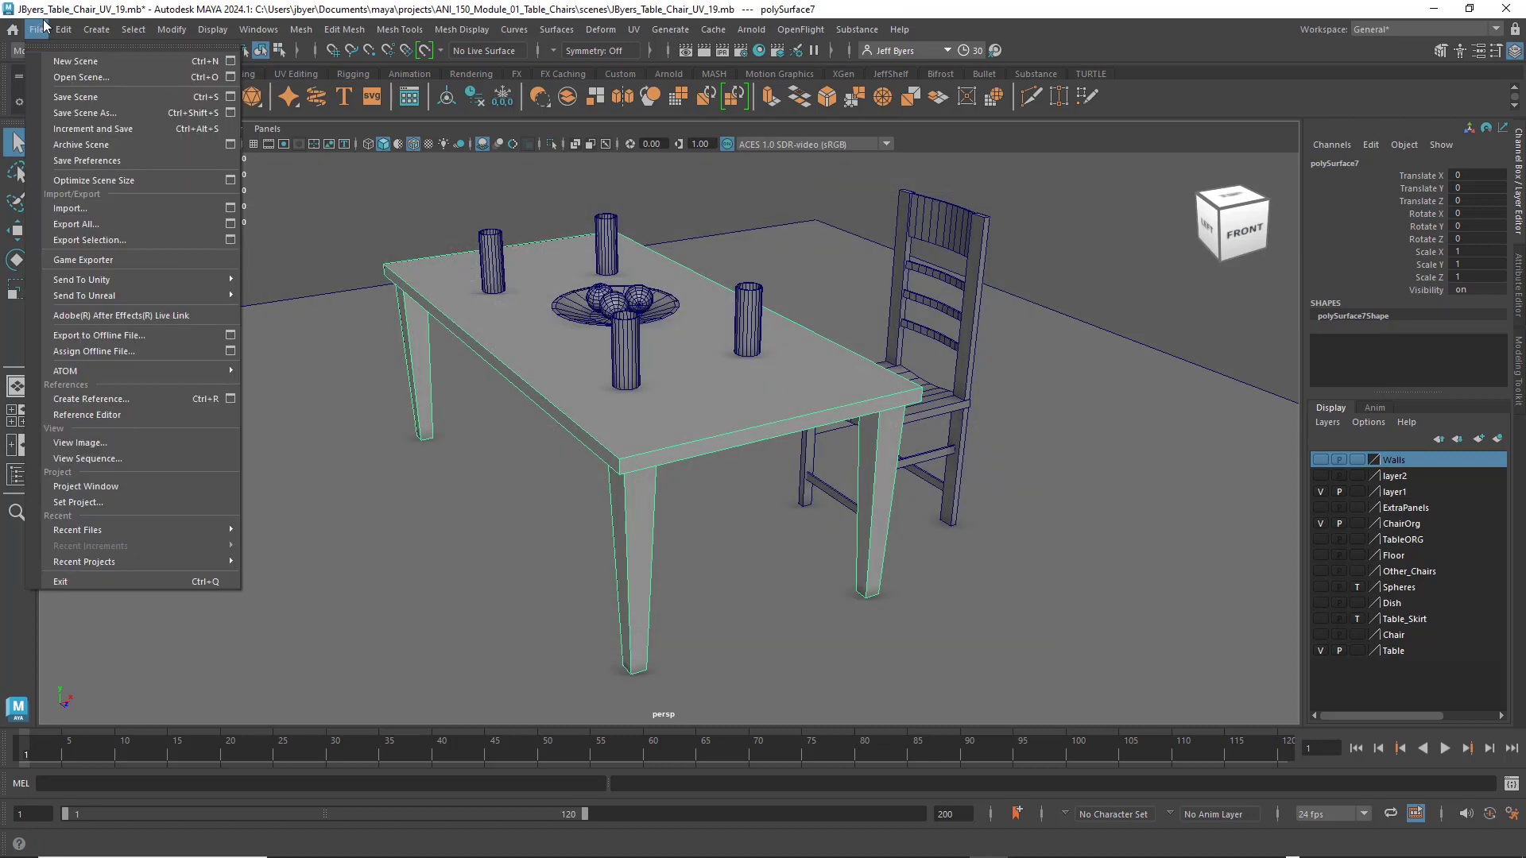
left_click(67, 78)
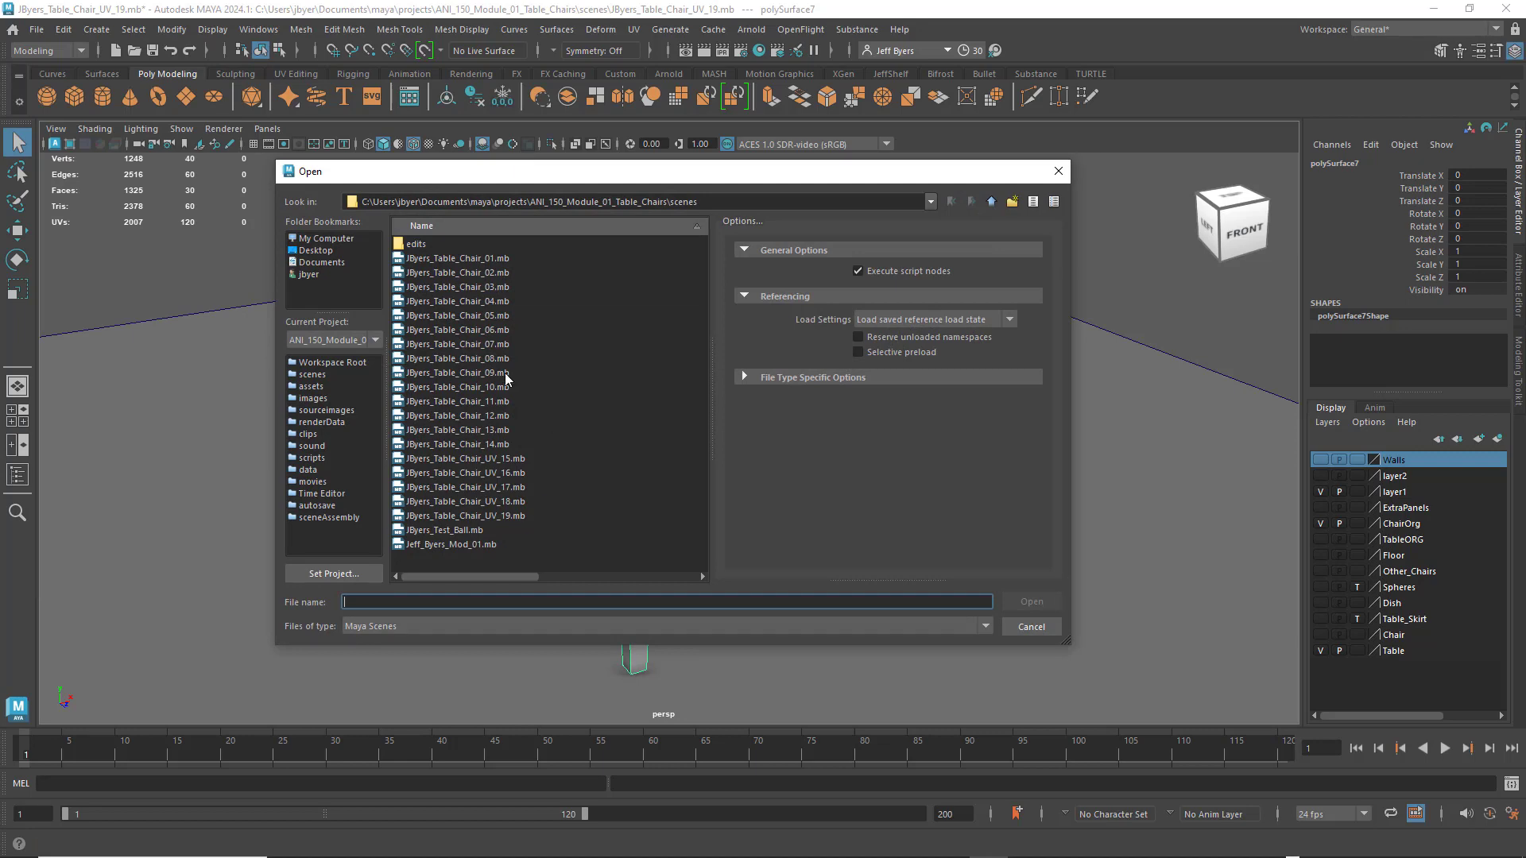
left_click(1059, 172)
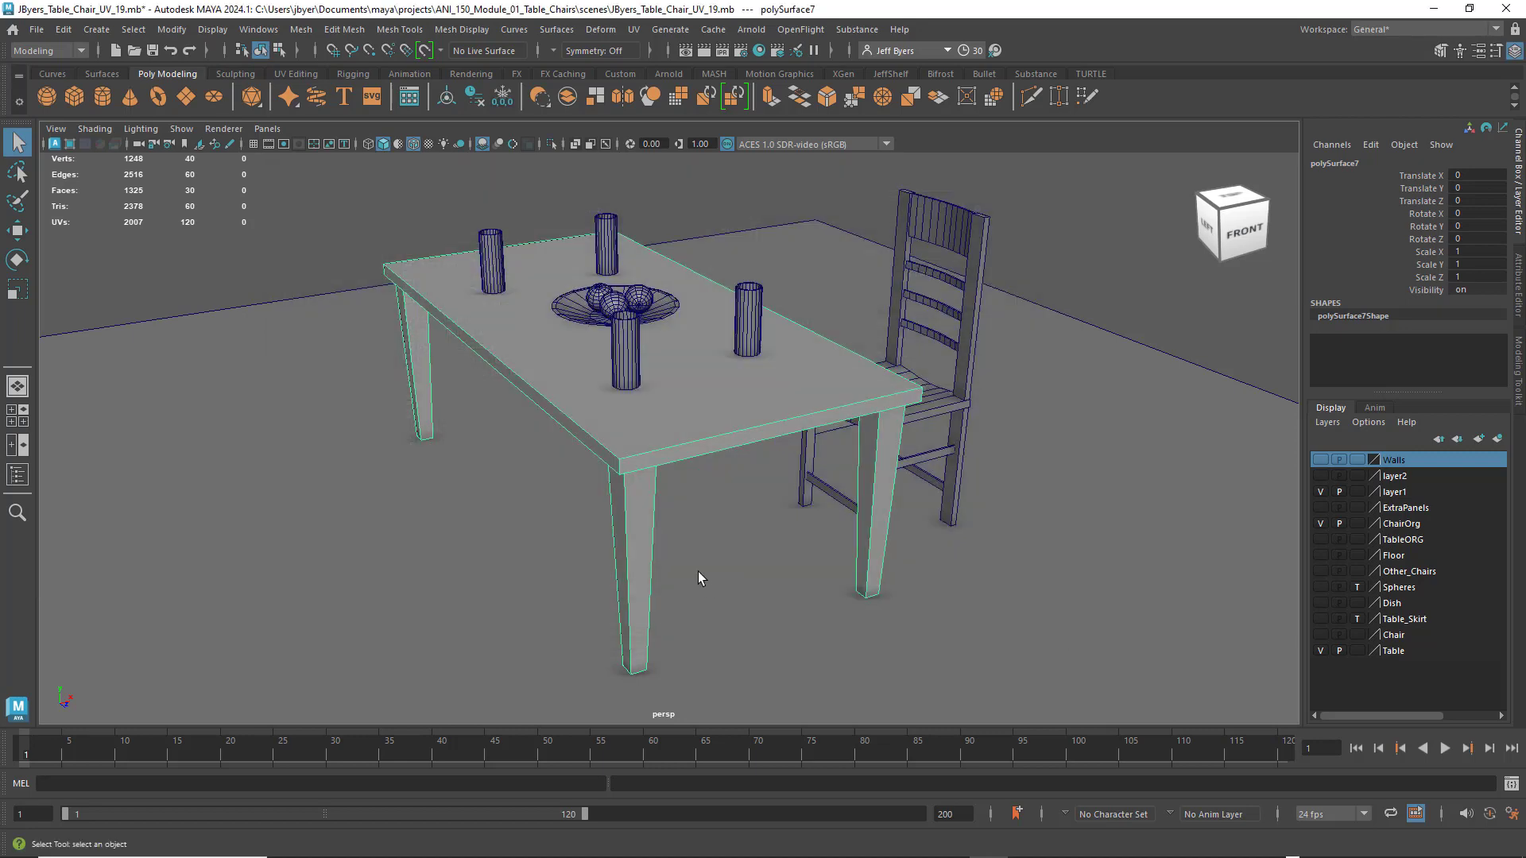
Assign a new Arnold aiStandardSurface material to the dining table.
left_click_drag(742, 545, 609, 411, "alt")
right_click(609, 412)
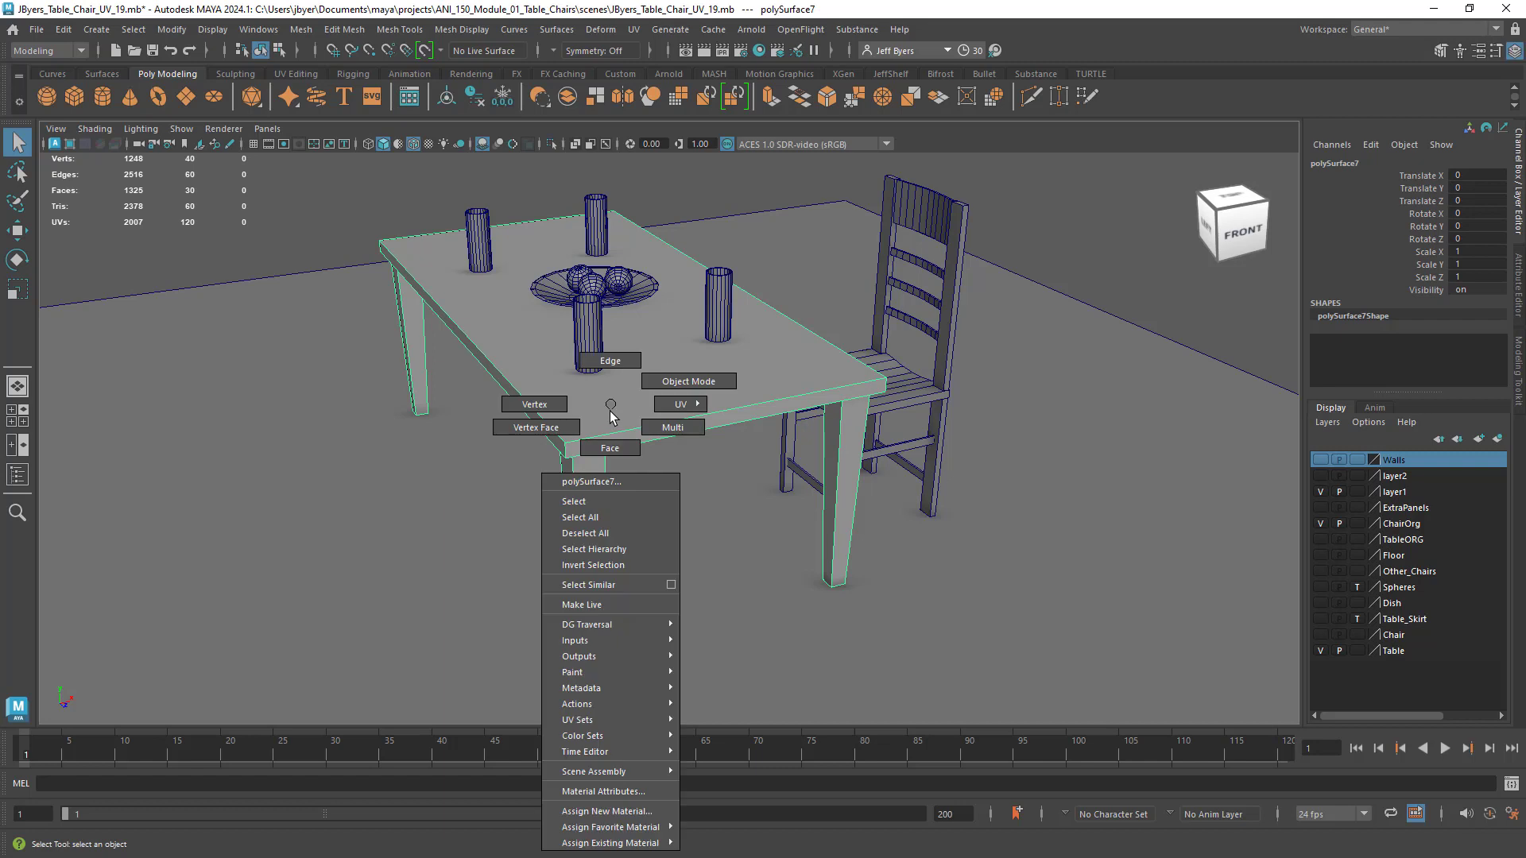
left_click(611, 811)
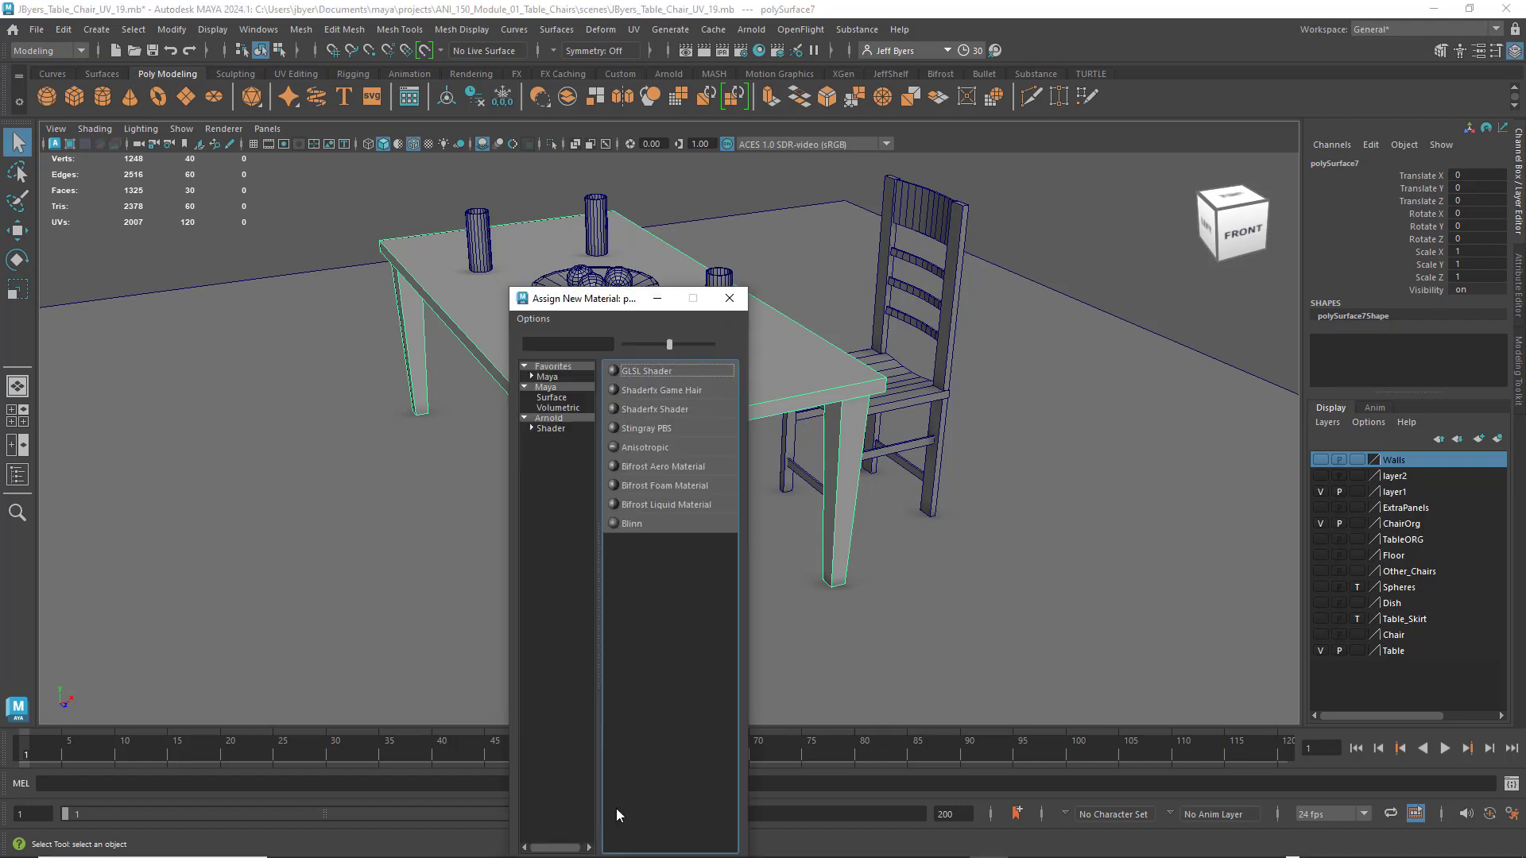
left_click(552, 430)
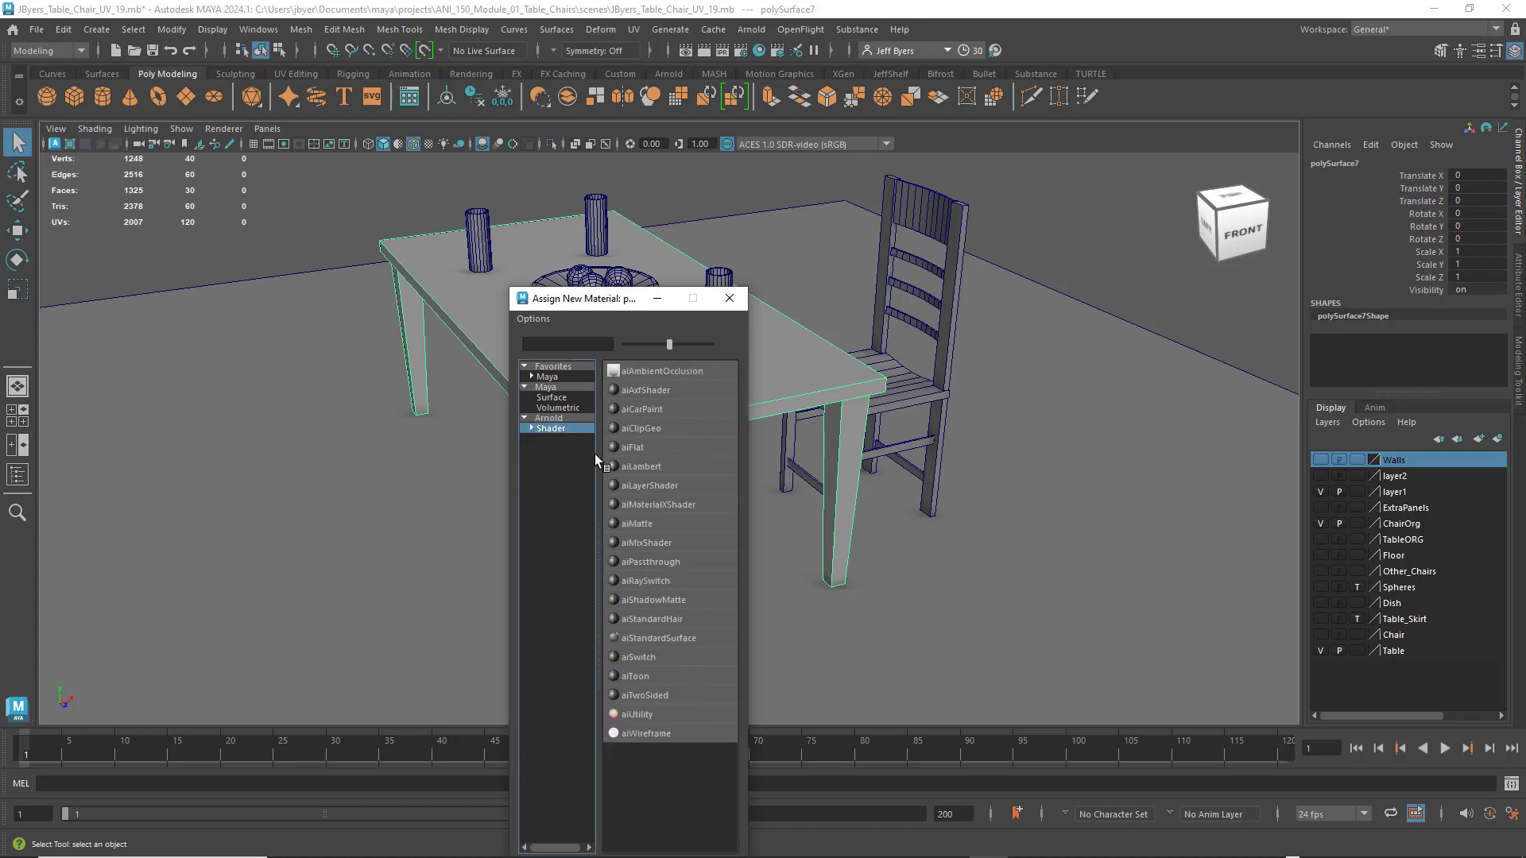
left_click(665, 637)
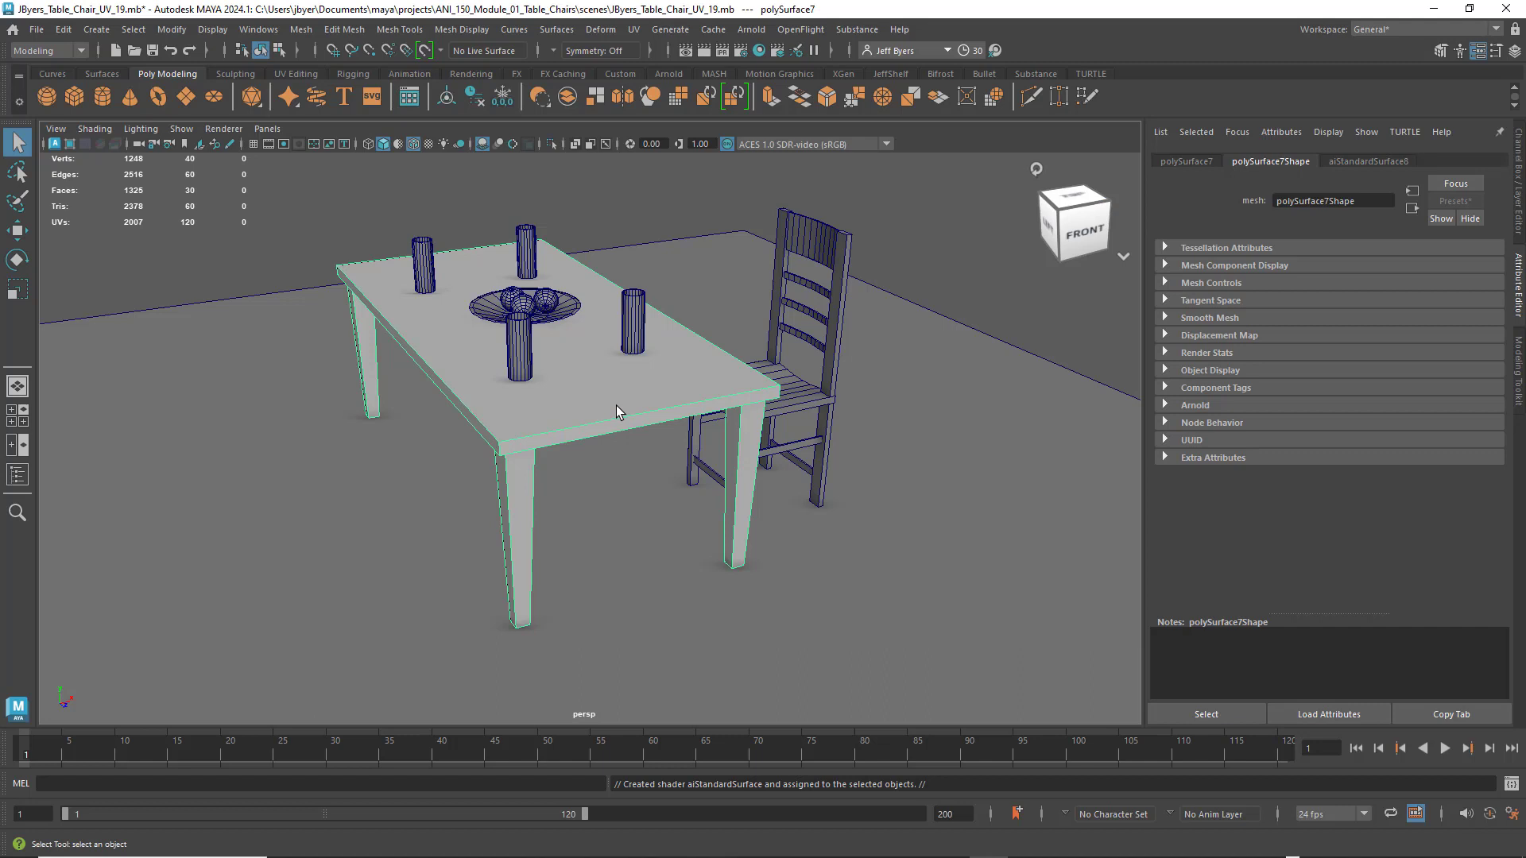
Rename the table's aiStandardSurface material as Table_TX1.
key("ctrl+a")
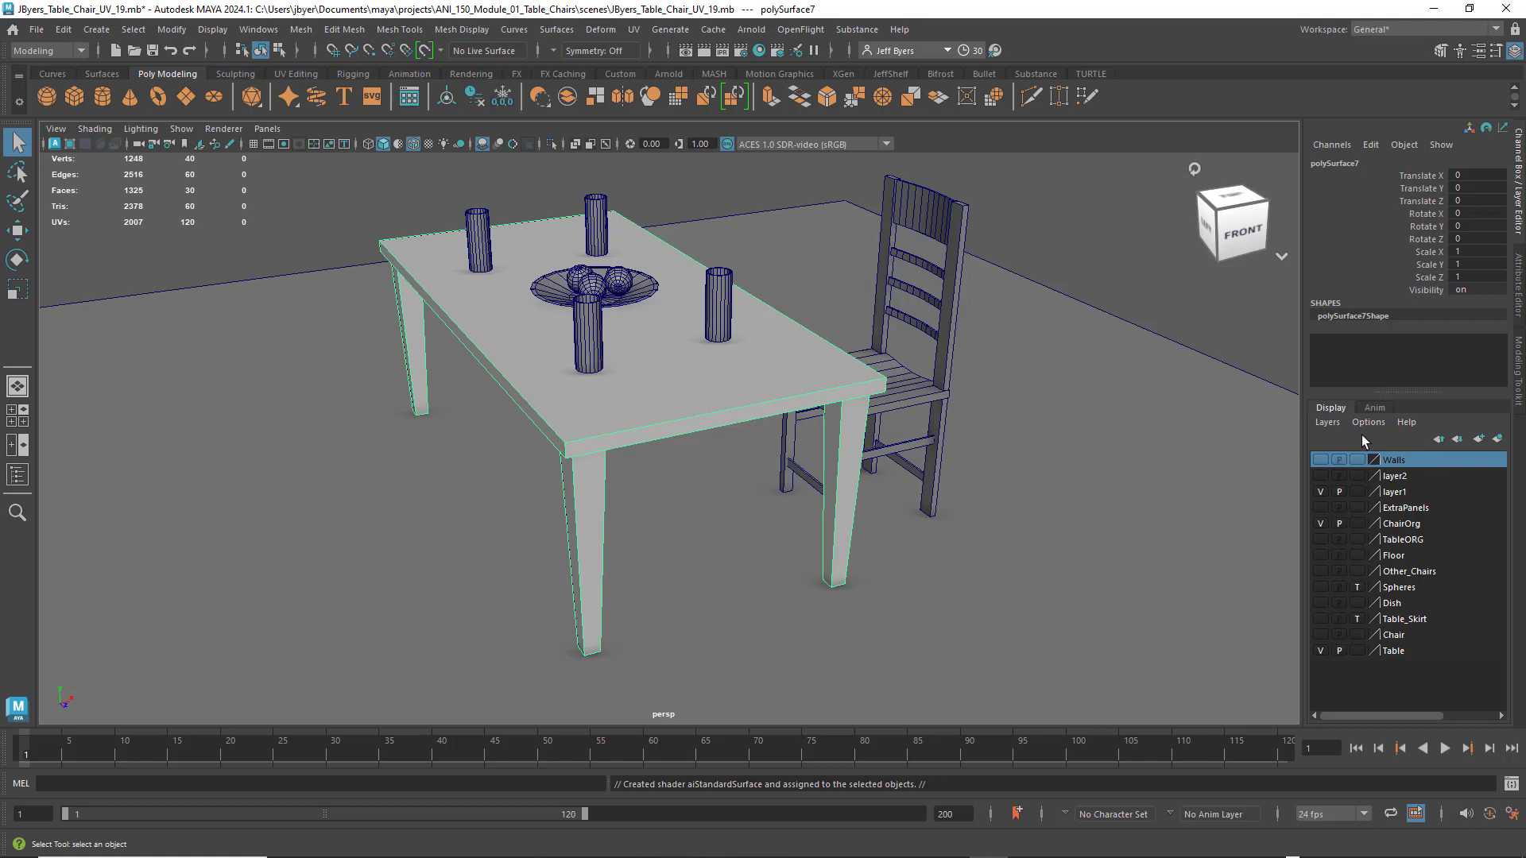
key("ctrl+a")
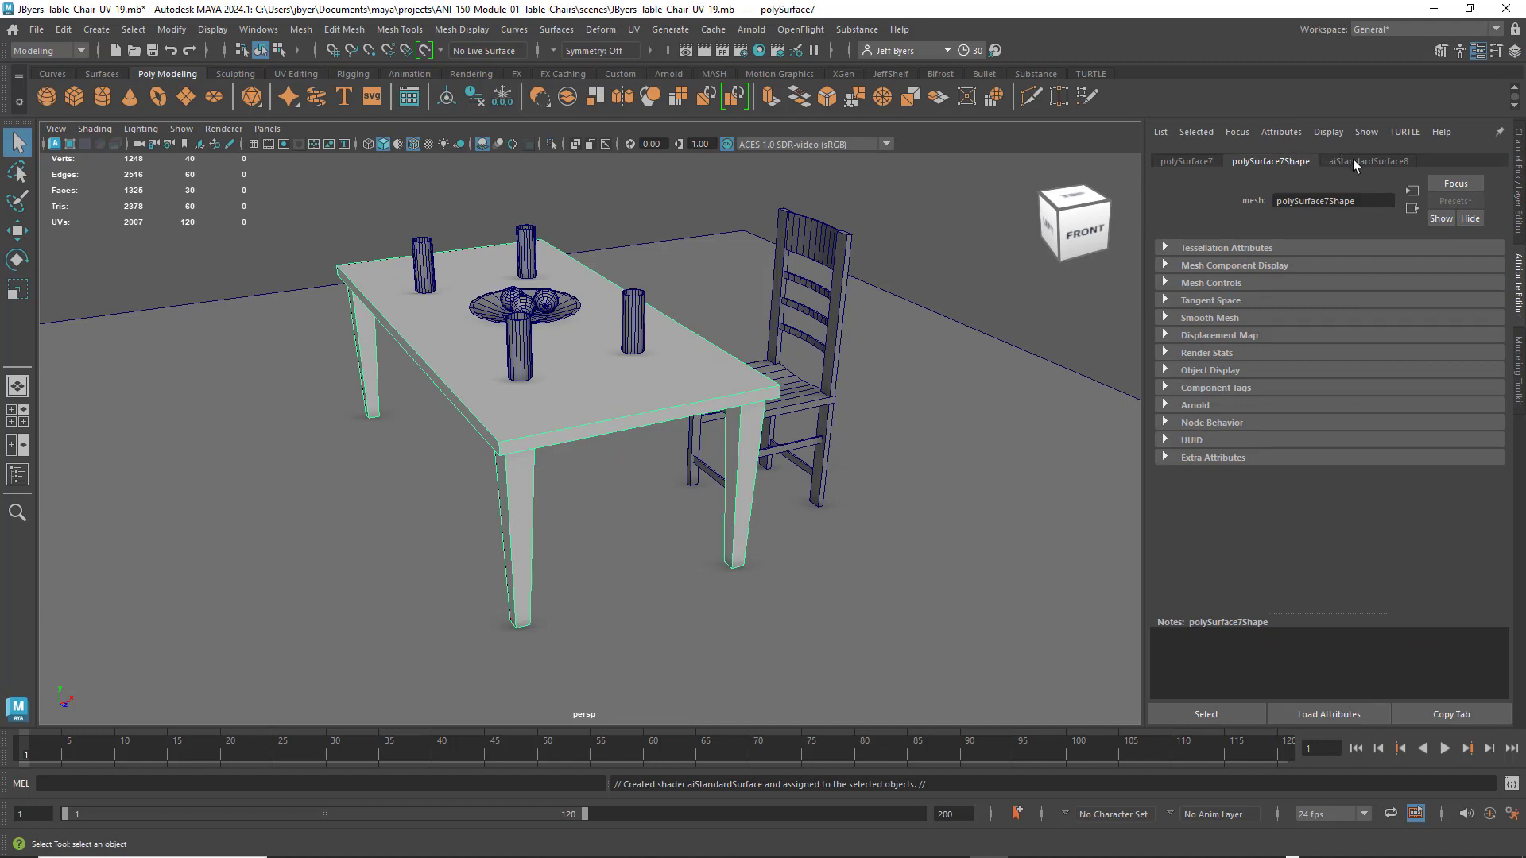
left_click(1357, 165)
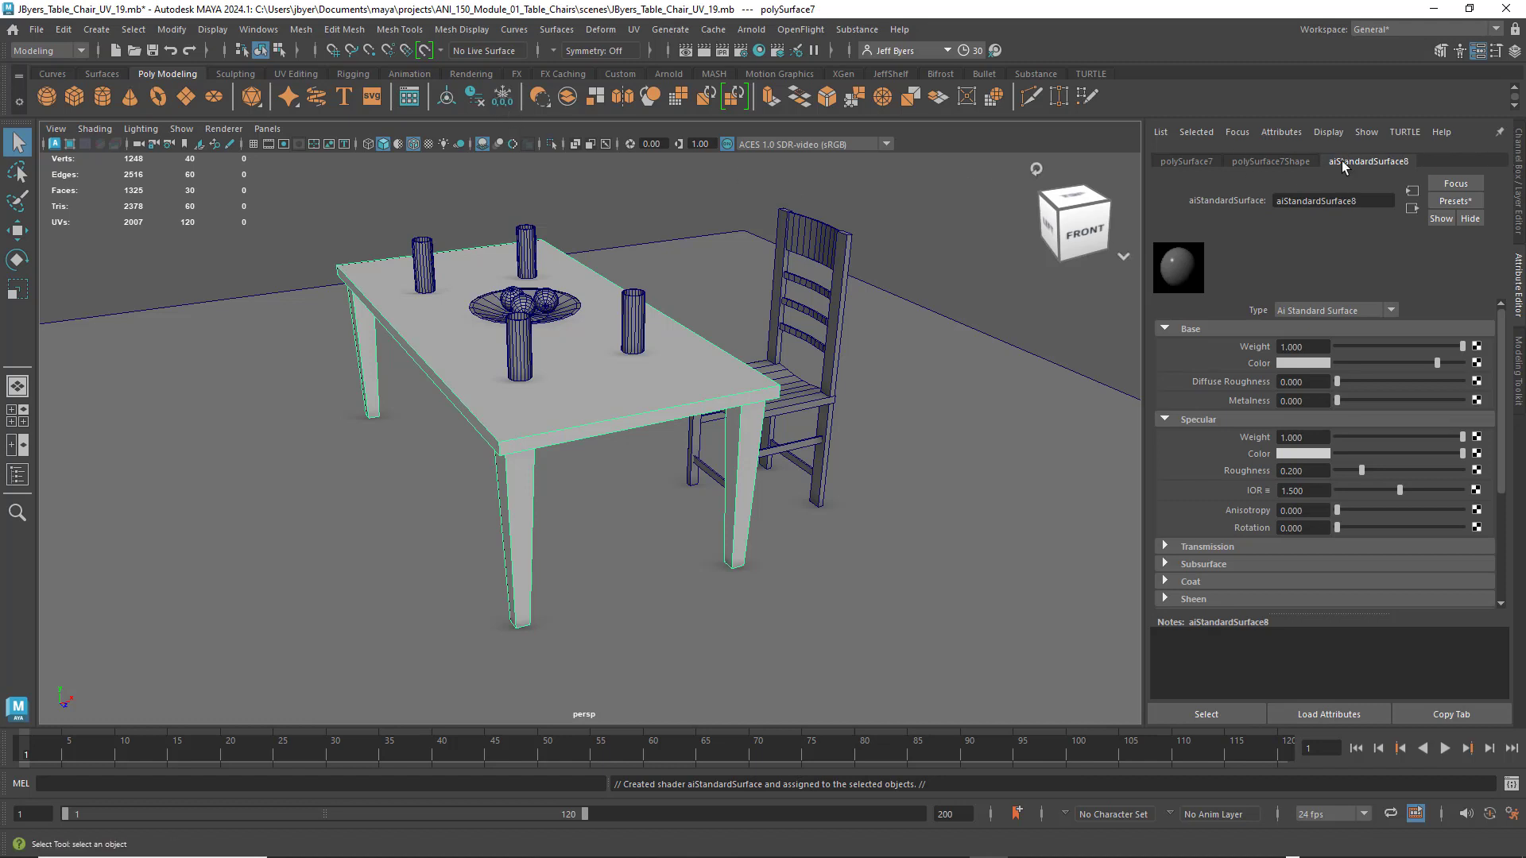
double_click(1276, 205)
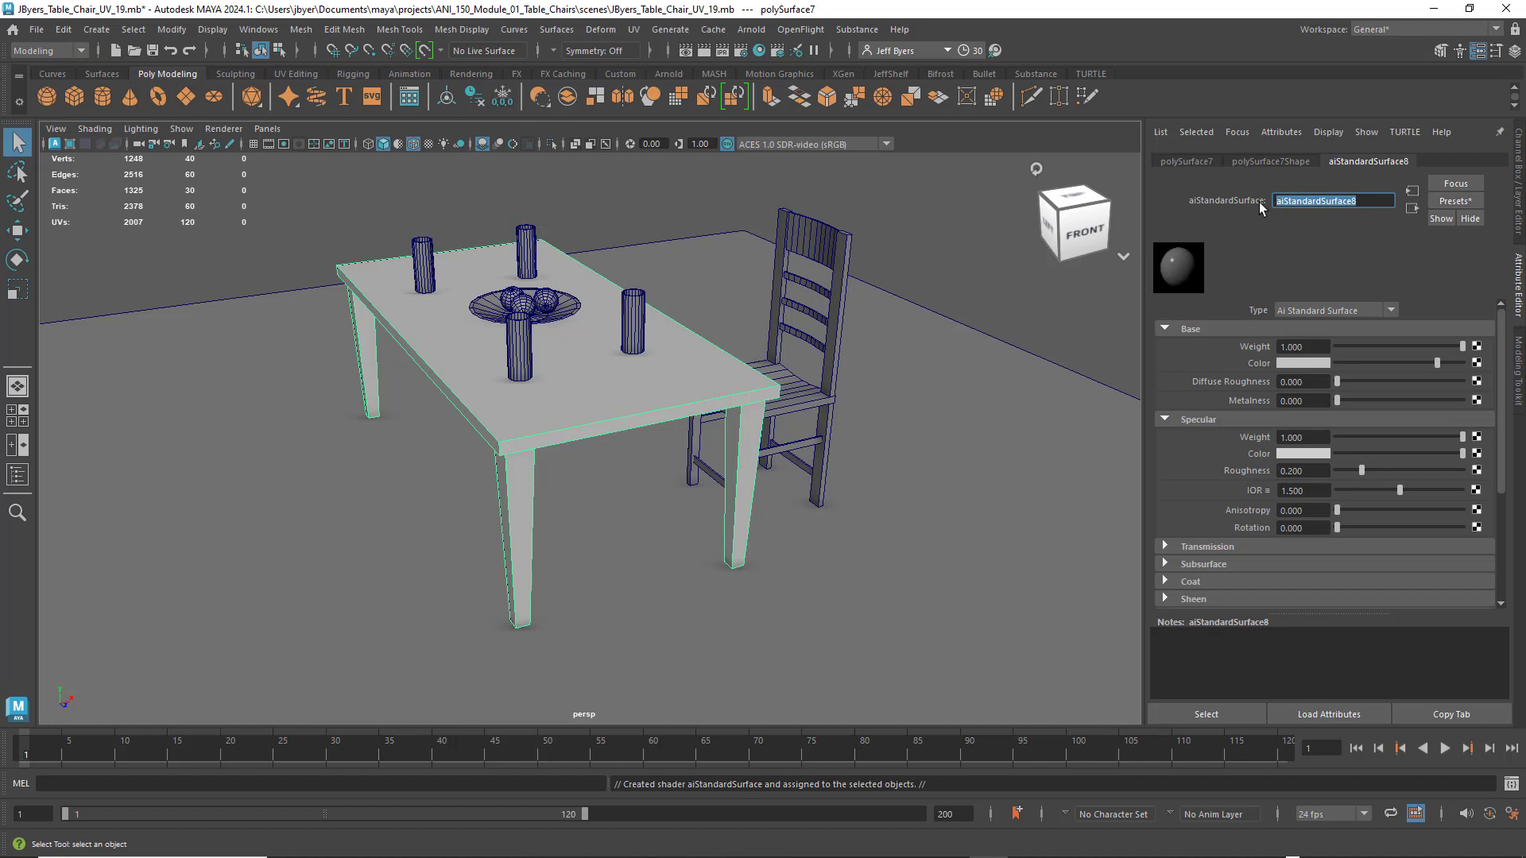
type("Table_TX")
key("Return")
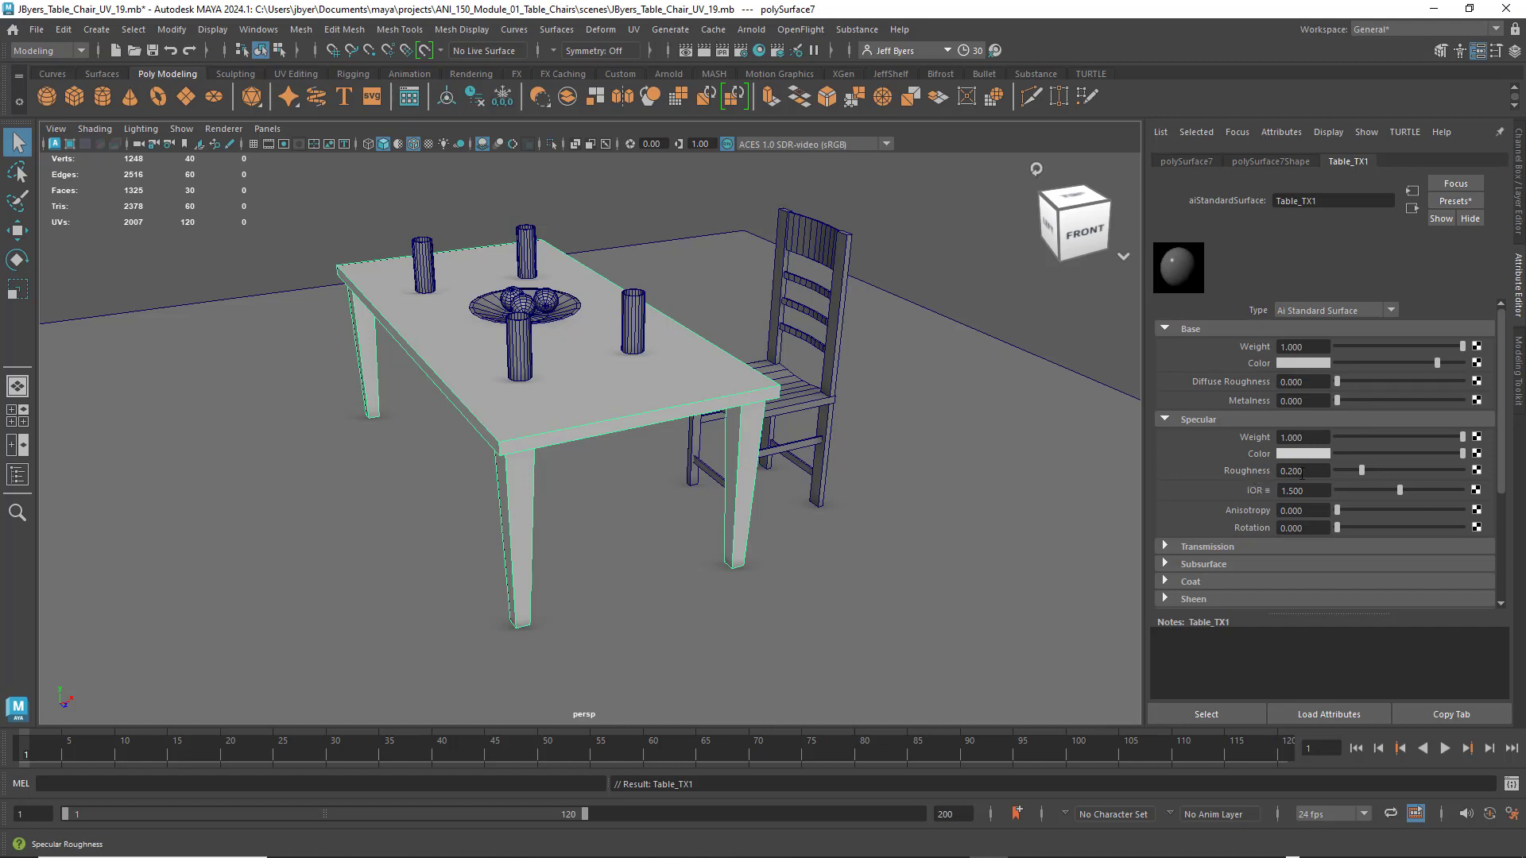
Examine the Table_TX1 material's base, specular and geometry attributes, including bump mapping.
scroll(1347, 477, "down", 5)
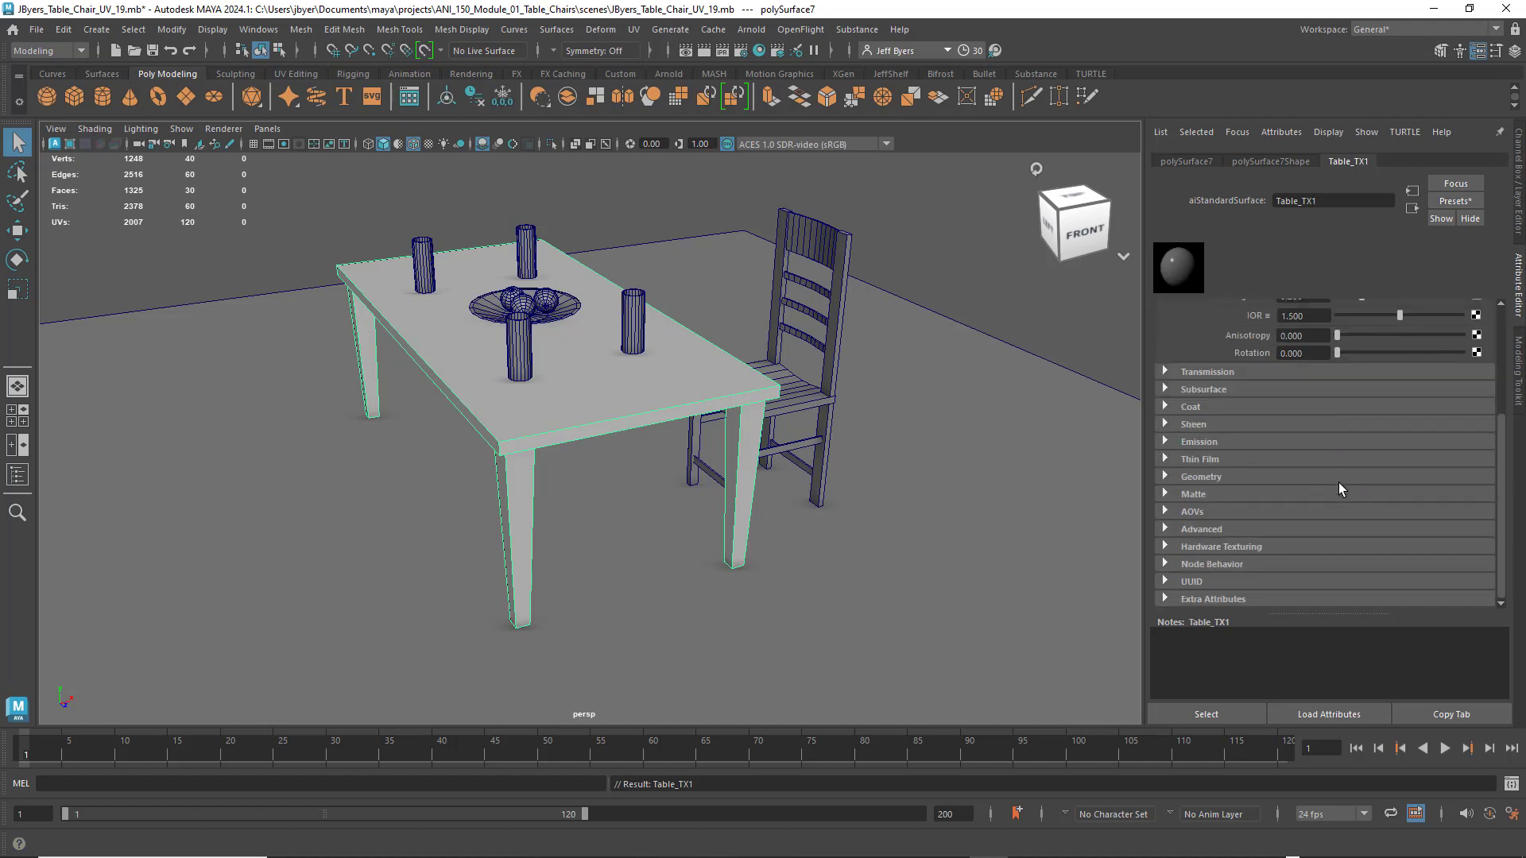
left_click(1166, 475)
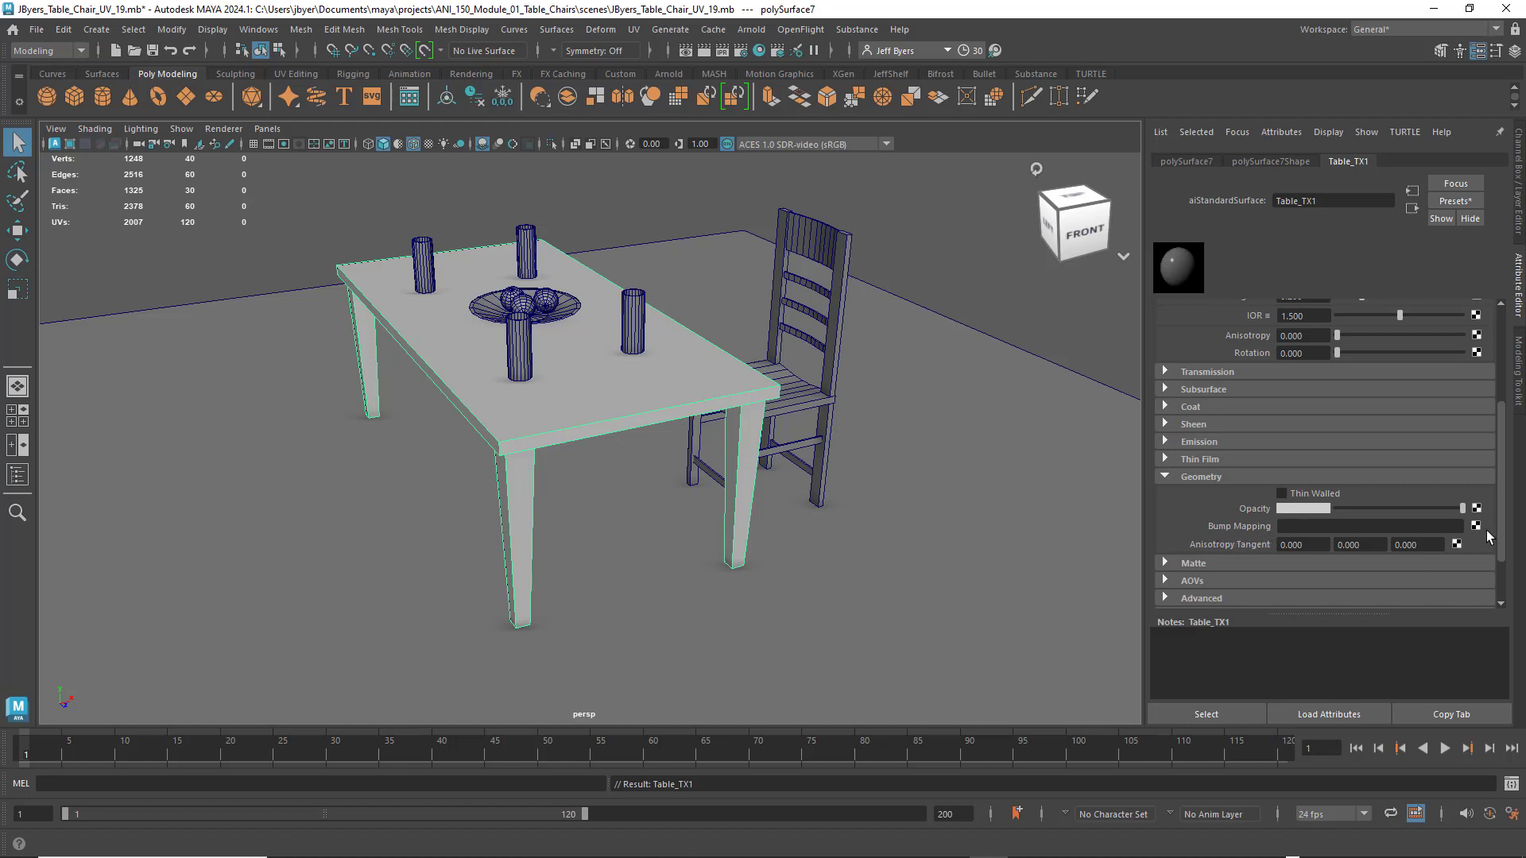
scroll(1410, 461, "up", 4)
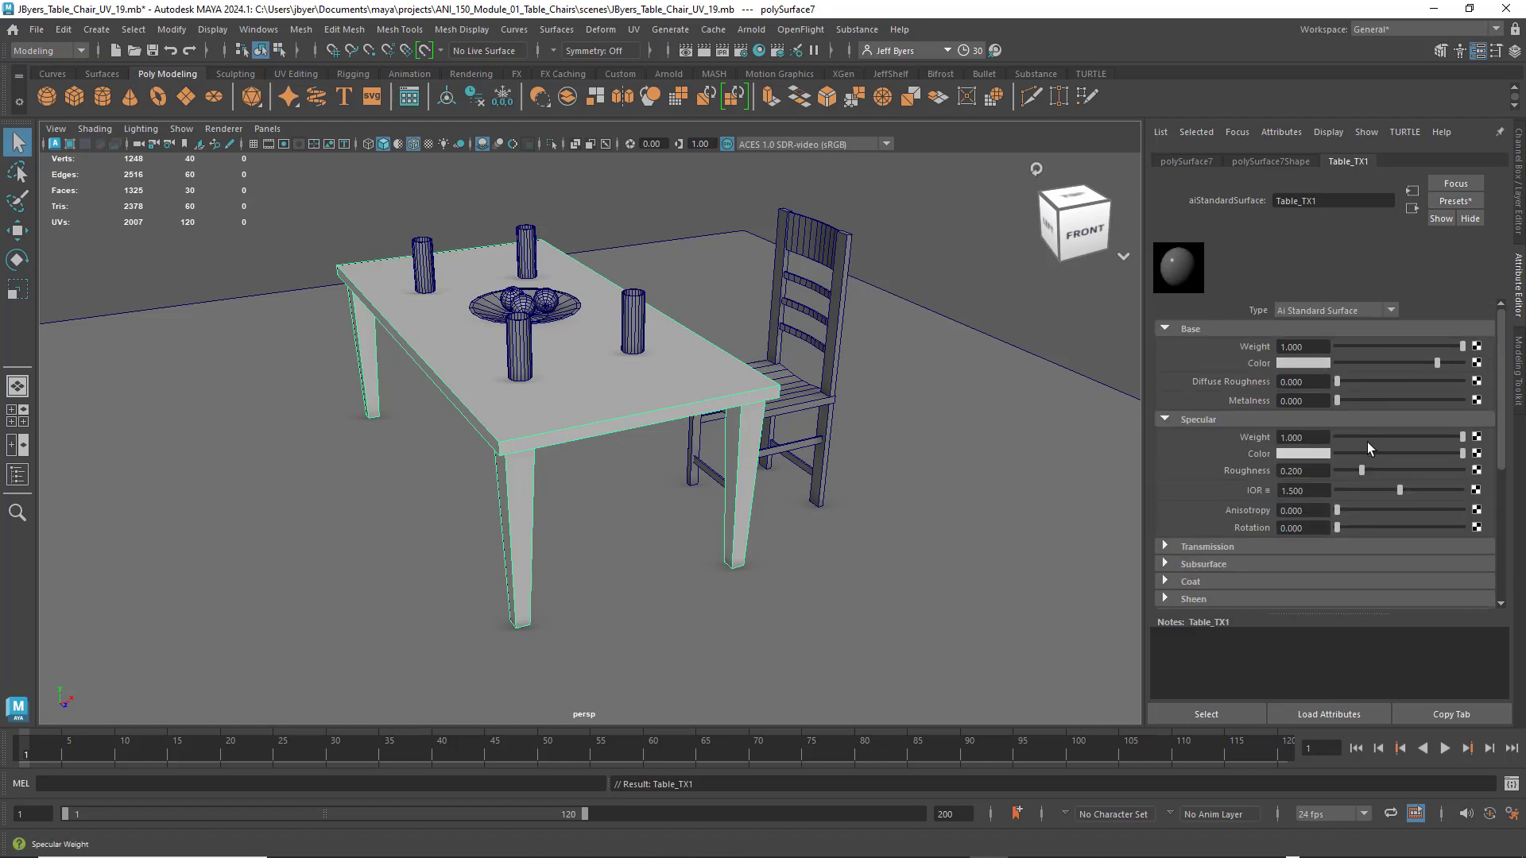
scroll(1371, 455, "up", 2)
Turn on textured shaded display in the perspective view and check the hardware texturing option.
key("6")
key("6")
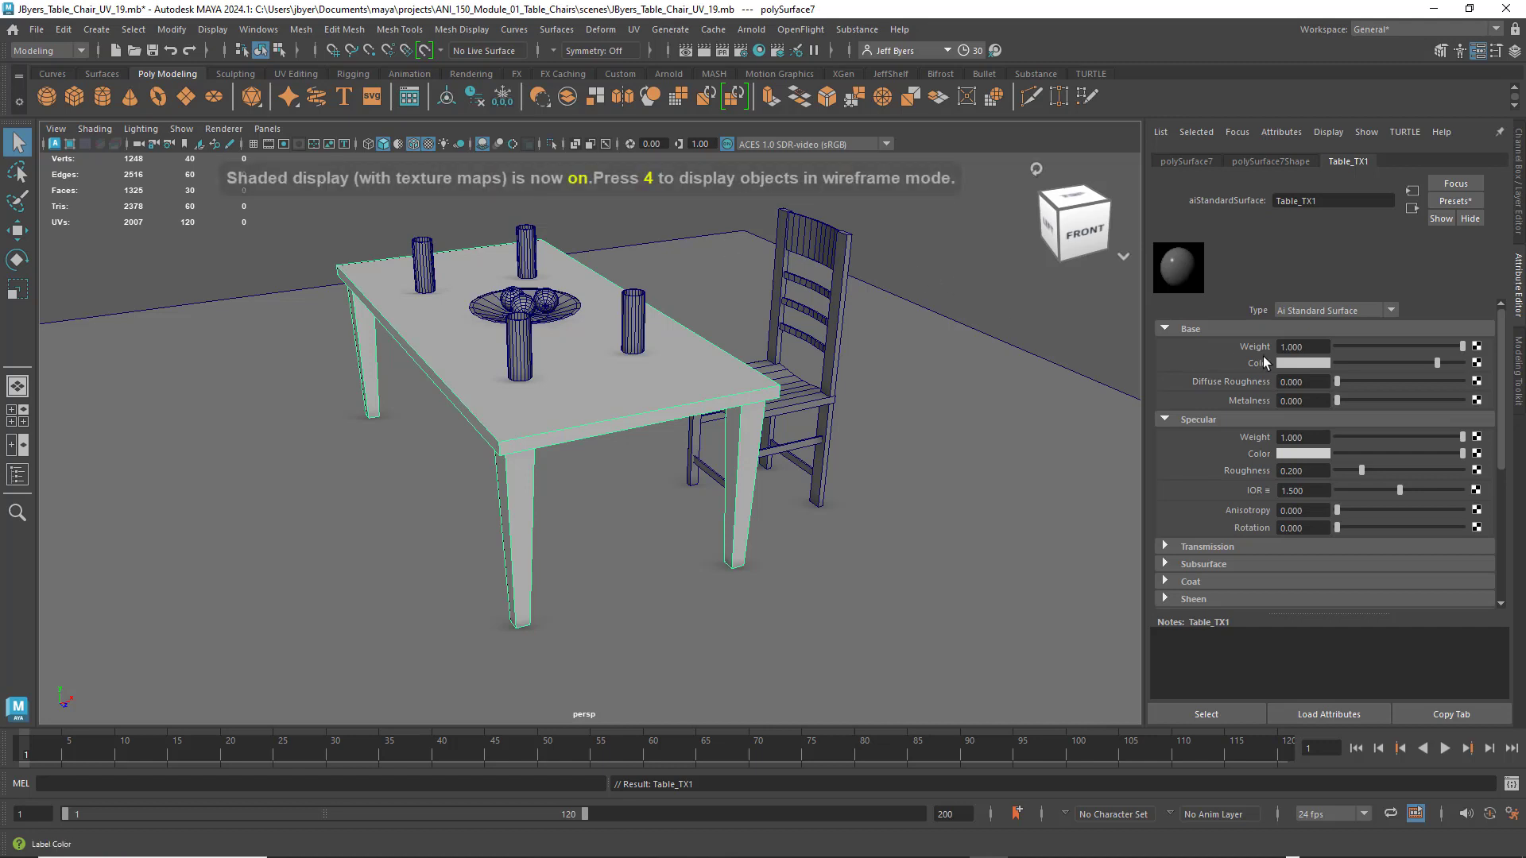
left_click(92, 129)
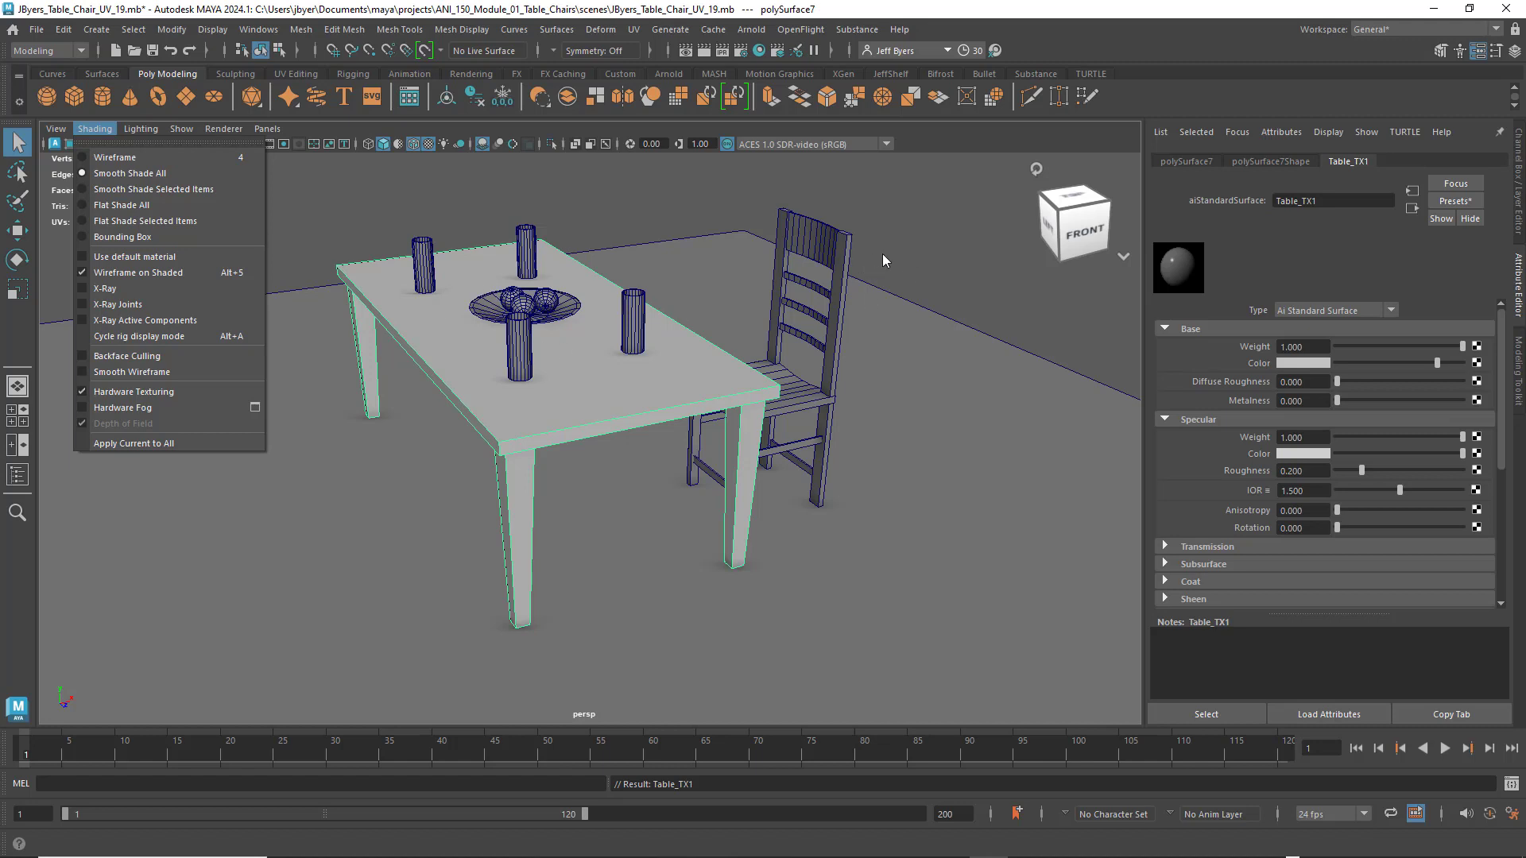
left_click(1361, 163)
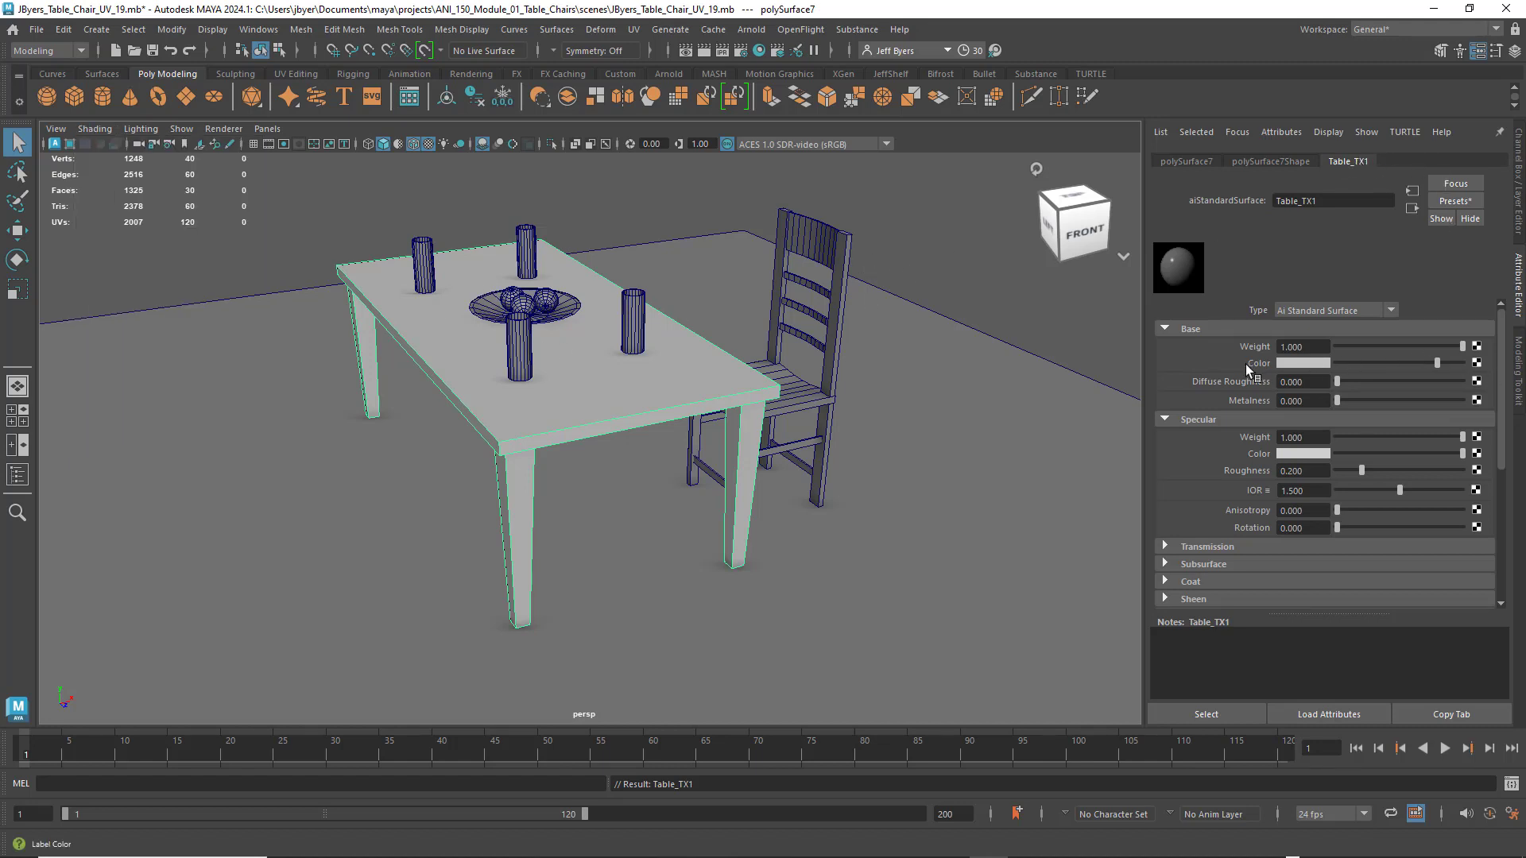
Connect a 2D File texture to the base color of Table_TX1 and set its filter type to Off.
left_click(1476, 363)
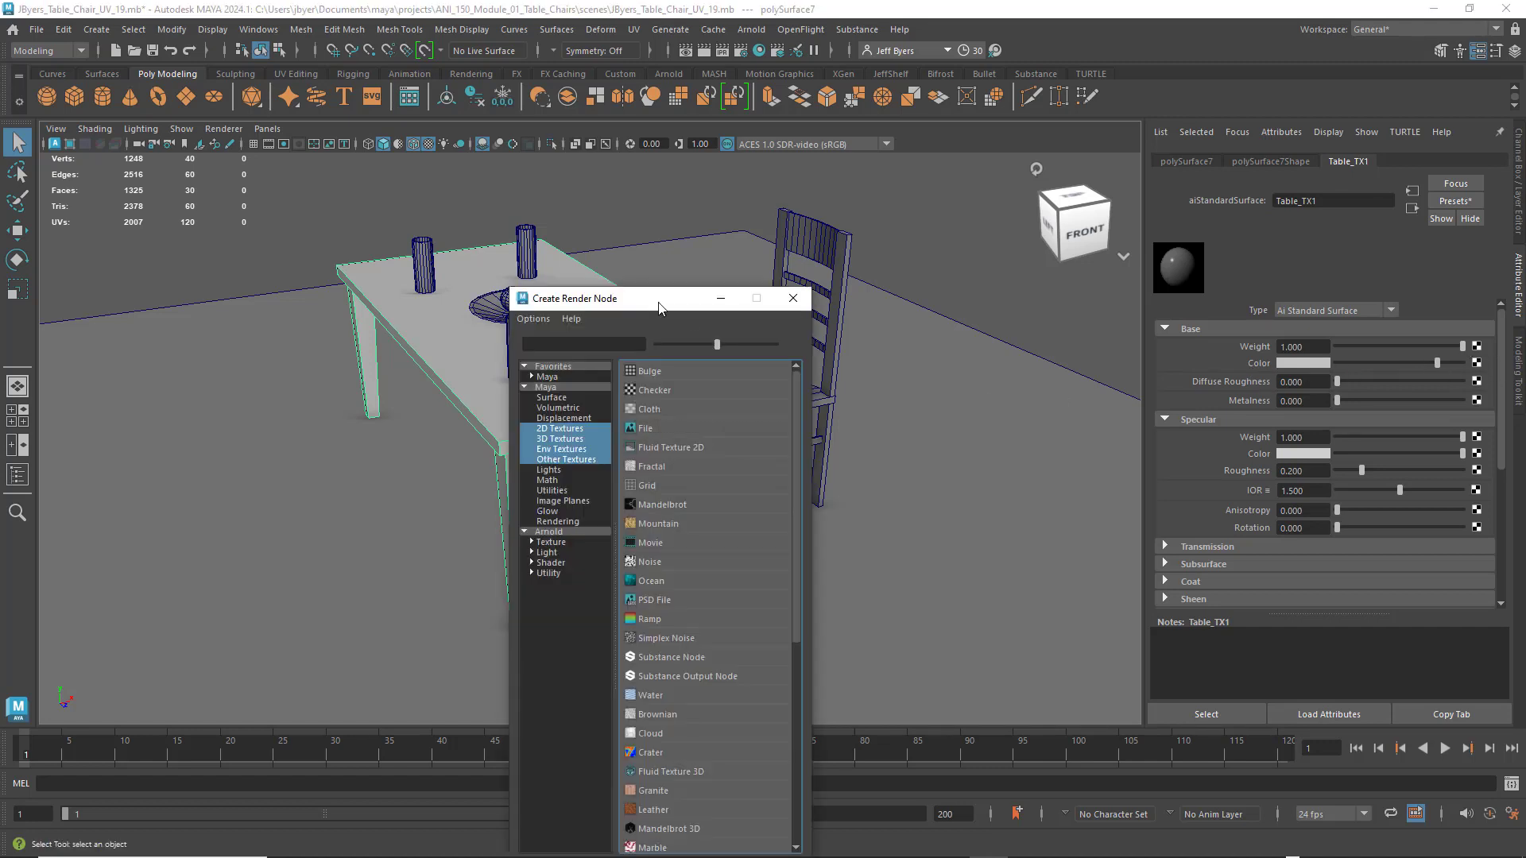
left_click_drag(658, 300, 829, 189)
left_click(738, 318)
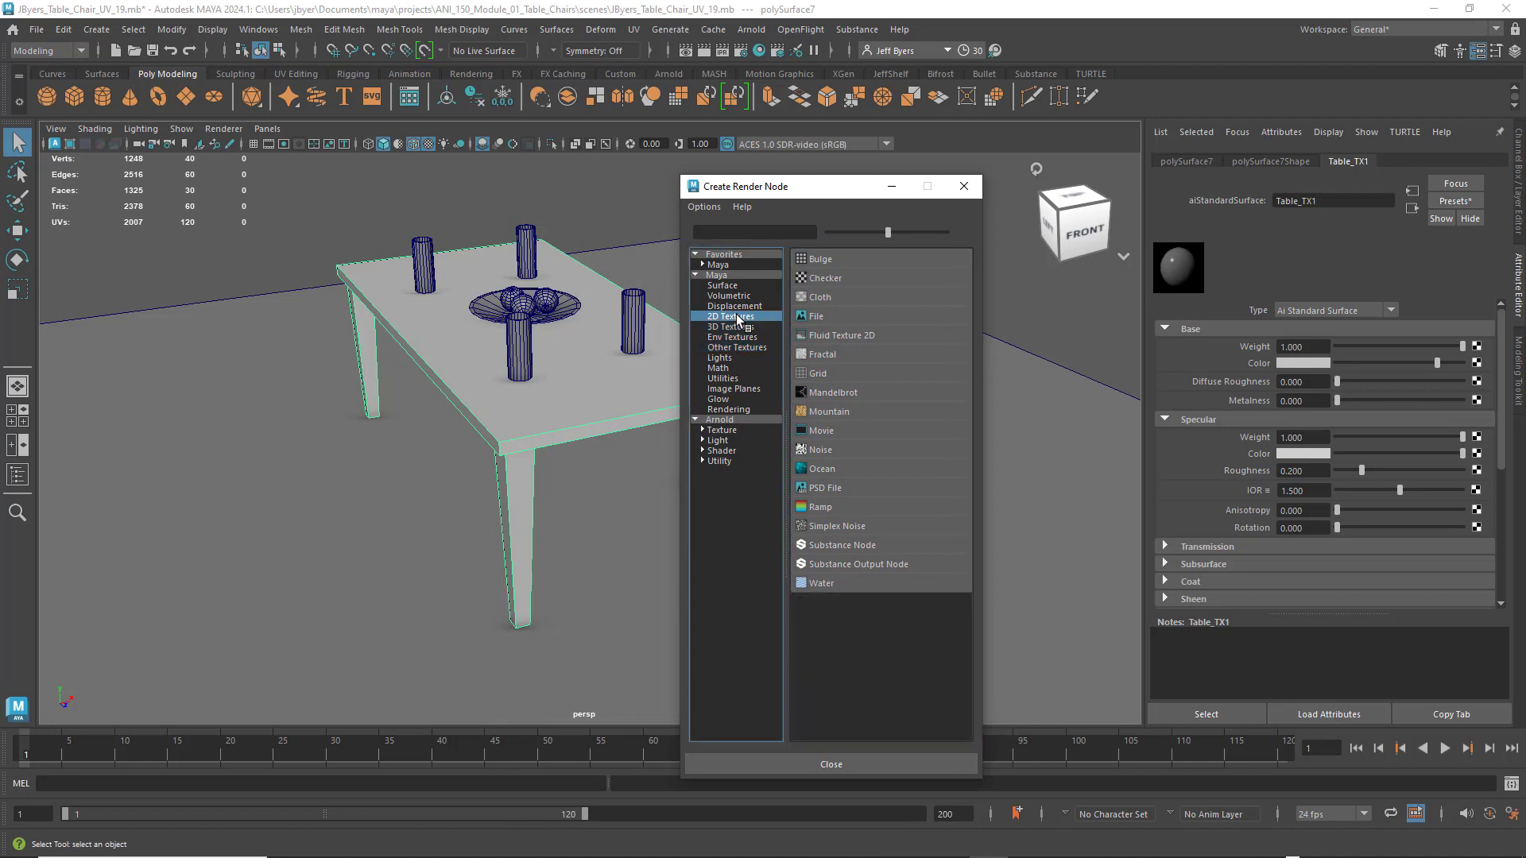
left_click(816, 318)
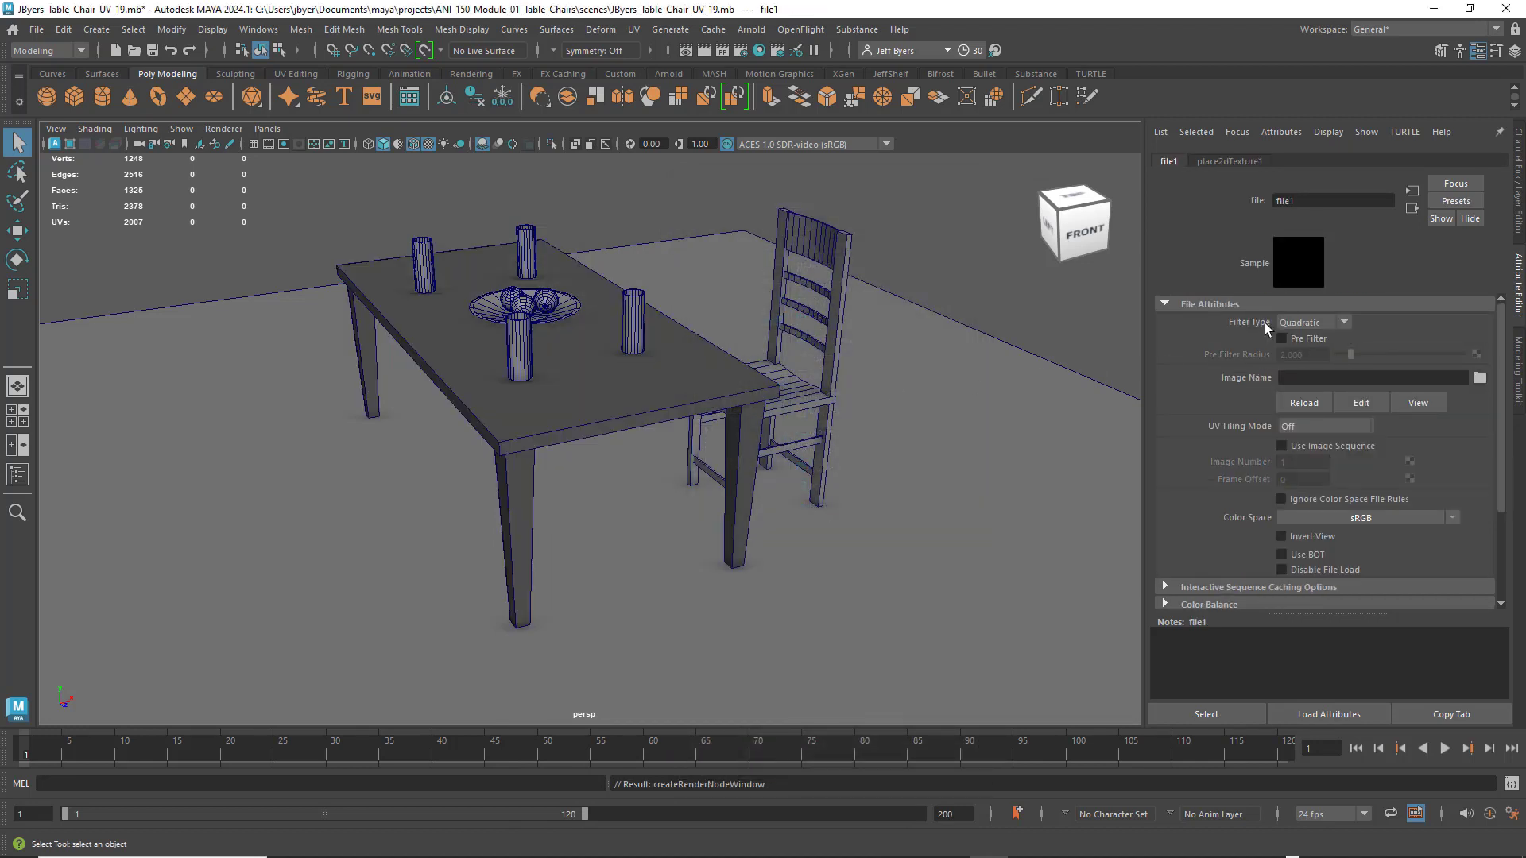
left_click(1347, 322)
left_click(1298, 339)
Load Table_BaseColor.1001.png from sourceimages into the file texture and set its UV tiling mode to UDIM (Mari).
left_click(1480, 378)
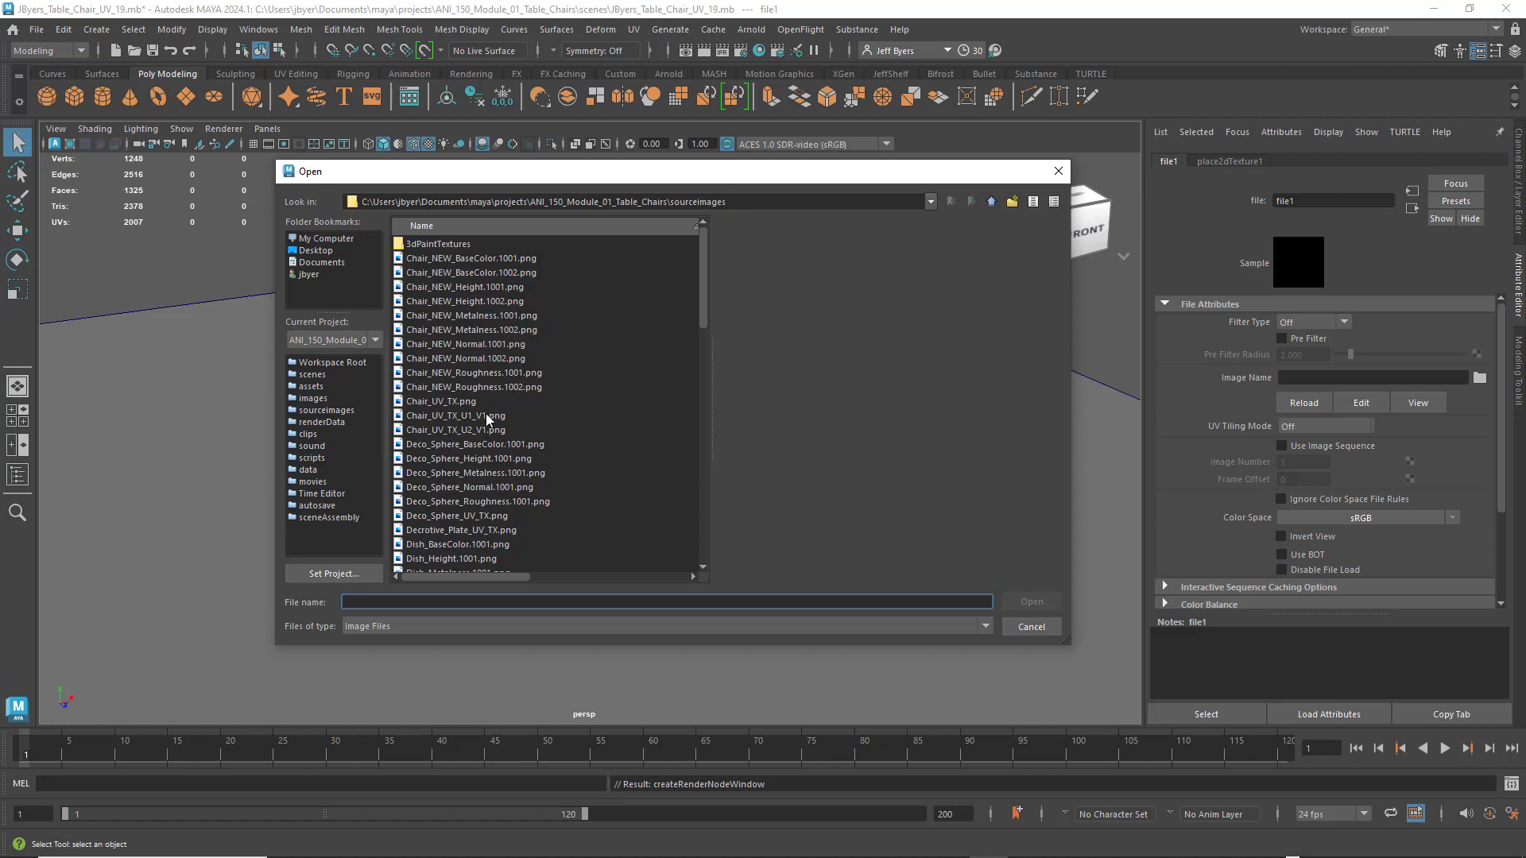
scroll(650, 396, "down", 10)
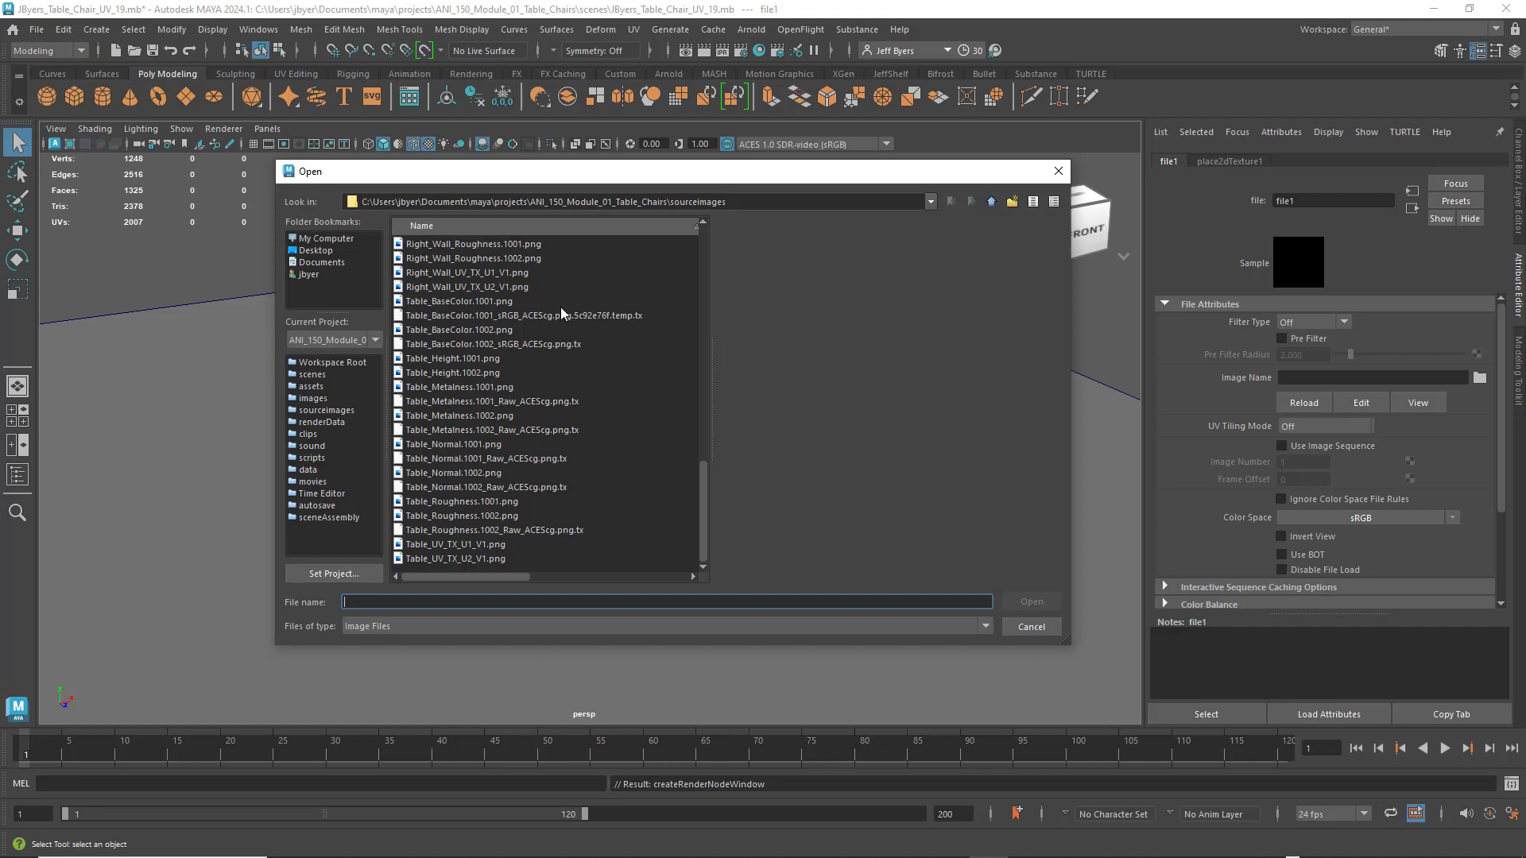
left_click(463, 302)
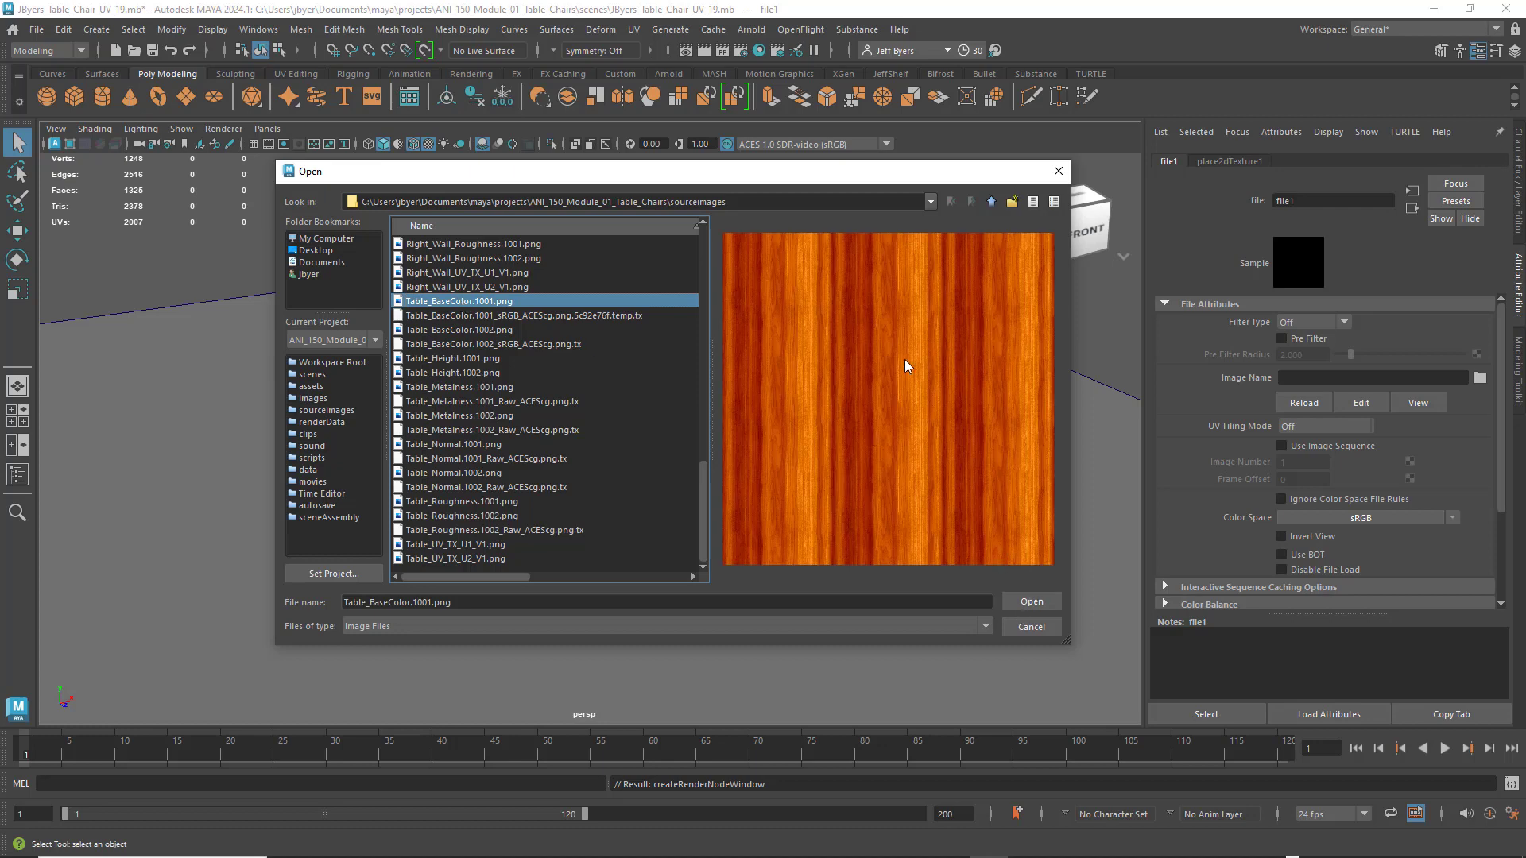
left_click(1035, 606)
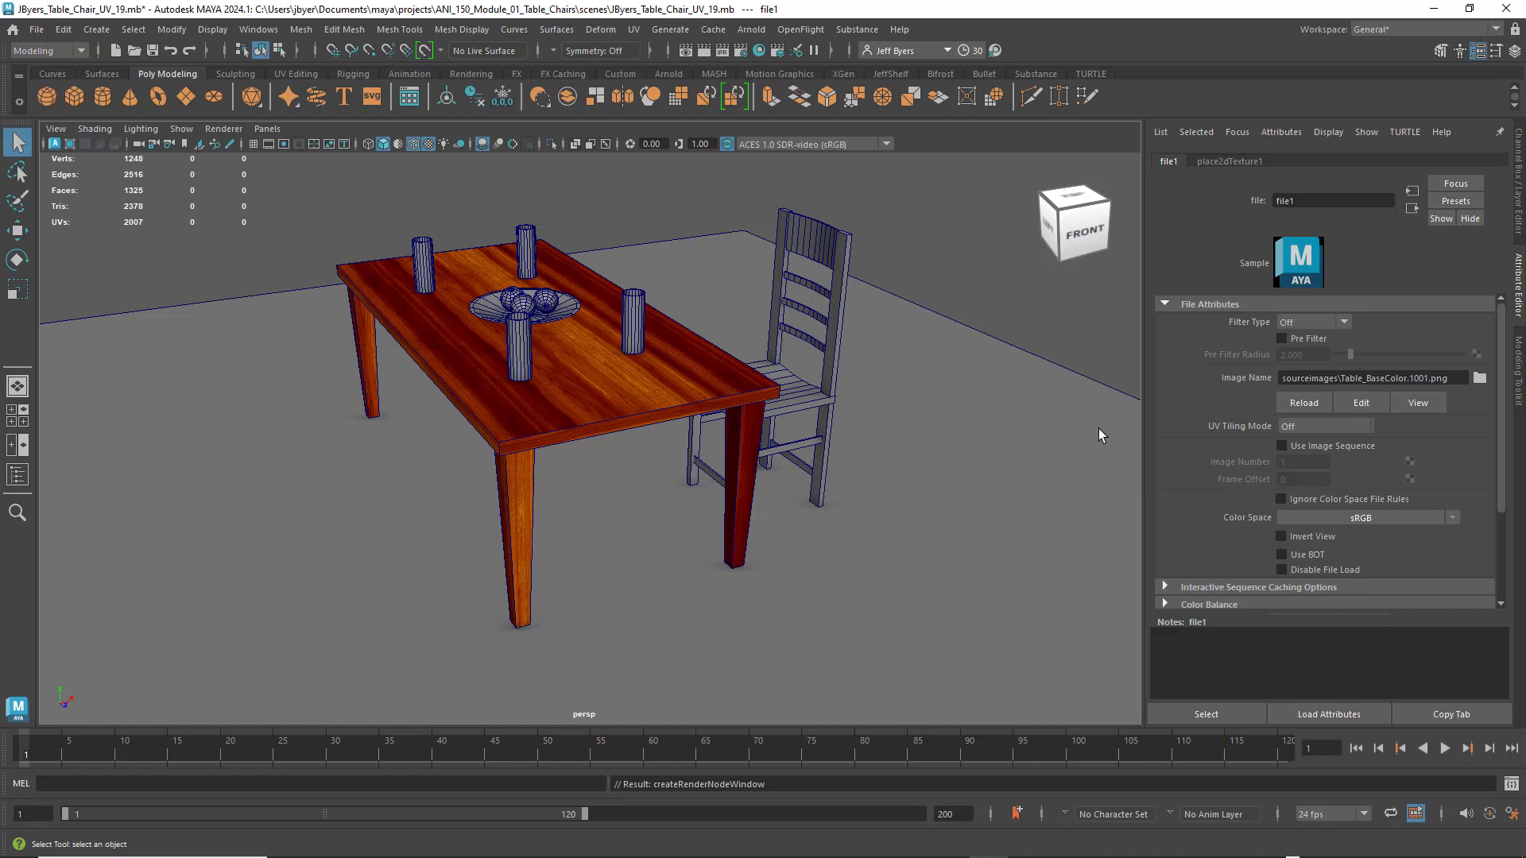
left_click(1362, 426)
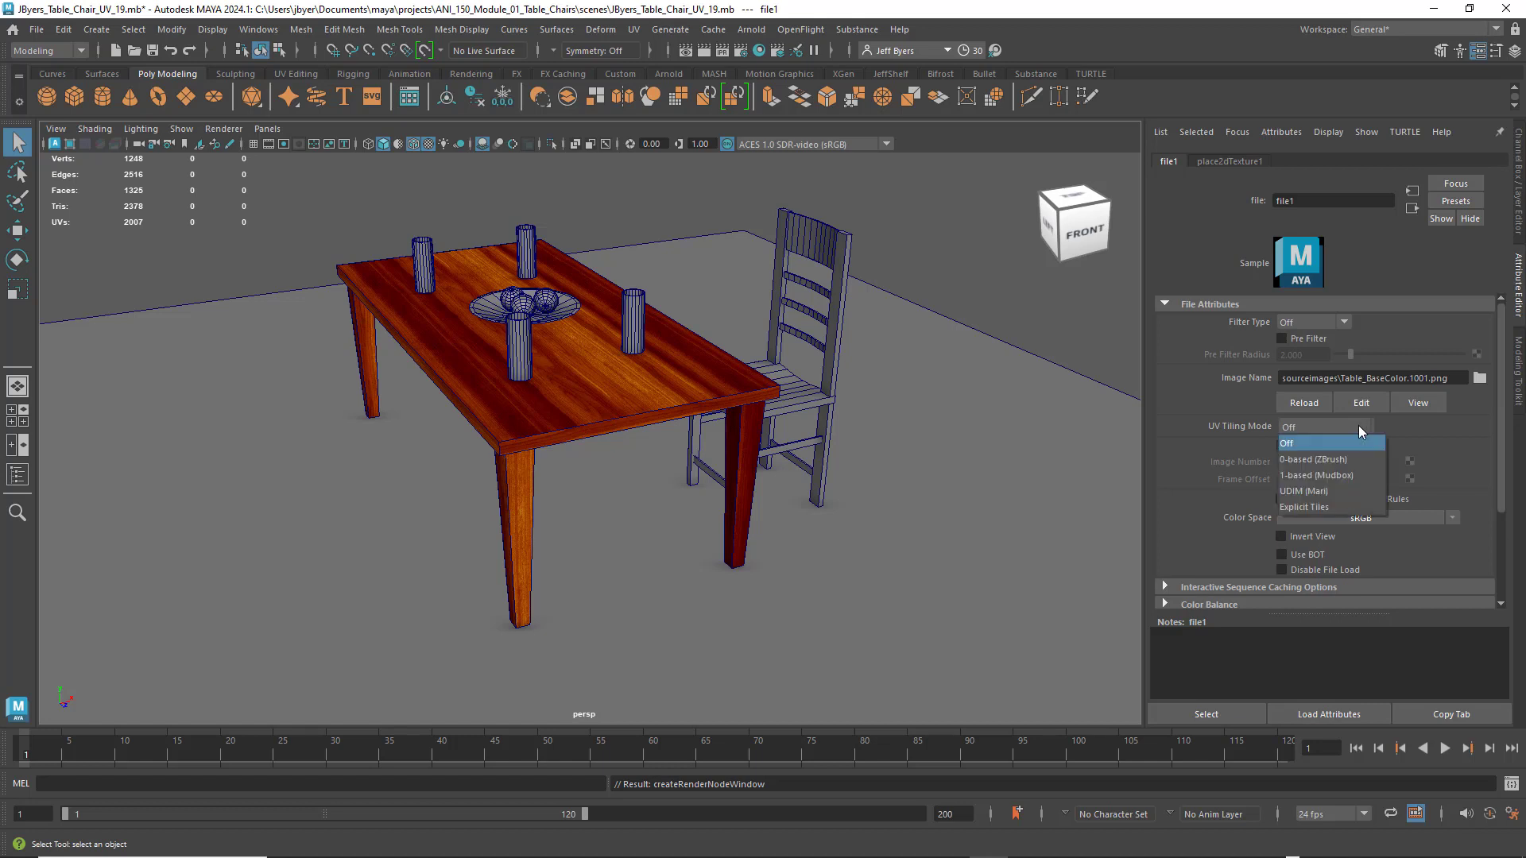
left_click(1306, 492)
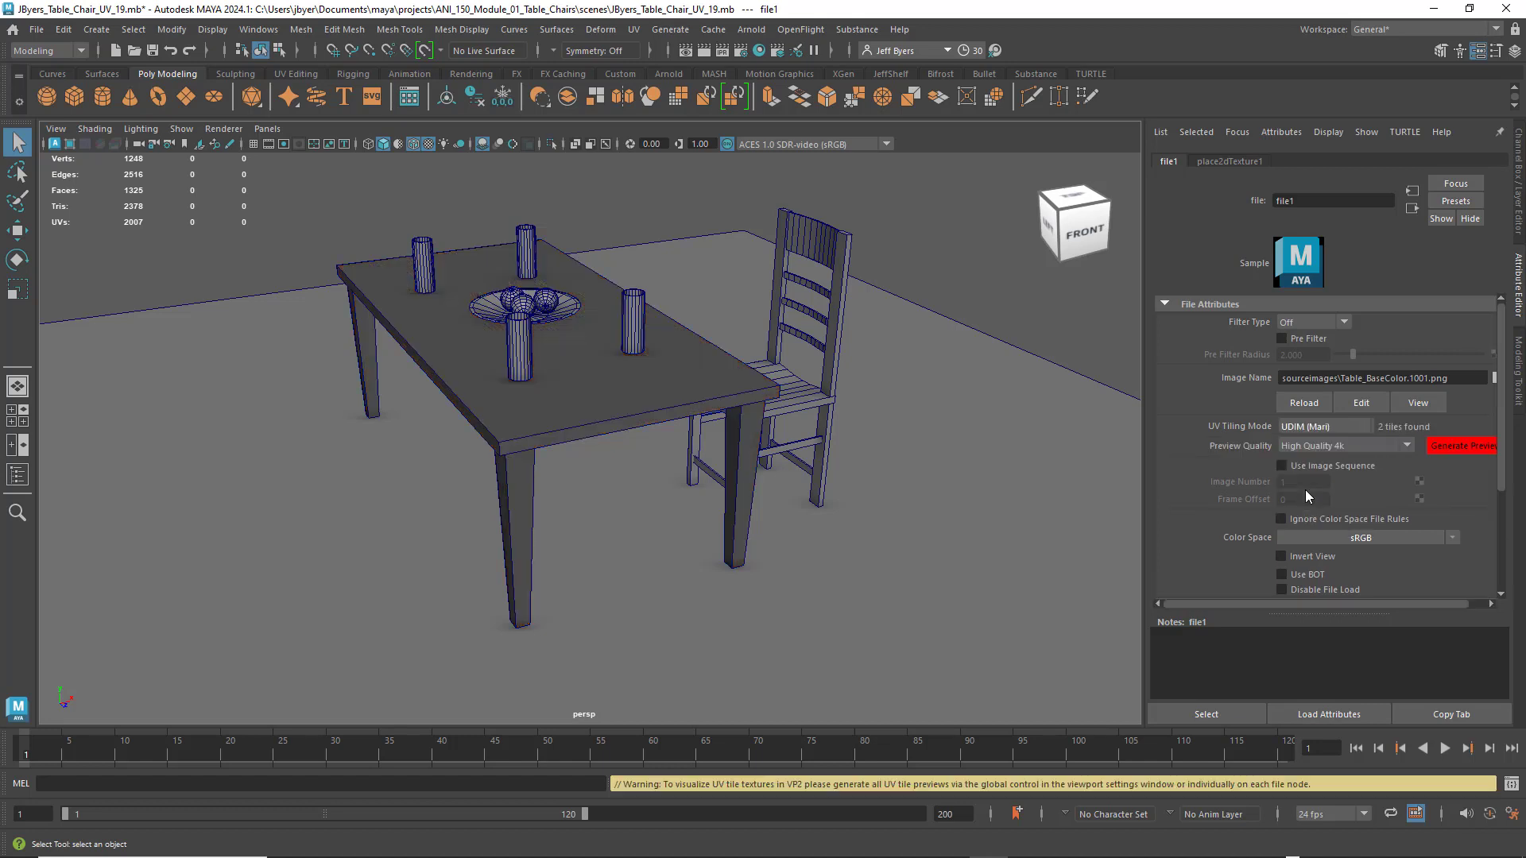
Generate the UDIM tile preview for the base color texture and inspect the textured table in the perspective view.
left_click(1456, 446)
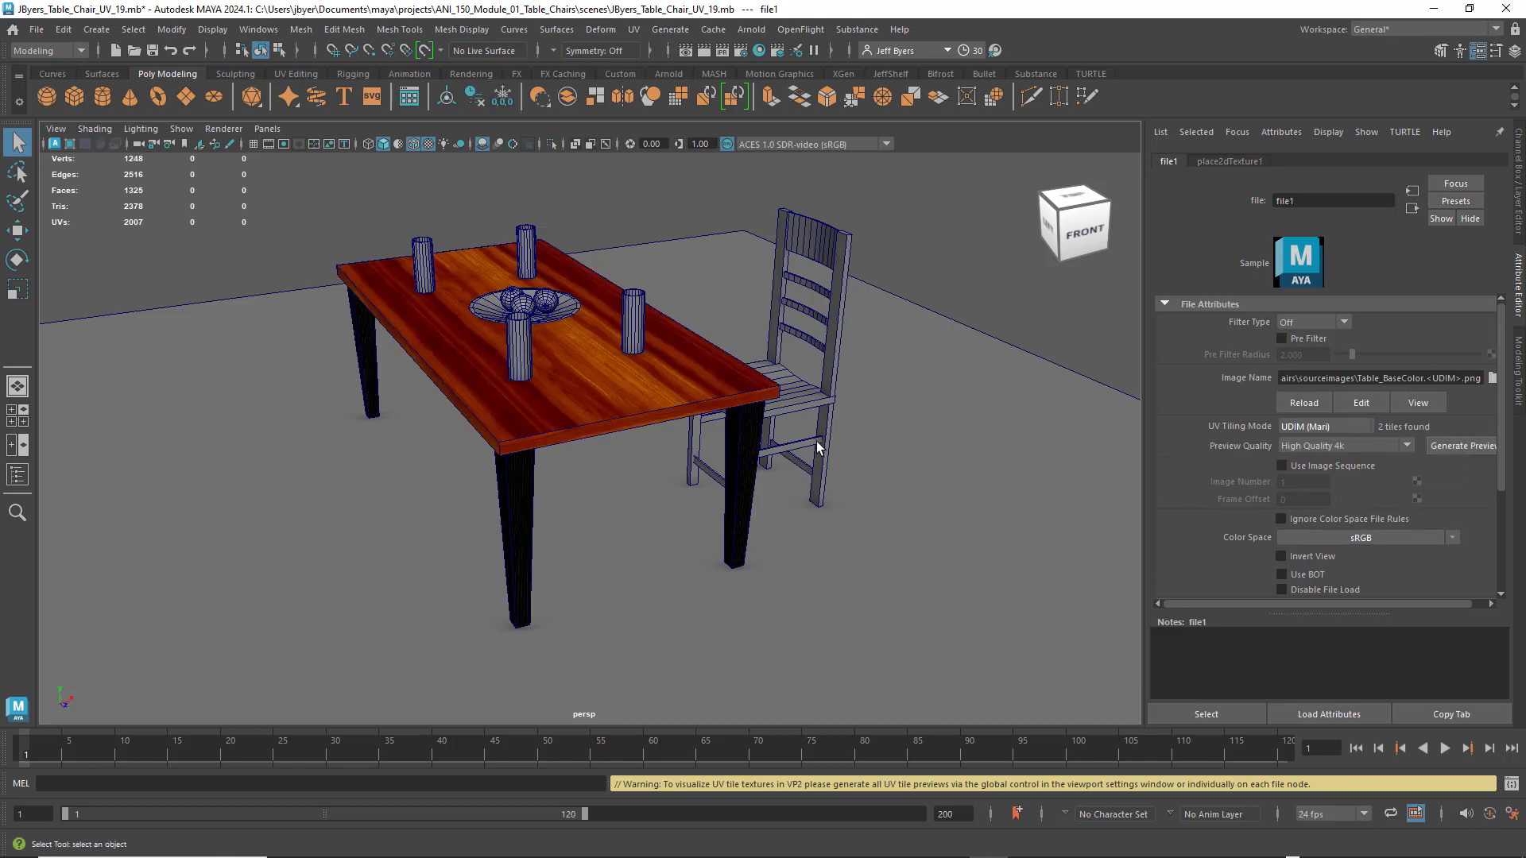
left_click_drag(818, 441, 742, 403, "alt")
scroll(726, 432, "up", 4)
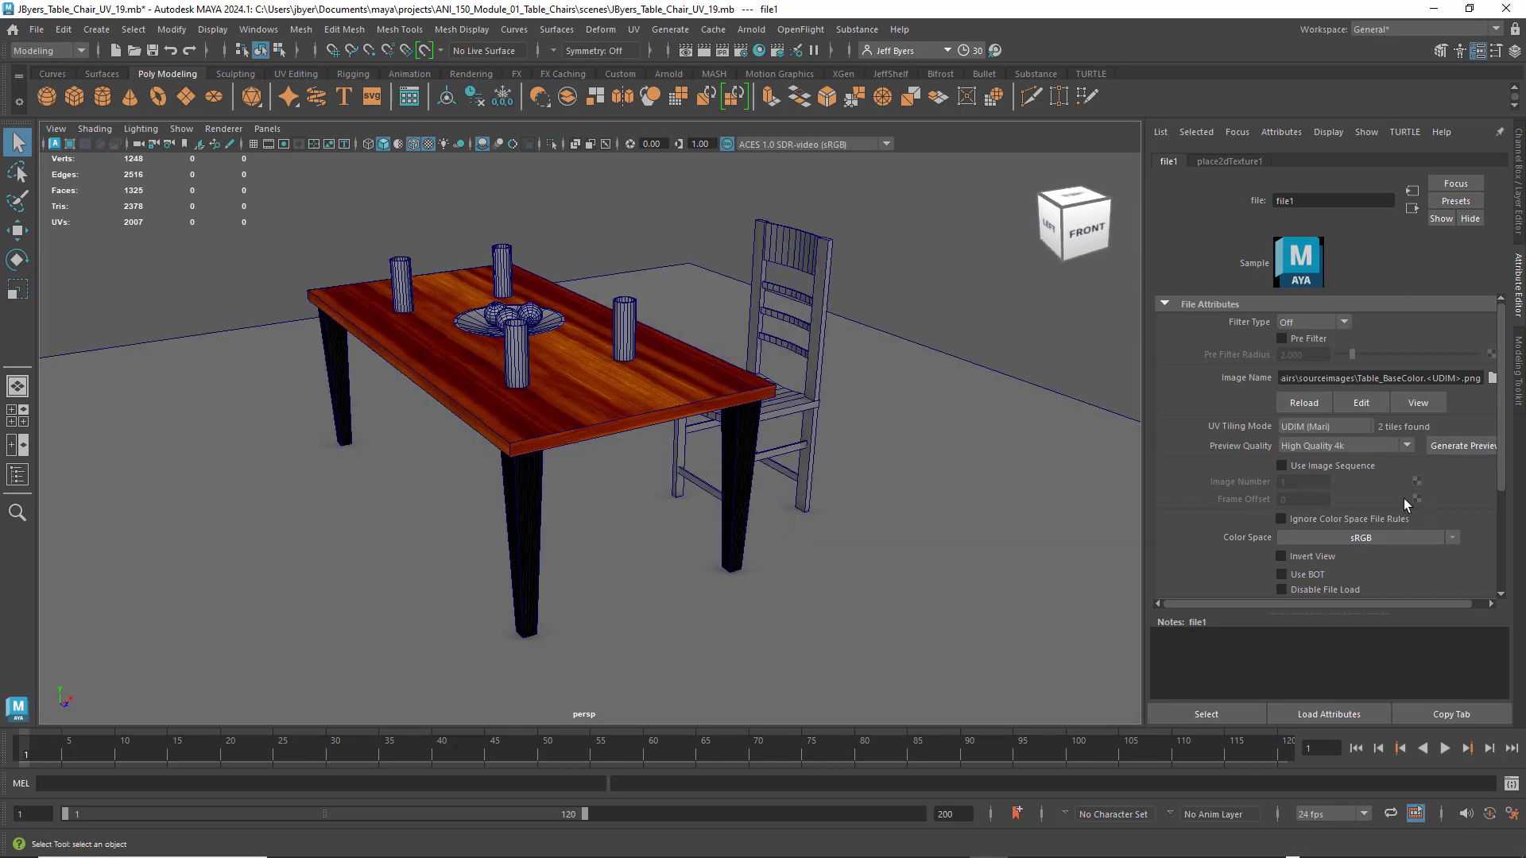
Examine the base color texture's color space and expand its Color Balance attributes, including Alpha Is Luminance.
scroll(1444, 442, "down", 2)
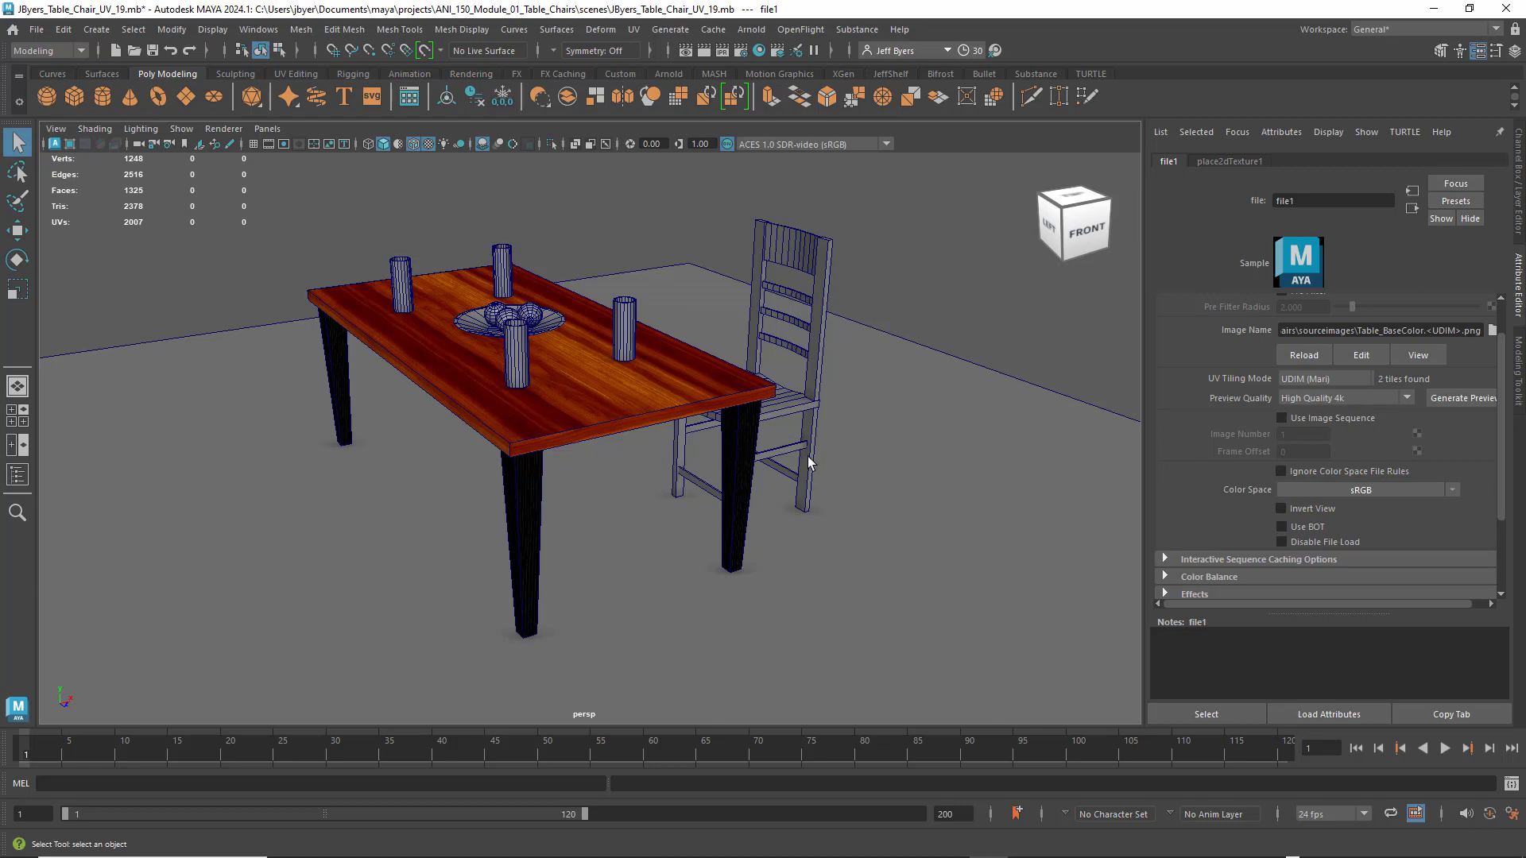
mouse_move(827, 456)
left_mouse_down("alt")
mouse_move(739, 440)
mouse_move(880, 446)
mouse_move(845, 446)
left_mouse_up("alt")
scroll(1455, 456, "down", 3)
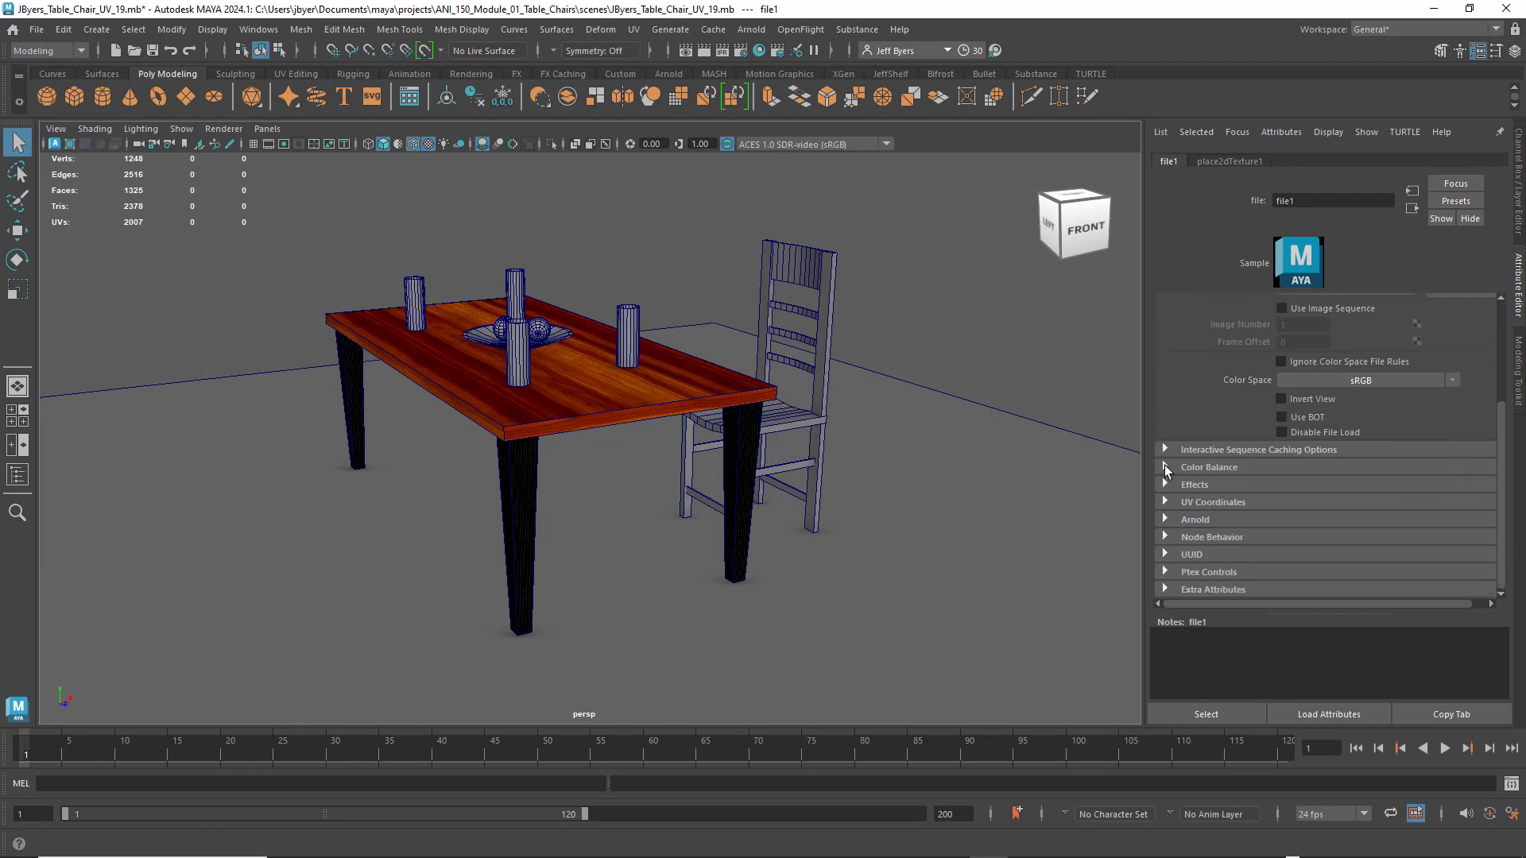
left_click(1164, 466)
scroll(1375, 503, "down", 3)
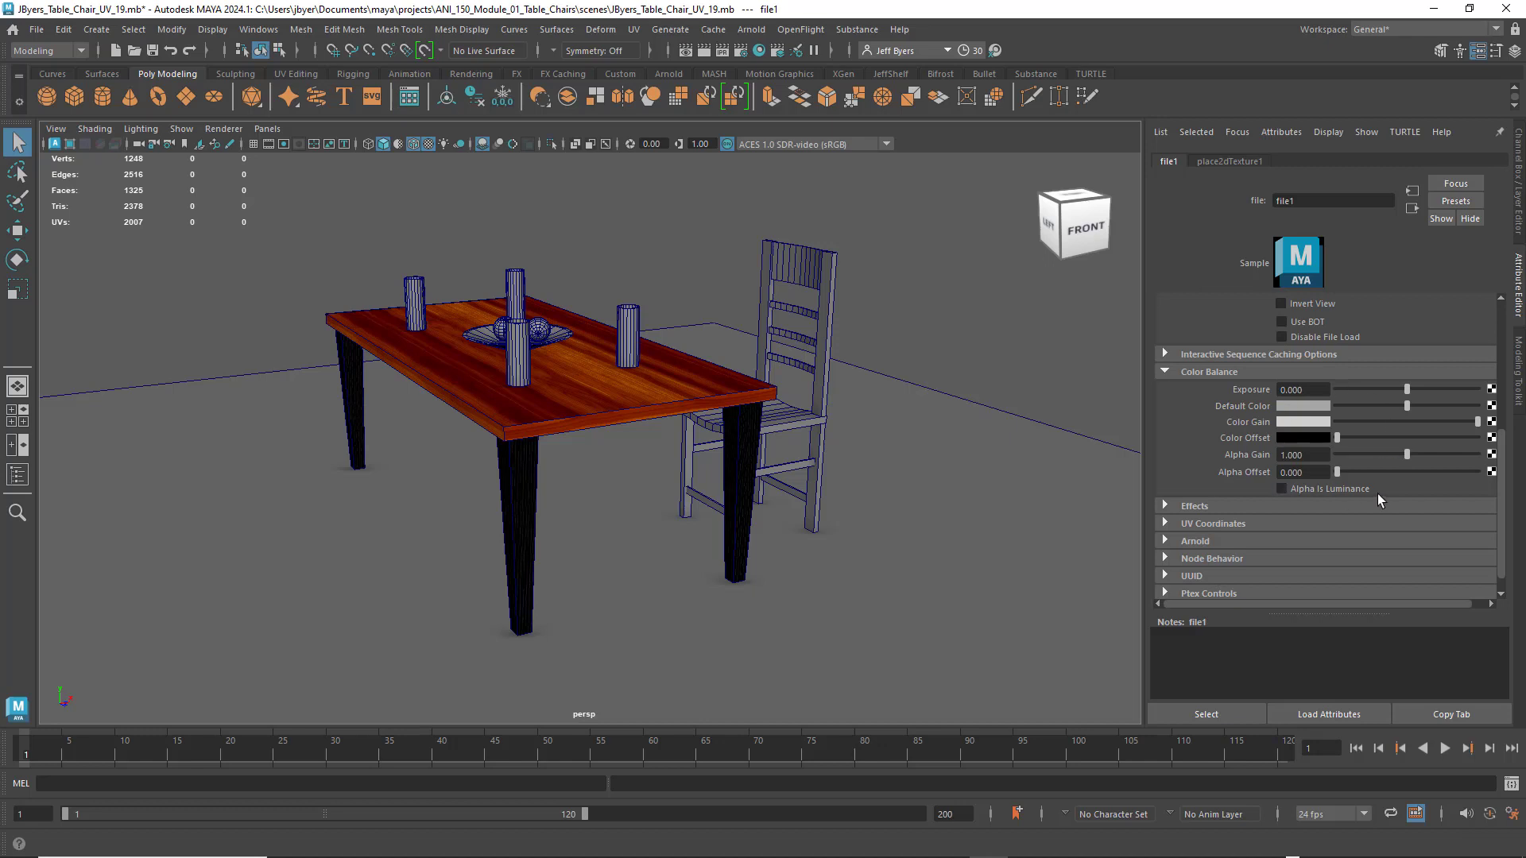
scroll(1405, 468, "up", 2)
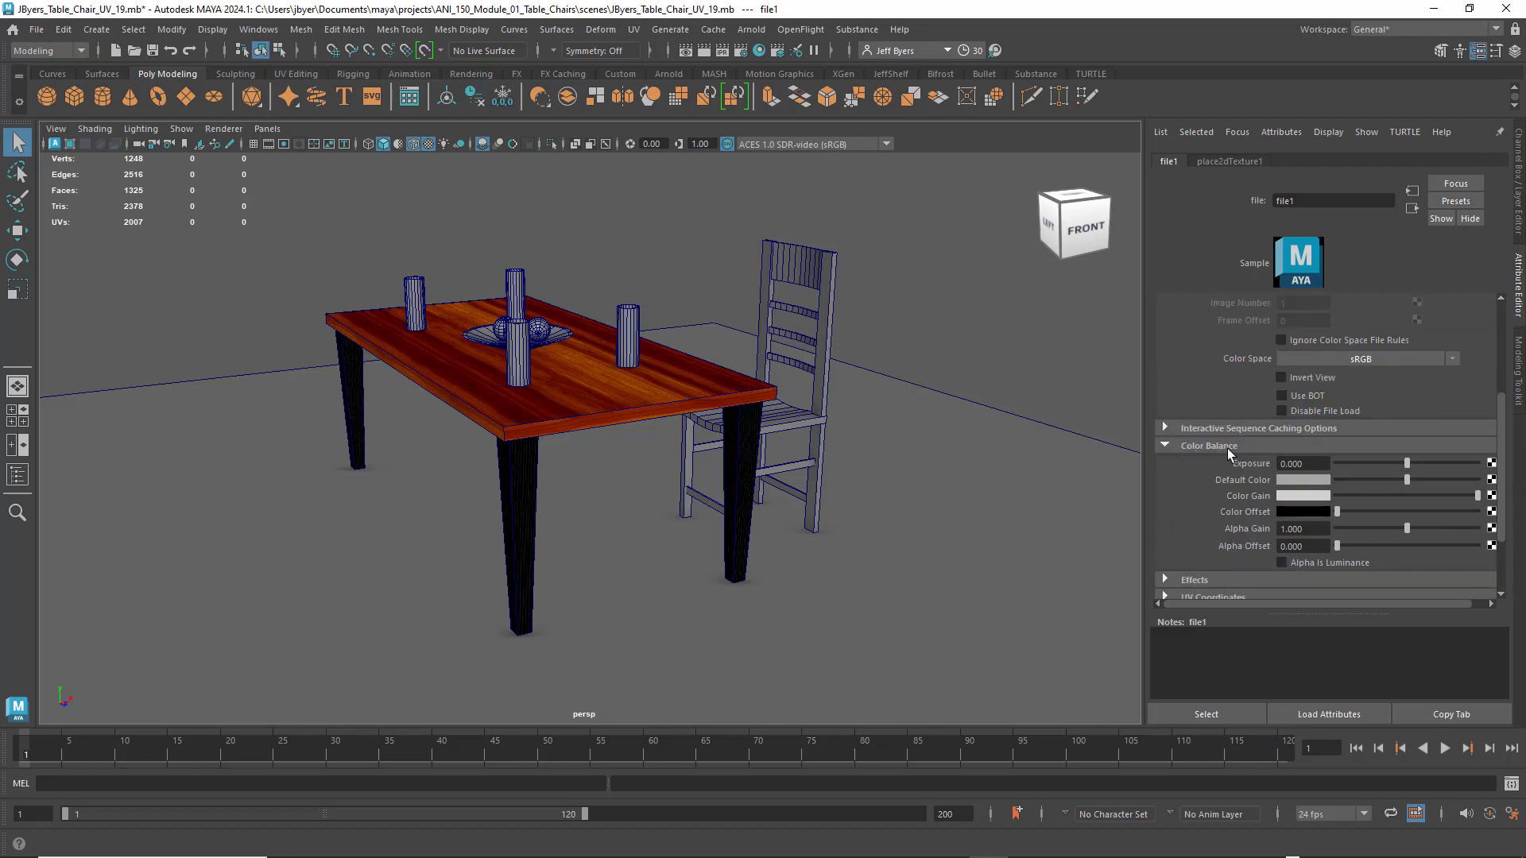
scroll(1380, 521, "up", 5)
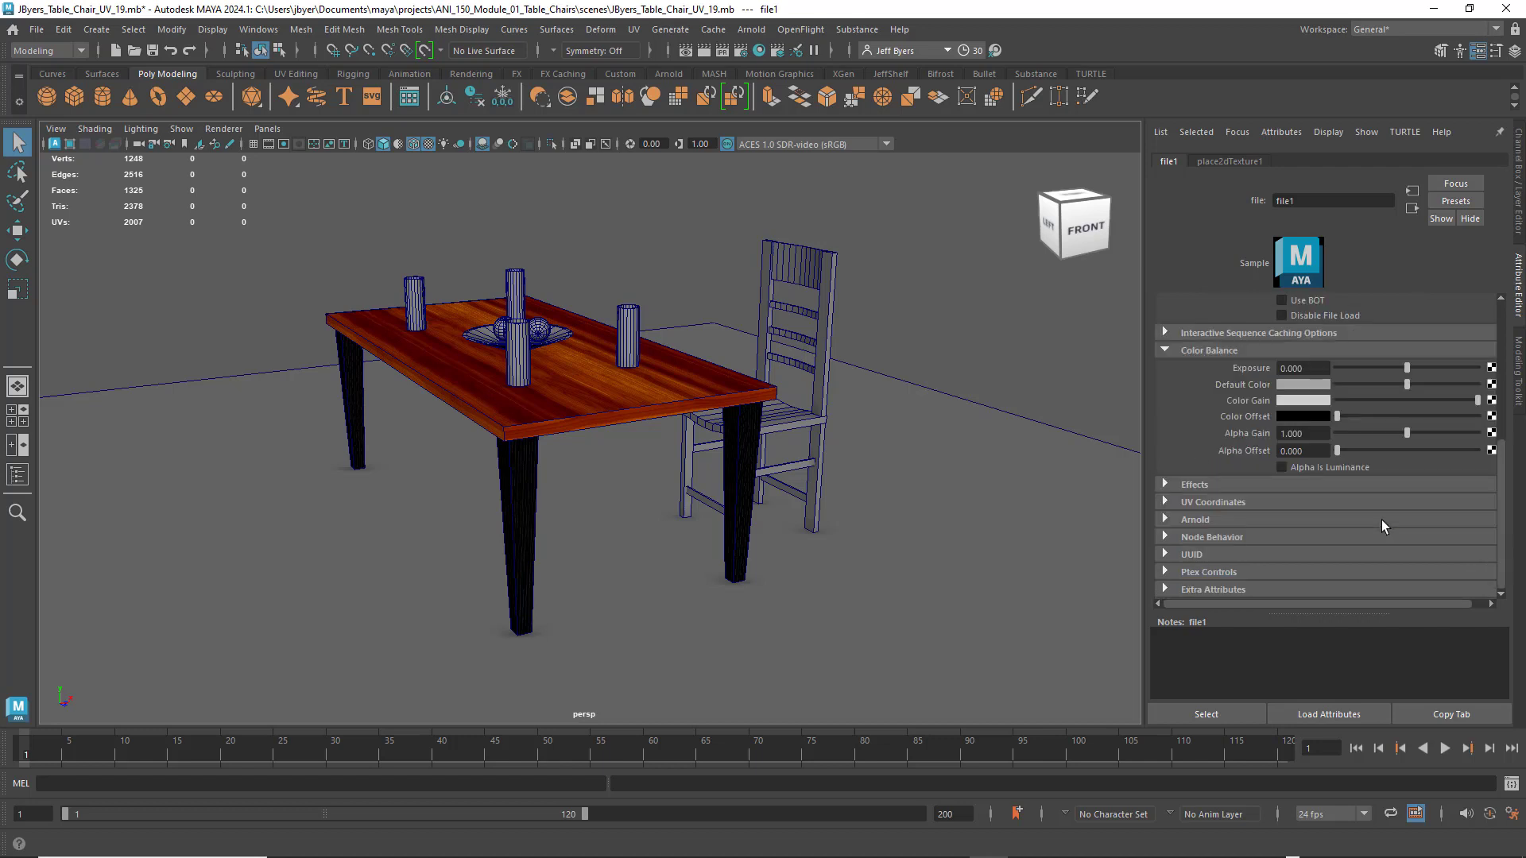
Connect a 2D File texture to the metalness of Table_TX1 and set its filter type to Off.
left_click(1413, 209)
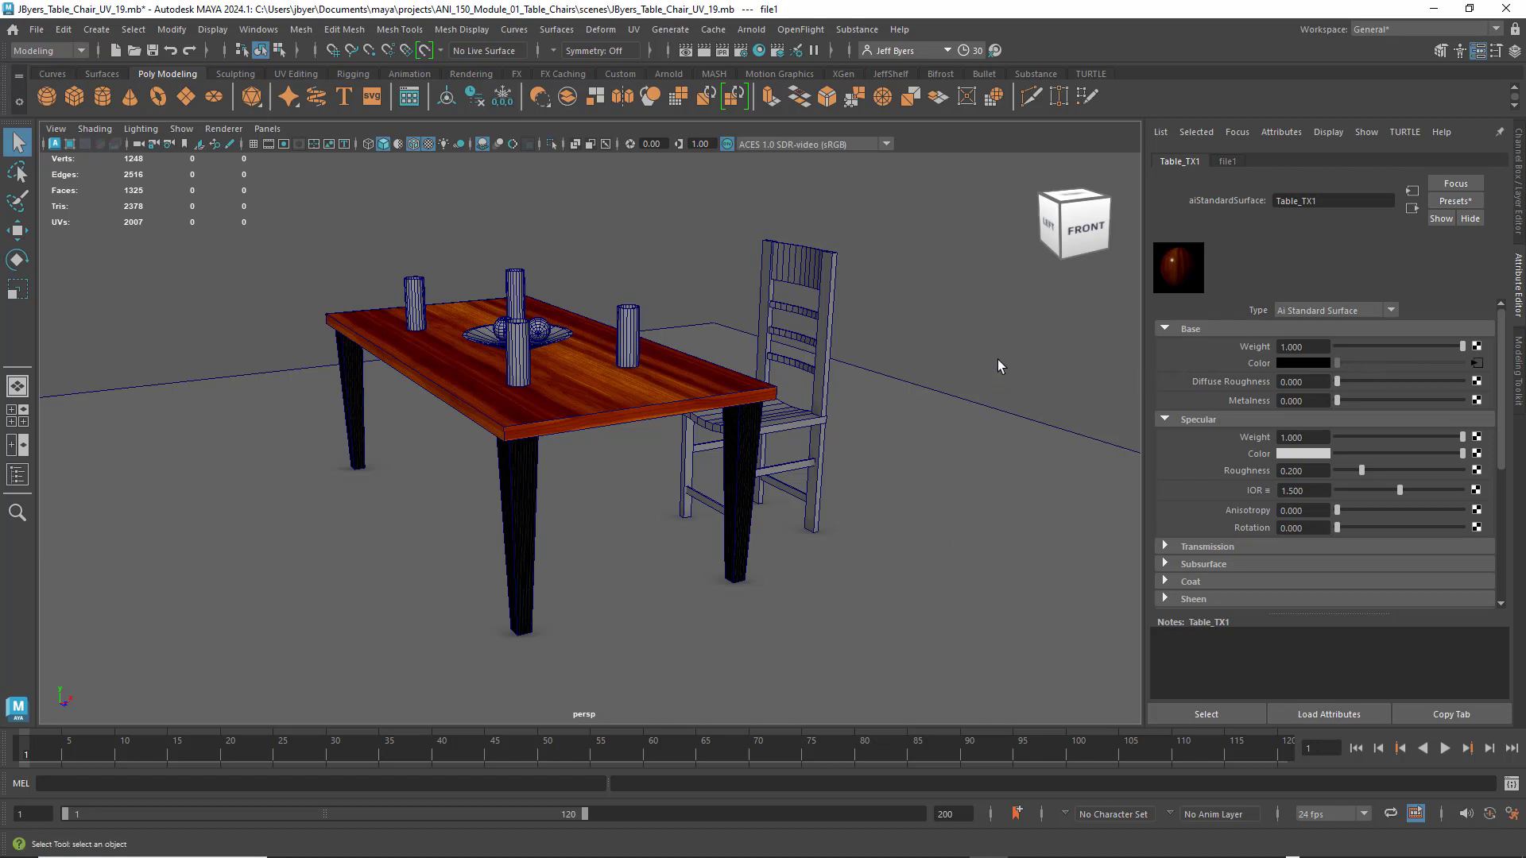
left_click(636, 466)
left_click(581, 414)
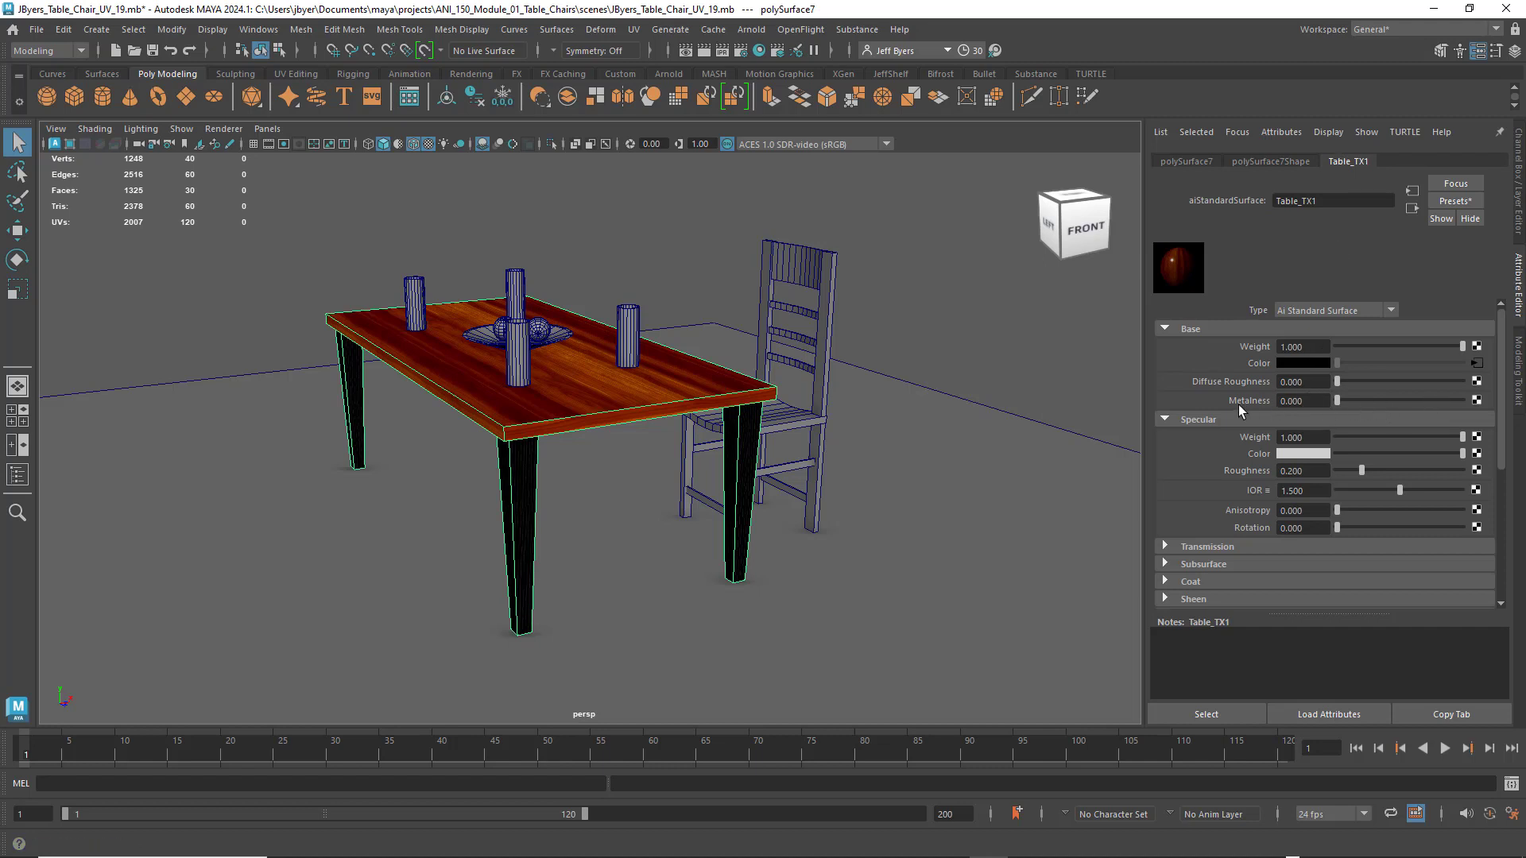
left_click(1476, 400)
left_click(729, 316)
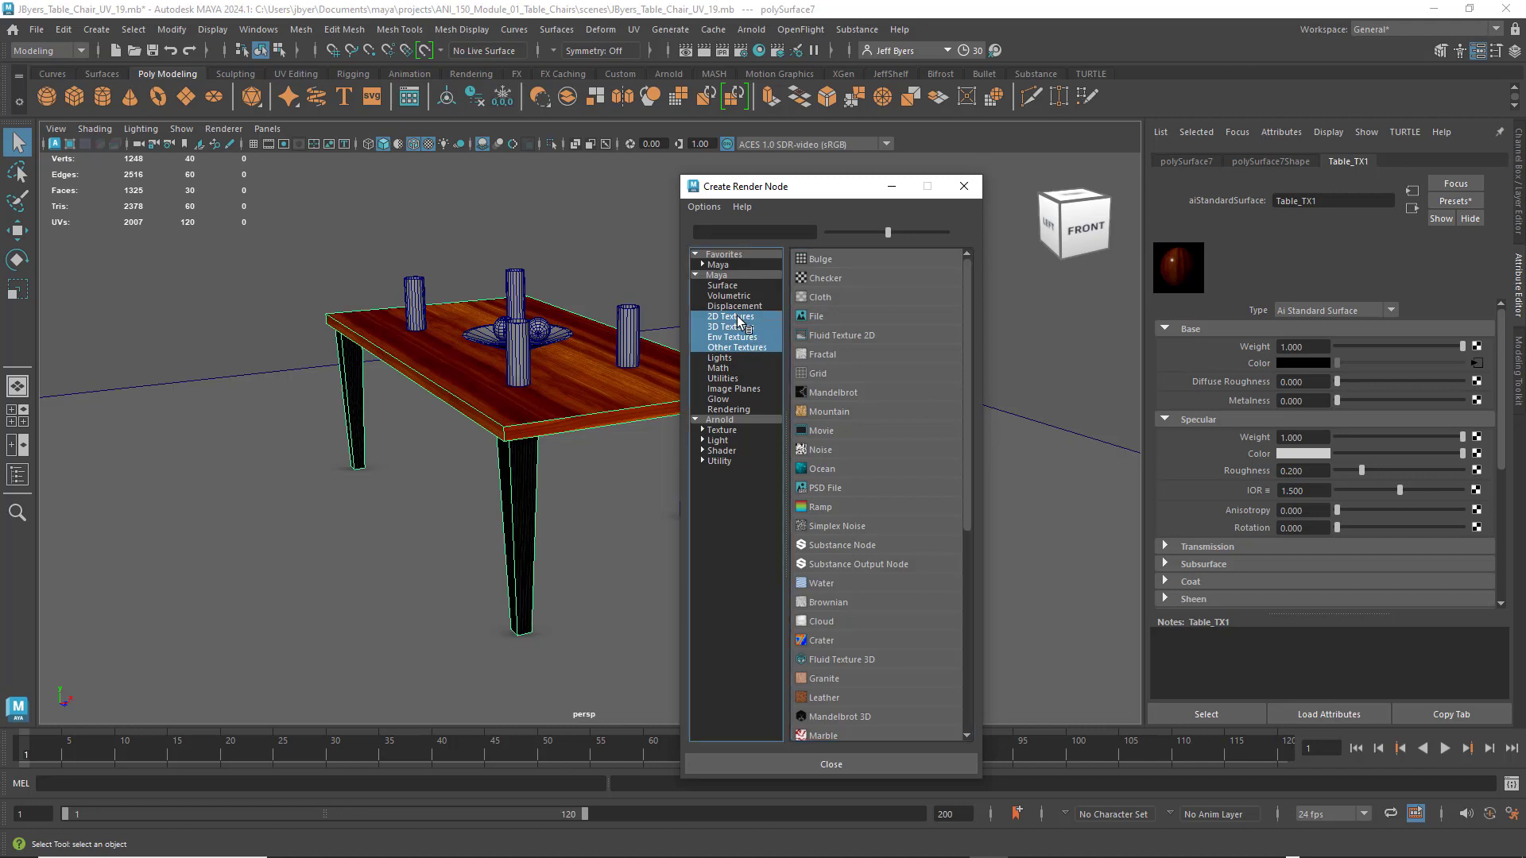
left_click(816, 317)
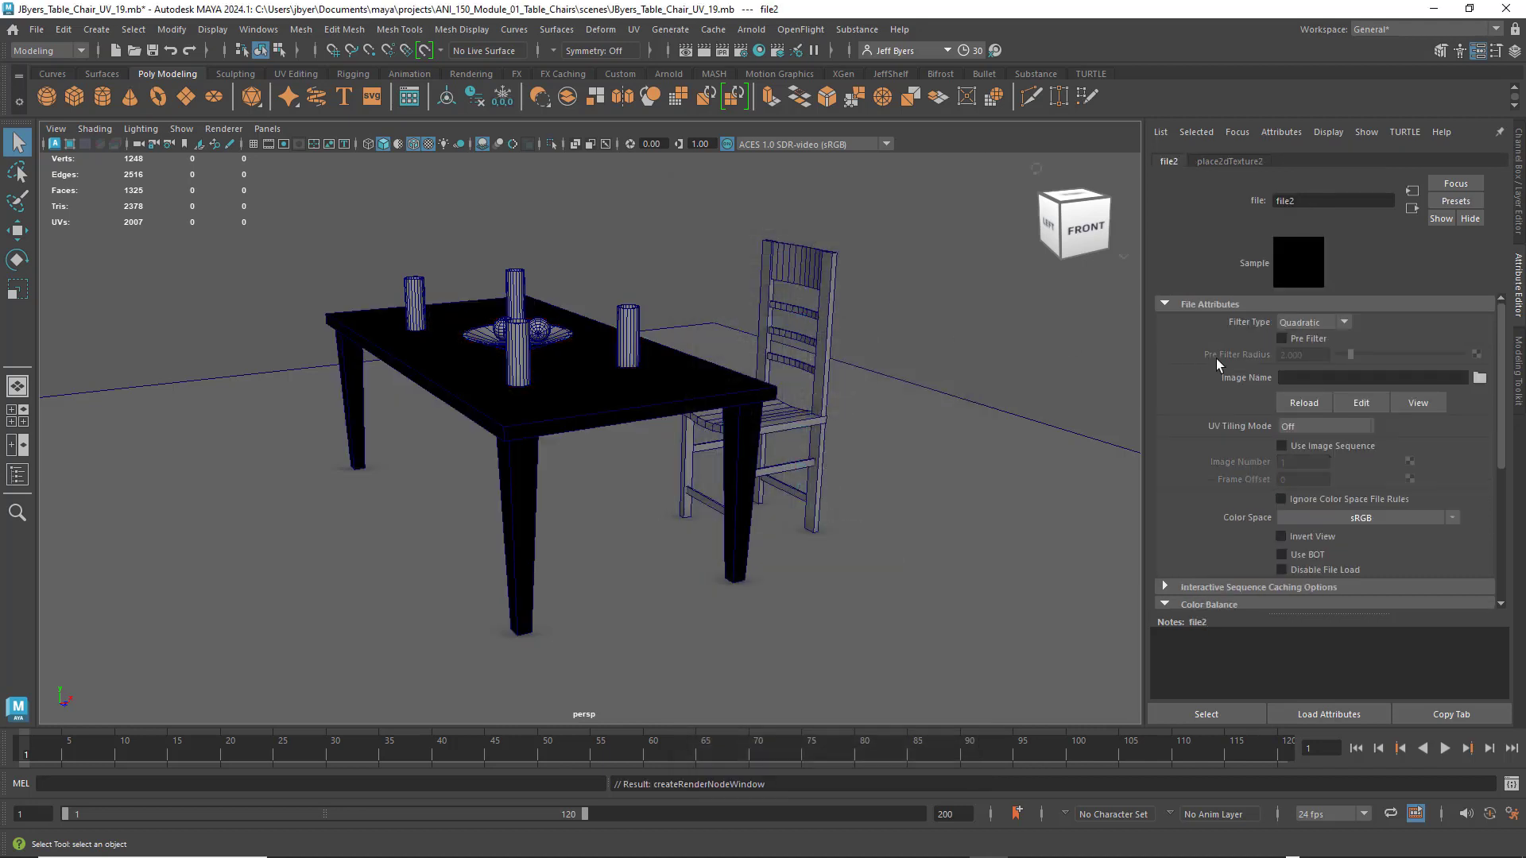
left_click(1347, 322)
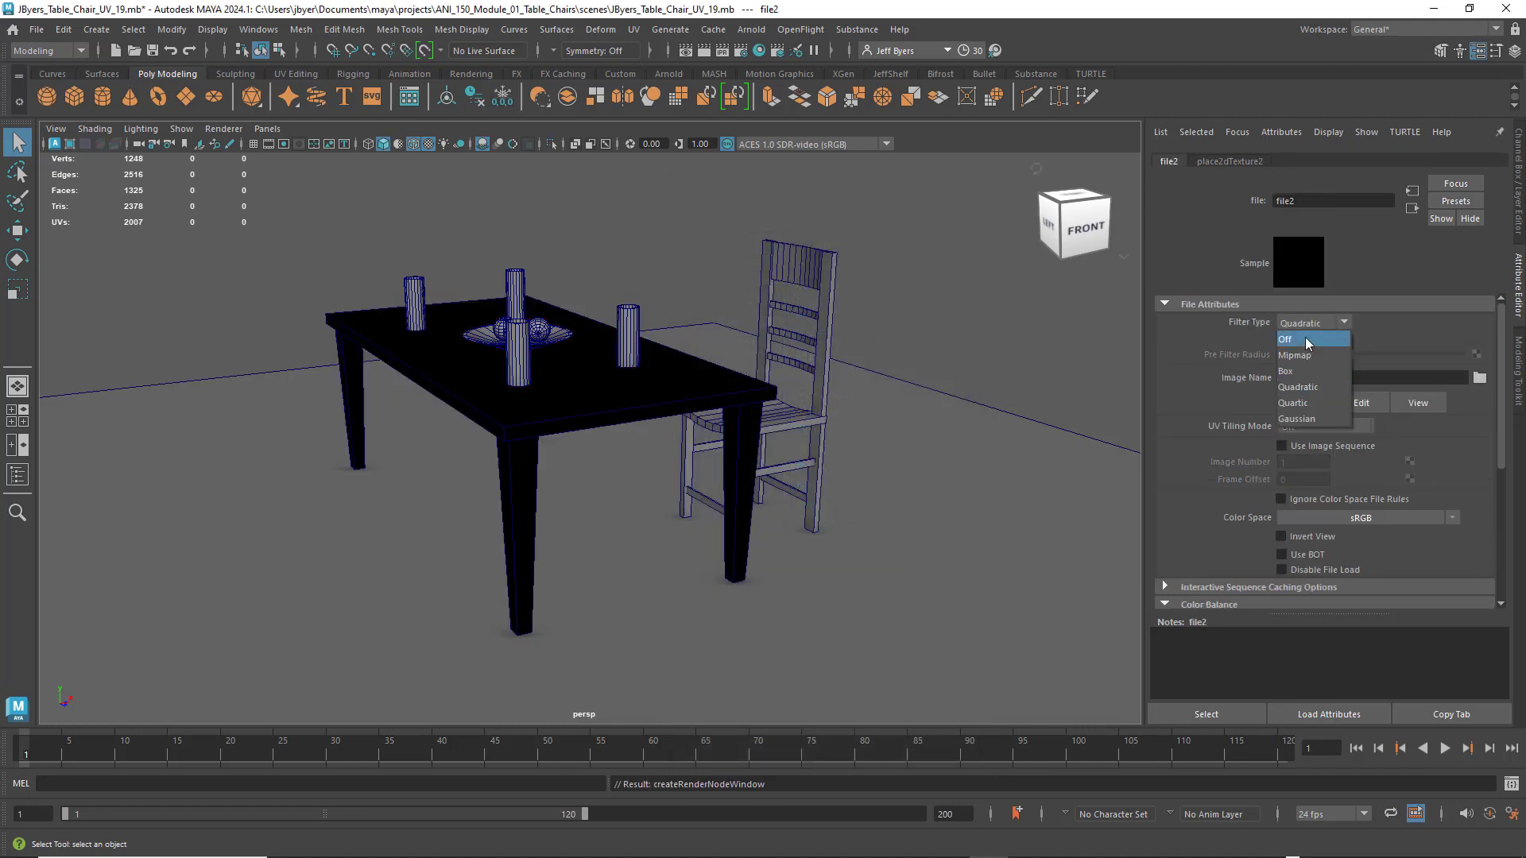
left_click(1302, 337)
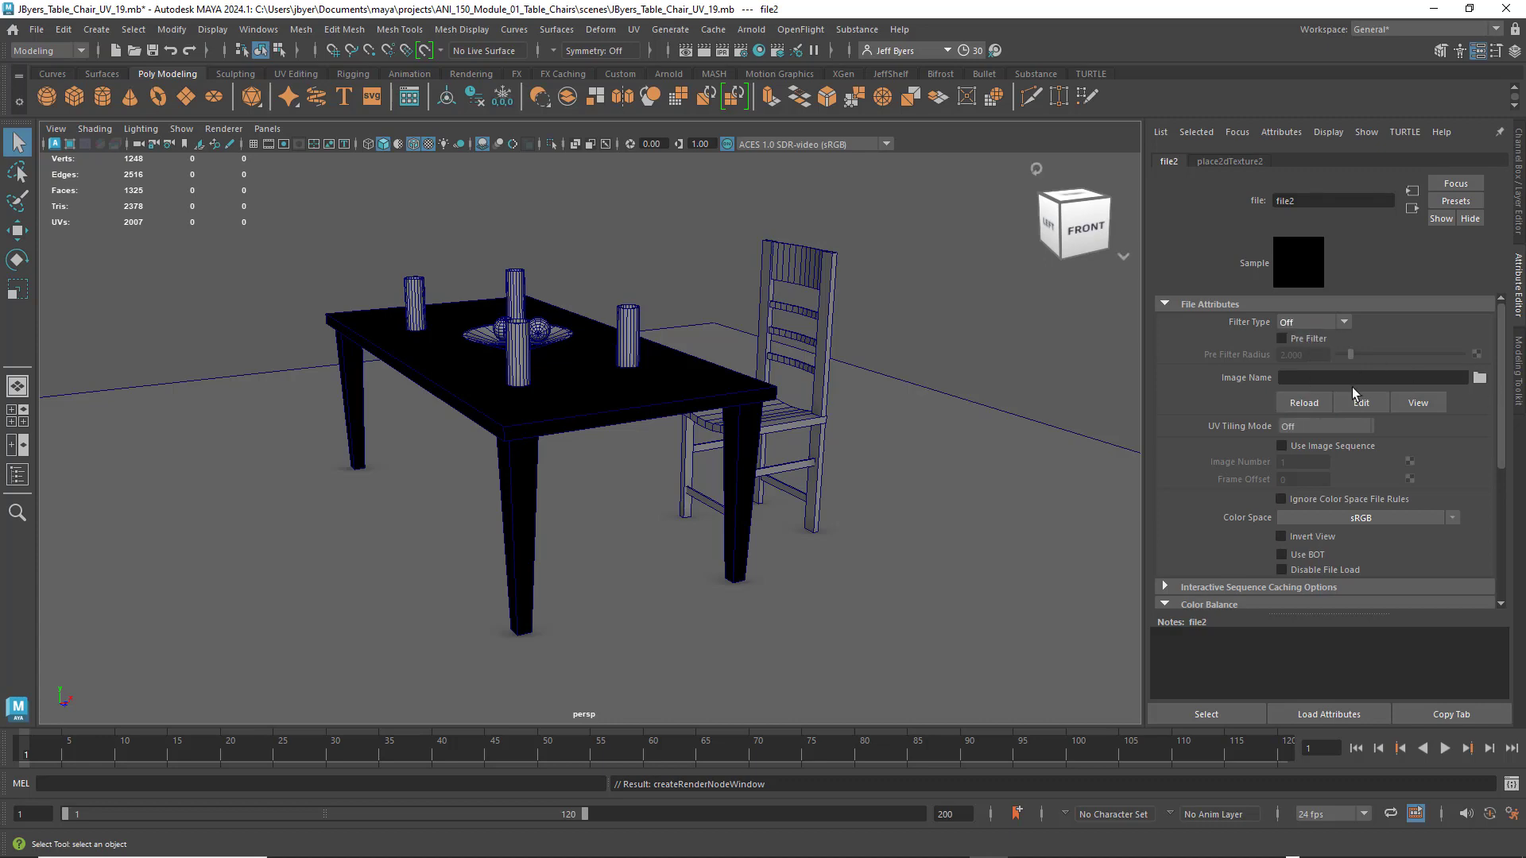
Load Table_Metalness.1001.png from sourceimages into the metalness file texture.
left_click(1480, 378)
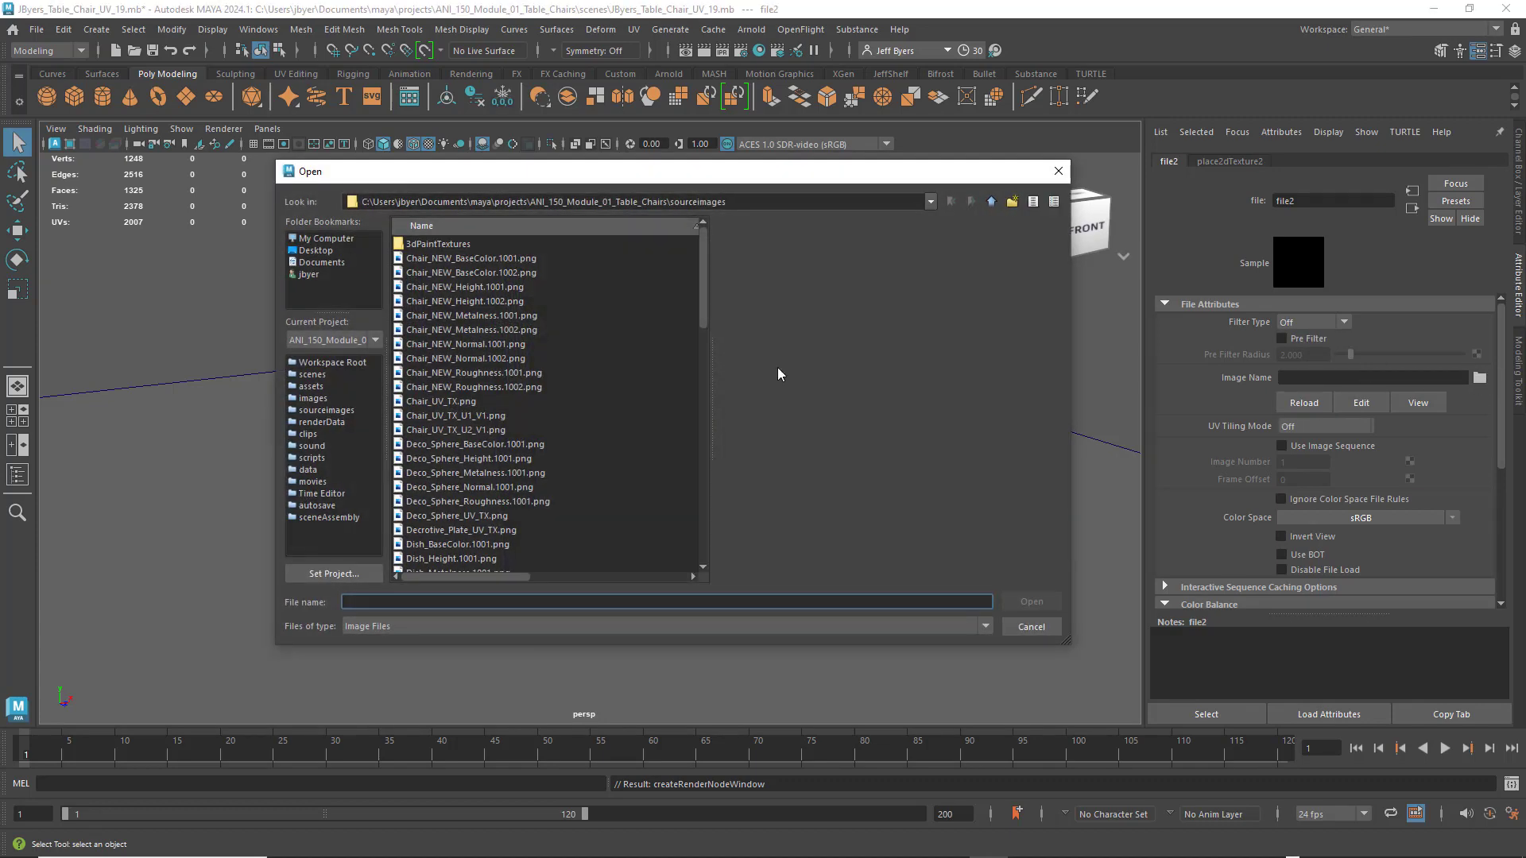
scroll(579, 343, "down", 15)
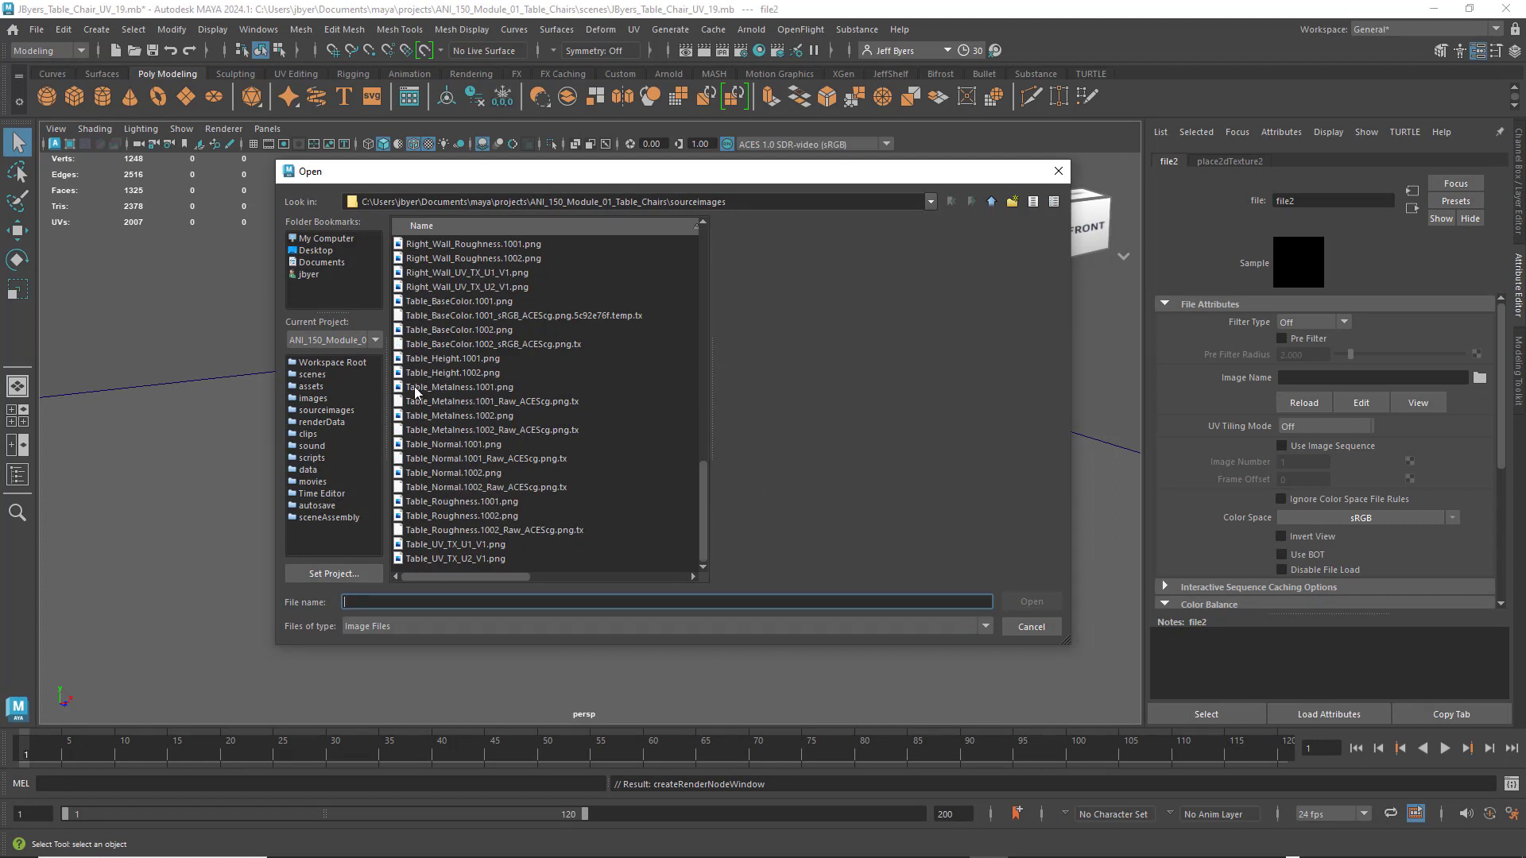
left_click(493, 388)
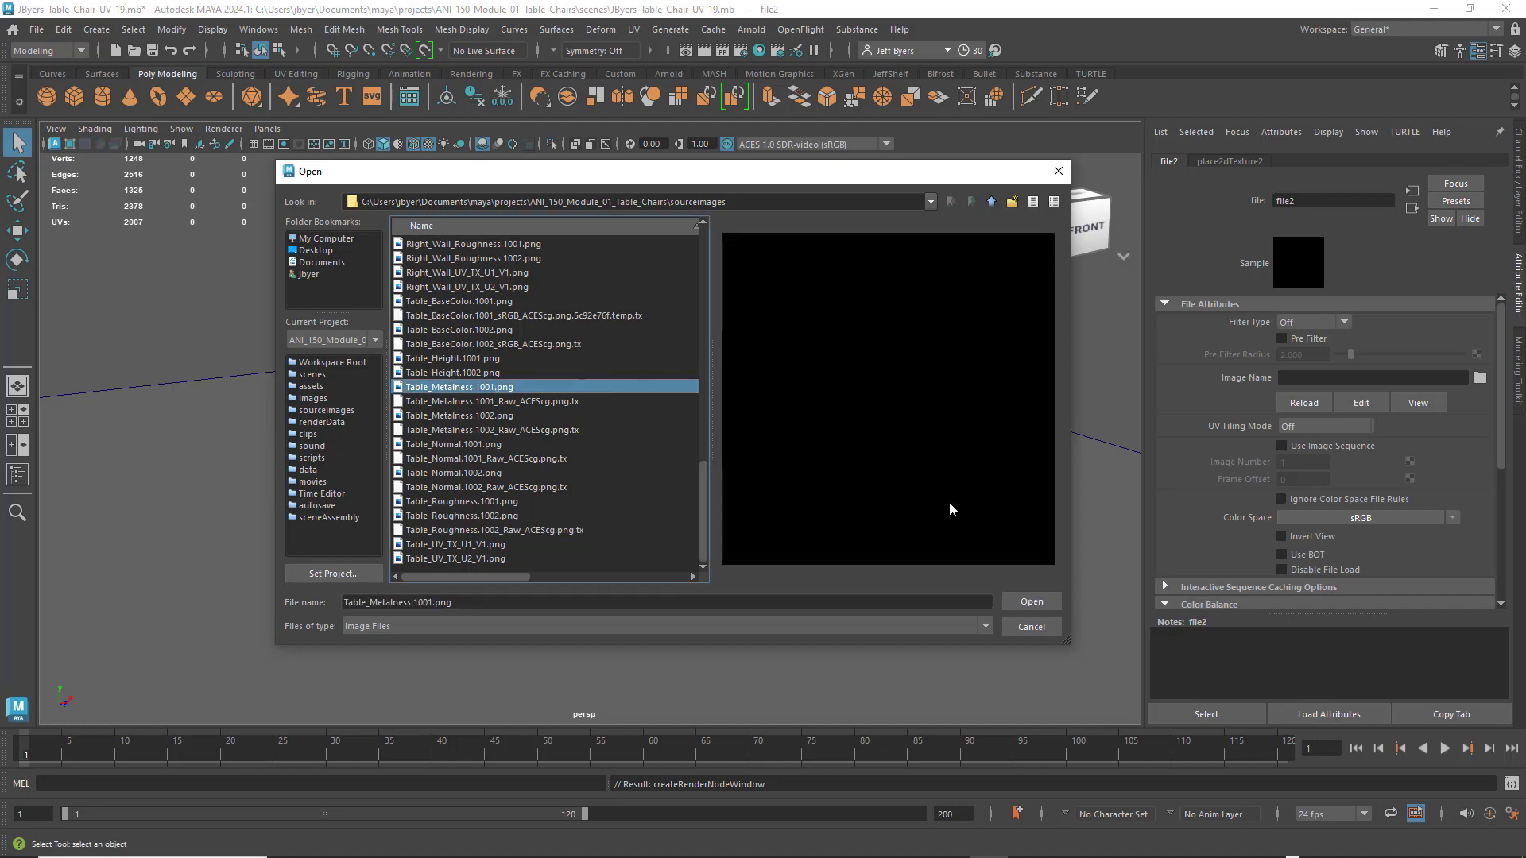
left_click(1031, 602)
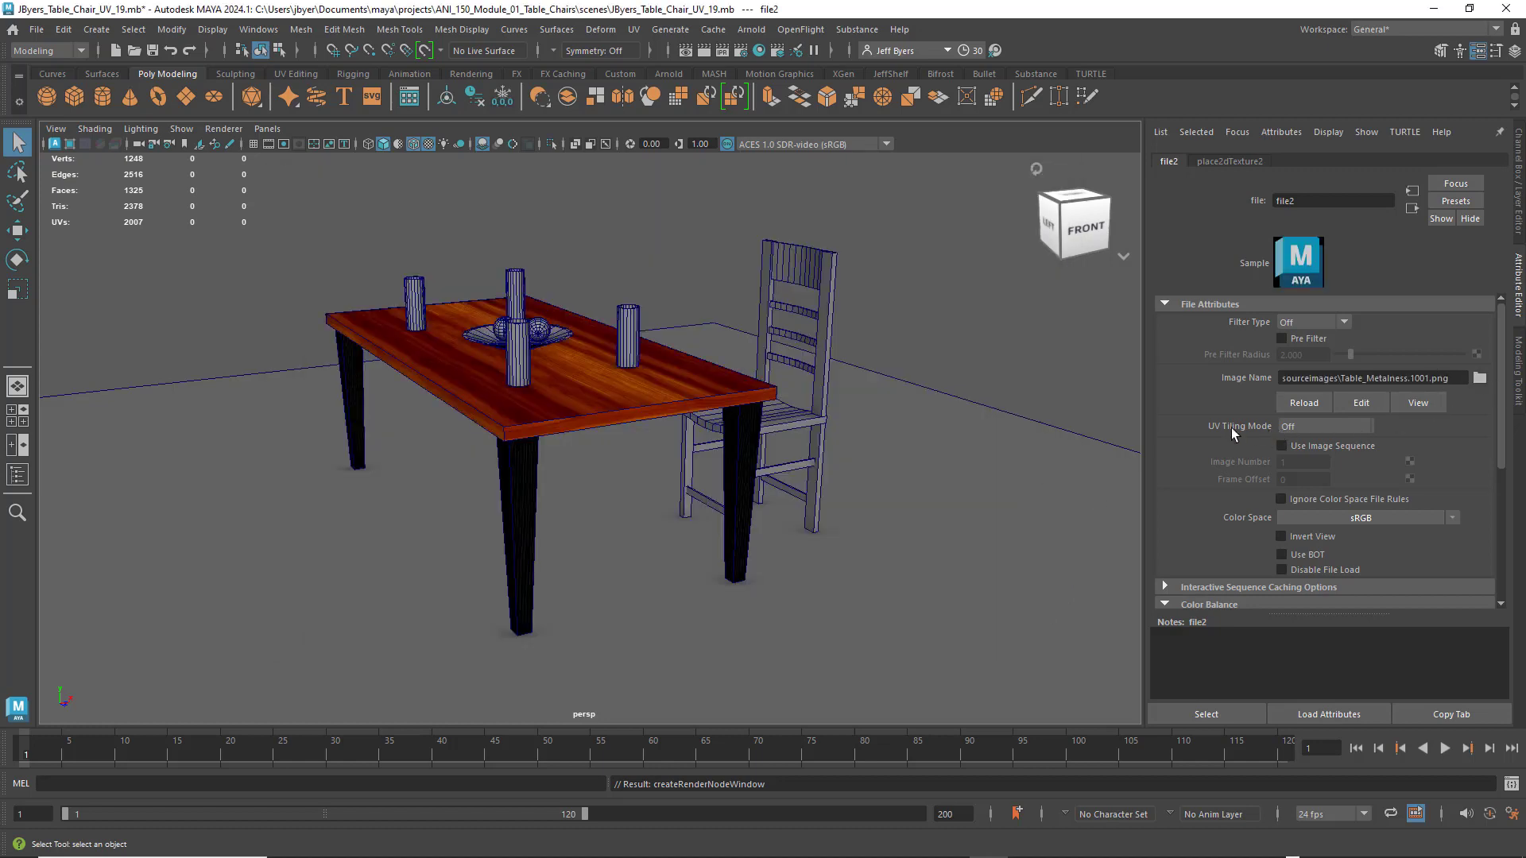
Set the metalness texture's UV tiling mode to UDIM (Mari) and generate its tile preview.
left_click(1372, 426)
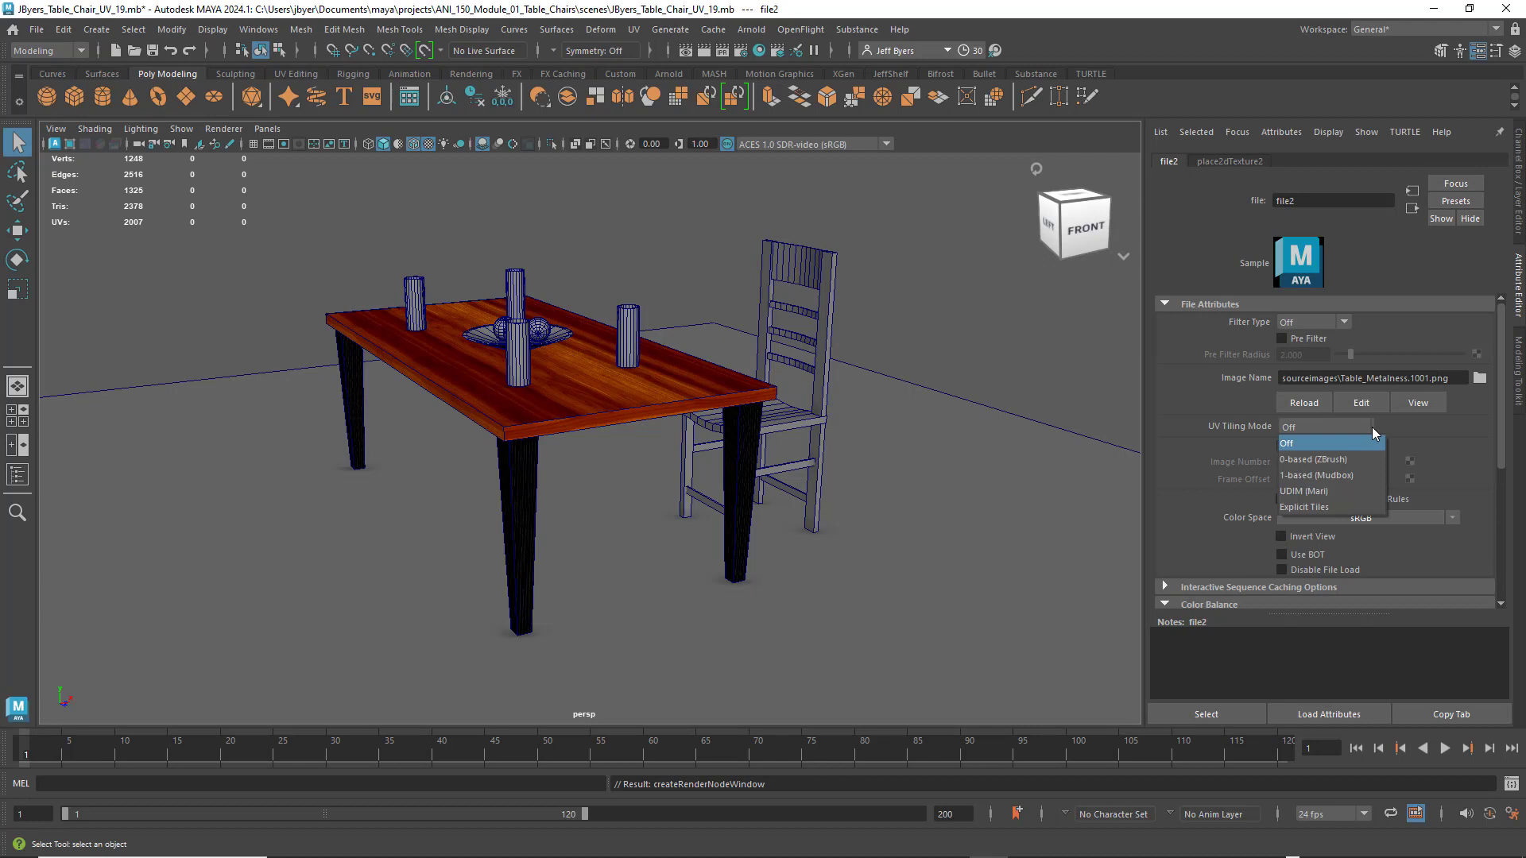
left_click(1326, 492)
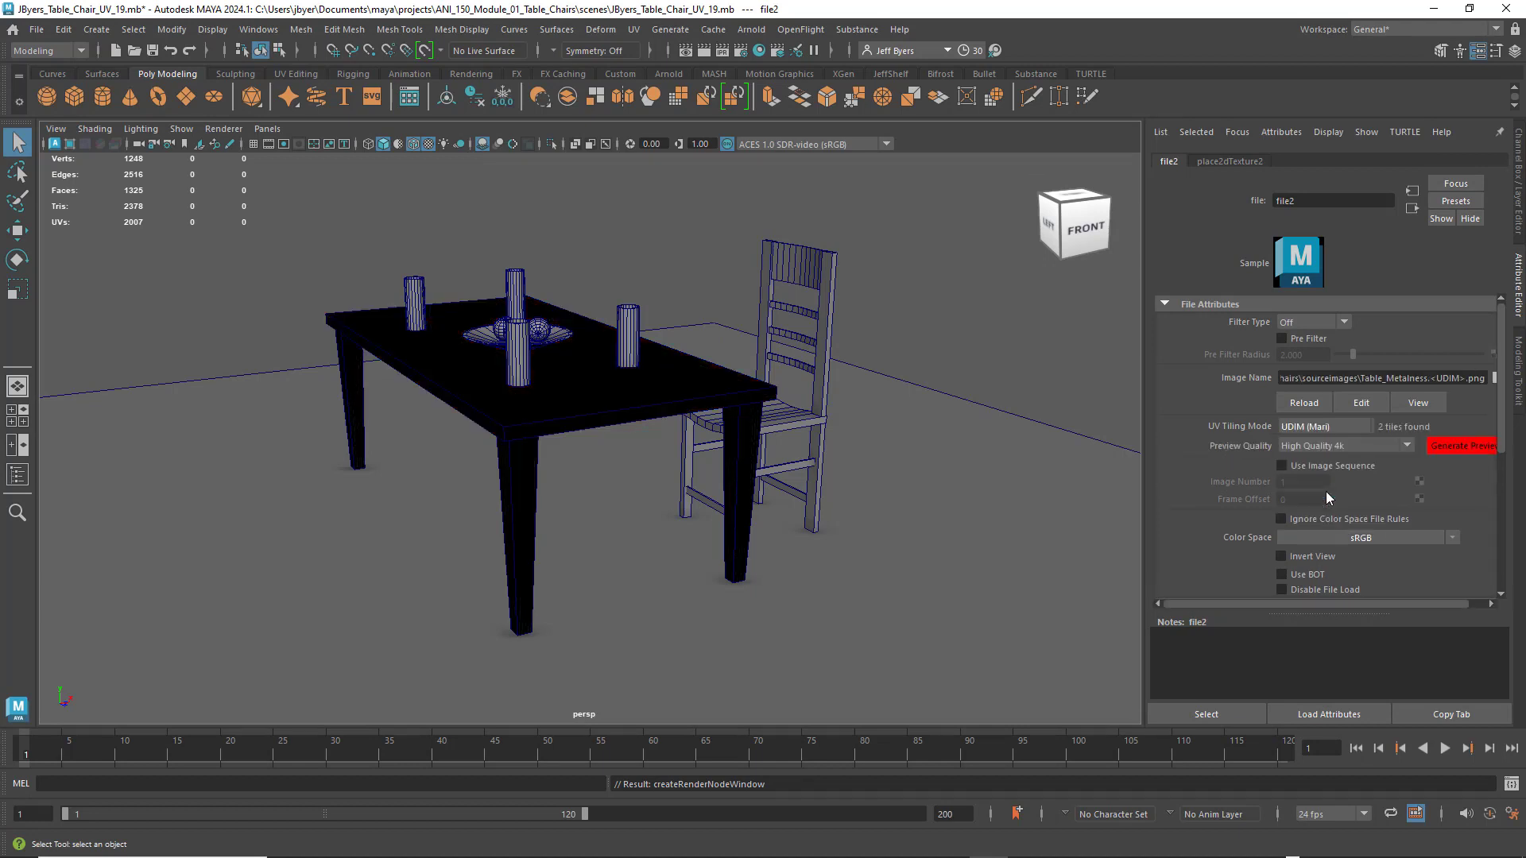
left_click(1457, 445)
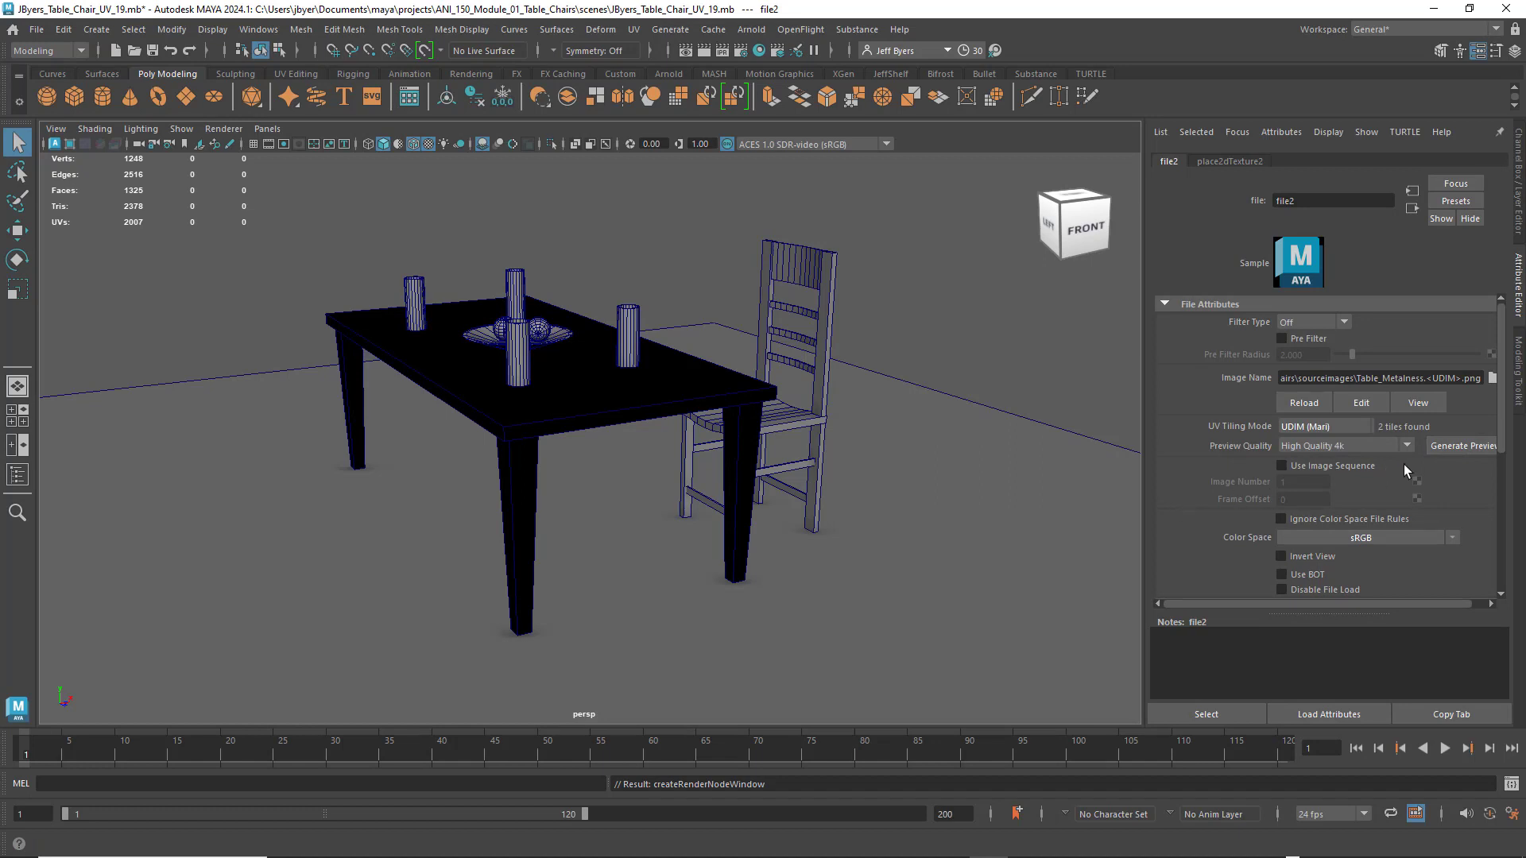
Set the metalness texture's color space to the utility option Raw and enable Alpha Is Luminance.
scroll(1455, 509, "down", 3)
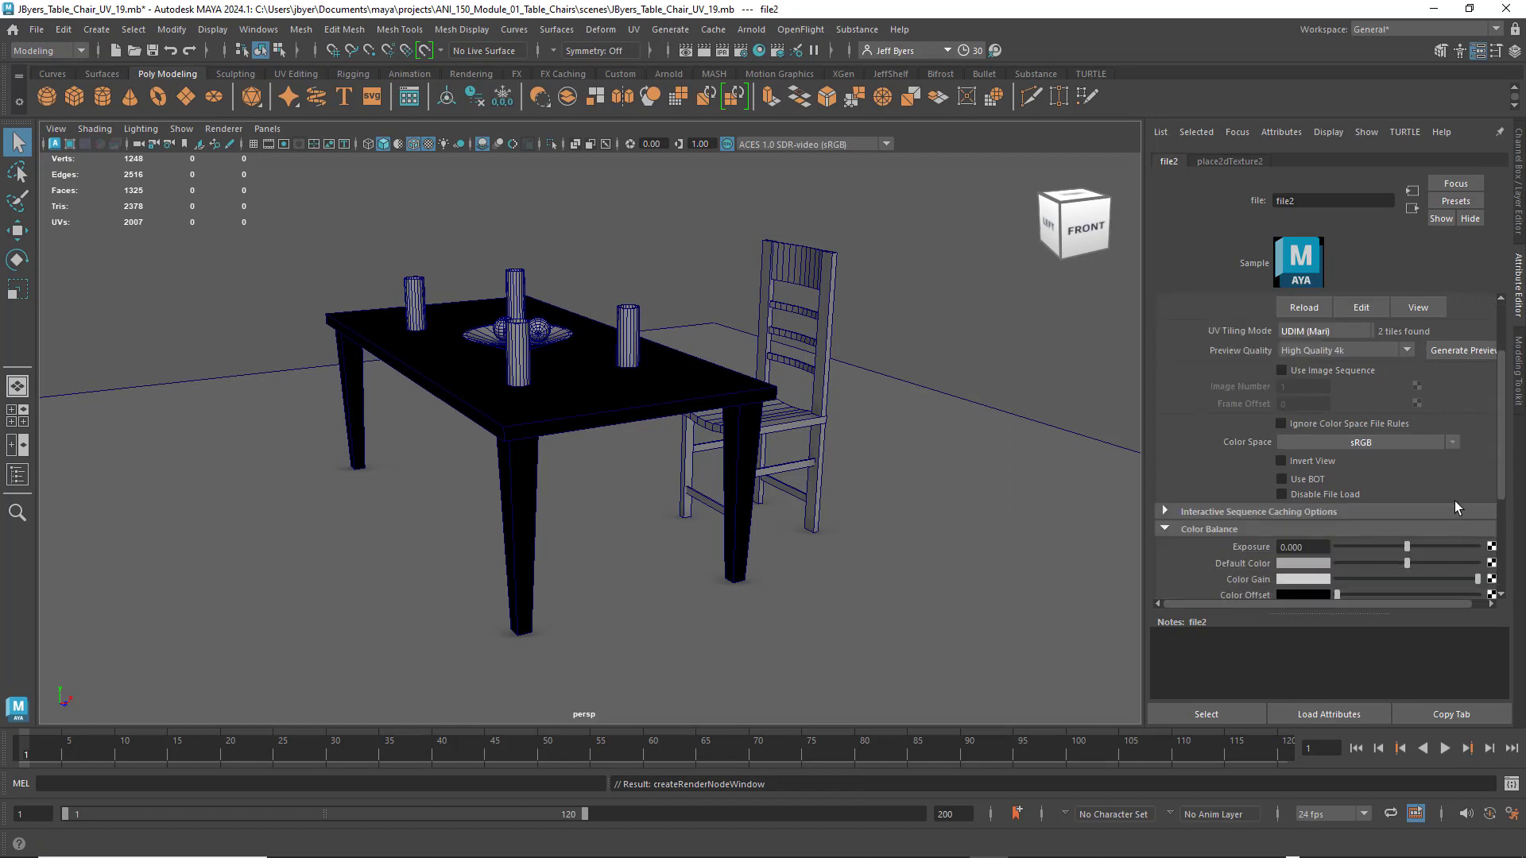
left_click(1453, 442)
mouse_move(1438, 477)
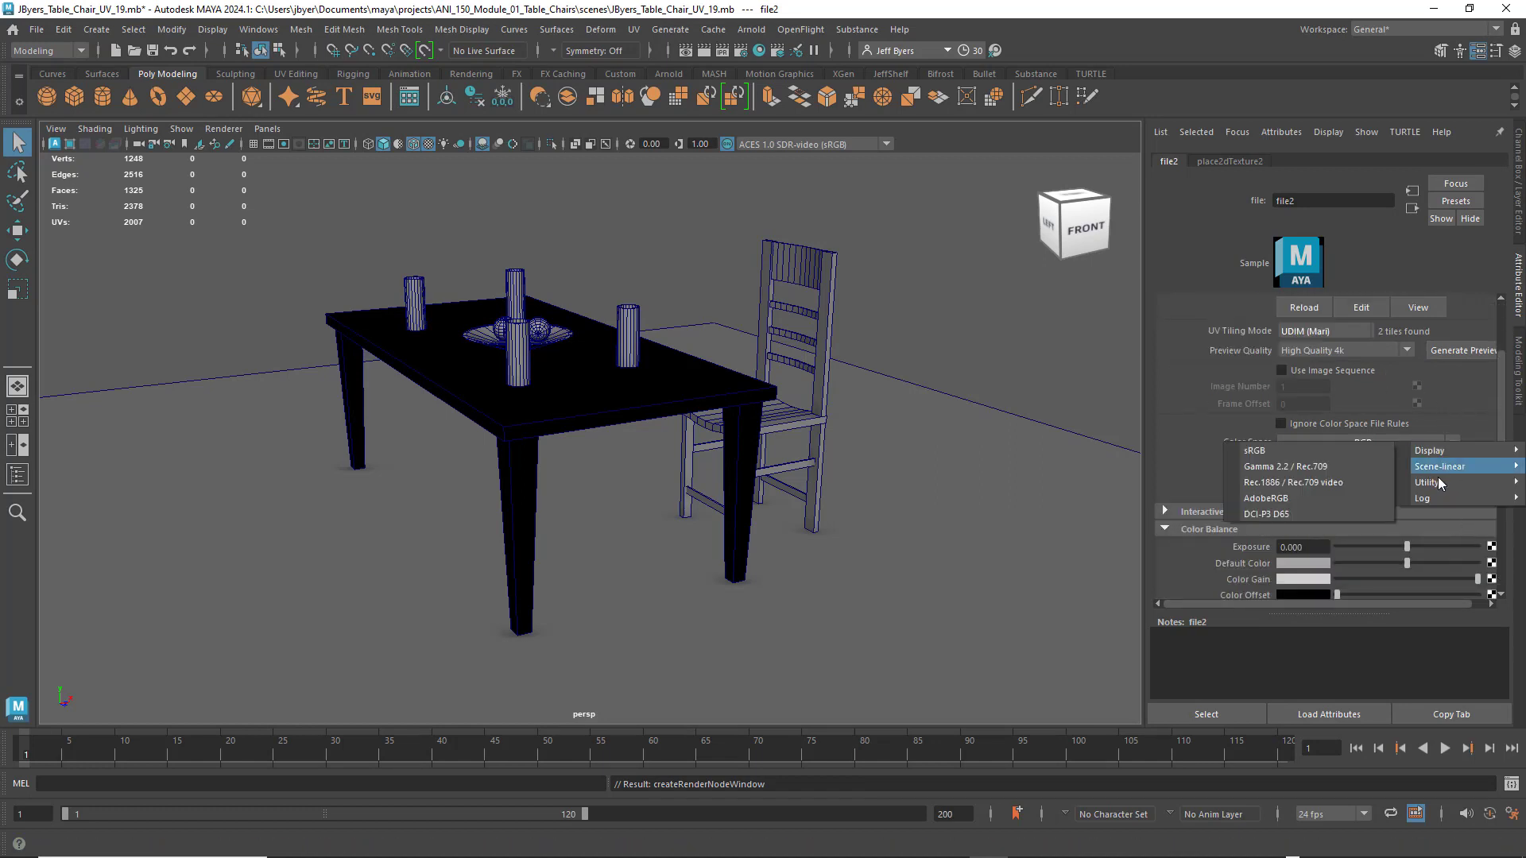
left_click(1347, 482)
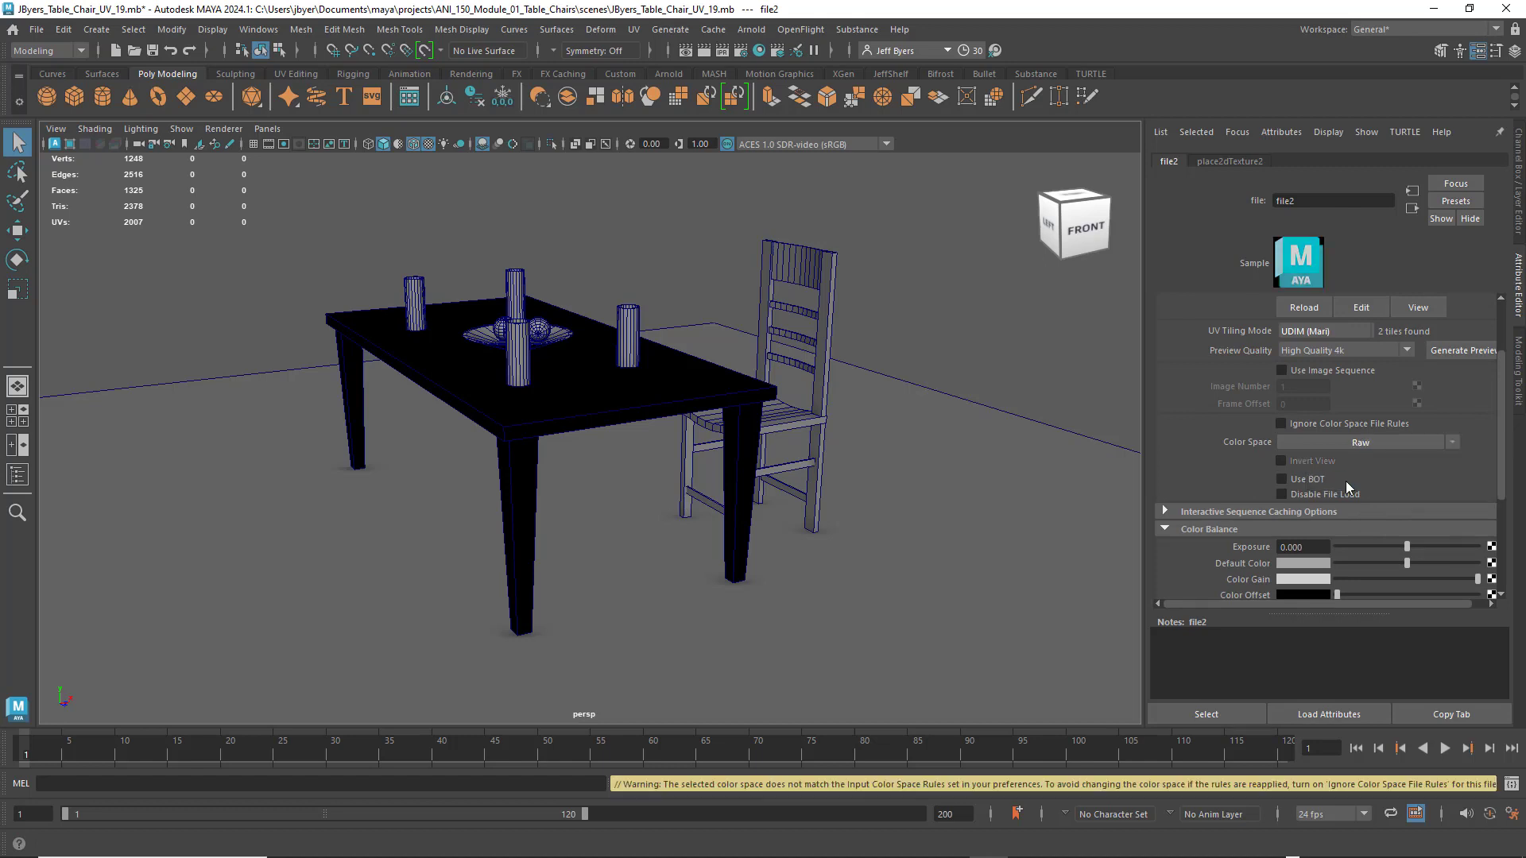
scroll(1399, 470, "down", 4)
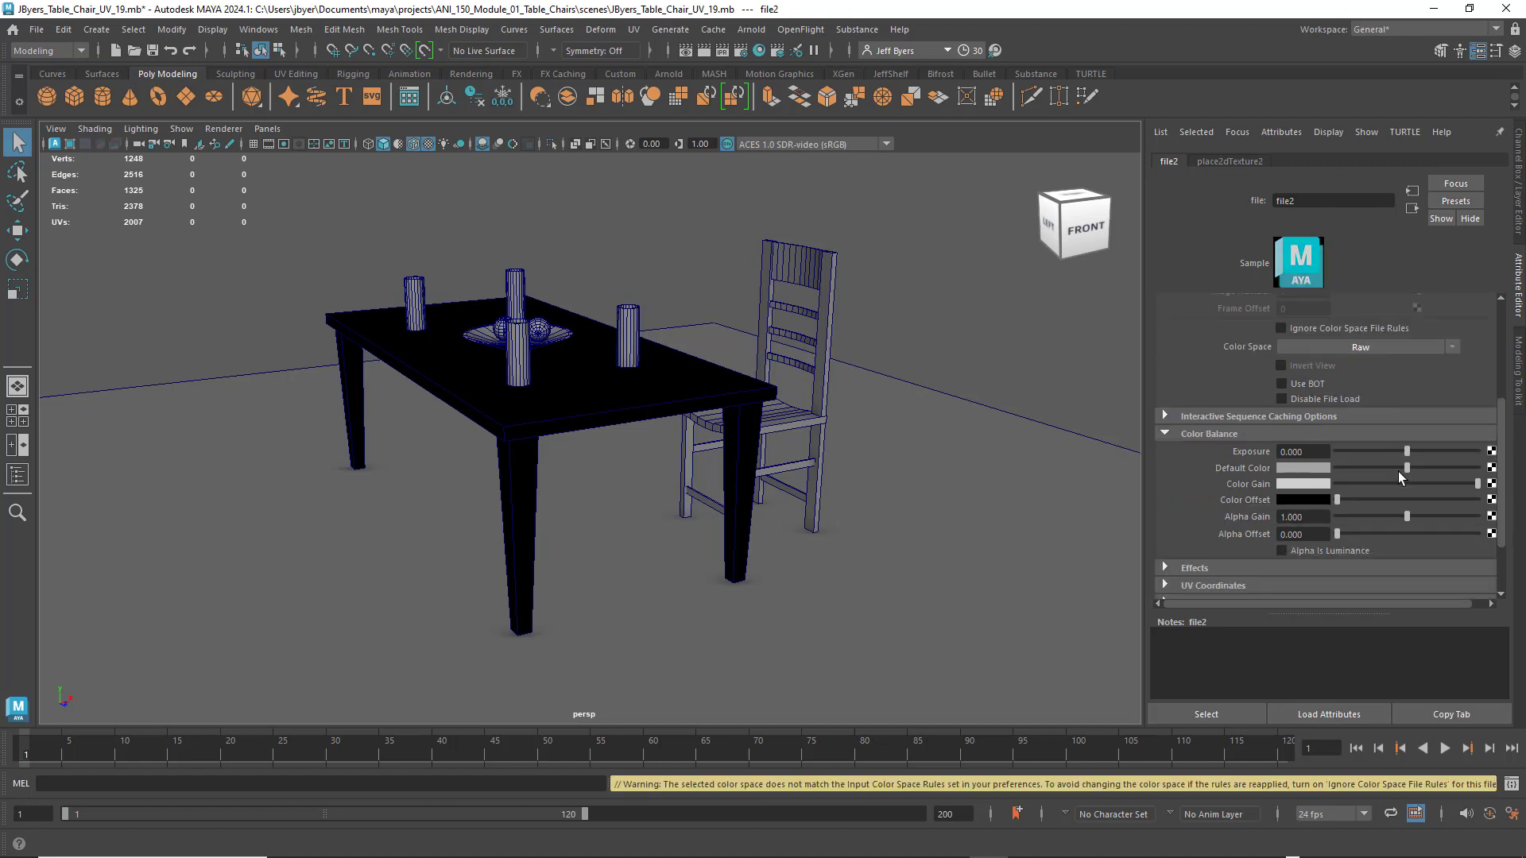
left_click(1282, 502)
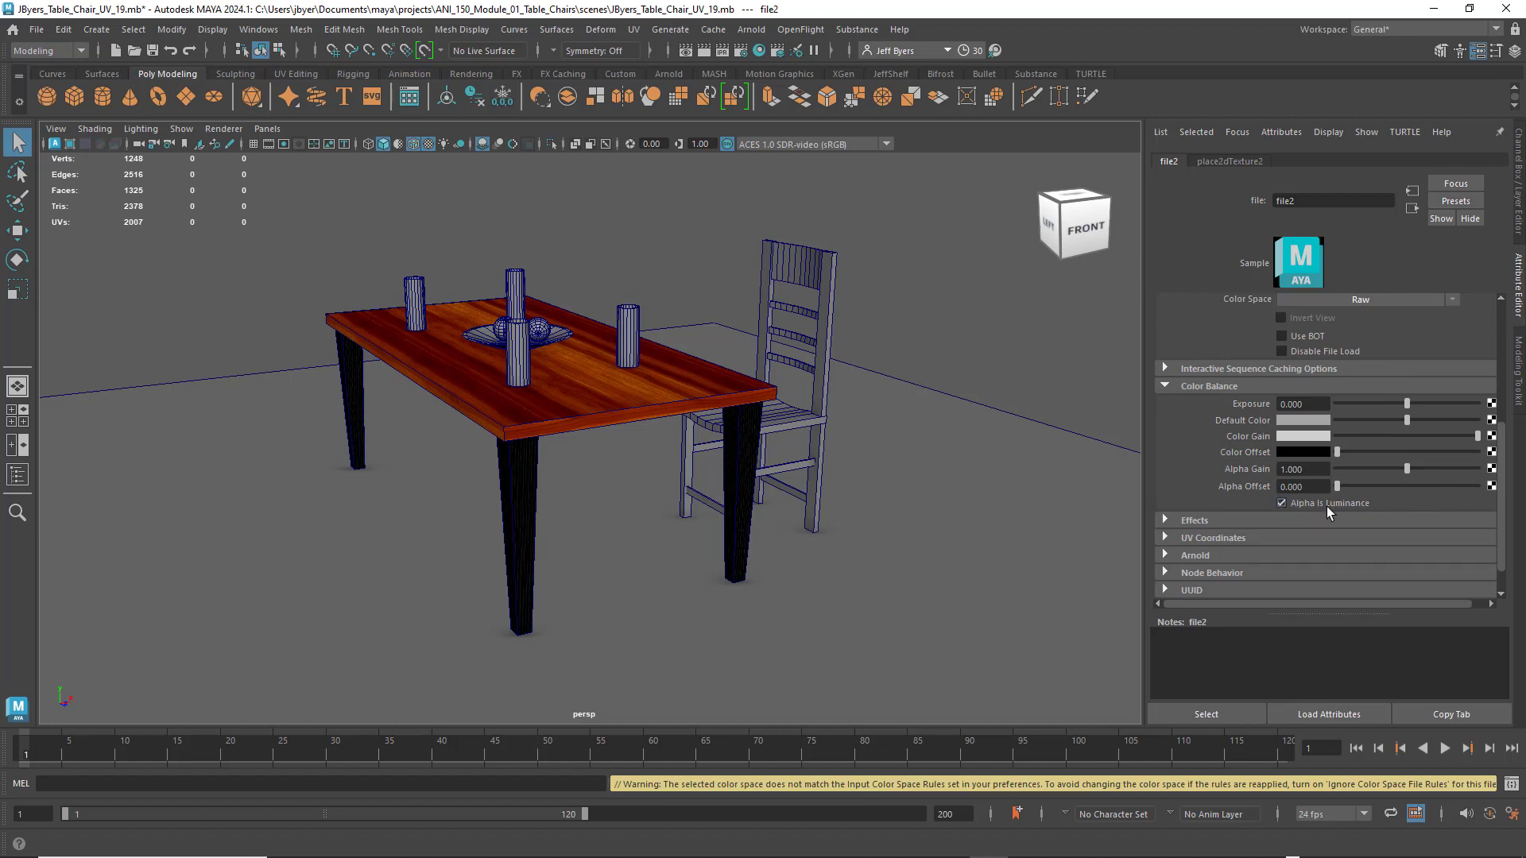
Recheck the metalness texture's Raw color space choice and its Alpha Is Luminance option.
scroll(1368, 503, "up", 1)
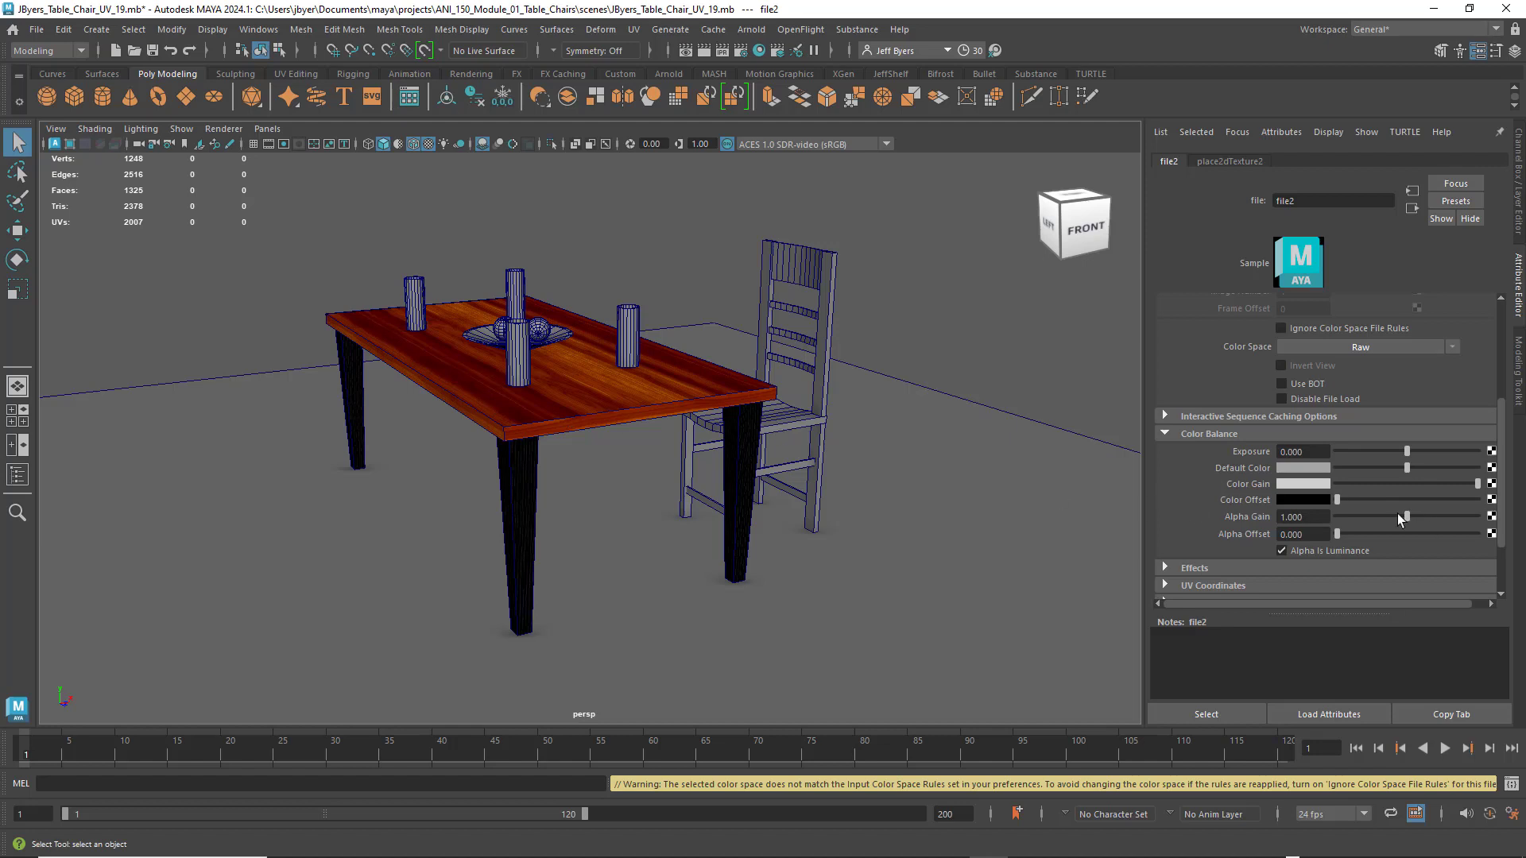
scroll(1405, 513, "up", 2)
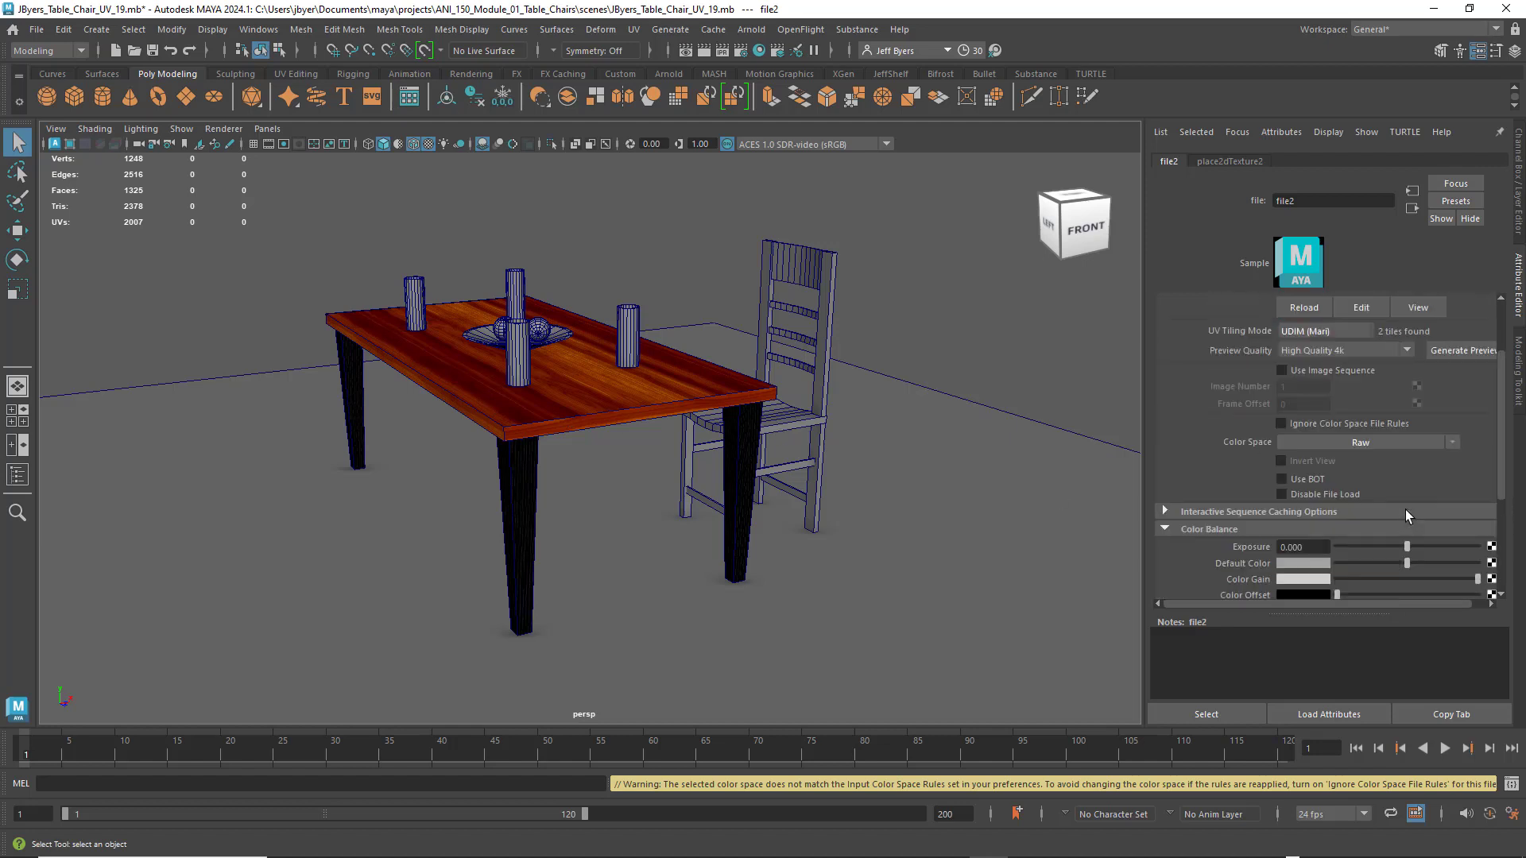
left_click(1454, 442)
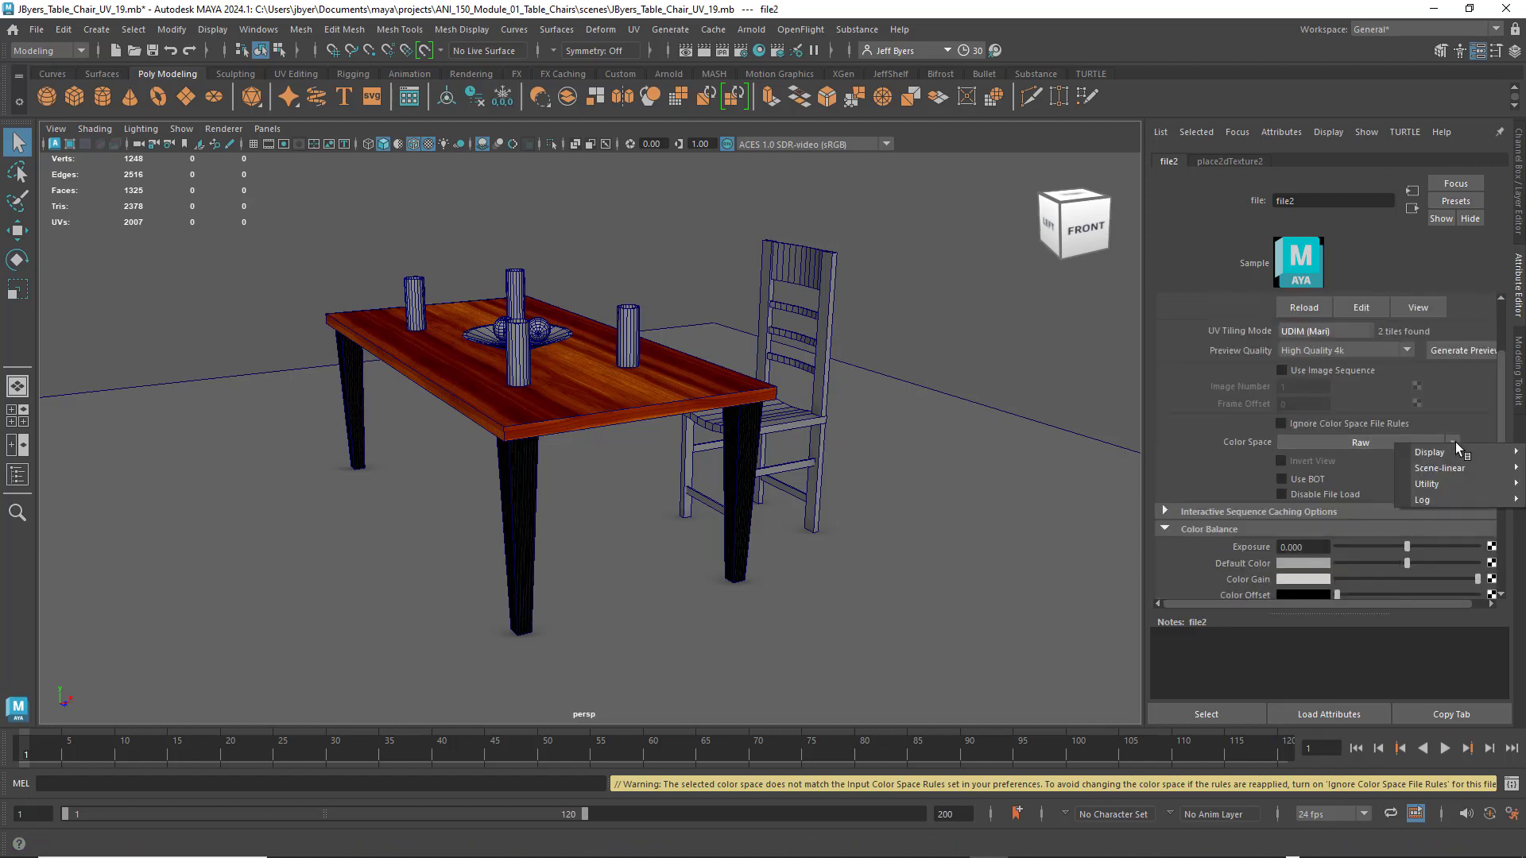
mouse_move(1442, 484)
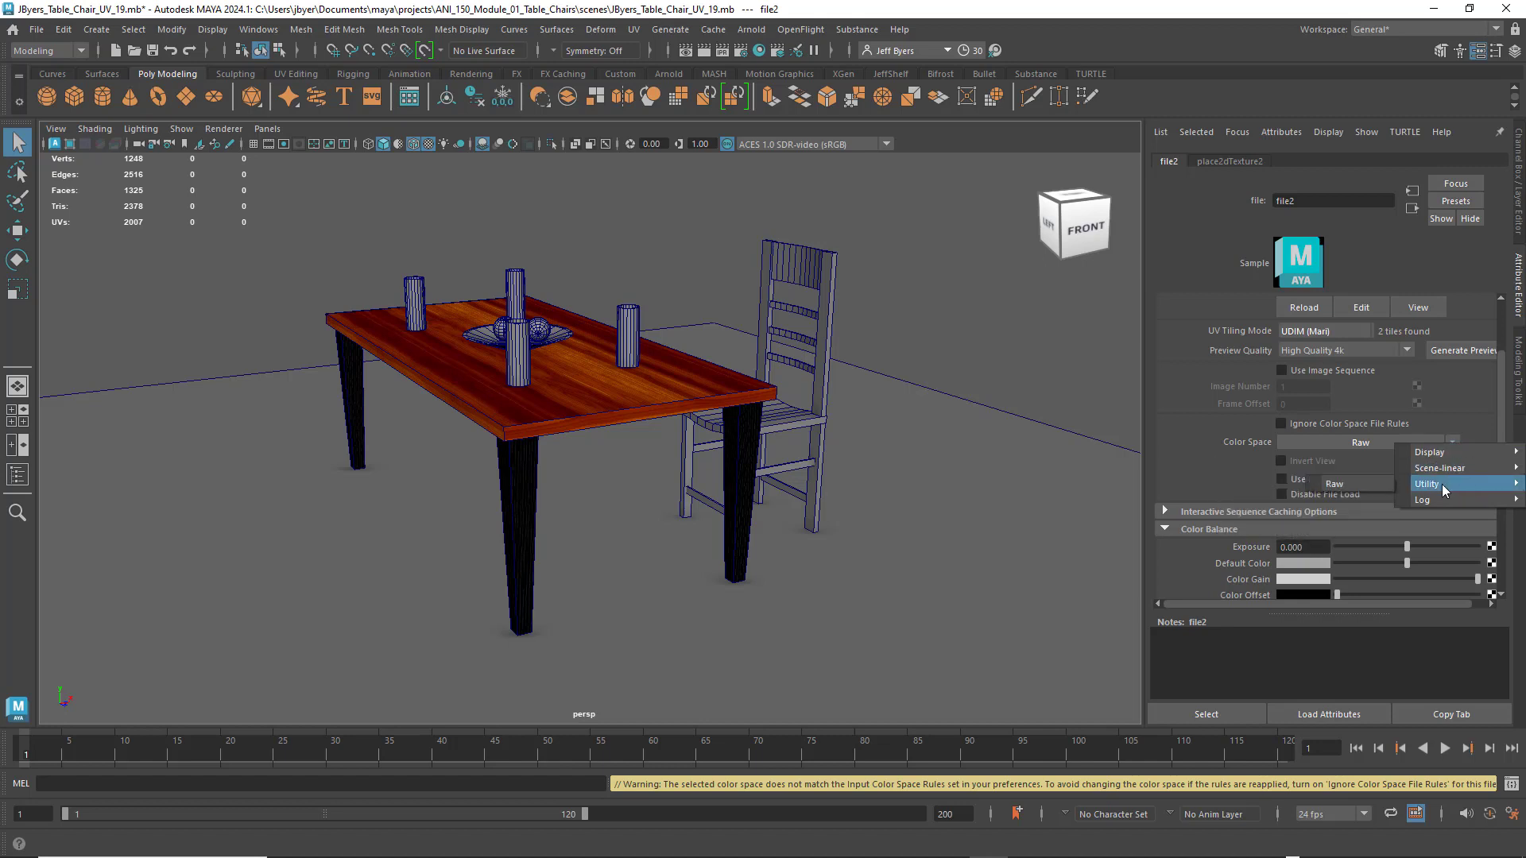
left_click(1361, 483)
scroll(1408, 489, "down", 3)
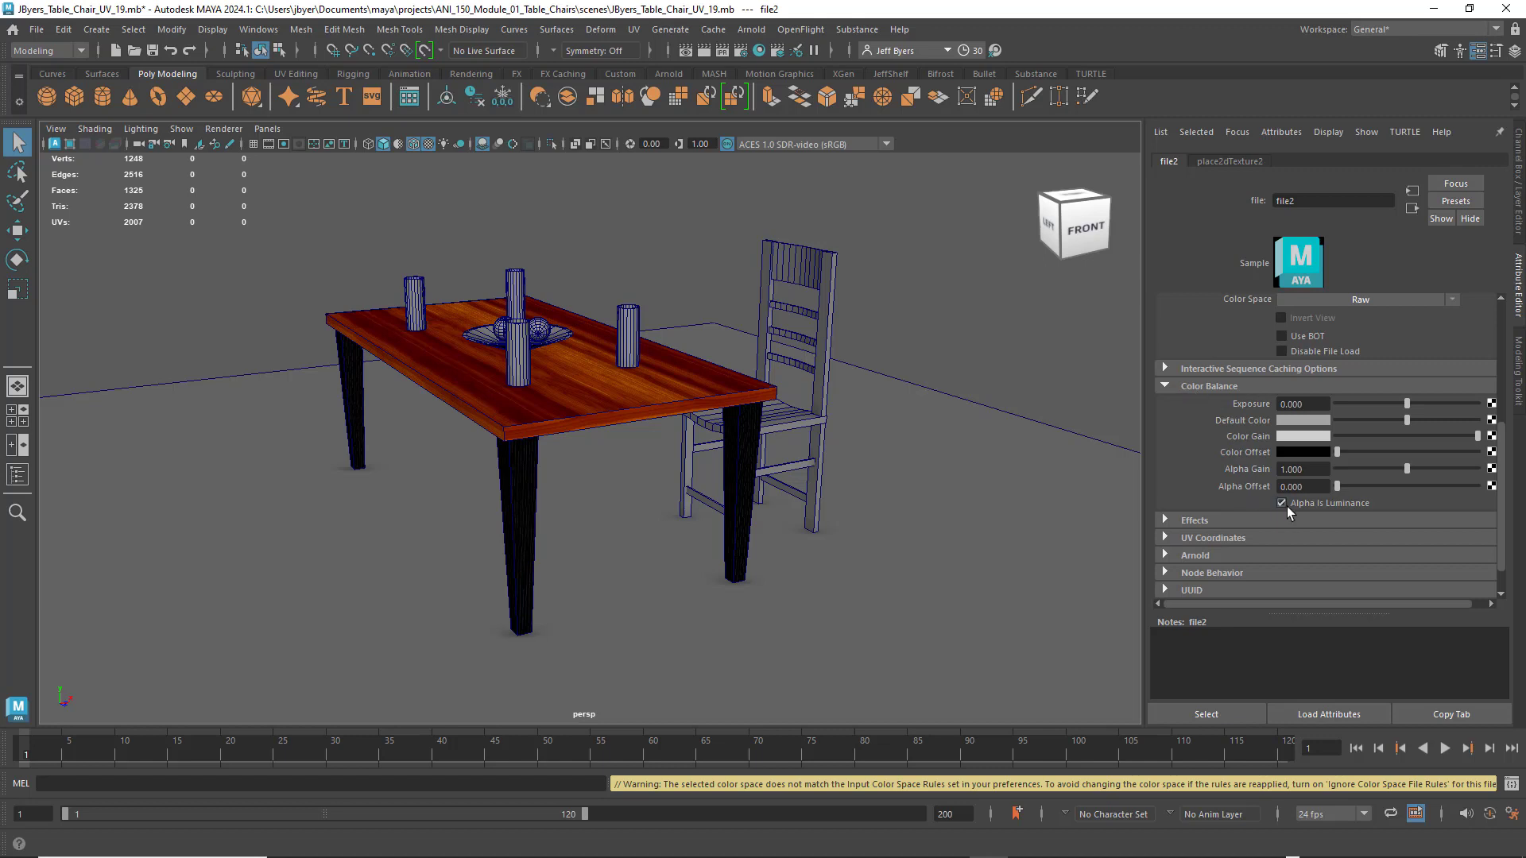
scroll(1358, 493, "up", 5)
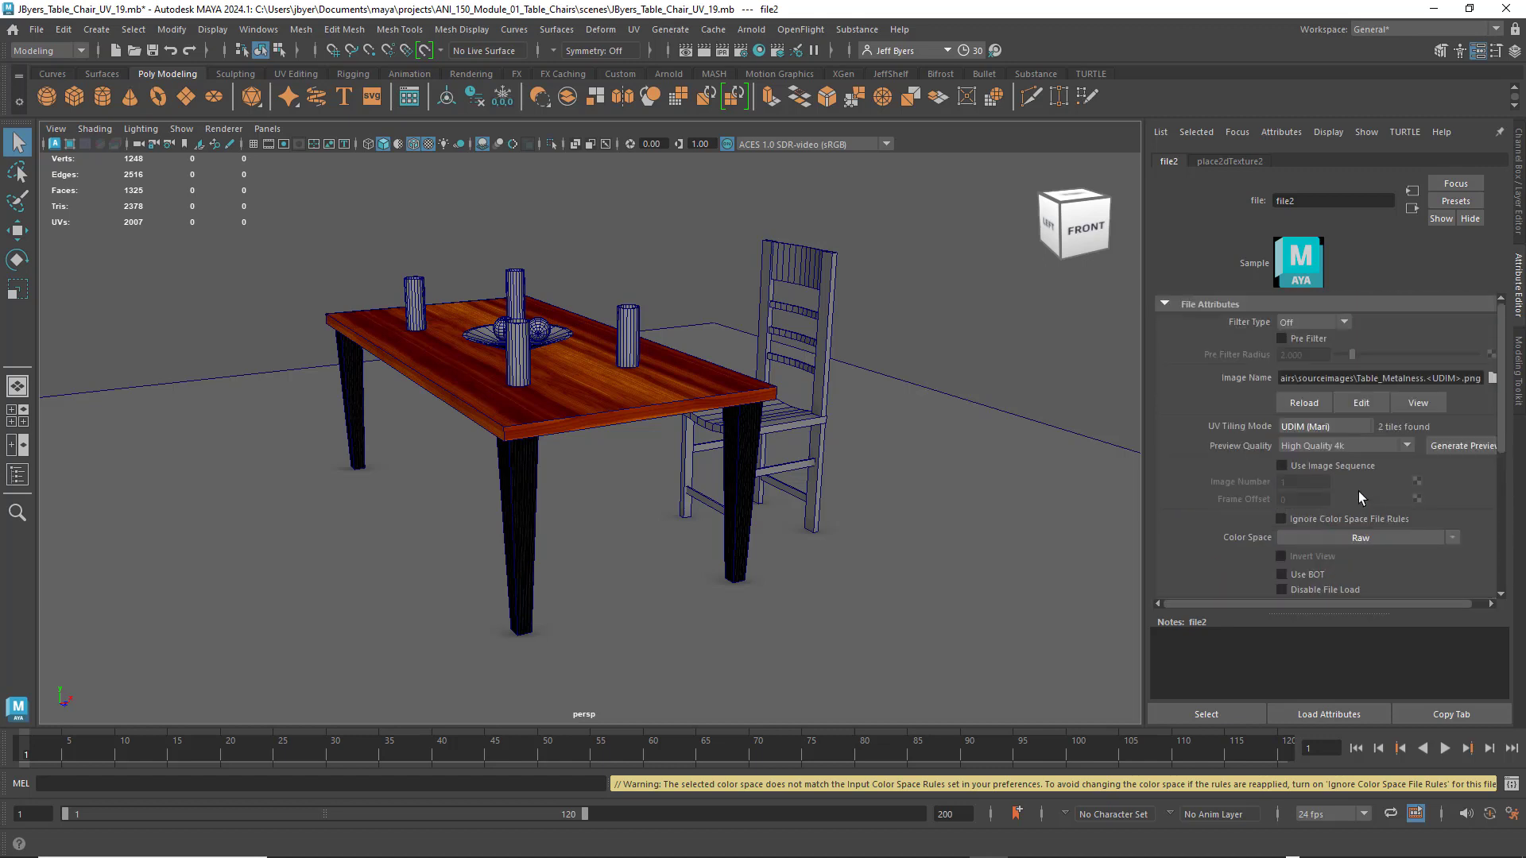
Return to the Table_TX1 material and connect a 2D File texture to its specular roughness.
left_click(1413, 208)
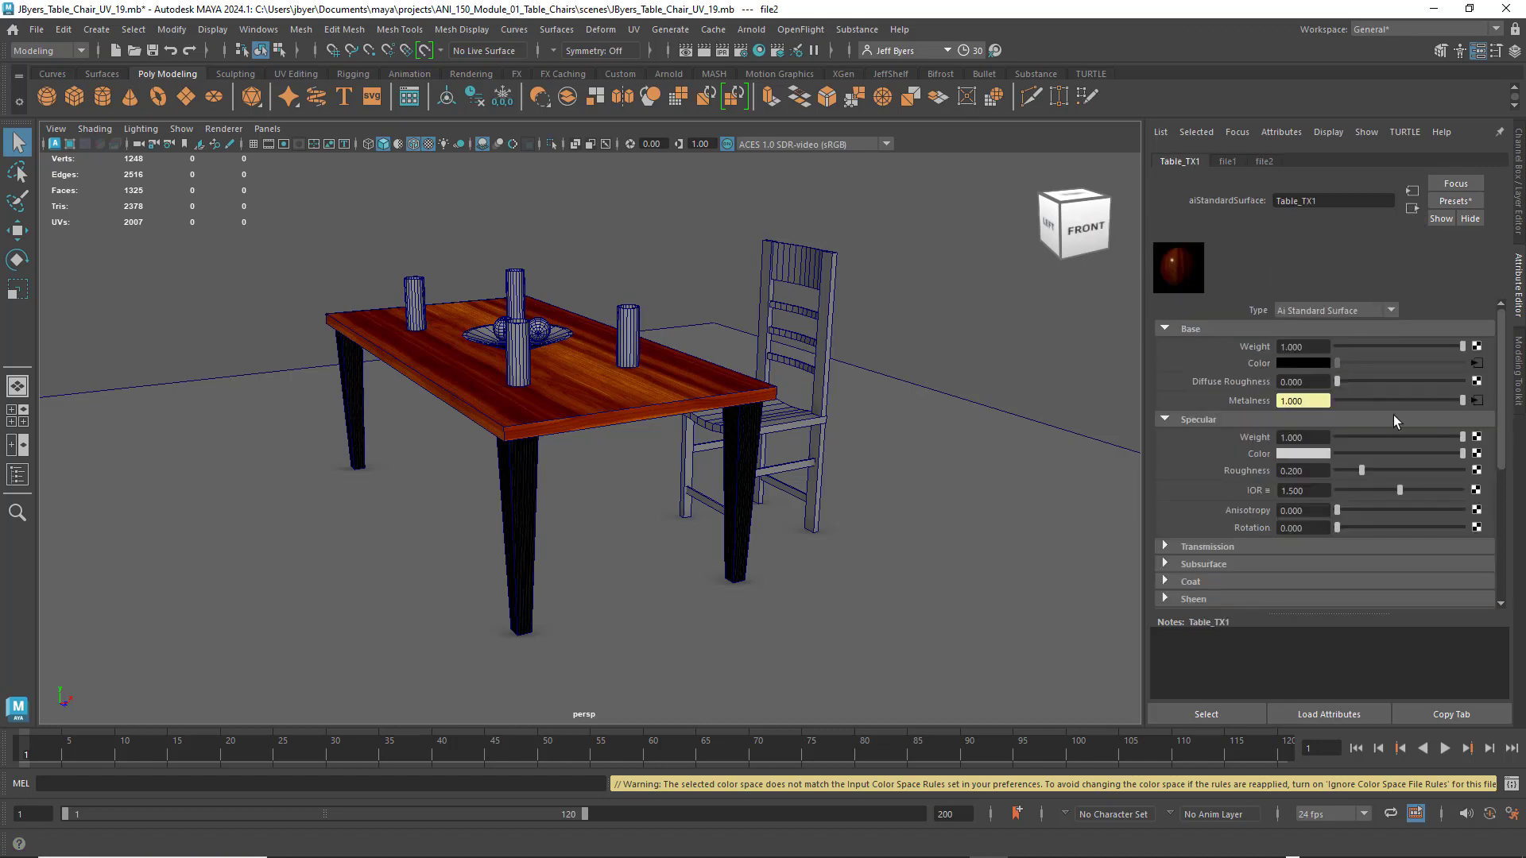
scroll(1402, 433, "down", 2)
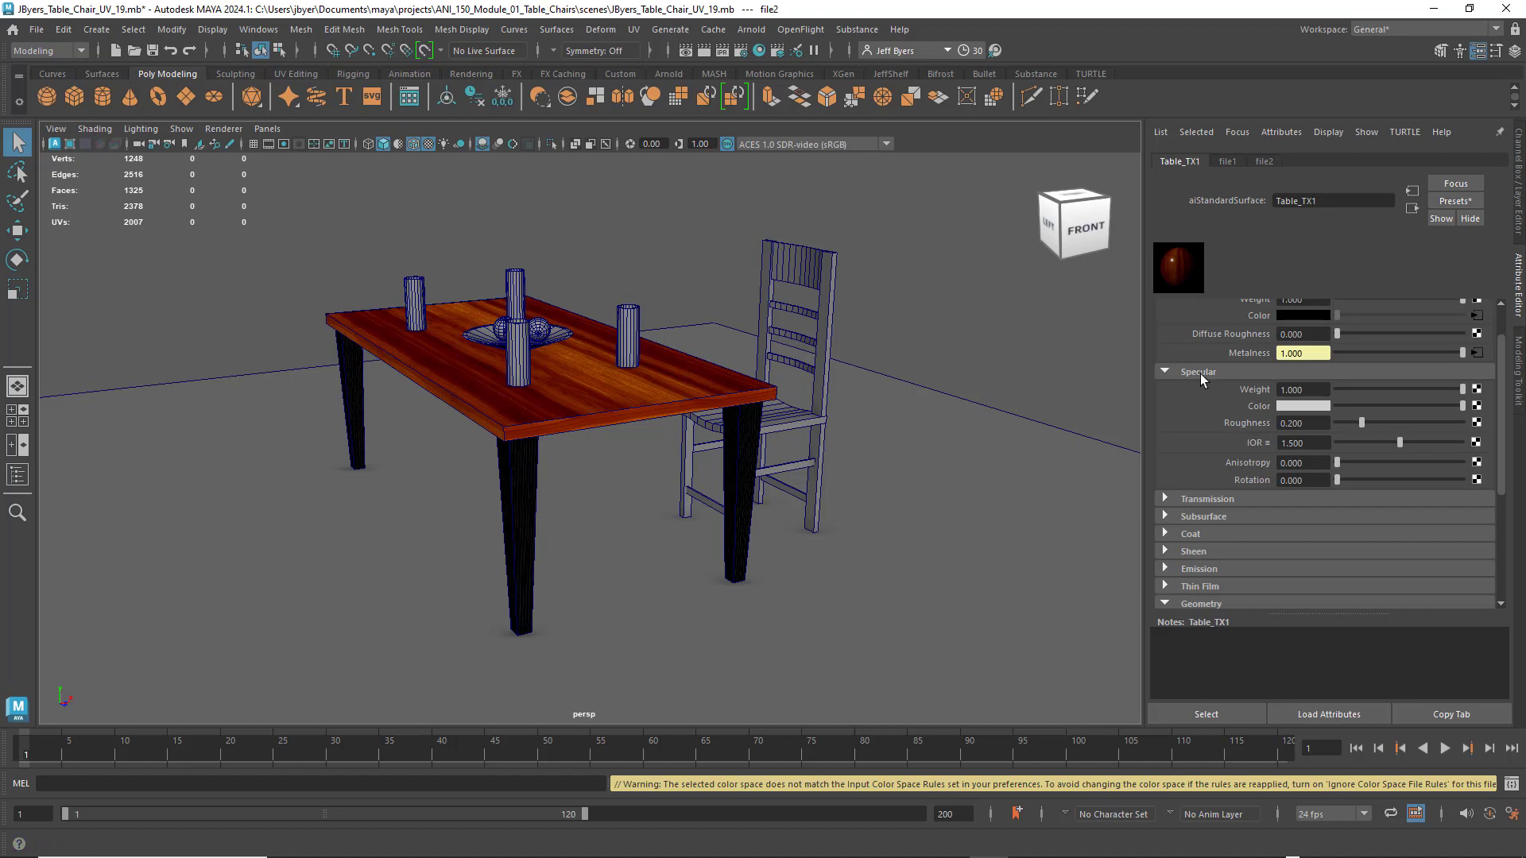
left_click(1480, 424)
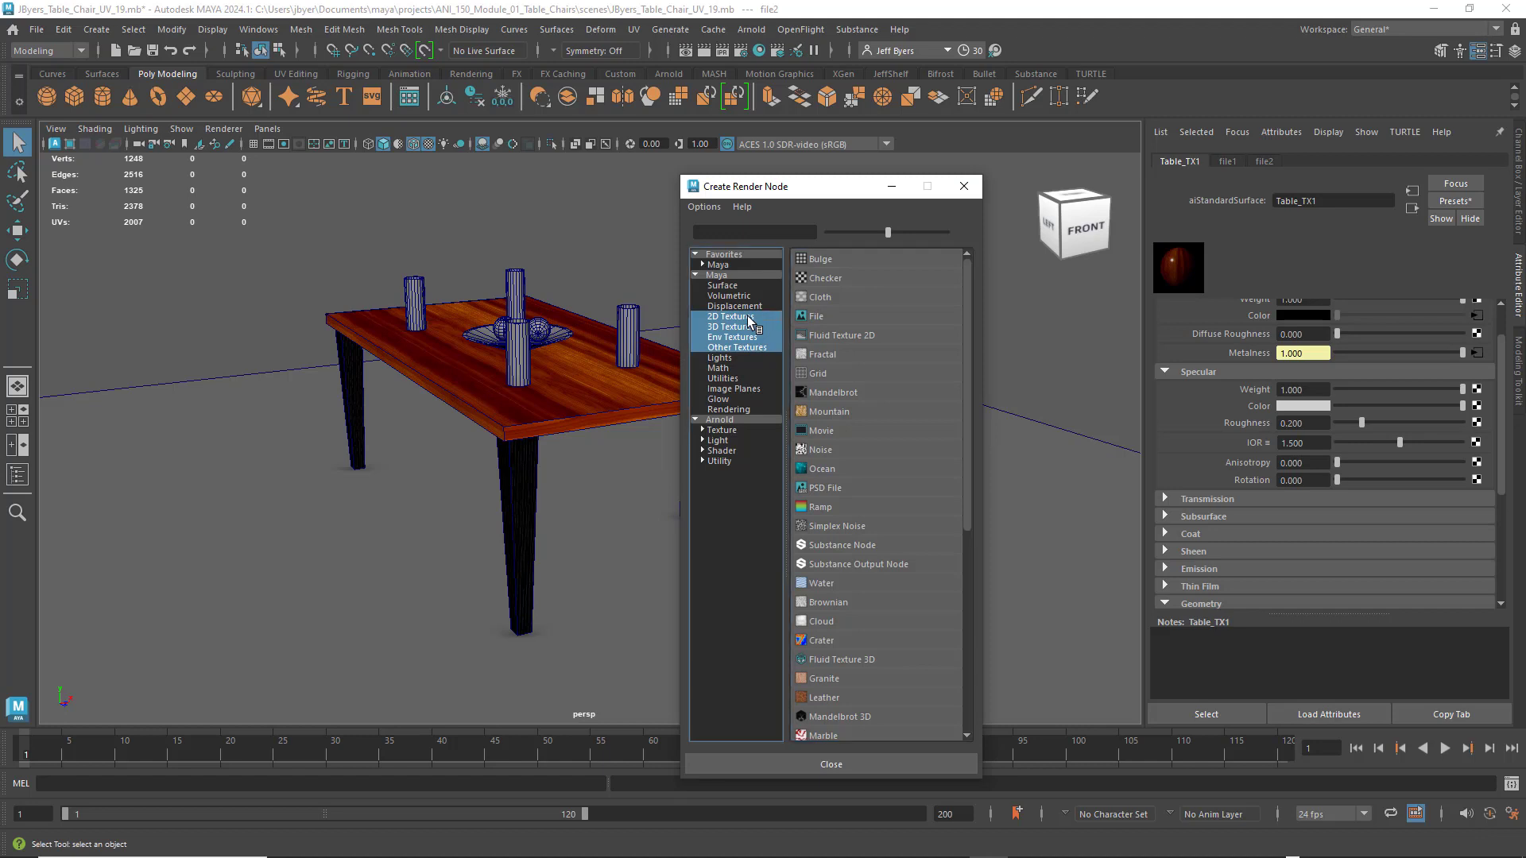
left_click(765, 317)
left_click(817, 317)
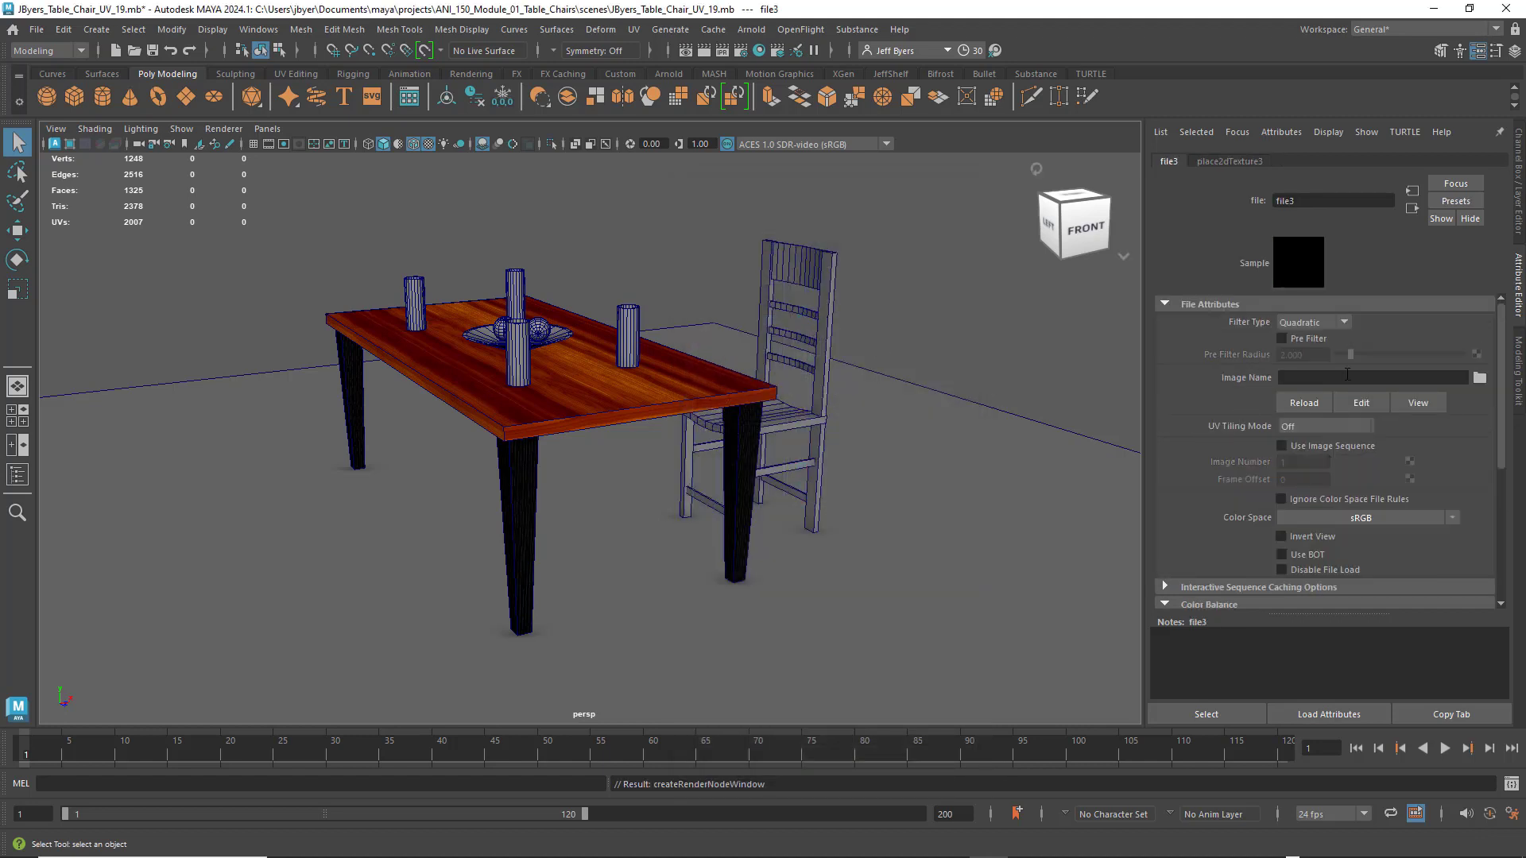
Turn off the roughness texture's filter type and load Table_Roughness.1001.png as its image.
left_click(1343, 323)
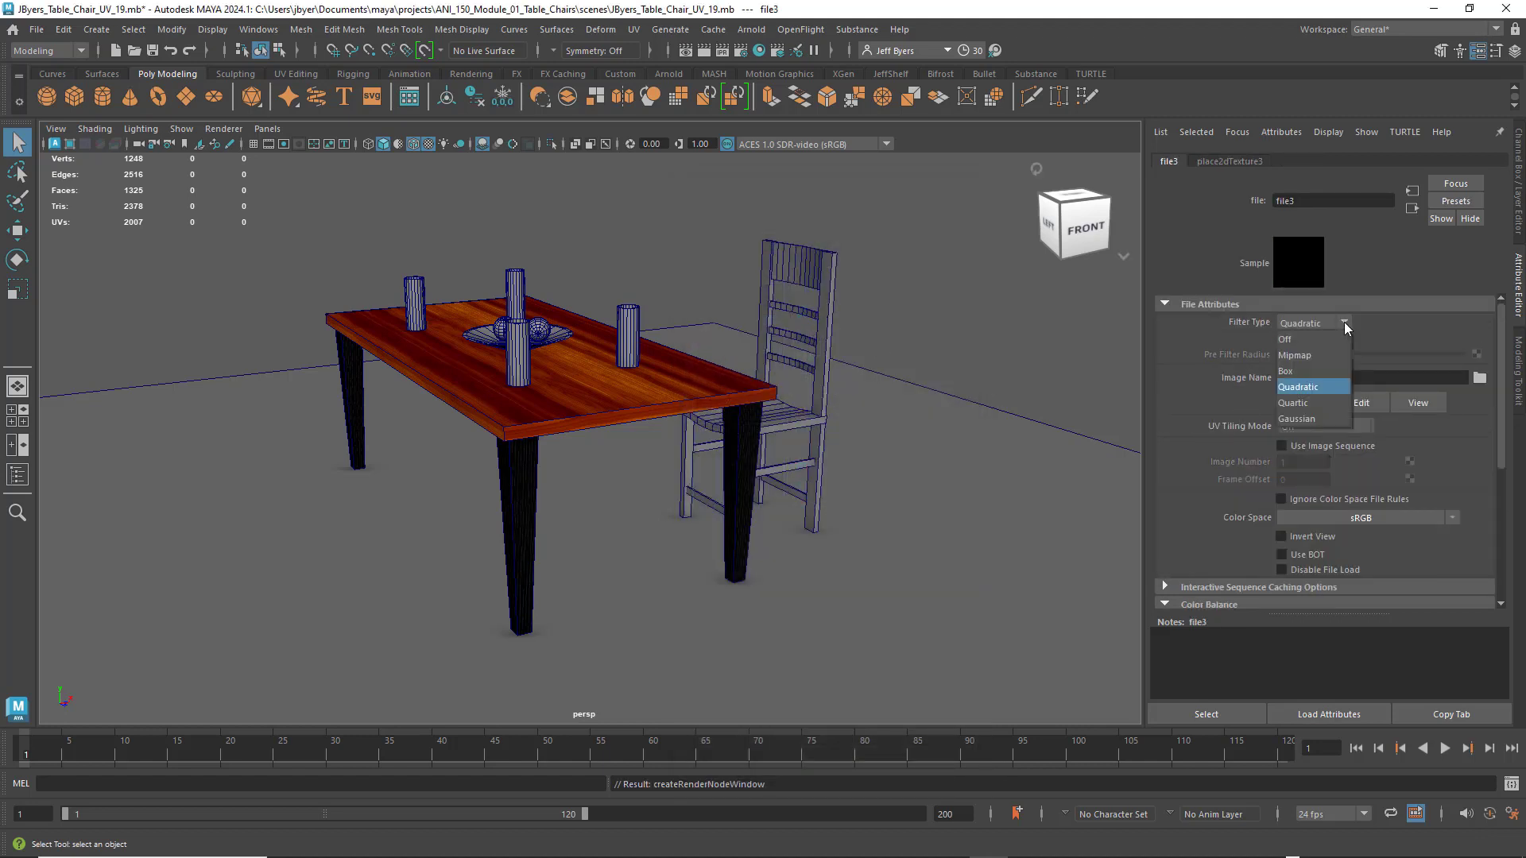
left_click(1292, 338)
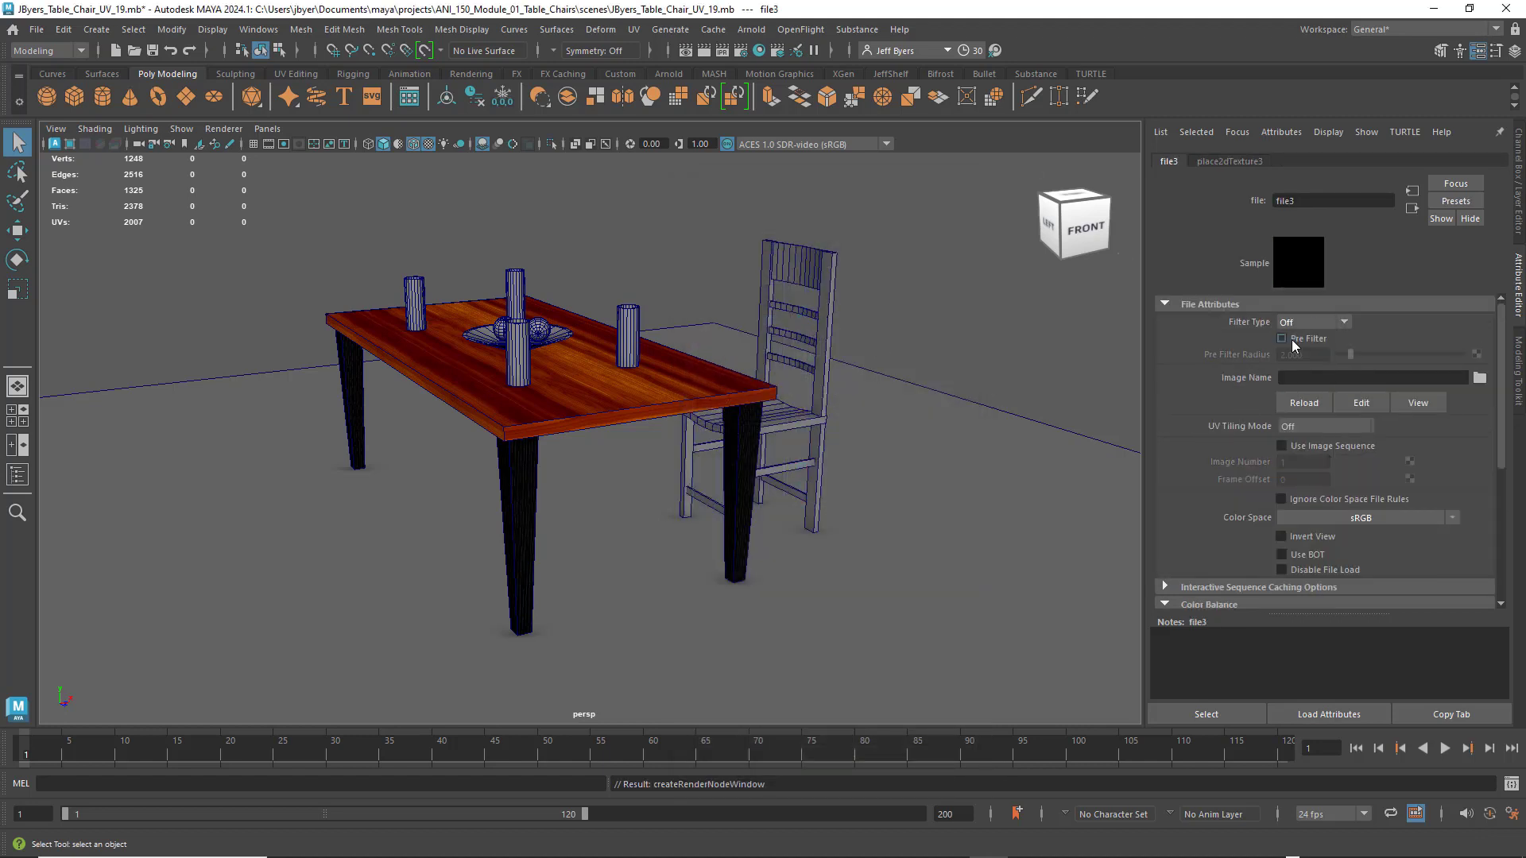
left_click(1480, 378)
scroll(608, 385, "down", 15)
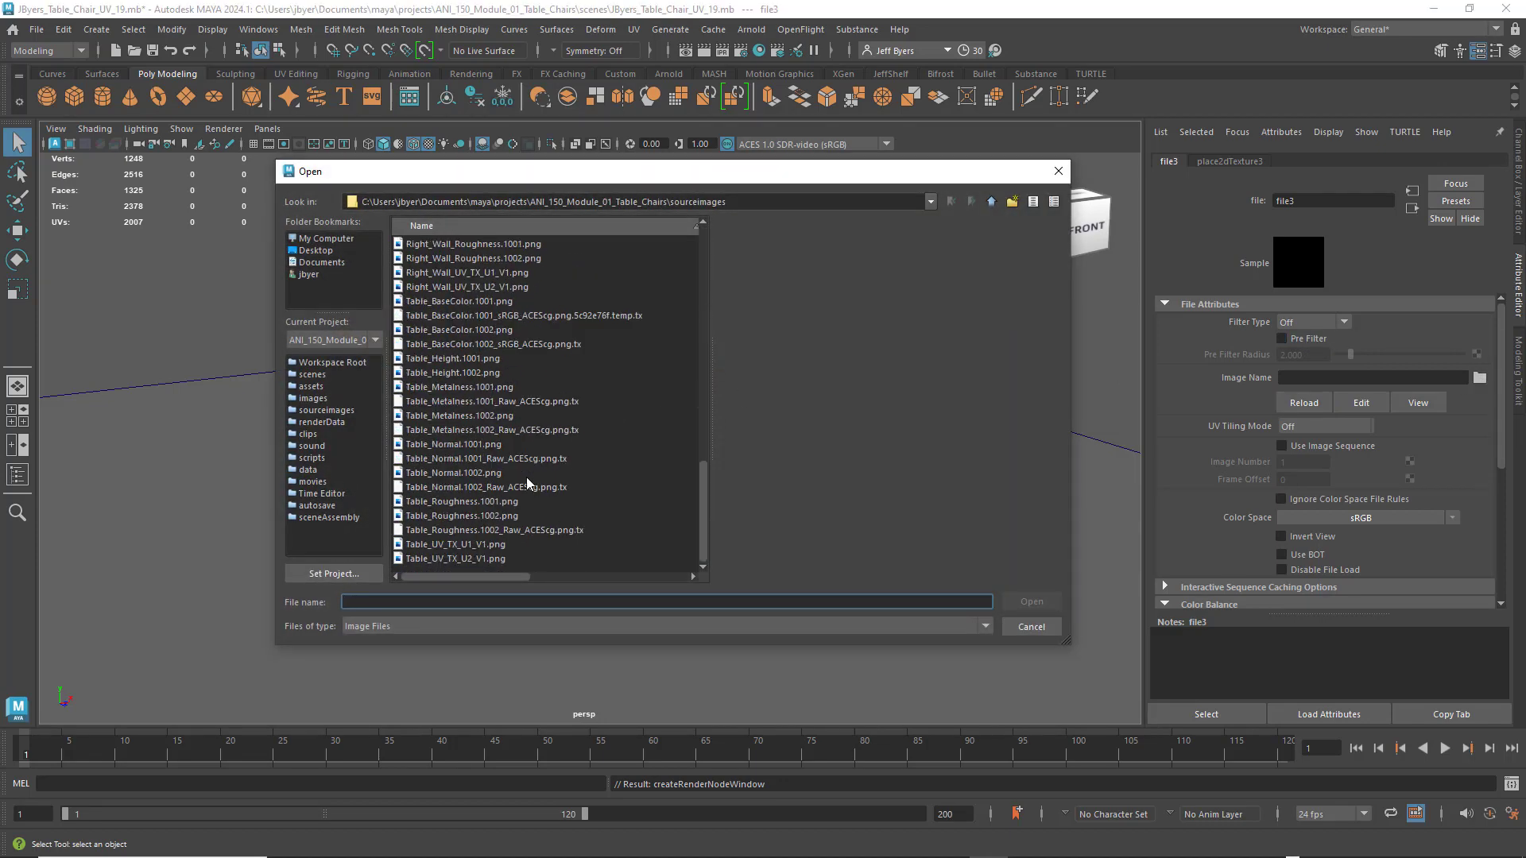
left_click(461, 507)
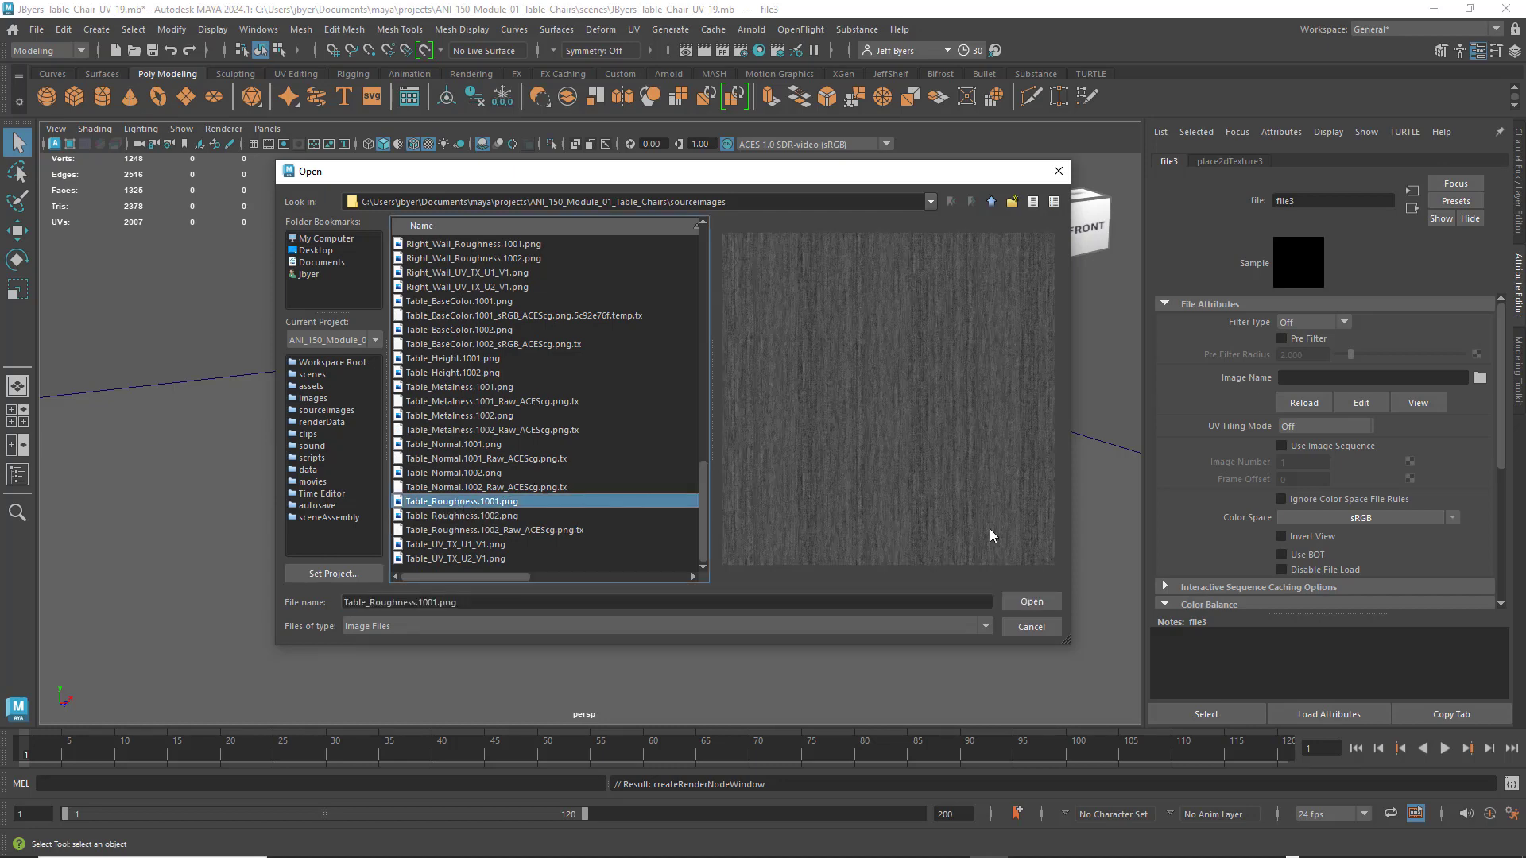
left_click(1033, 603)
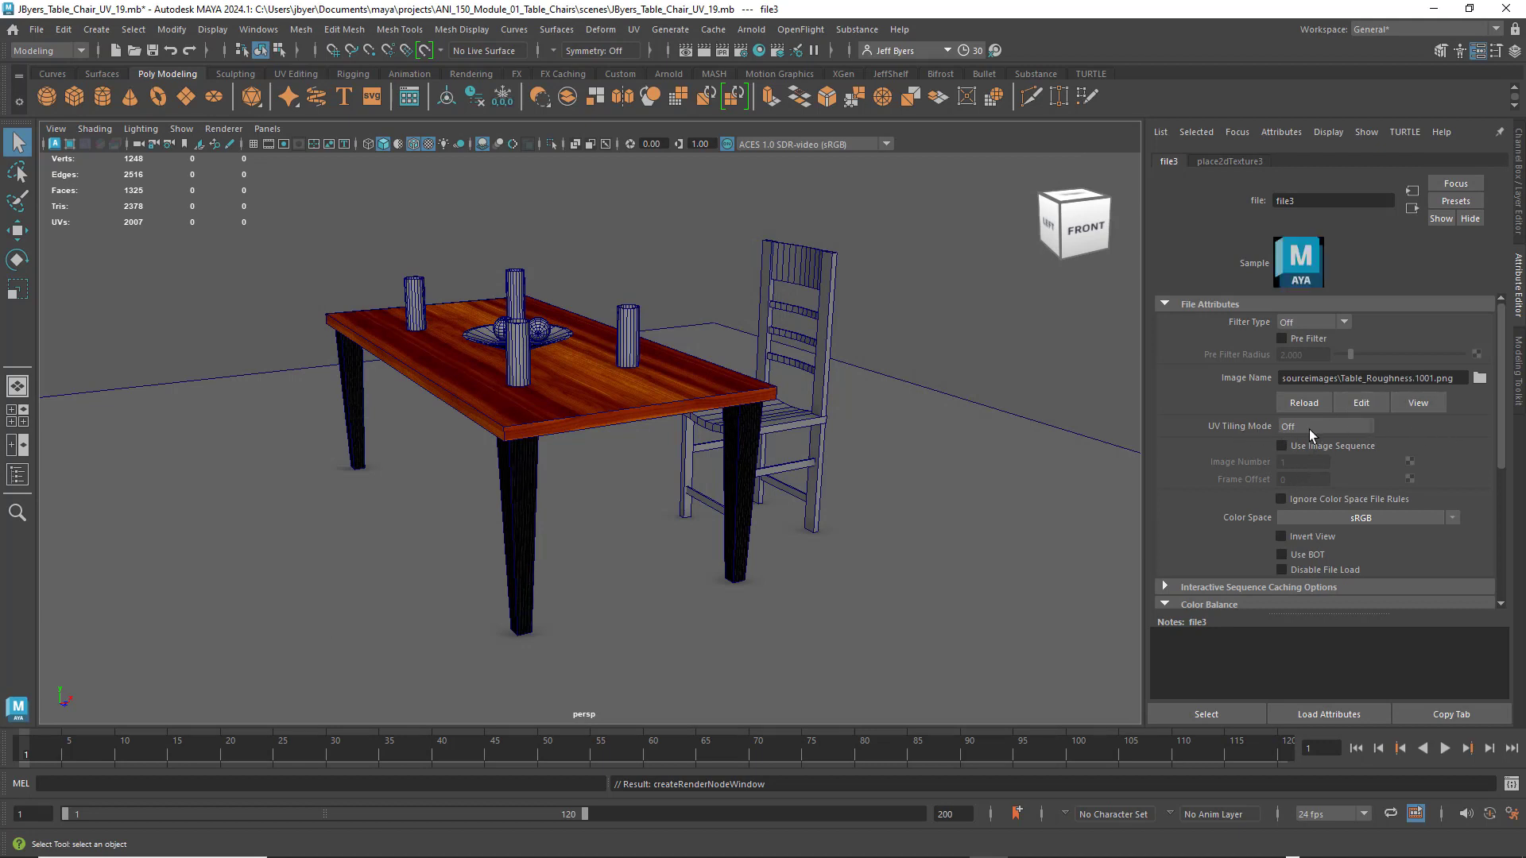
Set the roughness texture's UV tiling mode to UDIM (Mari) and generate its tile preview.
left_click(1370, 429)
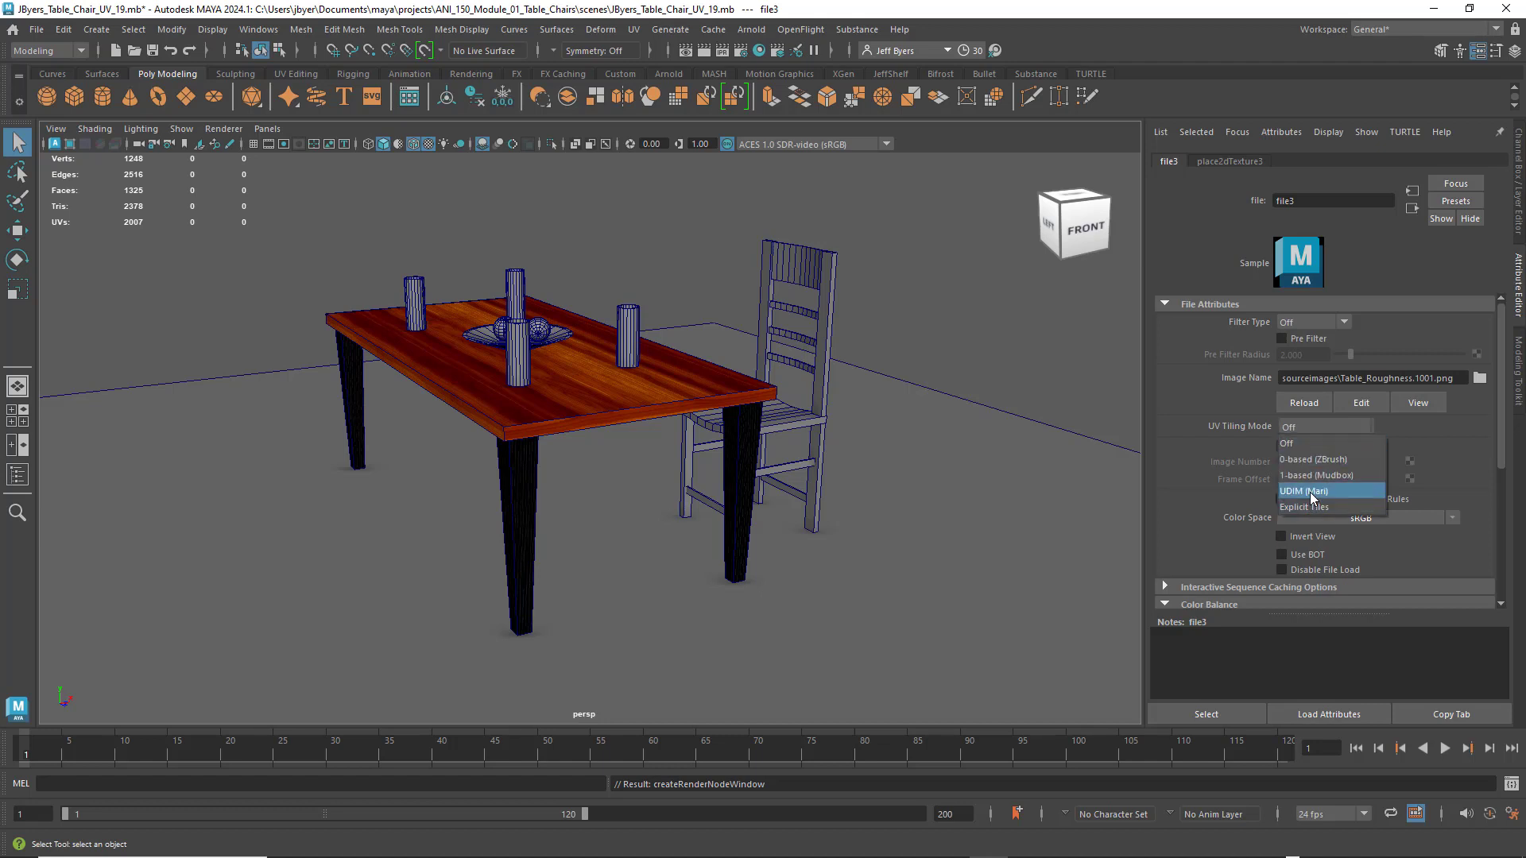
left_click(1311, 492)
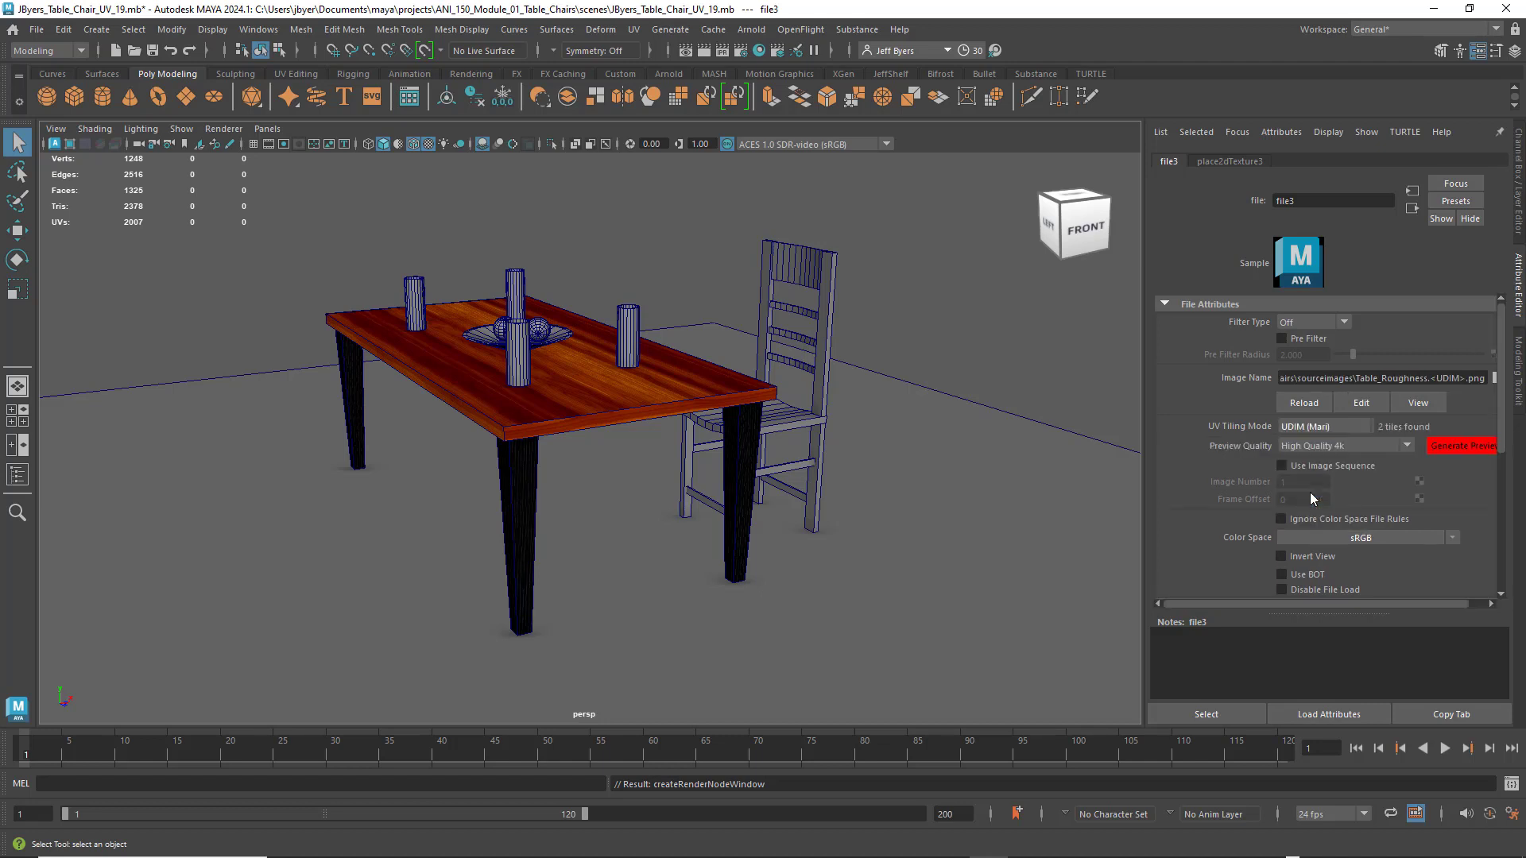
left_click(1449, 447)
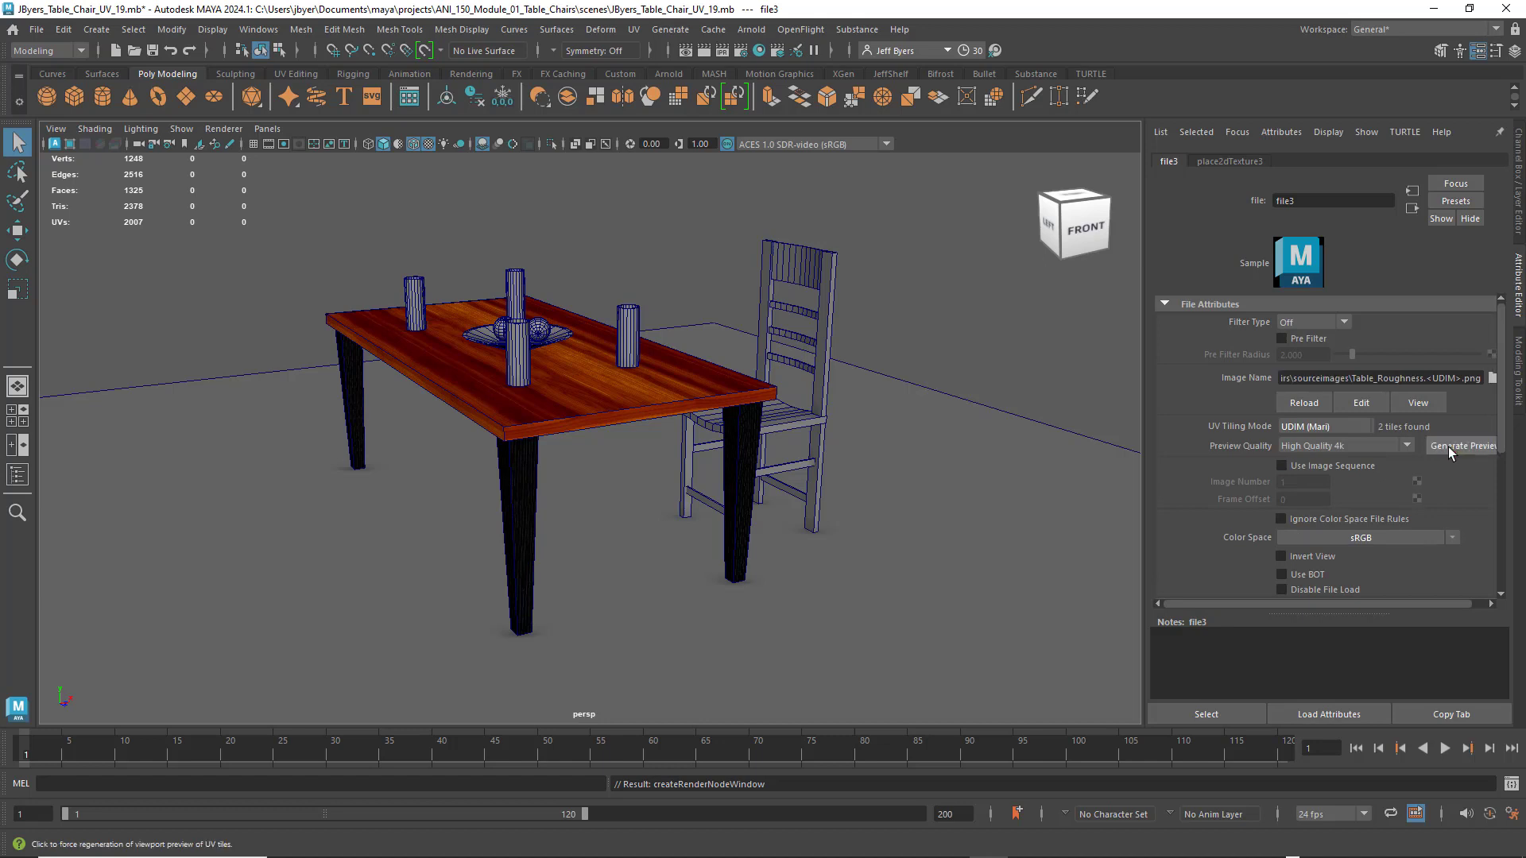
Set the roughness texture's color space to the utility option Raw and enable Alpha Is Luminance.
scroll(1430, 496, "down", 2)
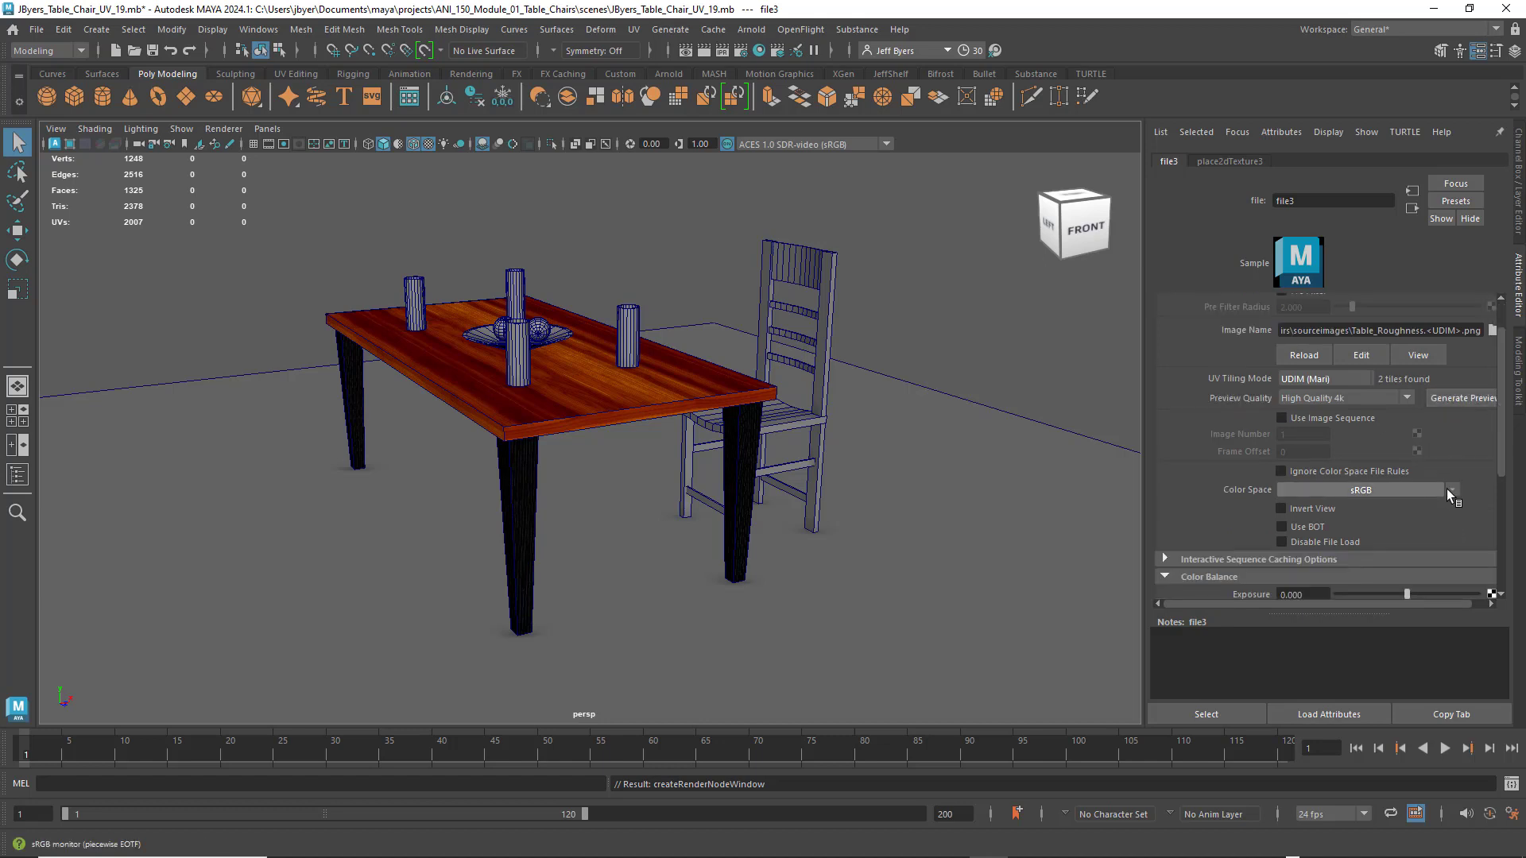
left_click(1452, 490)
mouse_move(1440, 534)
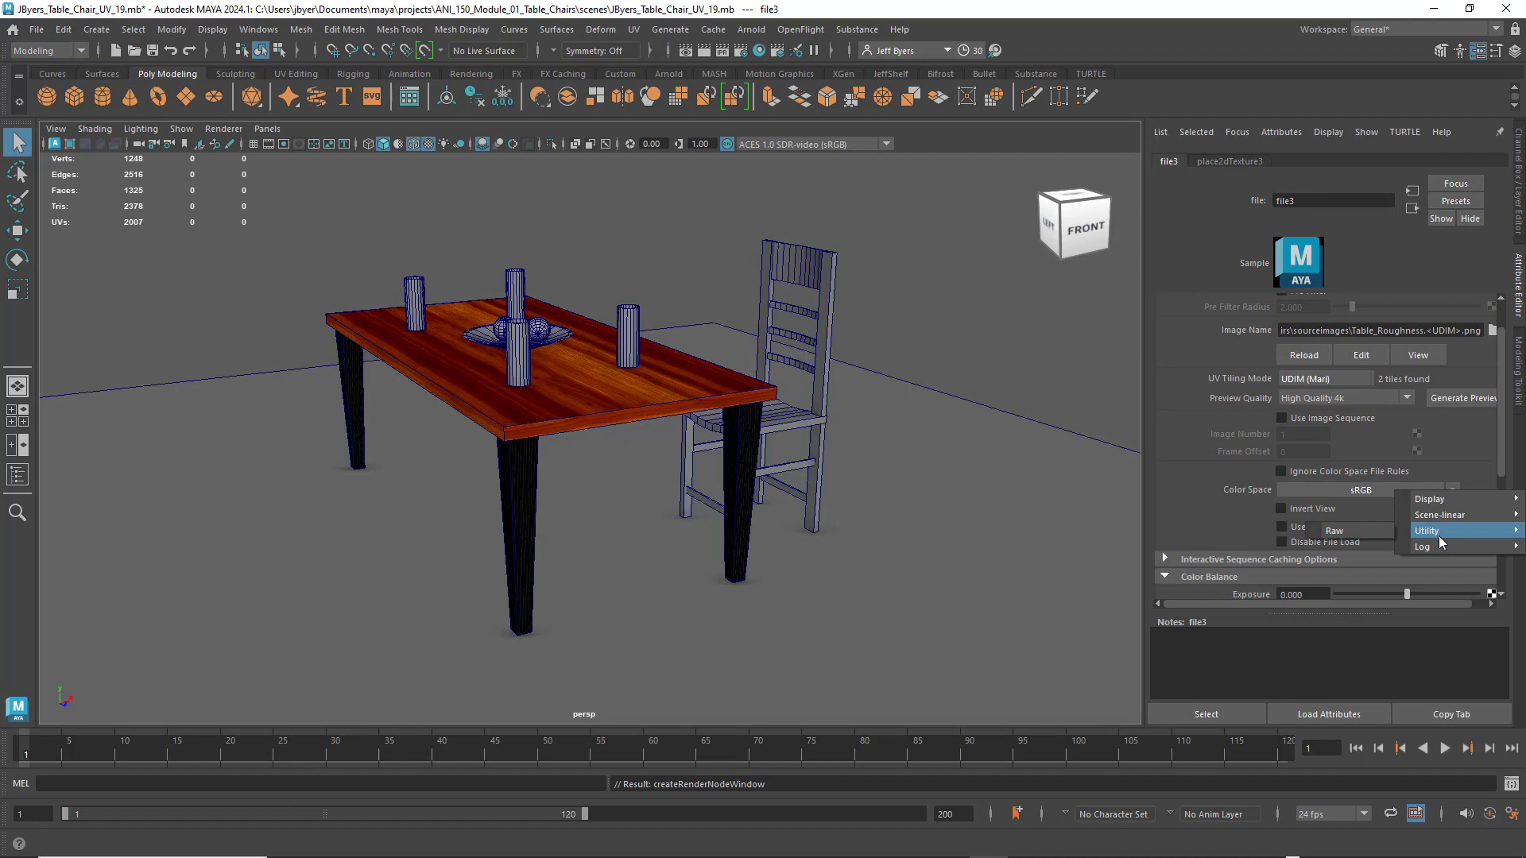
left_click(1347, 535)
scroll(1396, 510, "down", 5)
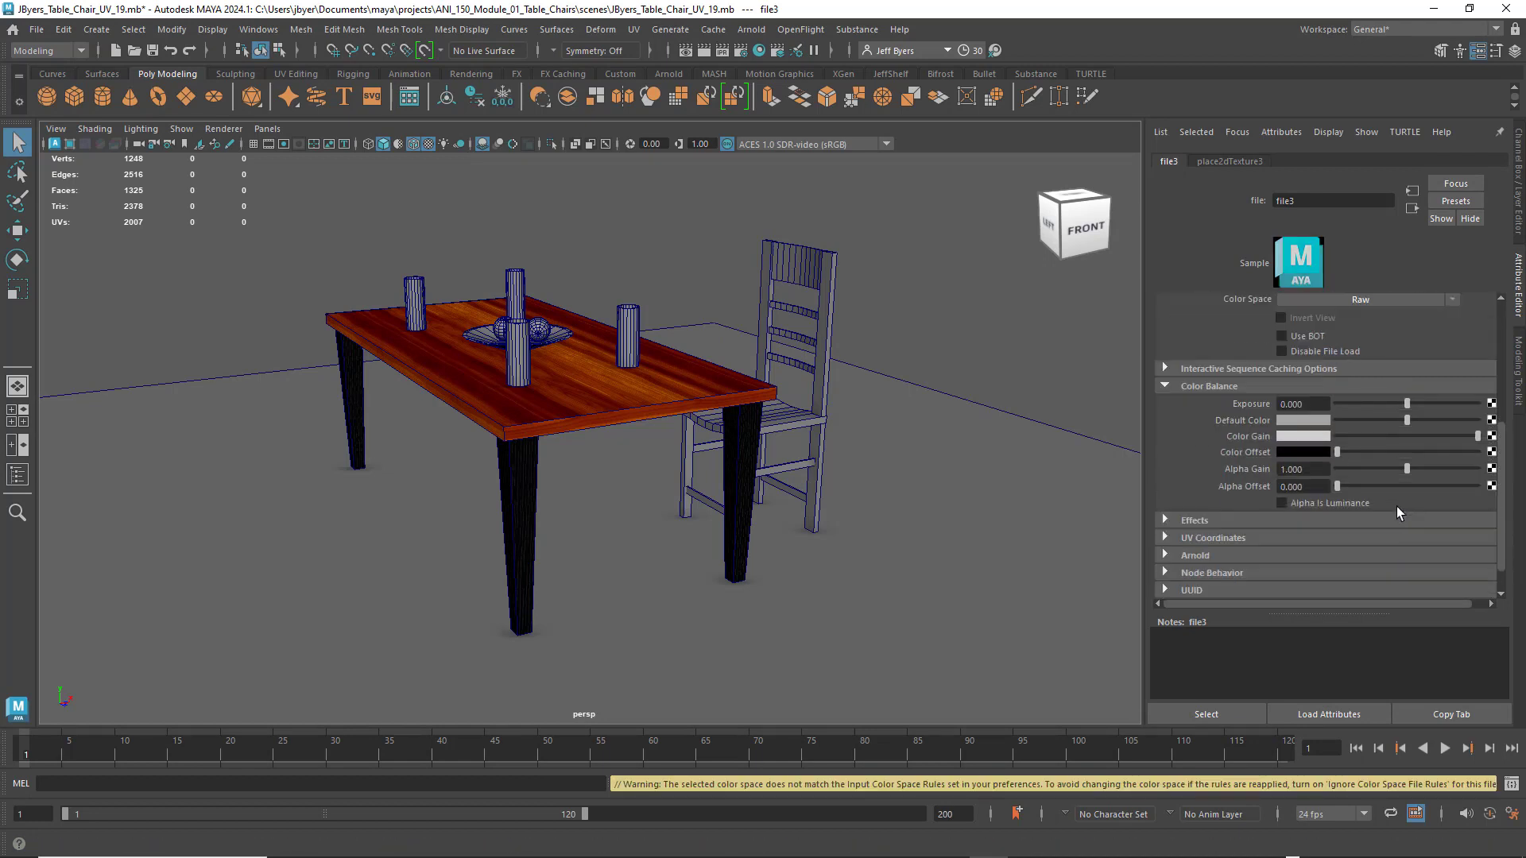
left_click(1281, 502)
scroll(1366, 488, "up", 6)
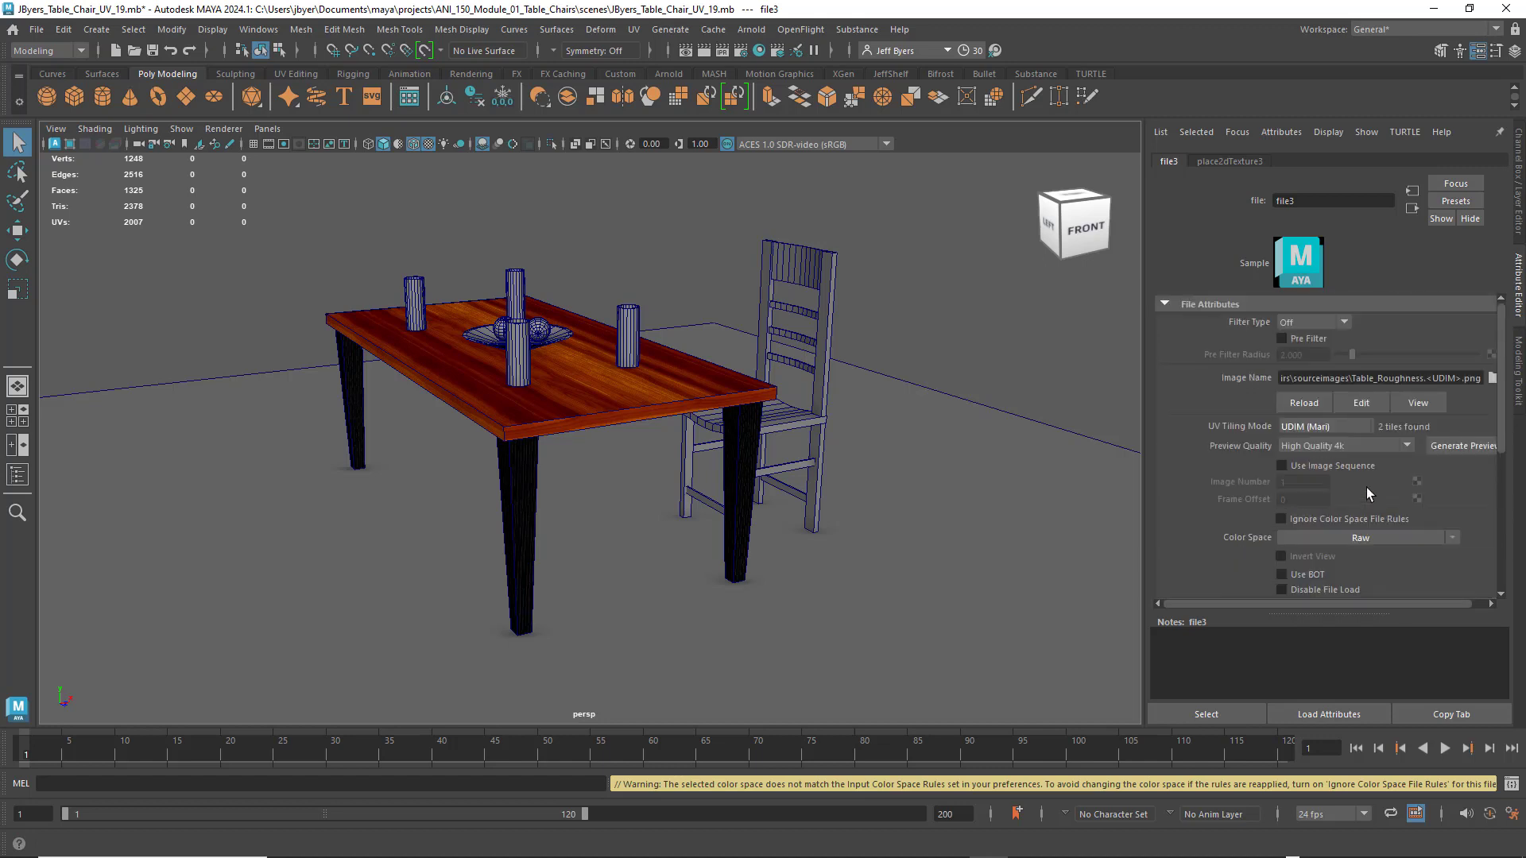
Reselect the table to return to its Table_TX1 material and connect a 2D File texture to the geometry's Bump Mapping.
left_click(1412, 209)
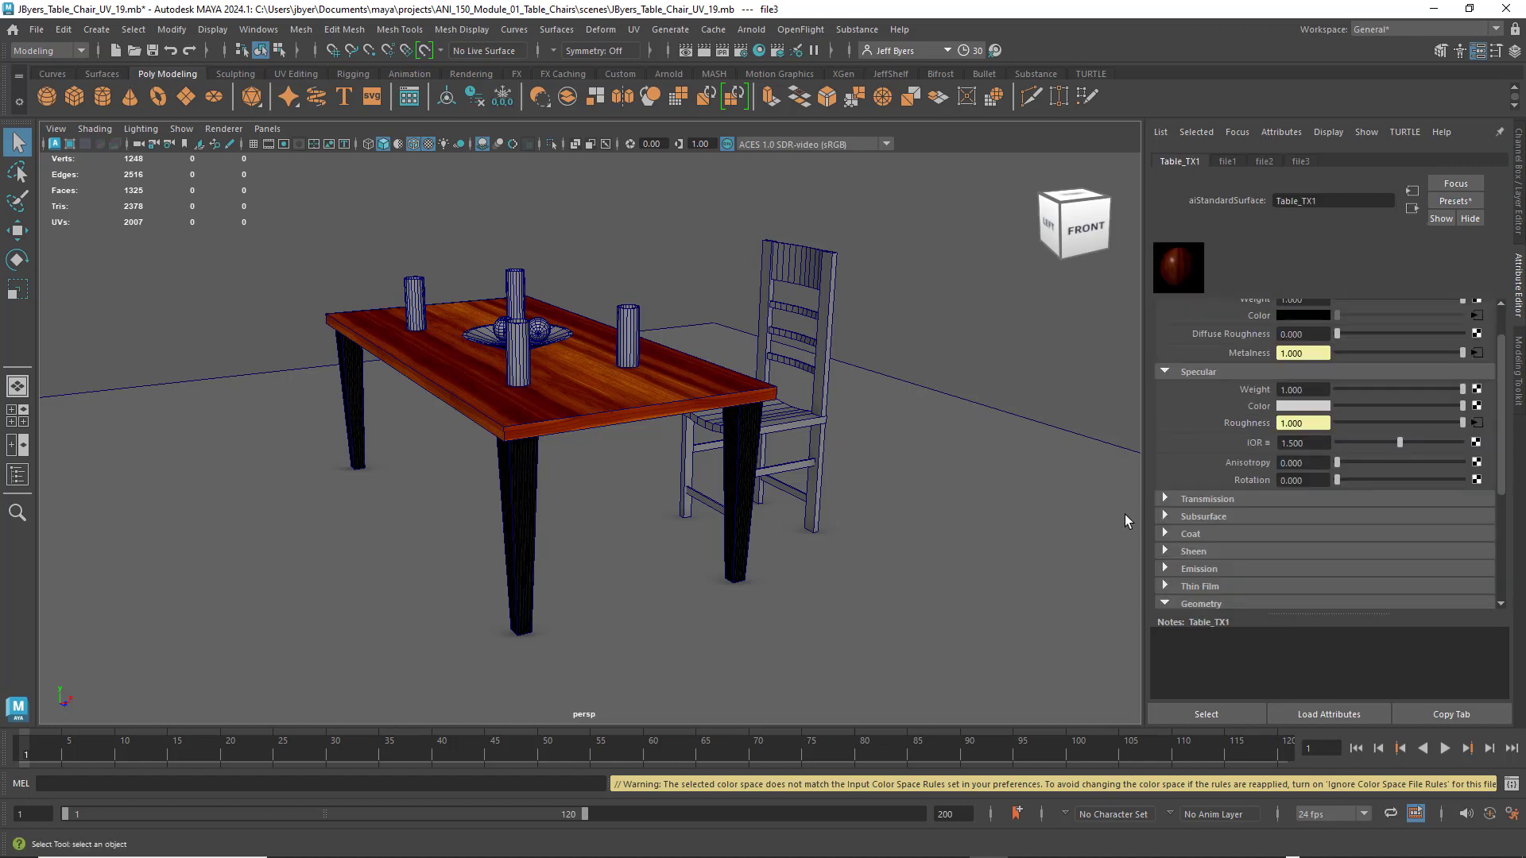
left_click(961, 351)
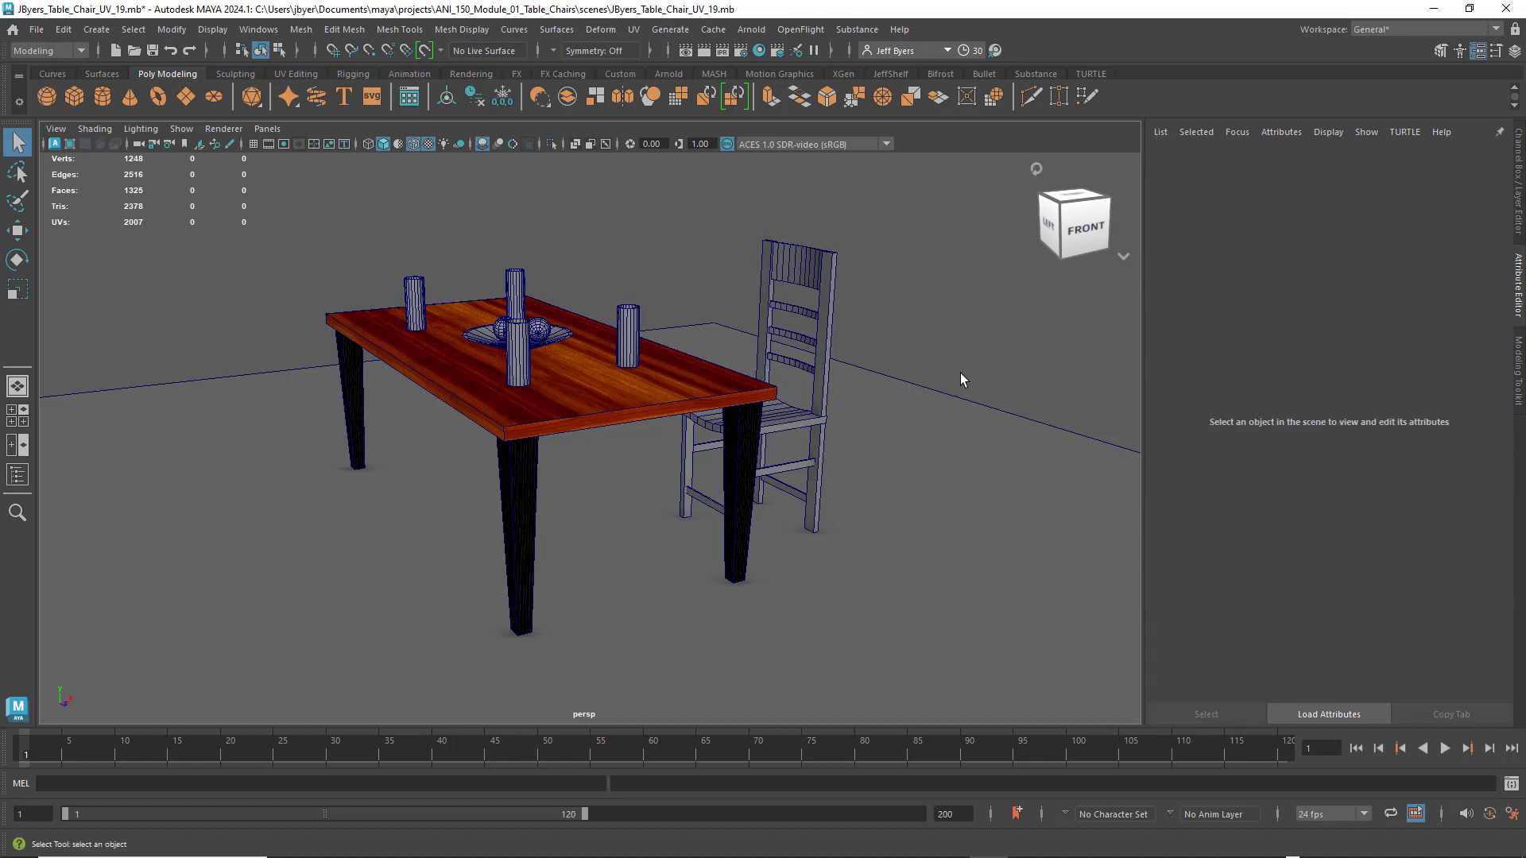
left_click(636, 411)
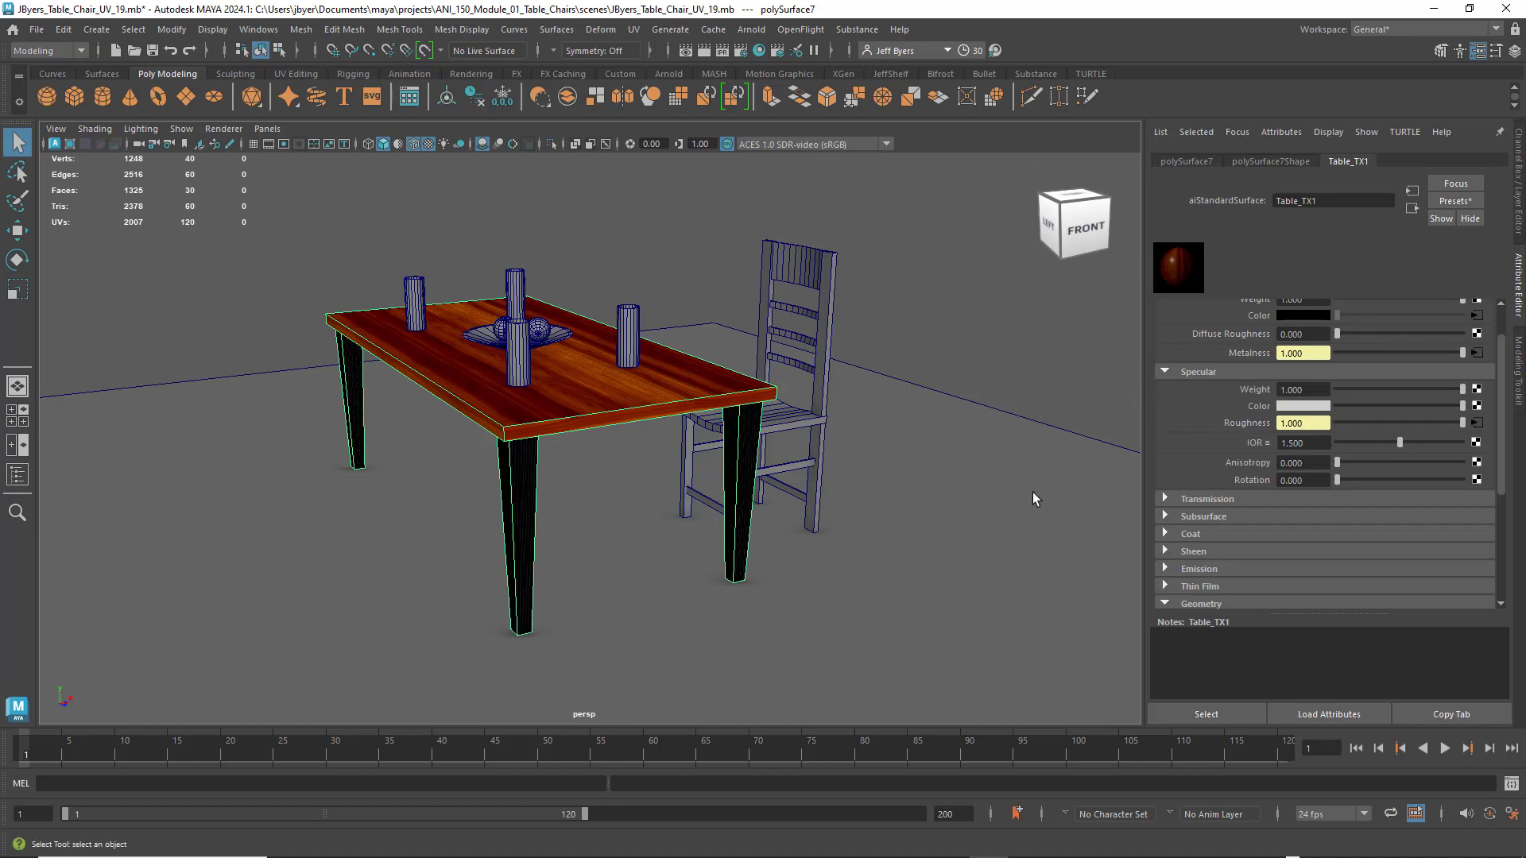
scroll(1477, 449, "down", 5)
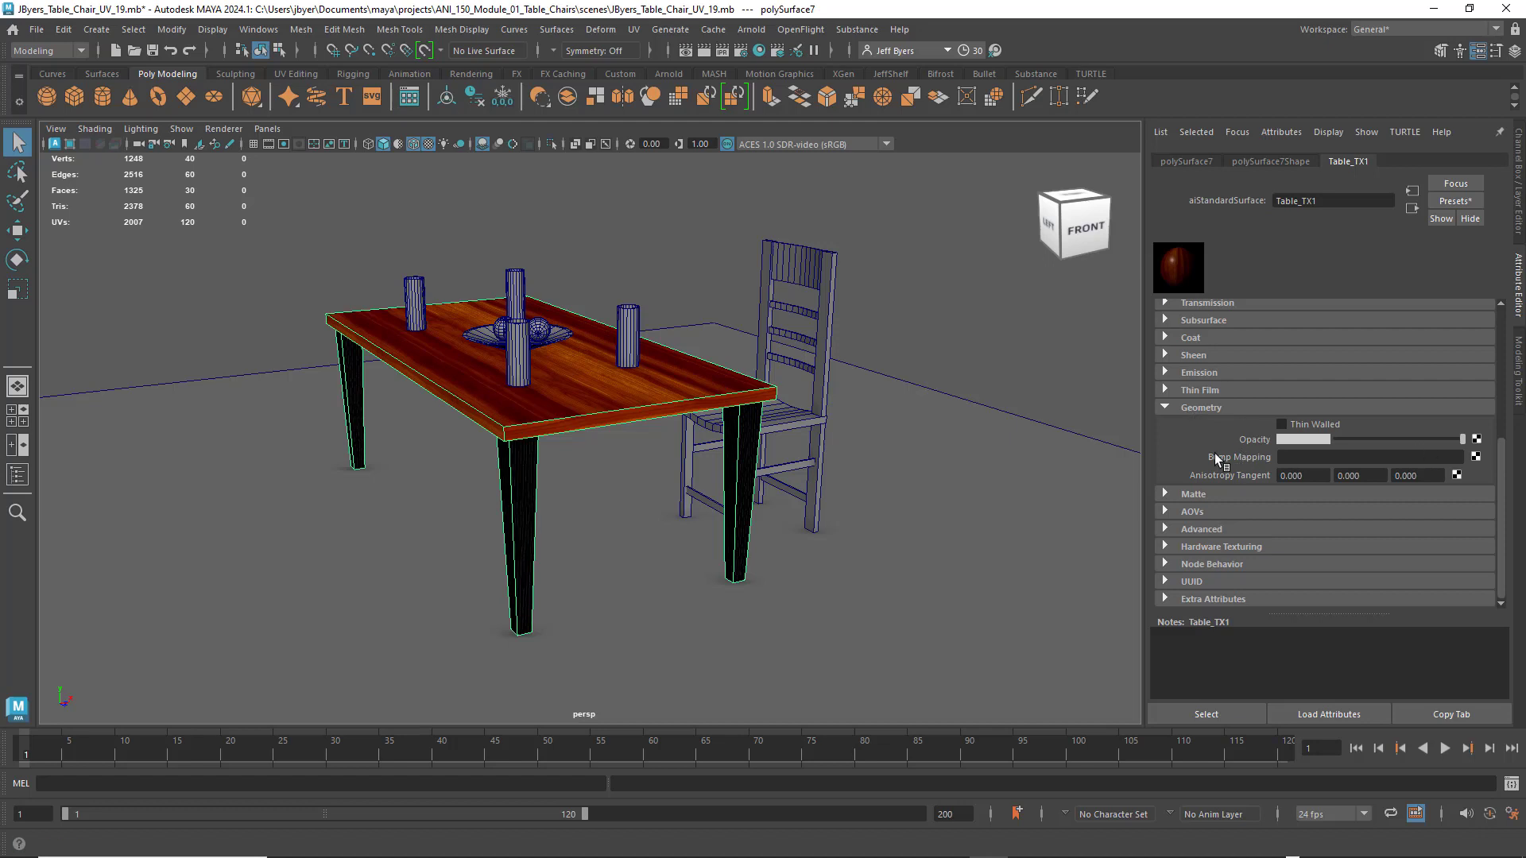
left_click(1476, 458)
left_click(727, 316)
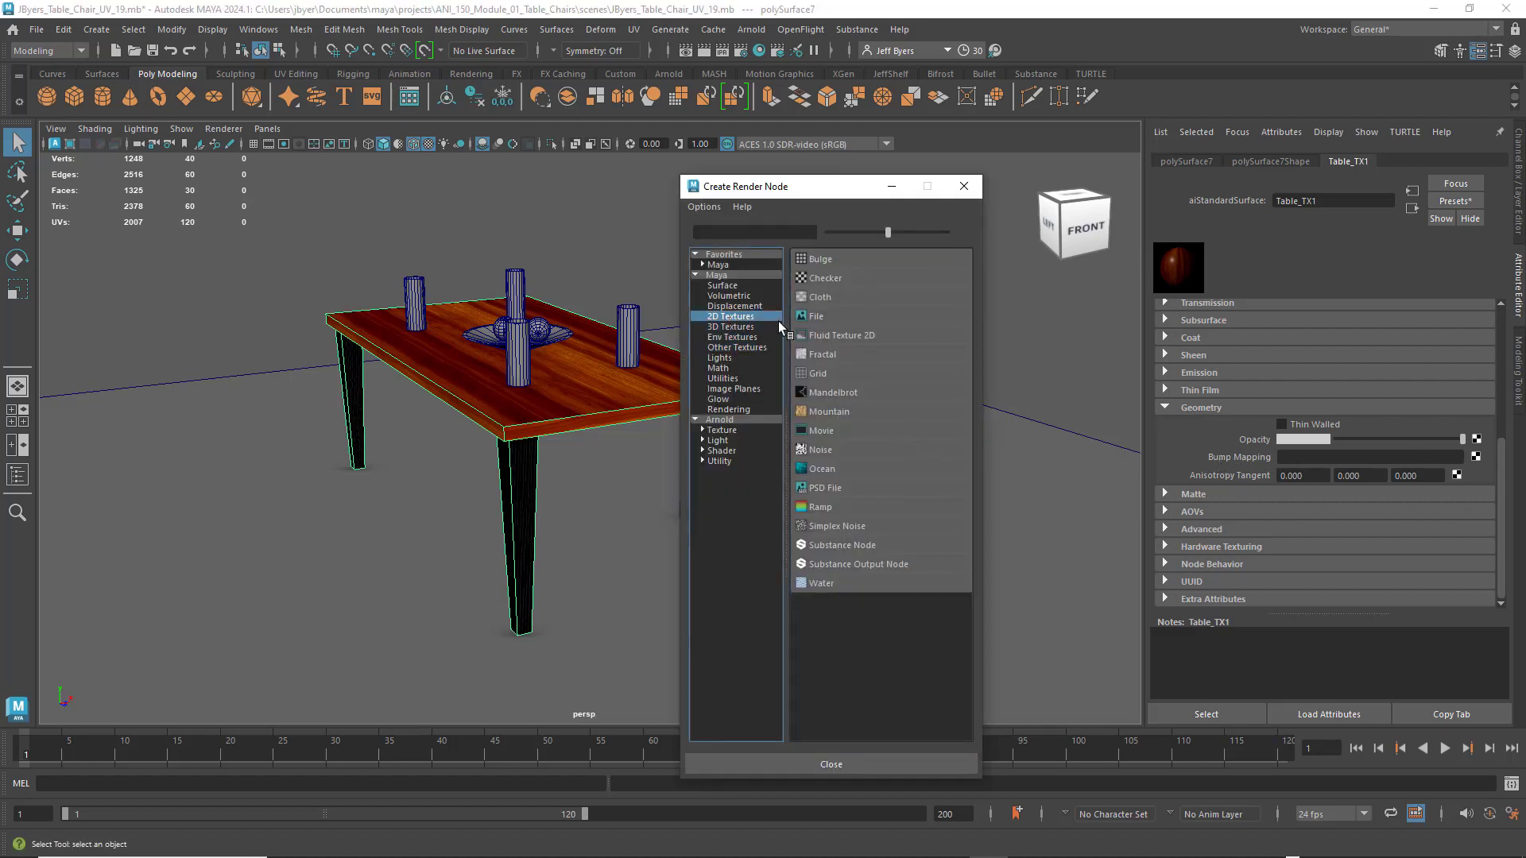
left_click(819, 316)
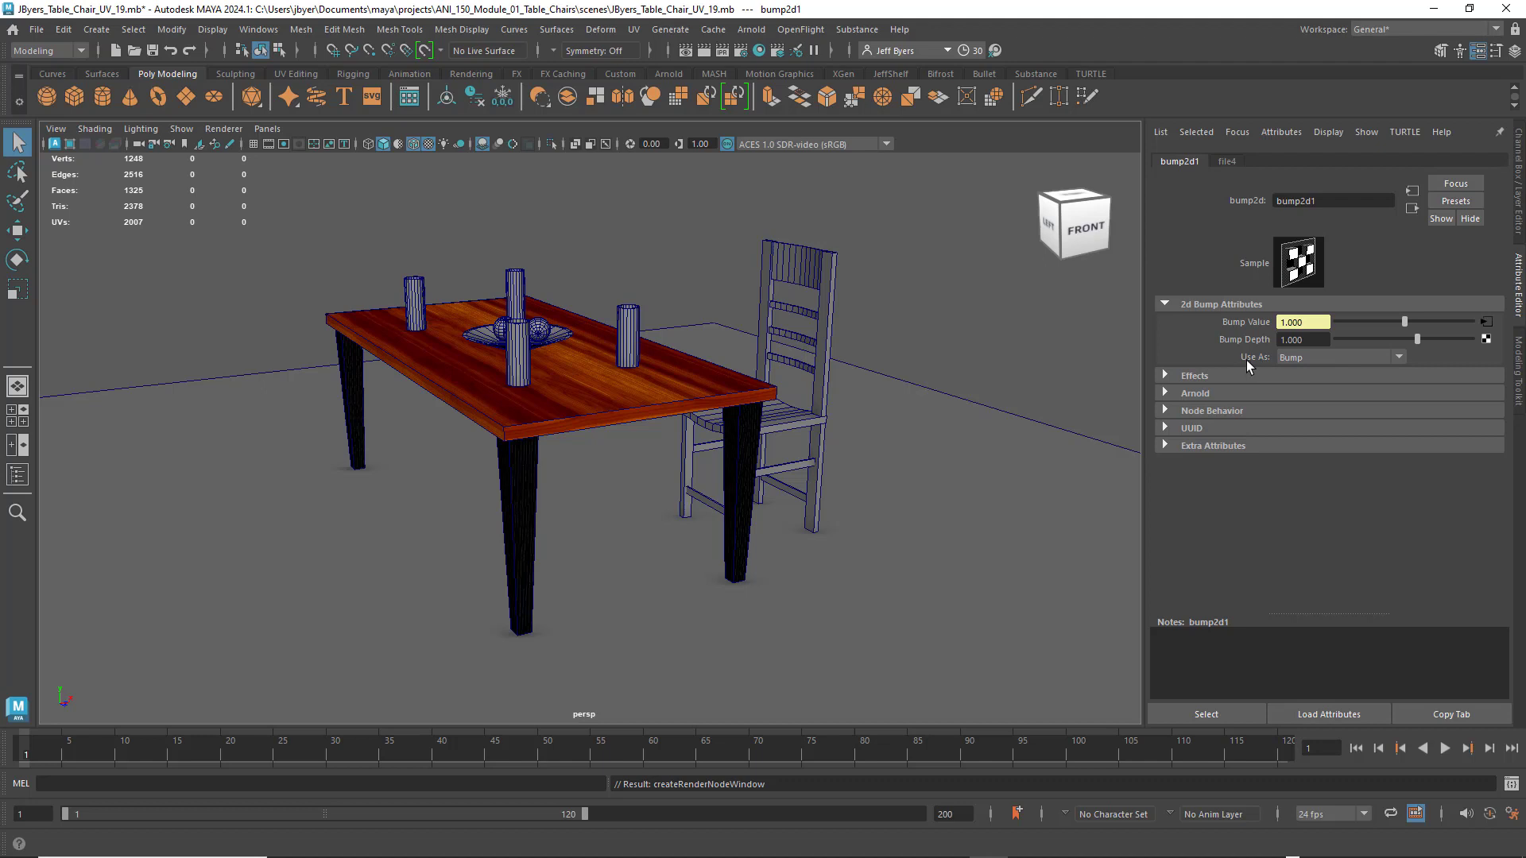
Set the bump node to be used as Tangent Space Normals and open the file texture feeding its bump value.
left_click(1395, 355)
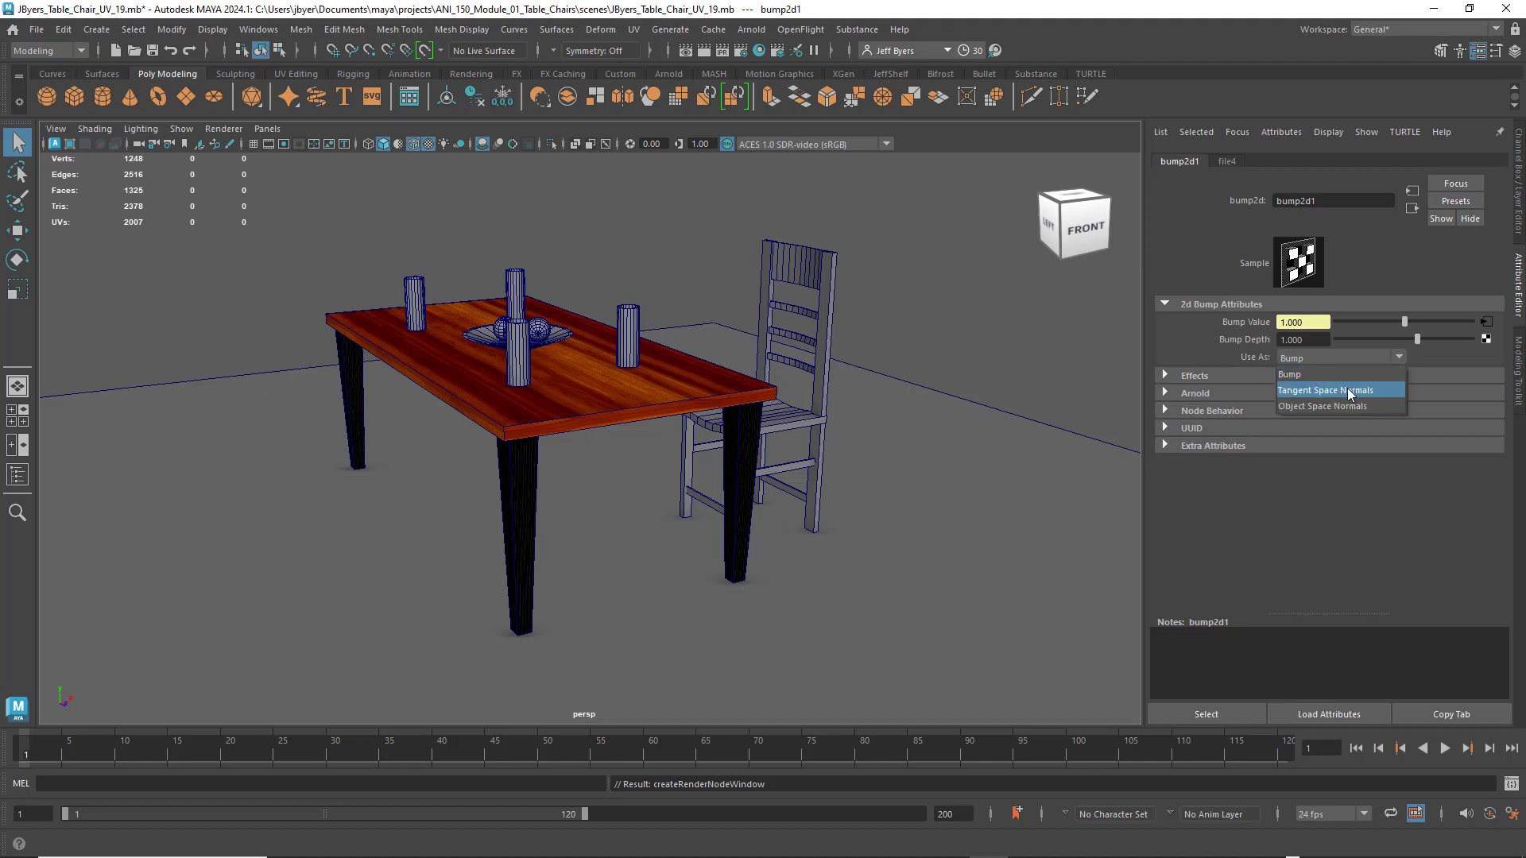
left_click(1349, 391)
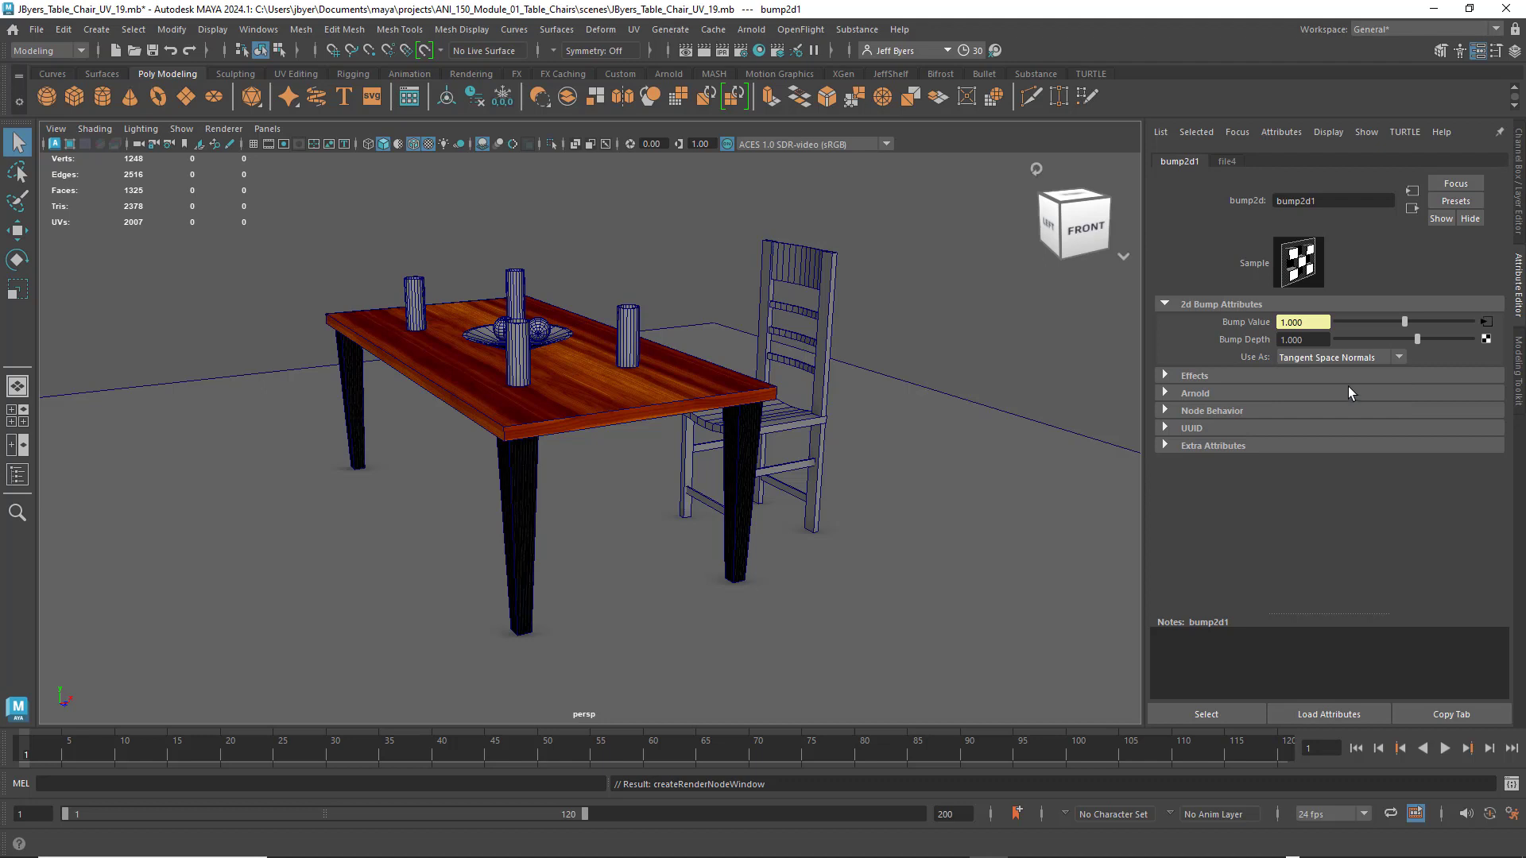
left_click(1485, 322)
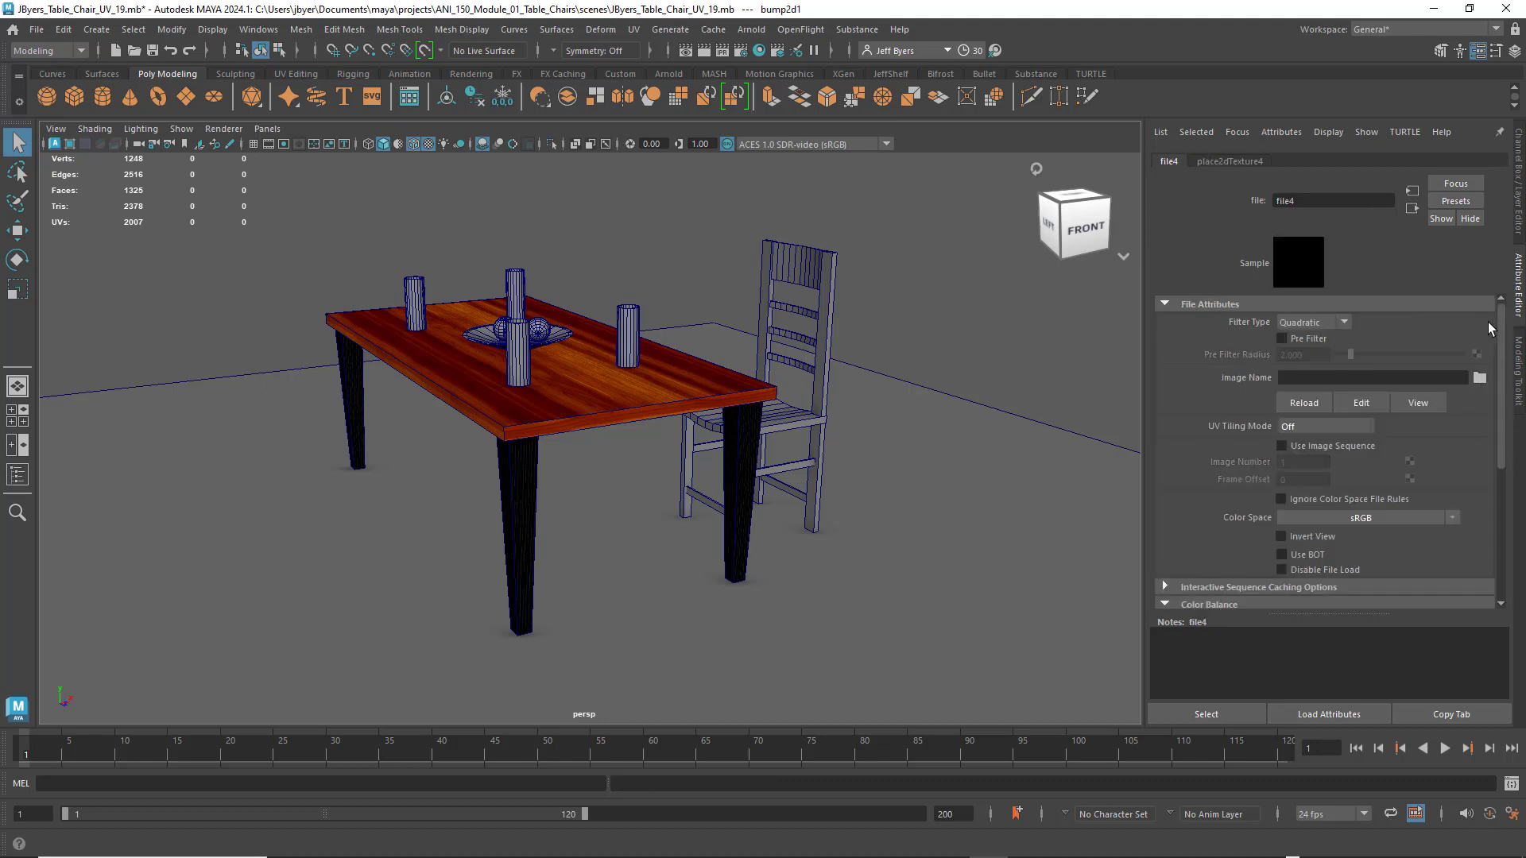
Turn off the normal texture's filter type and load Table_Normal.1001.png as its image.
left_click(1344, 322)
left_click(1302, 339)
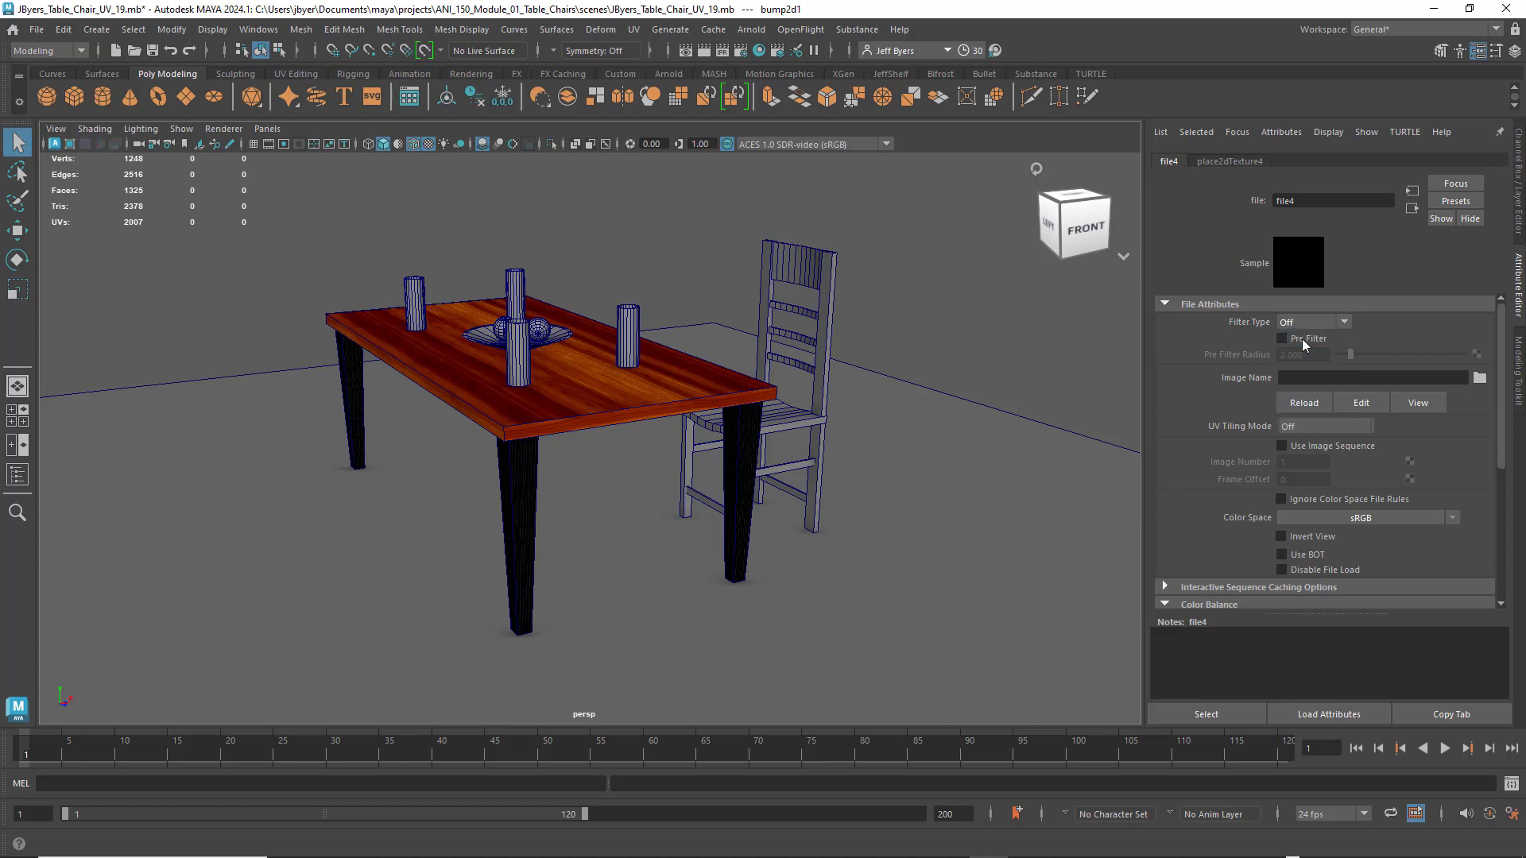
left_click(1480, 379)
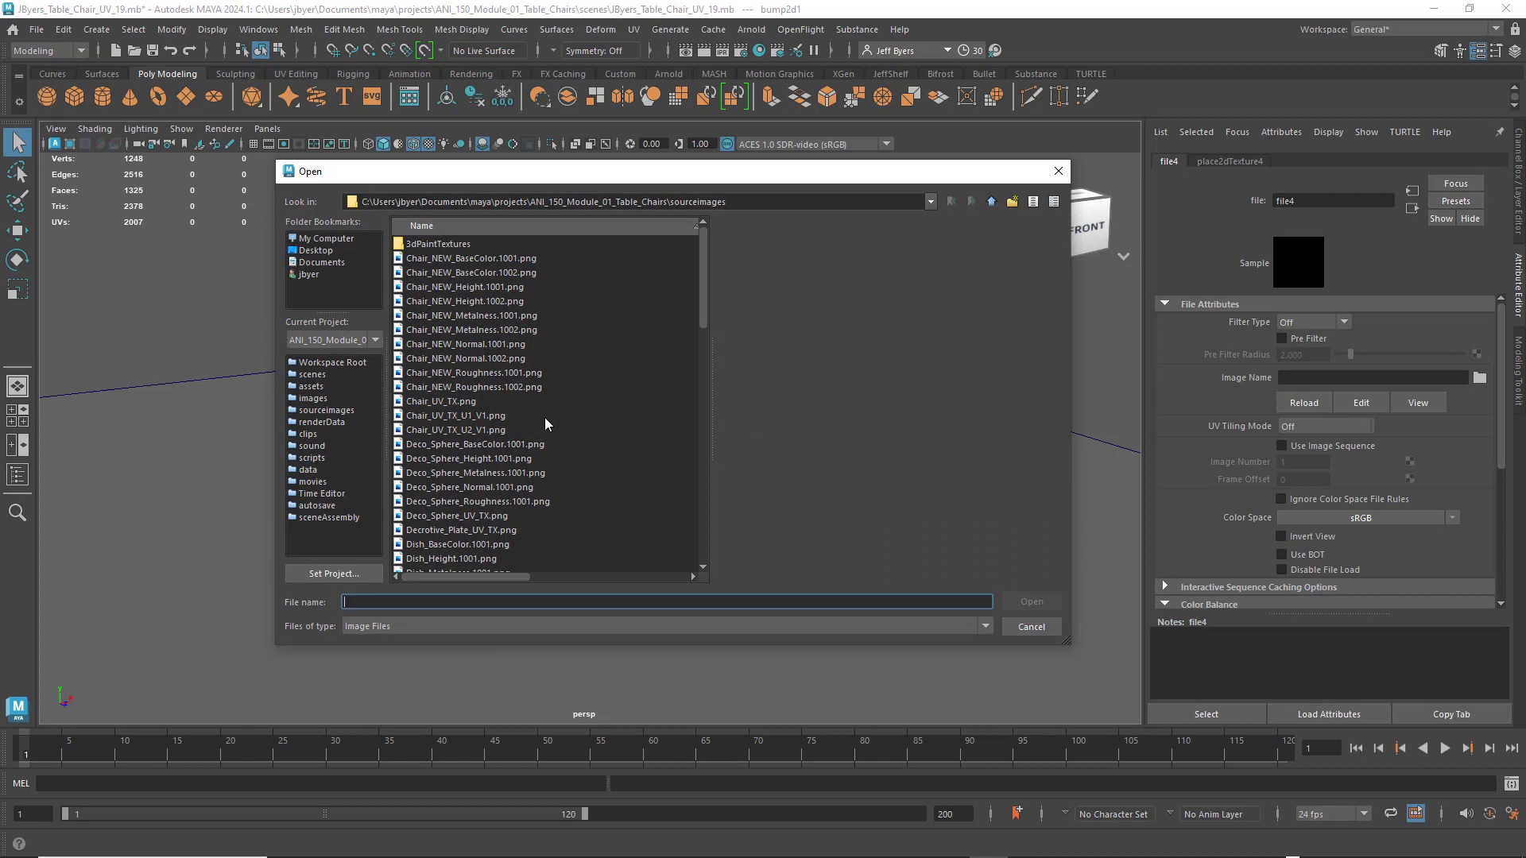
scroll(548, 419, "down", 15)
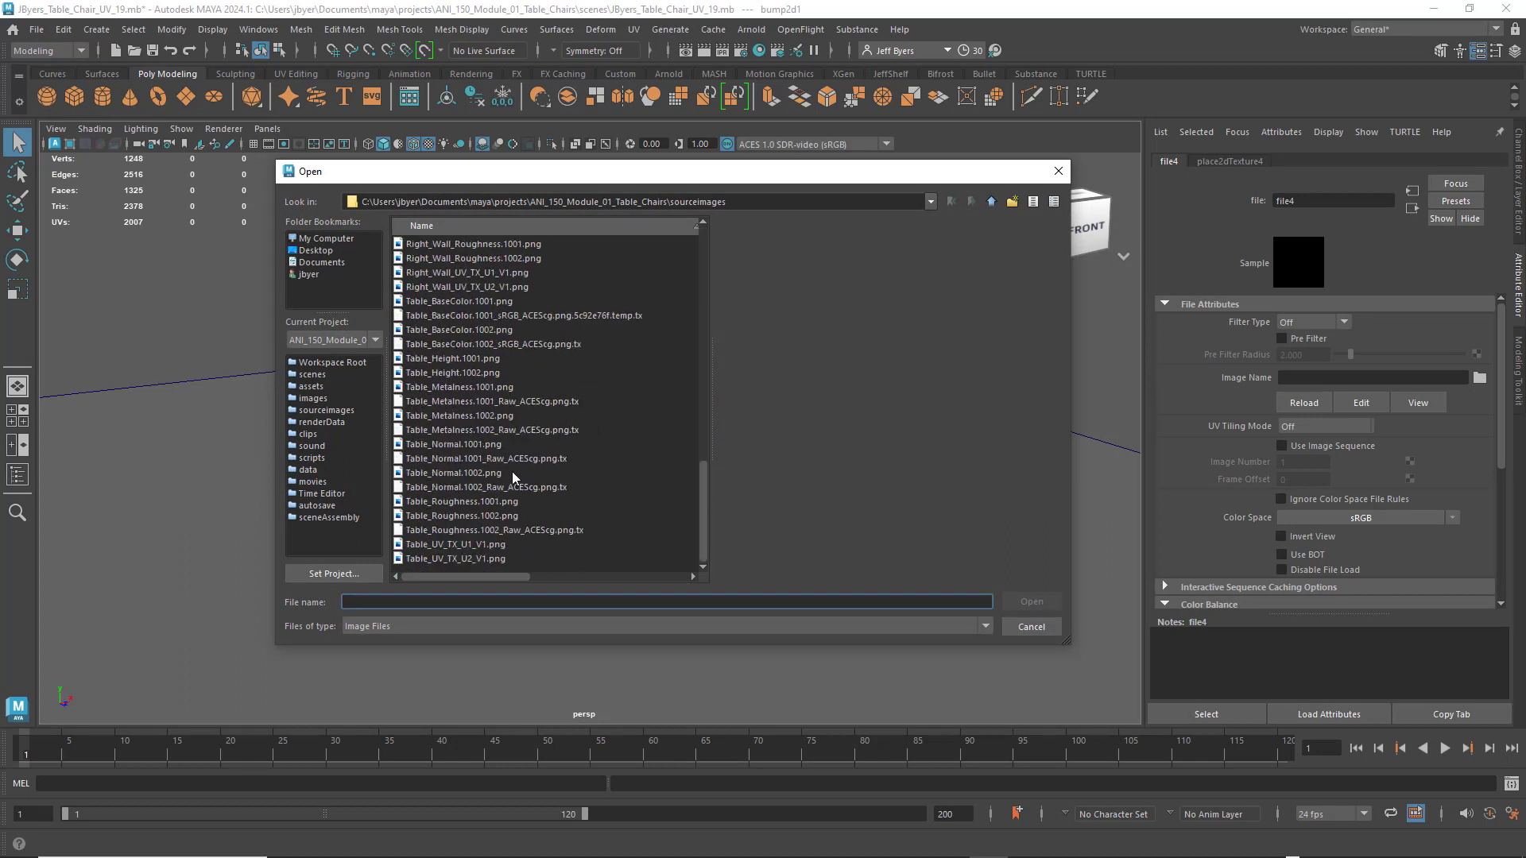
left_click(451, 473)
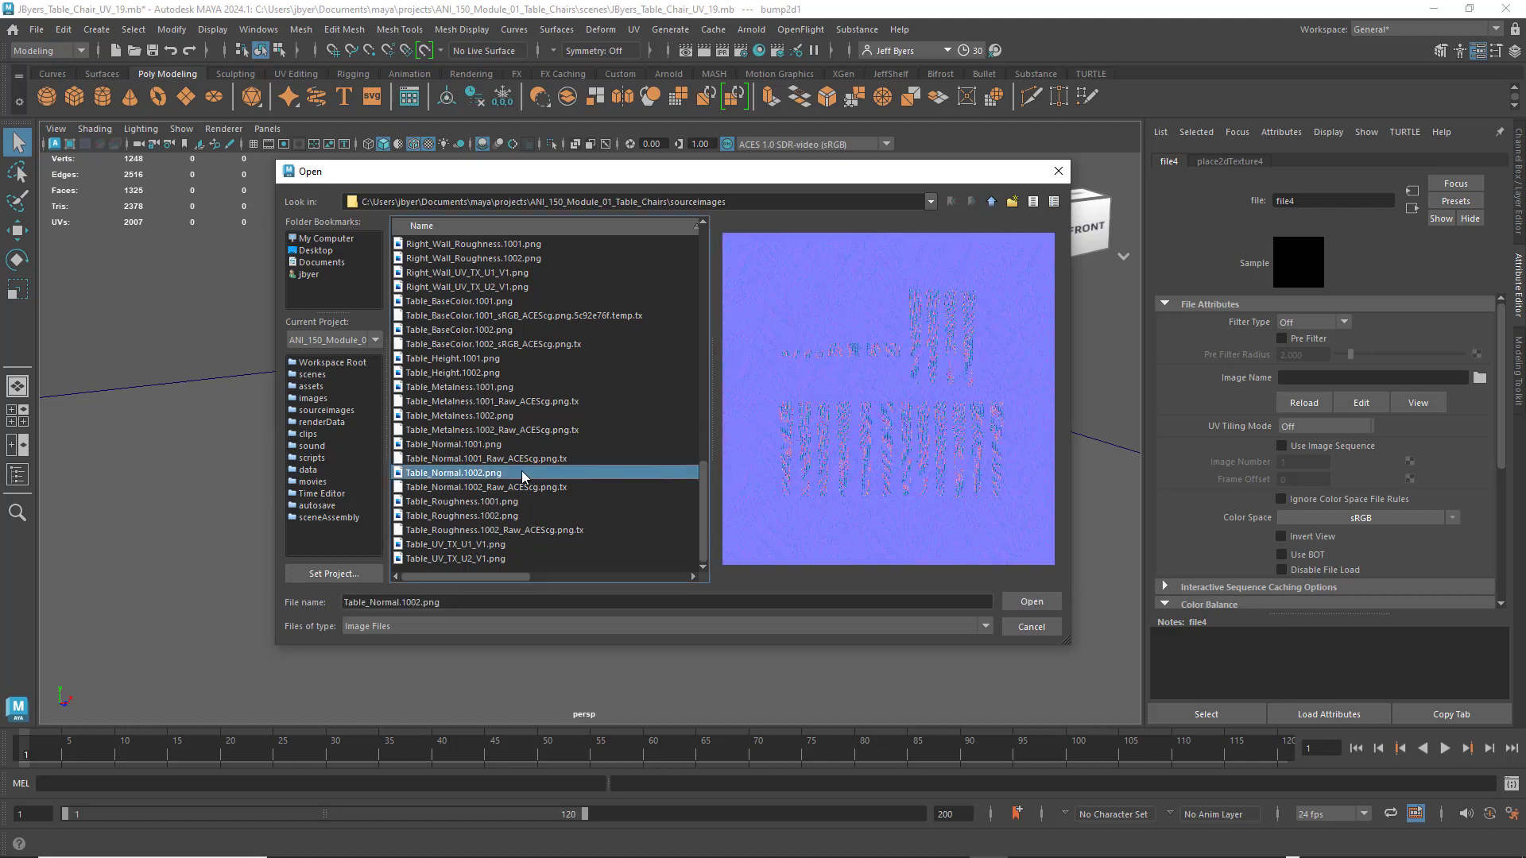
left_click(463, 445)
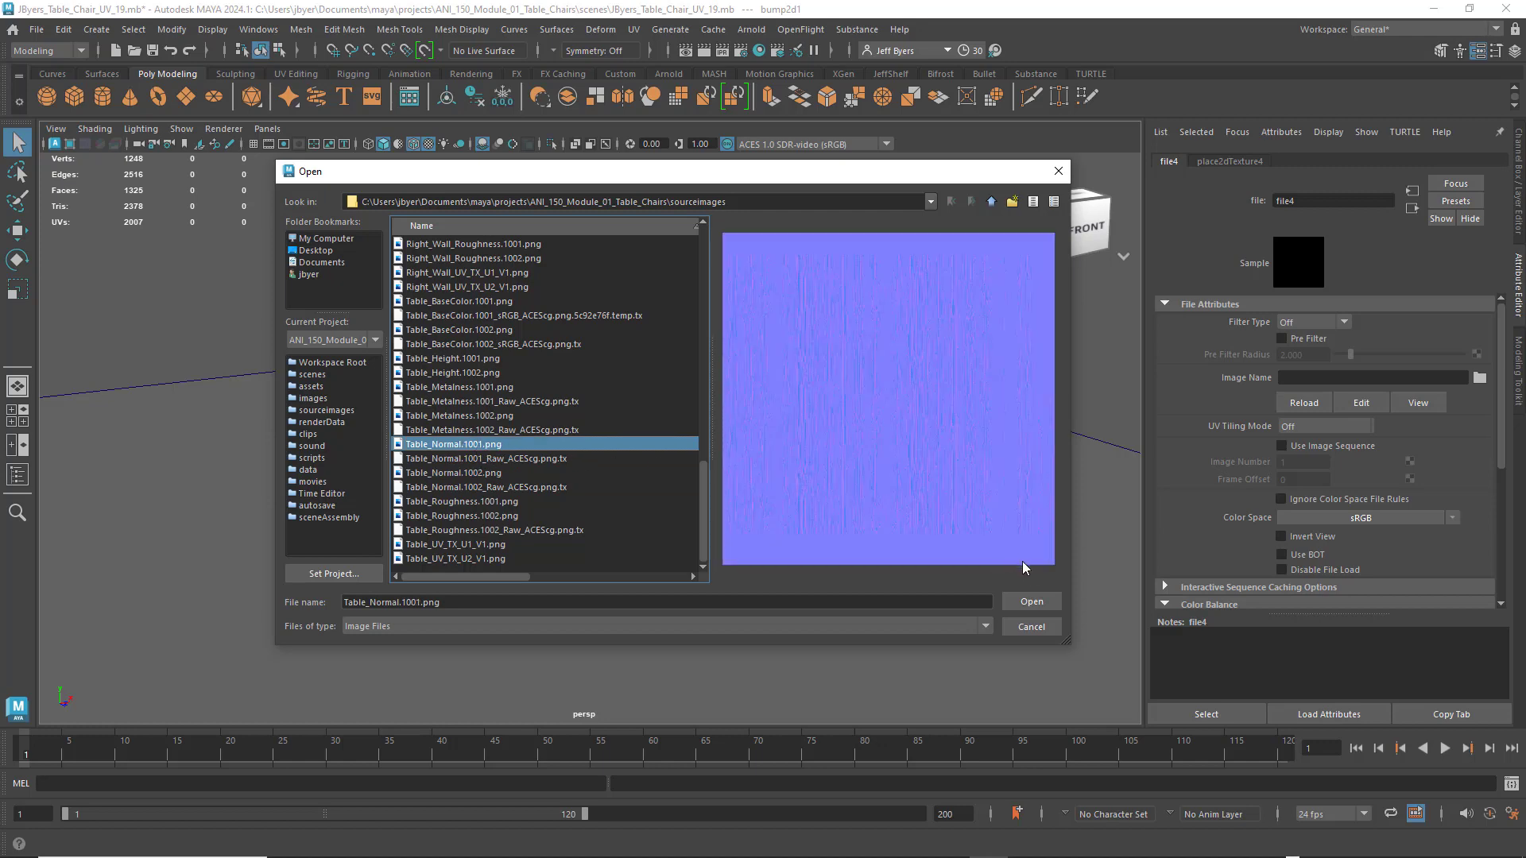
left_click(1032, 603)
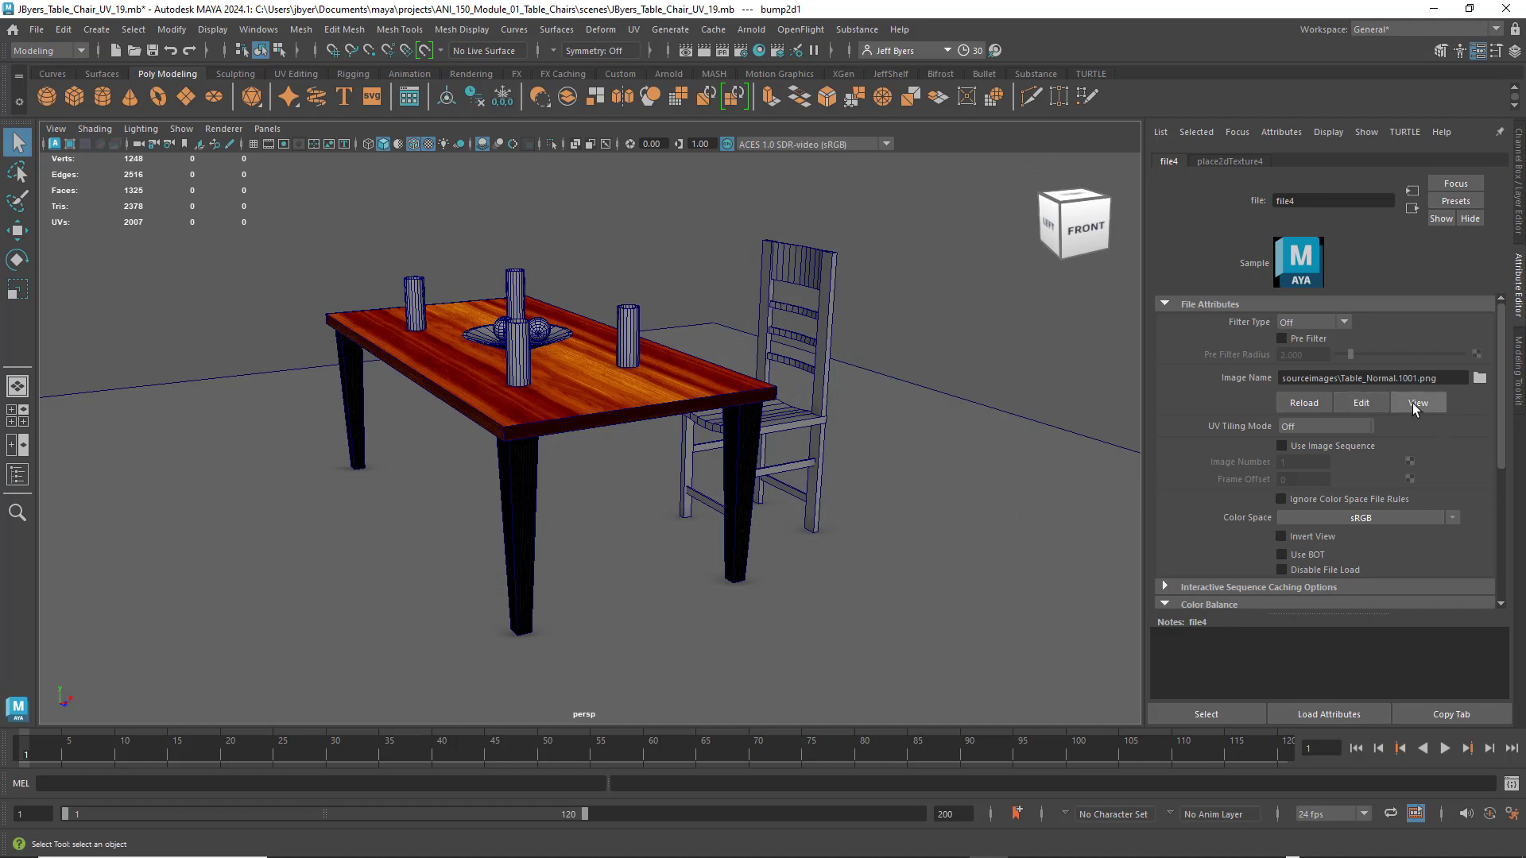
Set the normal texture's UV tiling mode to UDIM (Mari) and its color space to the utility option Raw.
left_click(1372, 427)
left_click(1335, 488)
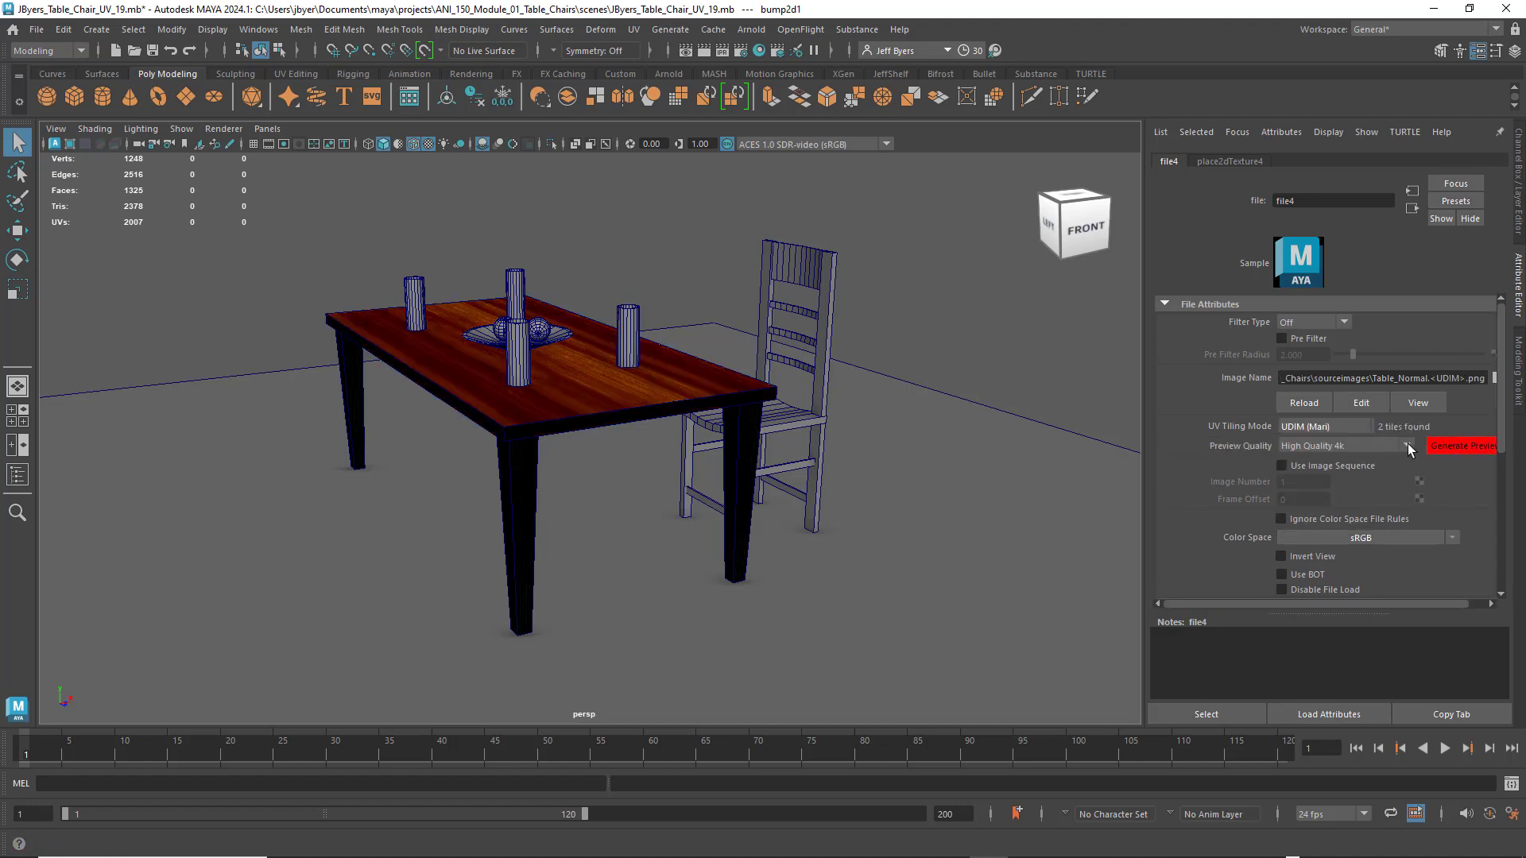
left_click(1454, 537)
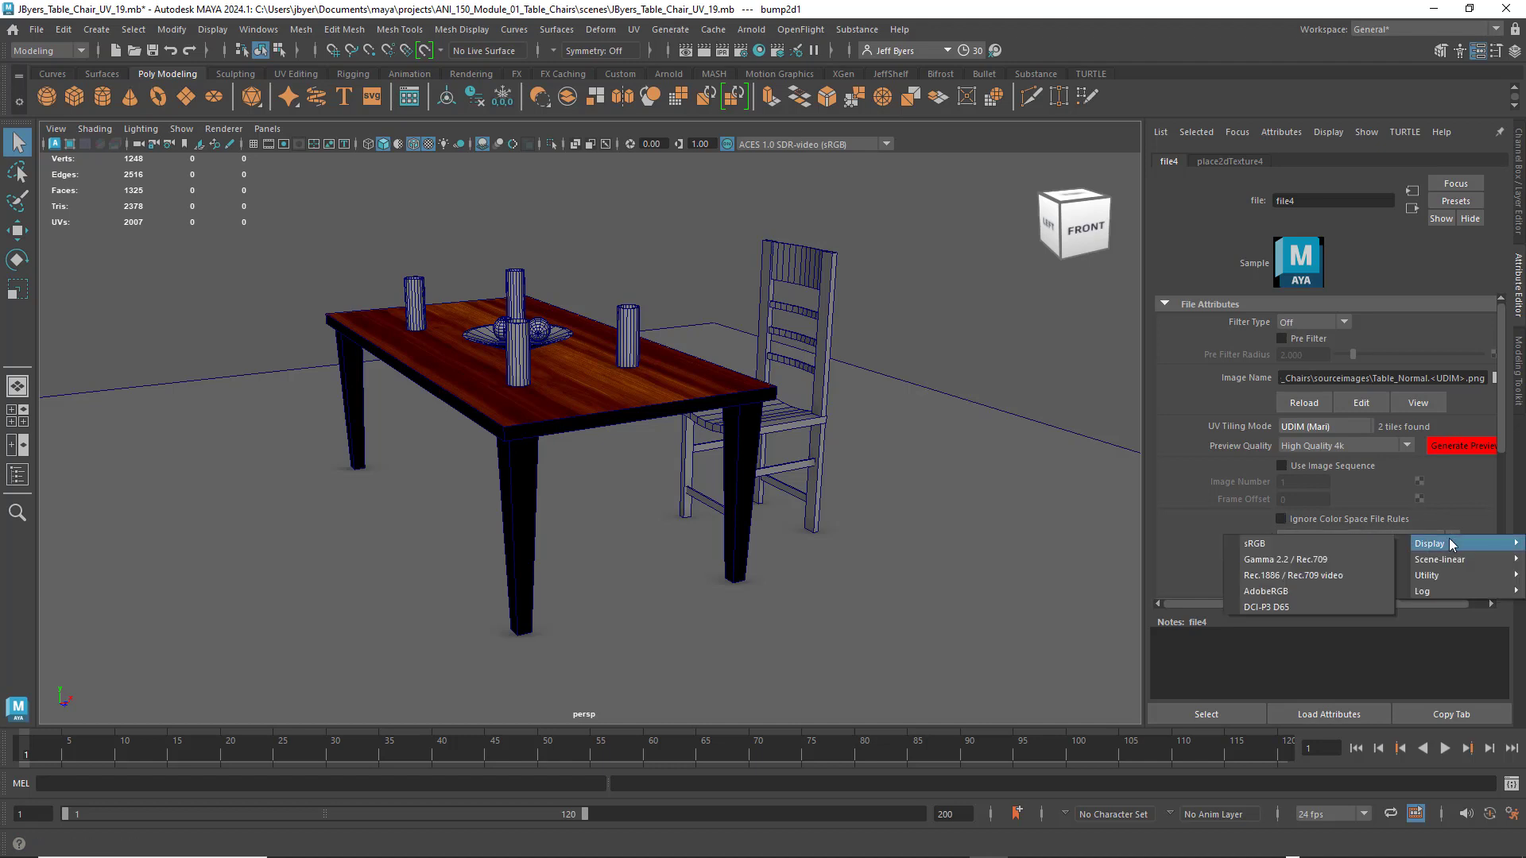
mouse_move(1439, 576)
left_click(1336, 576)
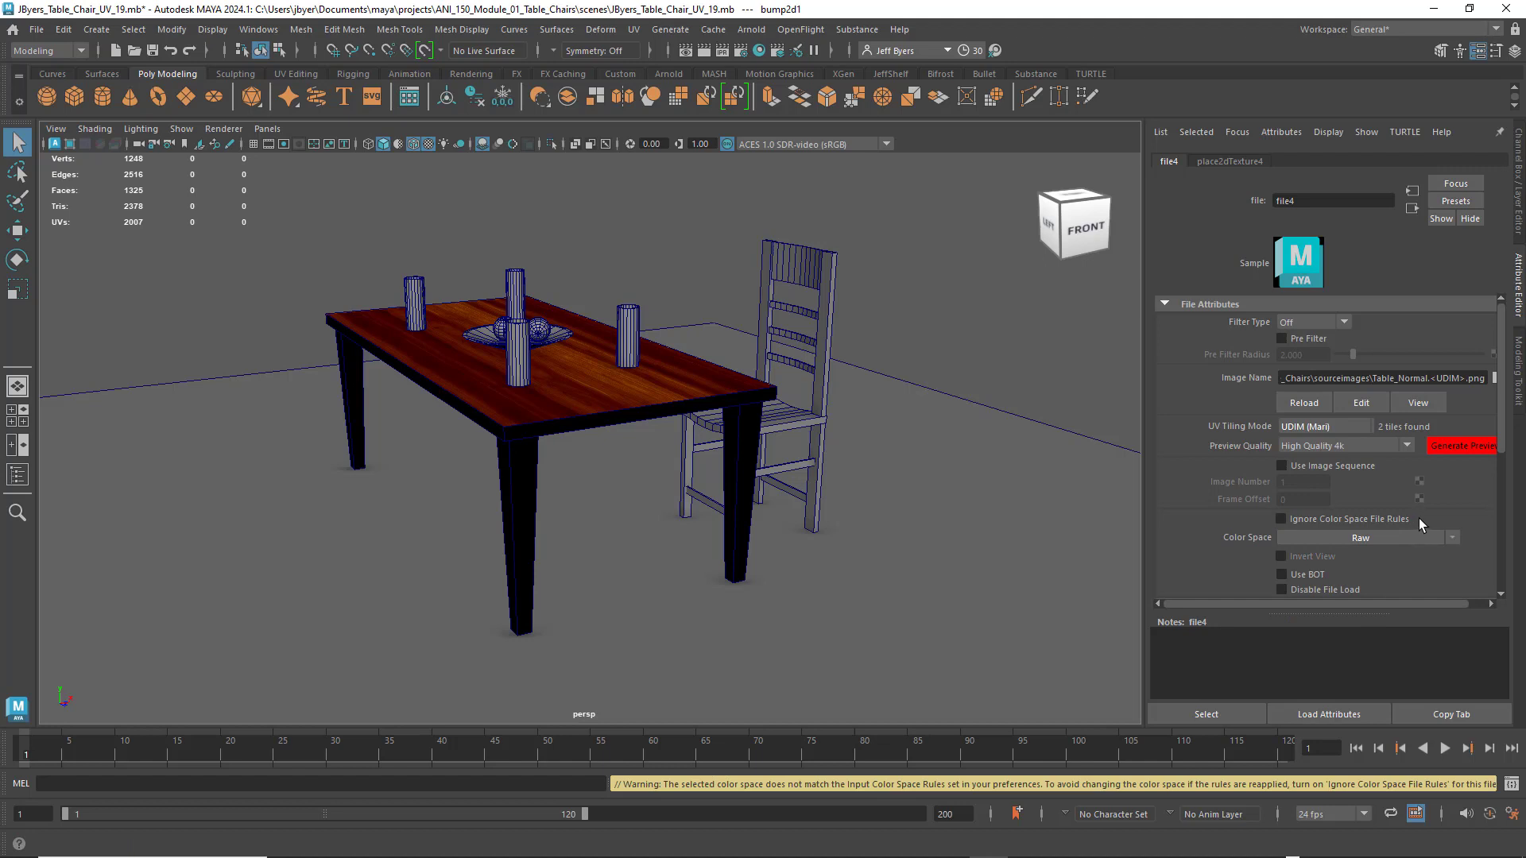
Review the normal texture's color balance options, including Alpha Is Luminance, and generate its UDIM tile preview.
scroll(1434, 523, "down", 4)
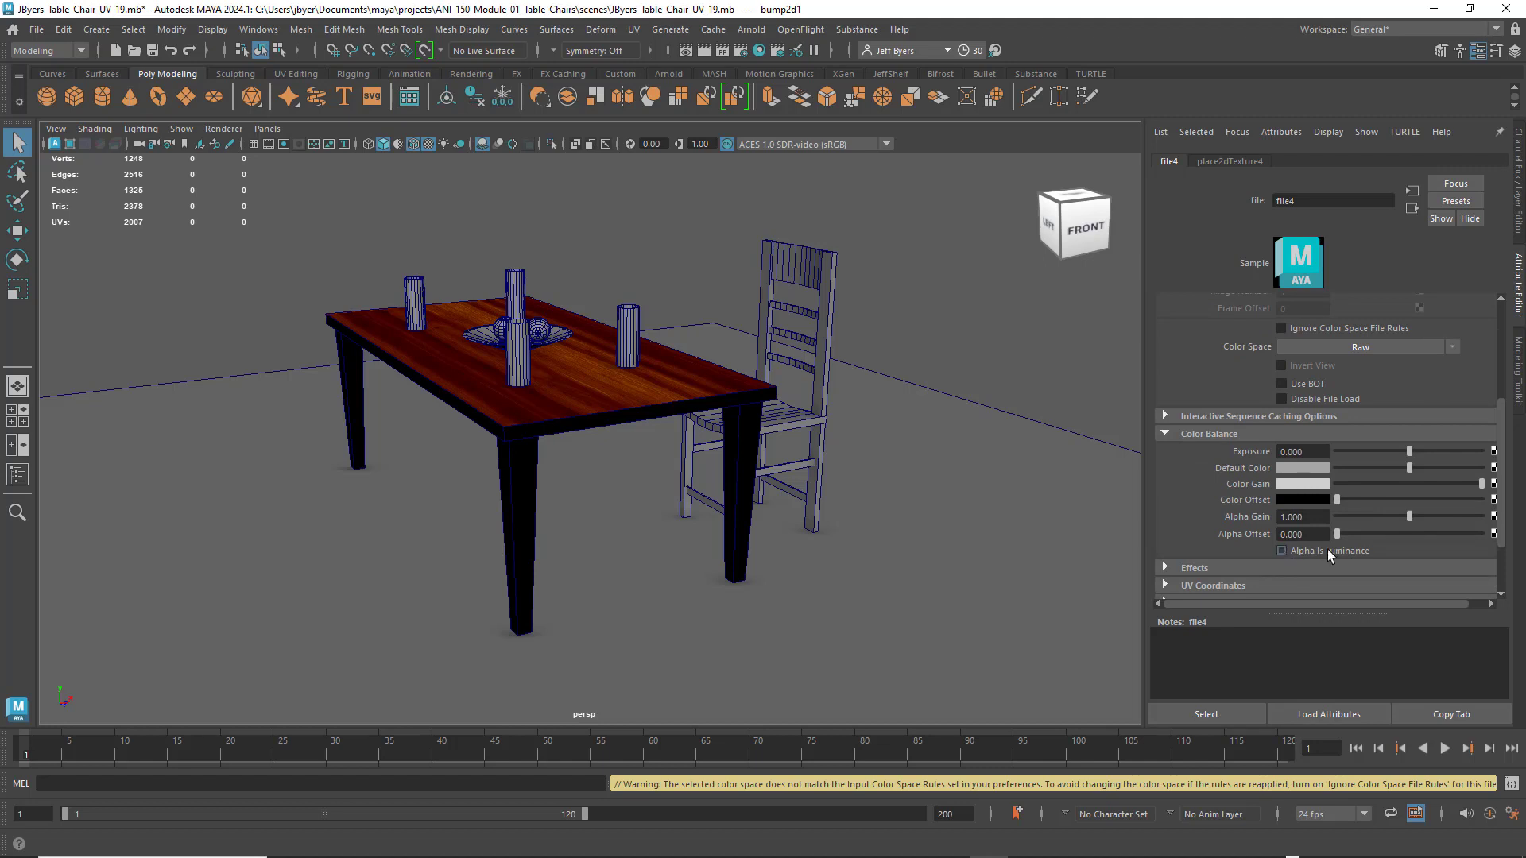
scroll(1397, 483, "up", 3)
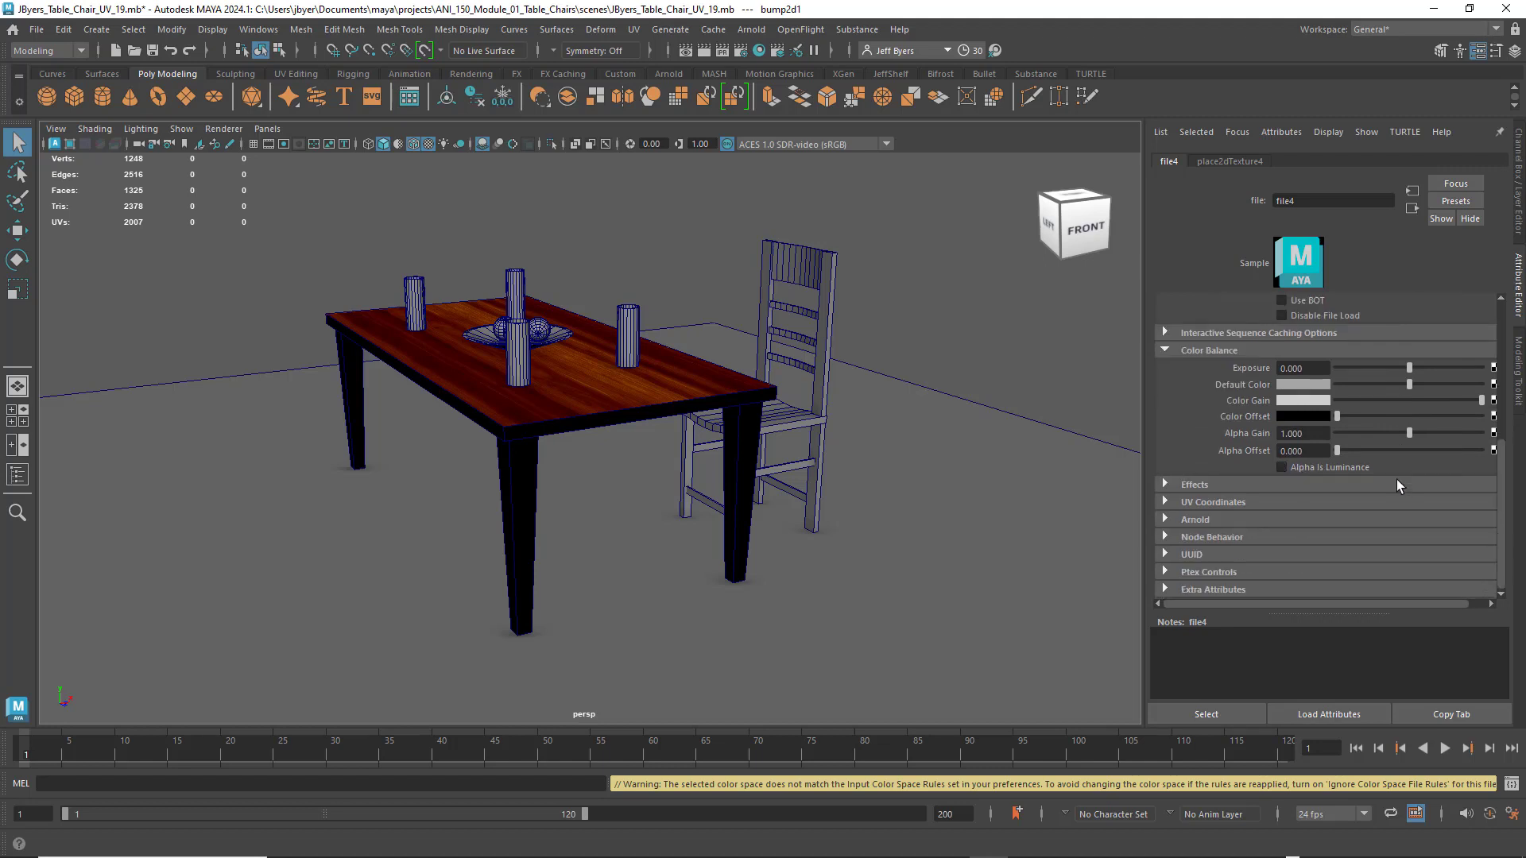
scroll(1399, 486, "up", 1)
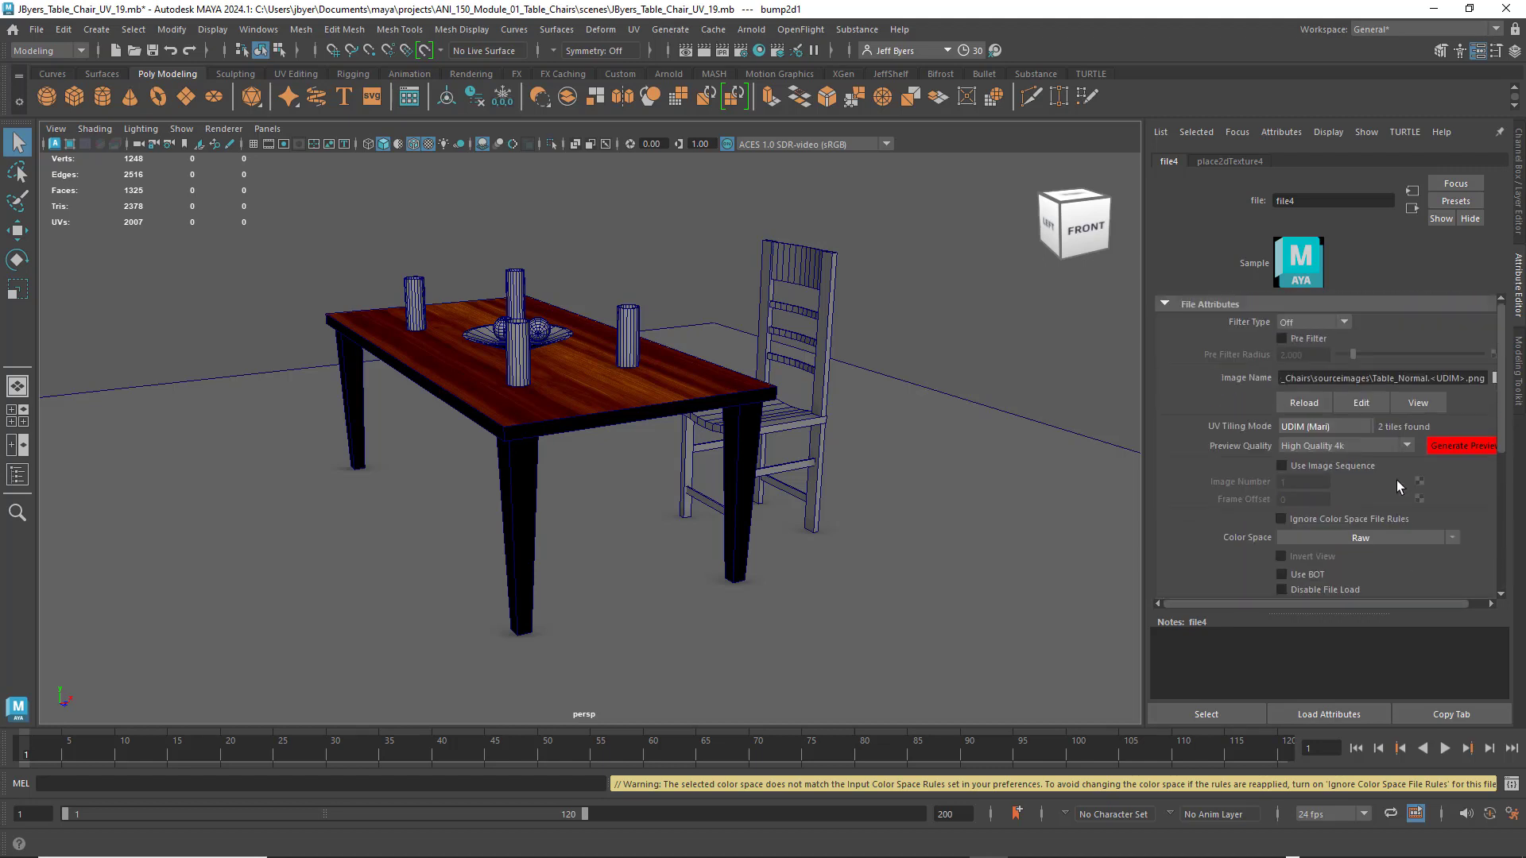
left_click(1451, 447)
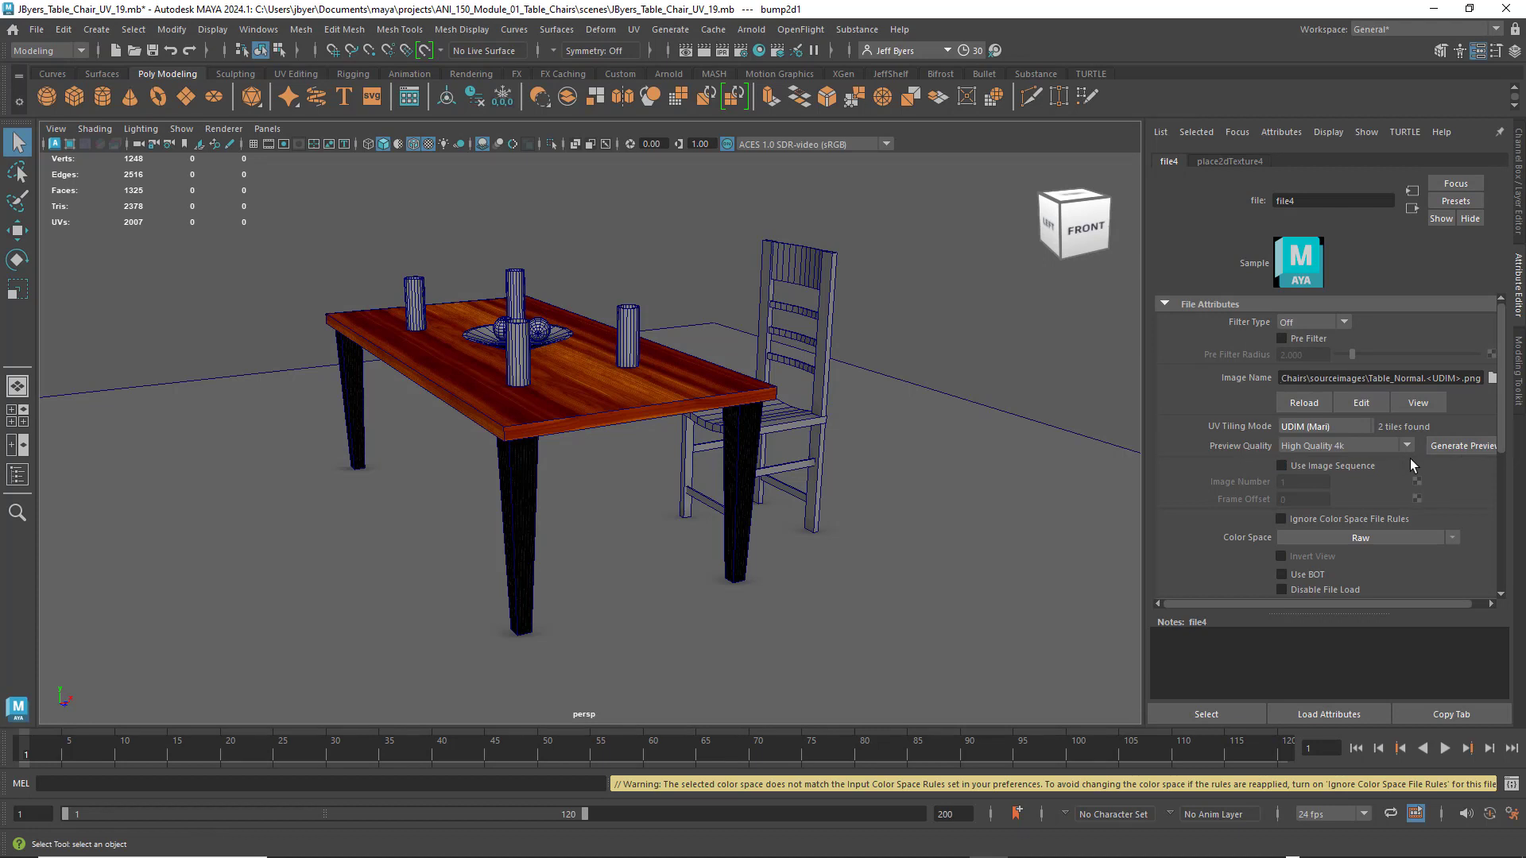
scroll(1480, 498, "down", 5)
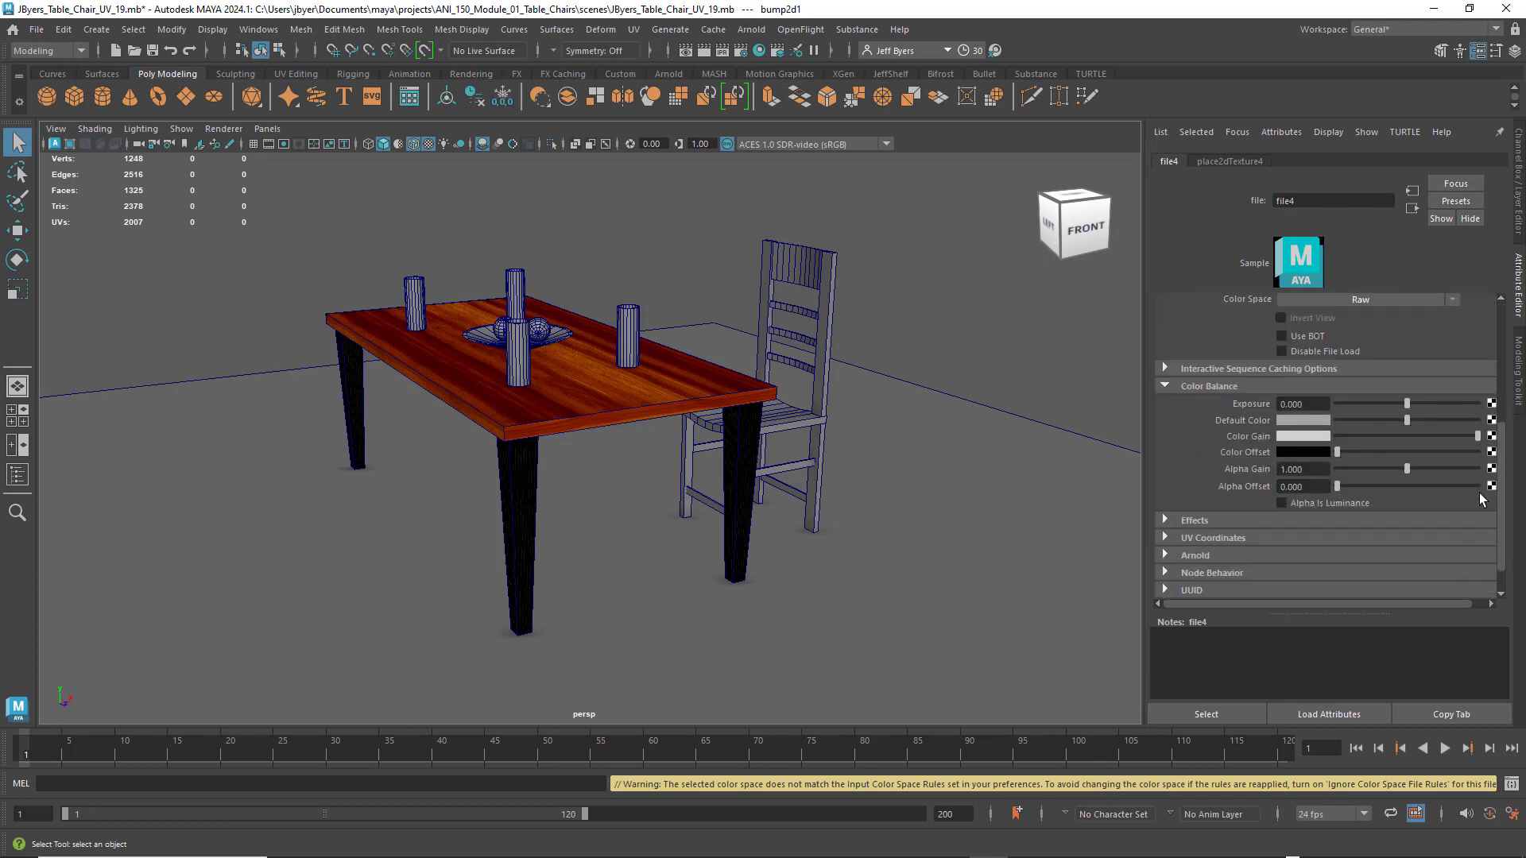
Leave the normal texture's attributes and examine the textured table in the viewport from several angles.
scroll(1480, 498, "down", 1)
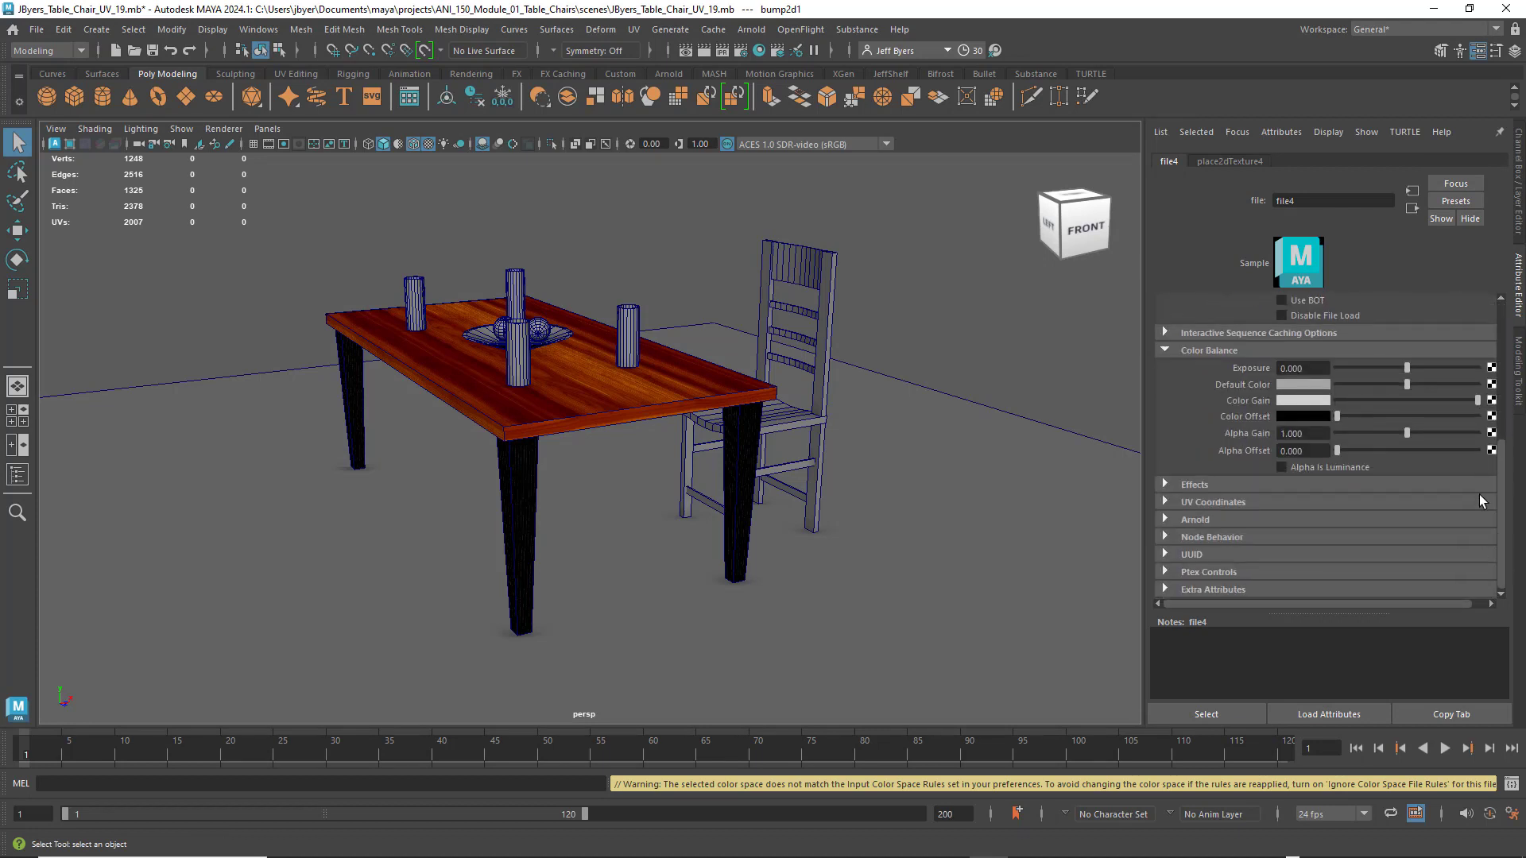
left_click(899, 598)
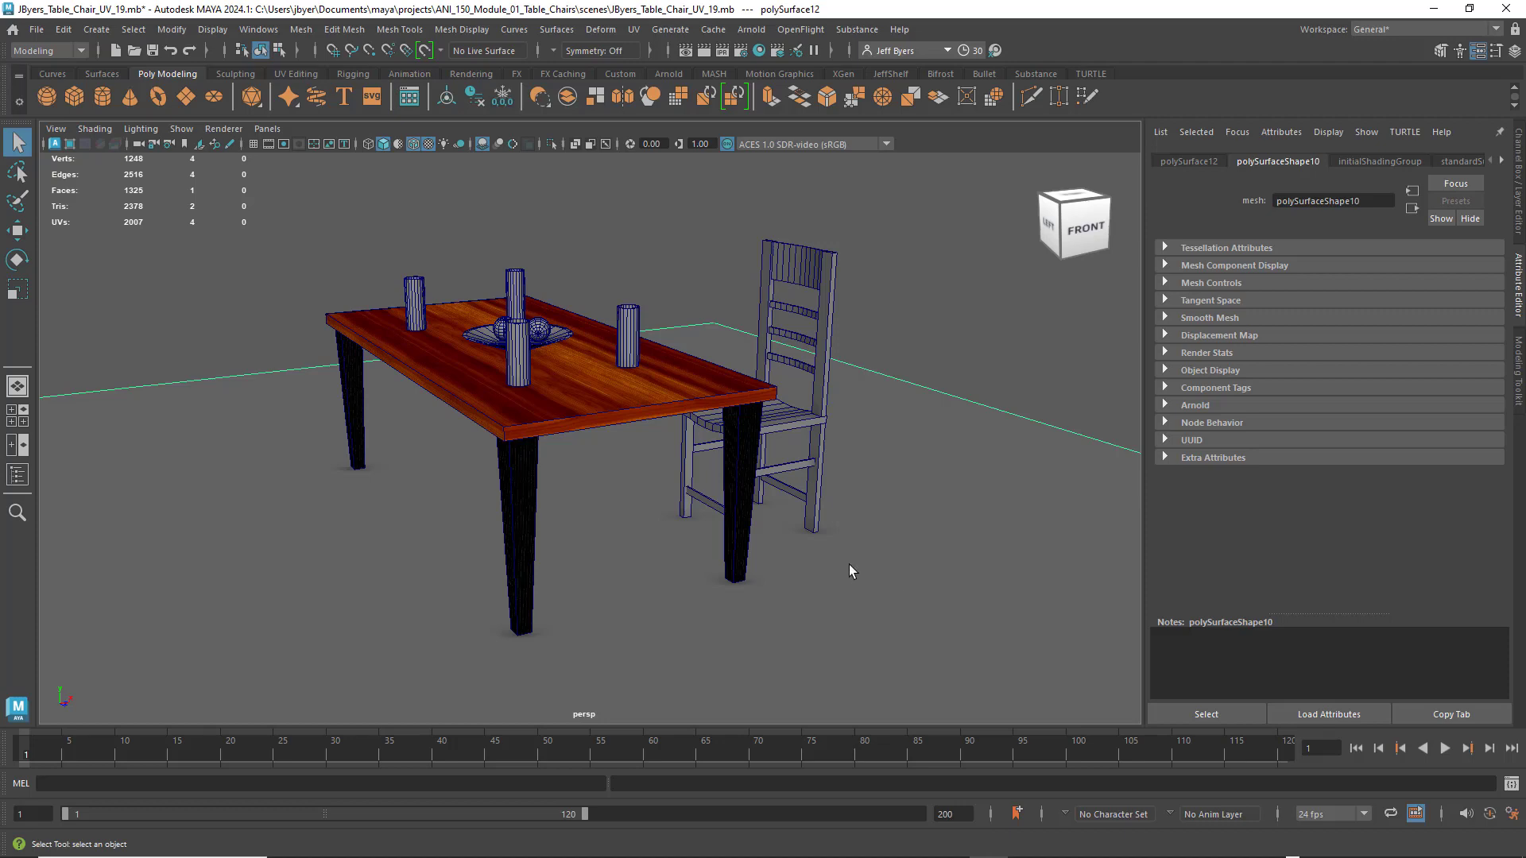
mouse_move(788, 538)
left_mouse_down("alt")
mouse_move(695, 534)
mouse_move(814, 543)
mouse_move(845, 517)
mouse_move(849, 487)
mouse_move(698, 545)
mouse_move(786, 537)
left_mouse_up("alt")
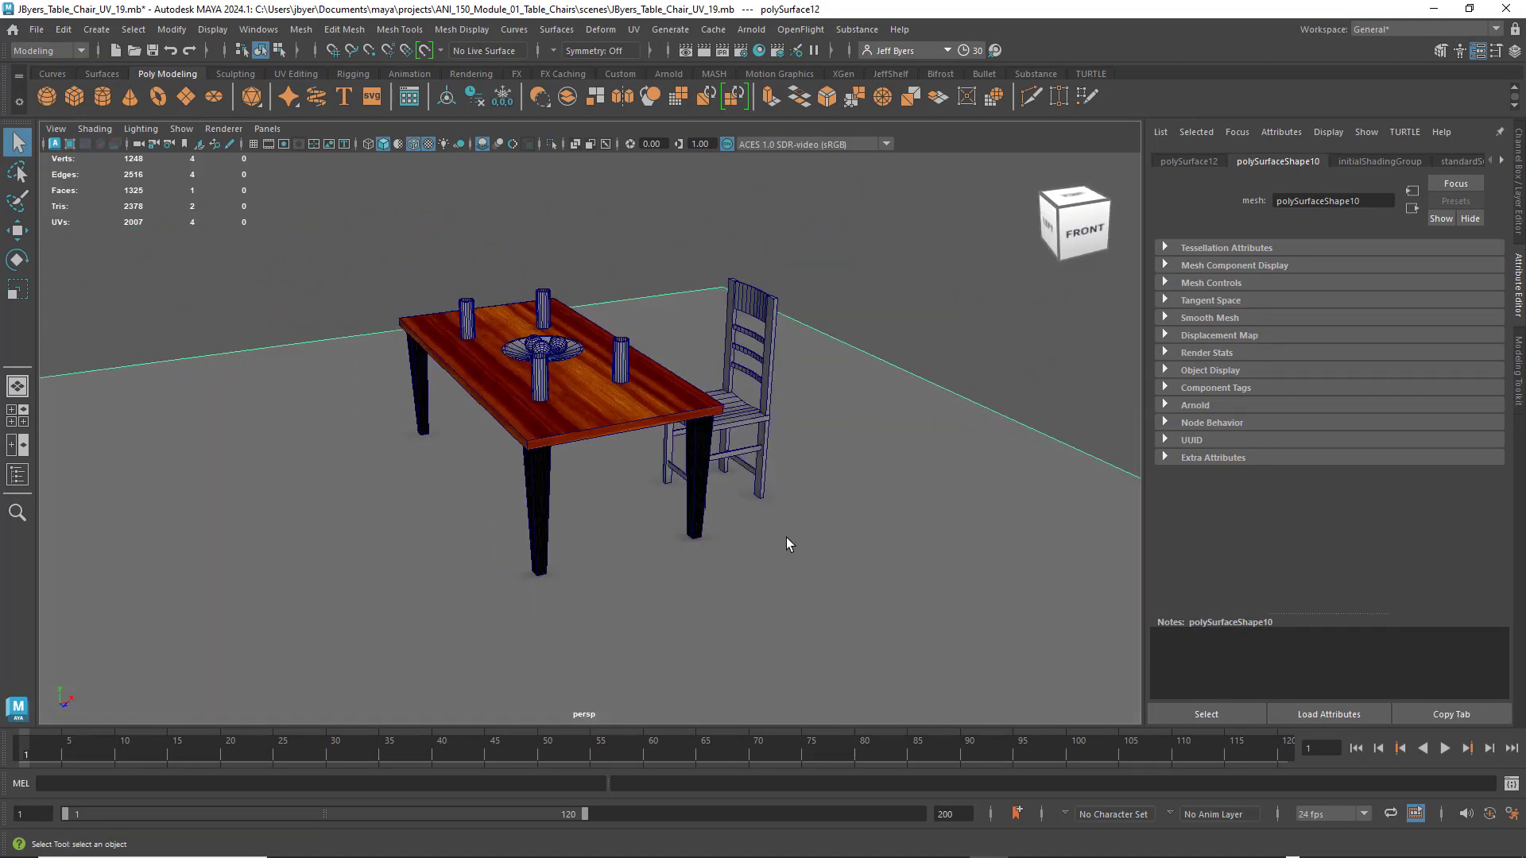
middle_click_drag(795, 532, 798, 554, "alt")
left_click_drag(798, 555, 802, 543, "alt")
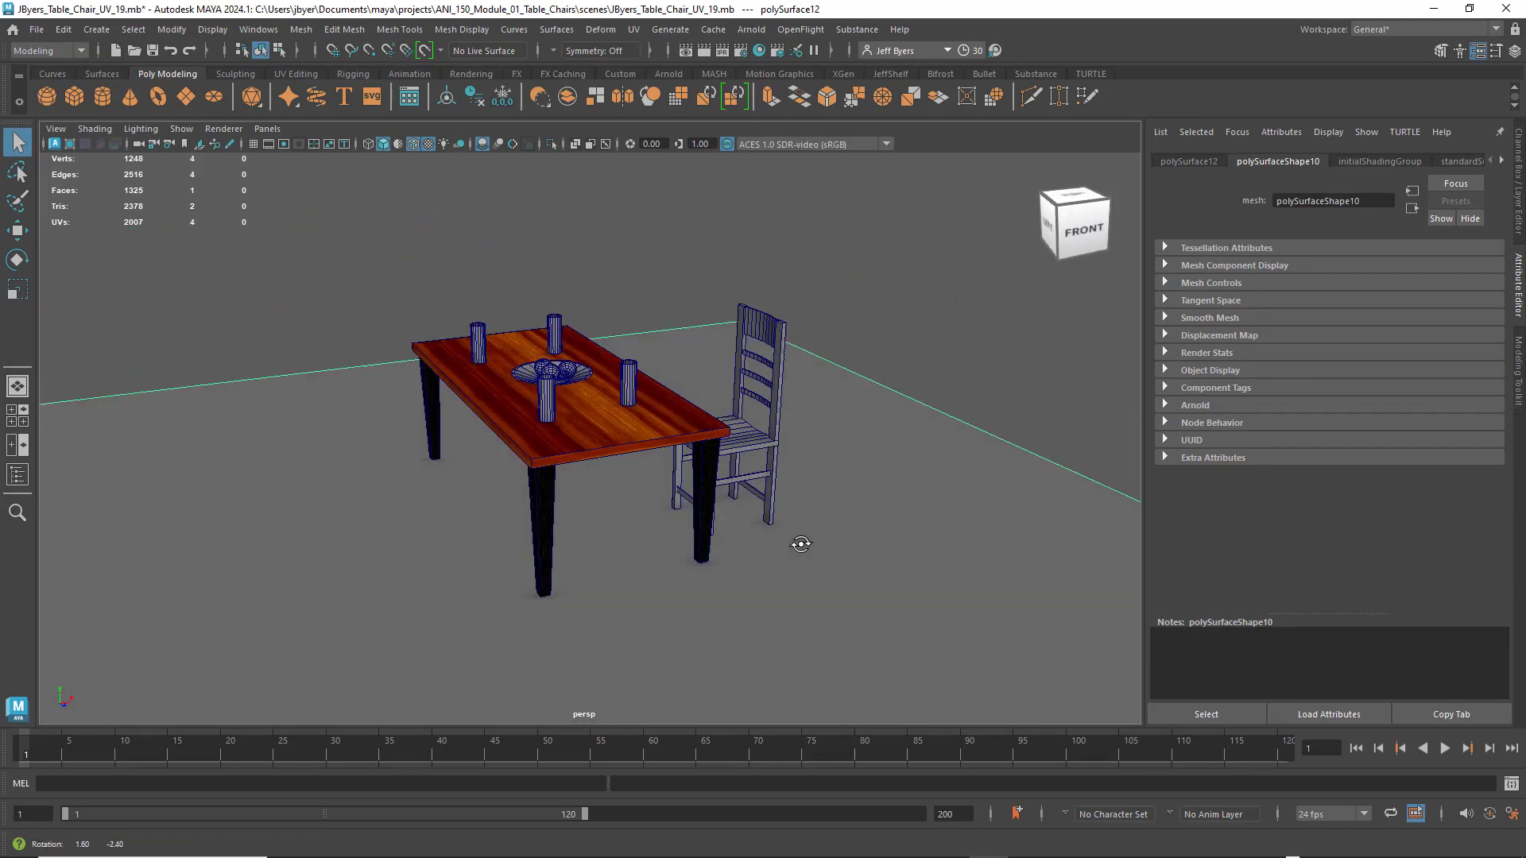
right_click_drag(803, 542, 814, 535, "alt")
left_click_drag(814, 535, 709, 452, "alt")
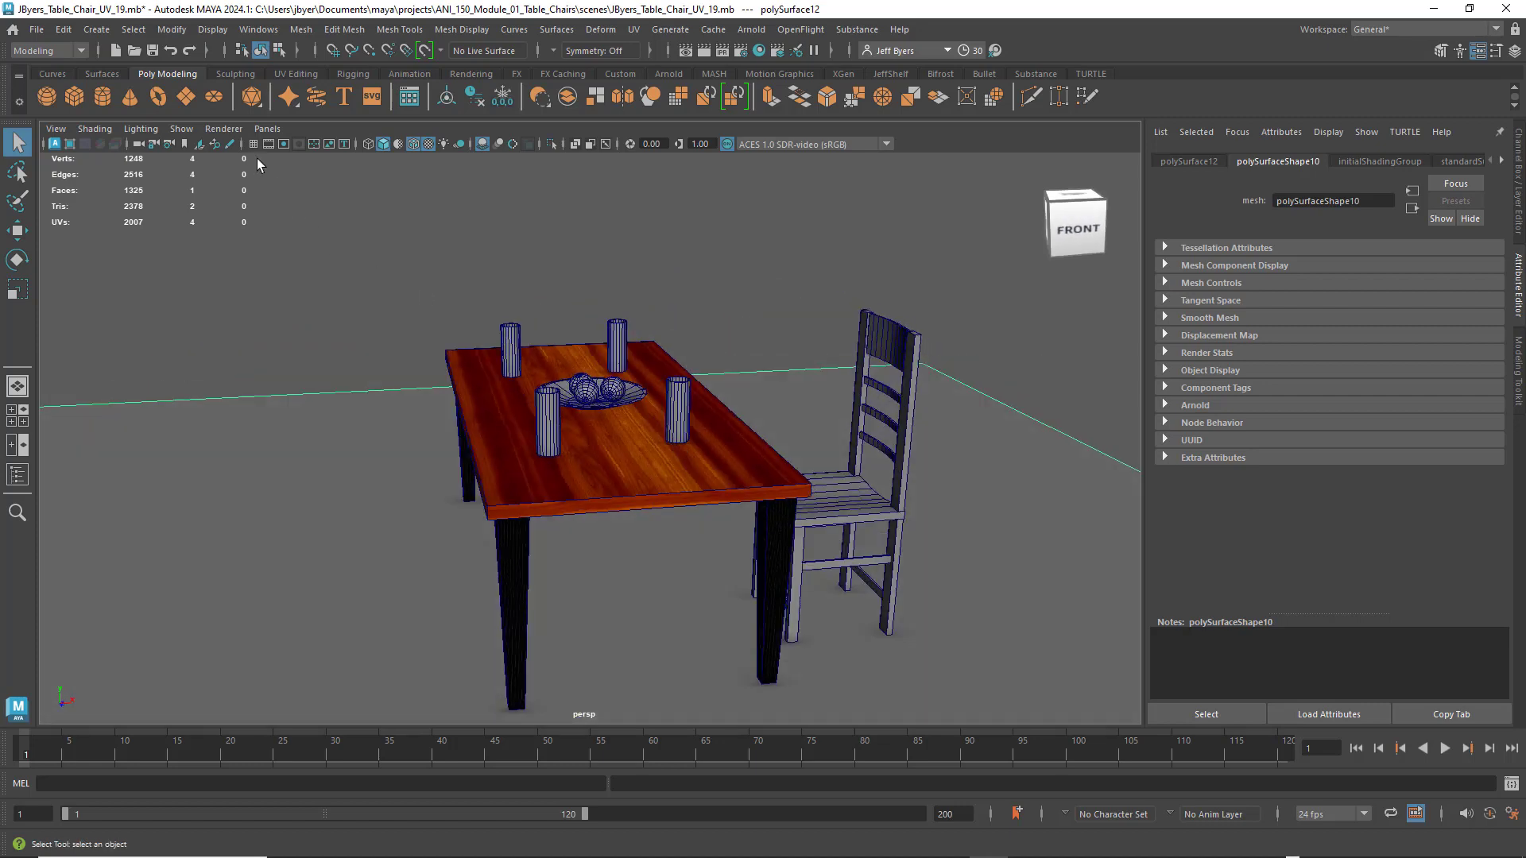
Regenerate all UV tile preview textures from the Viewport 2.0 renderer settings, then close the settings.
left_click(225, 130)
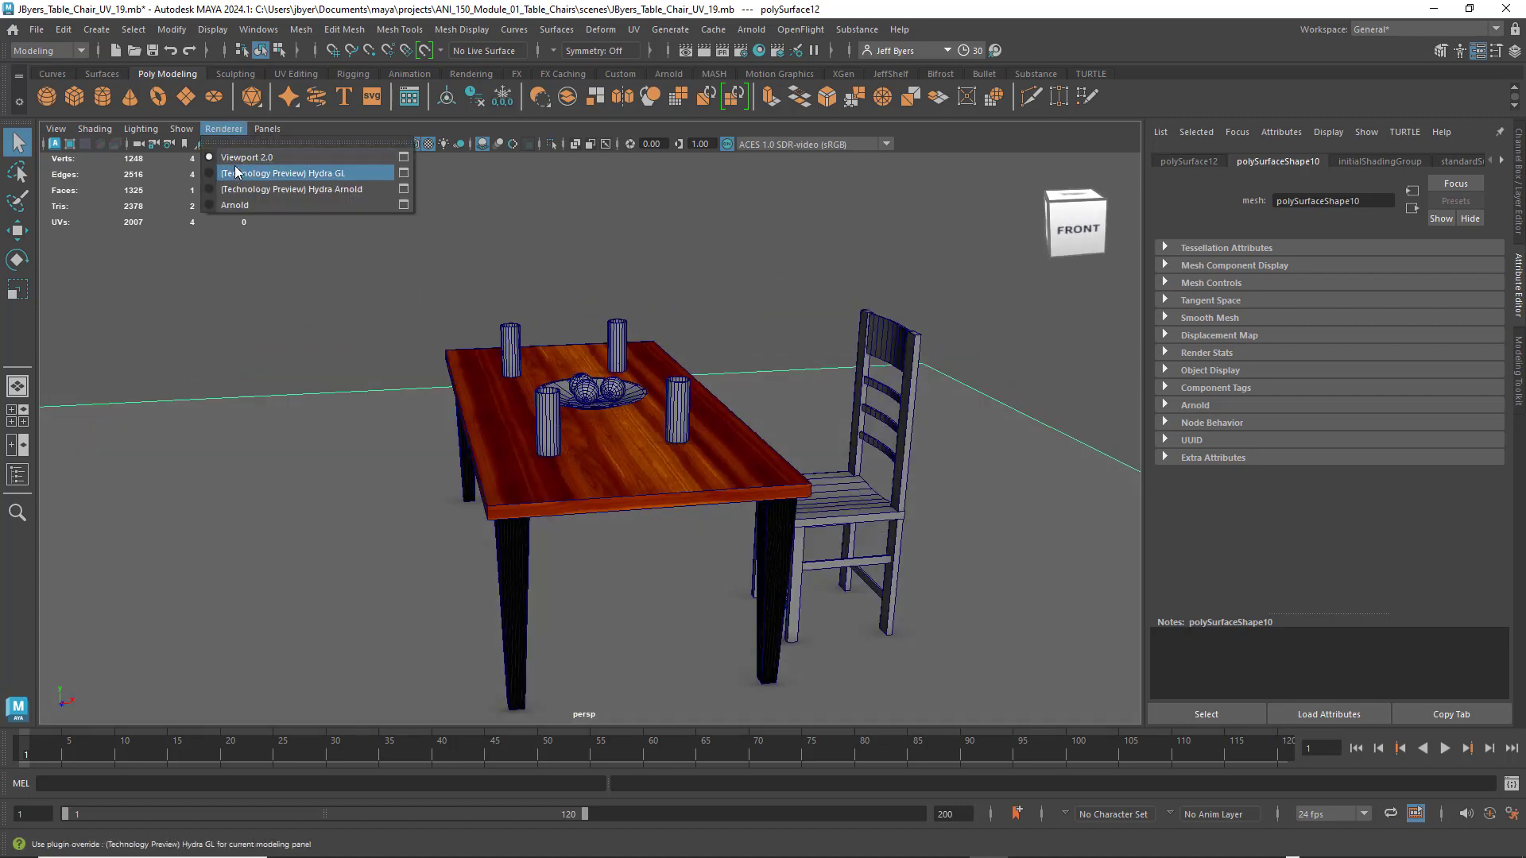
left_click(404, 158)
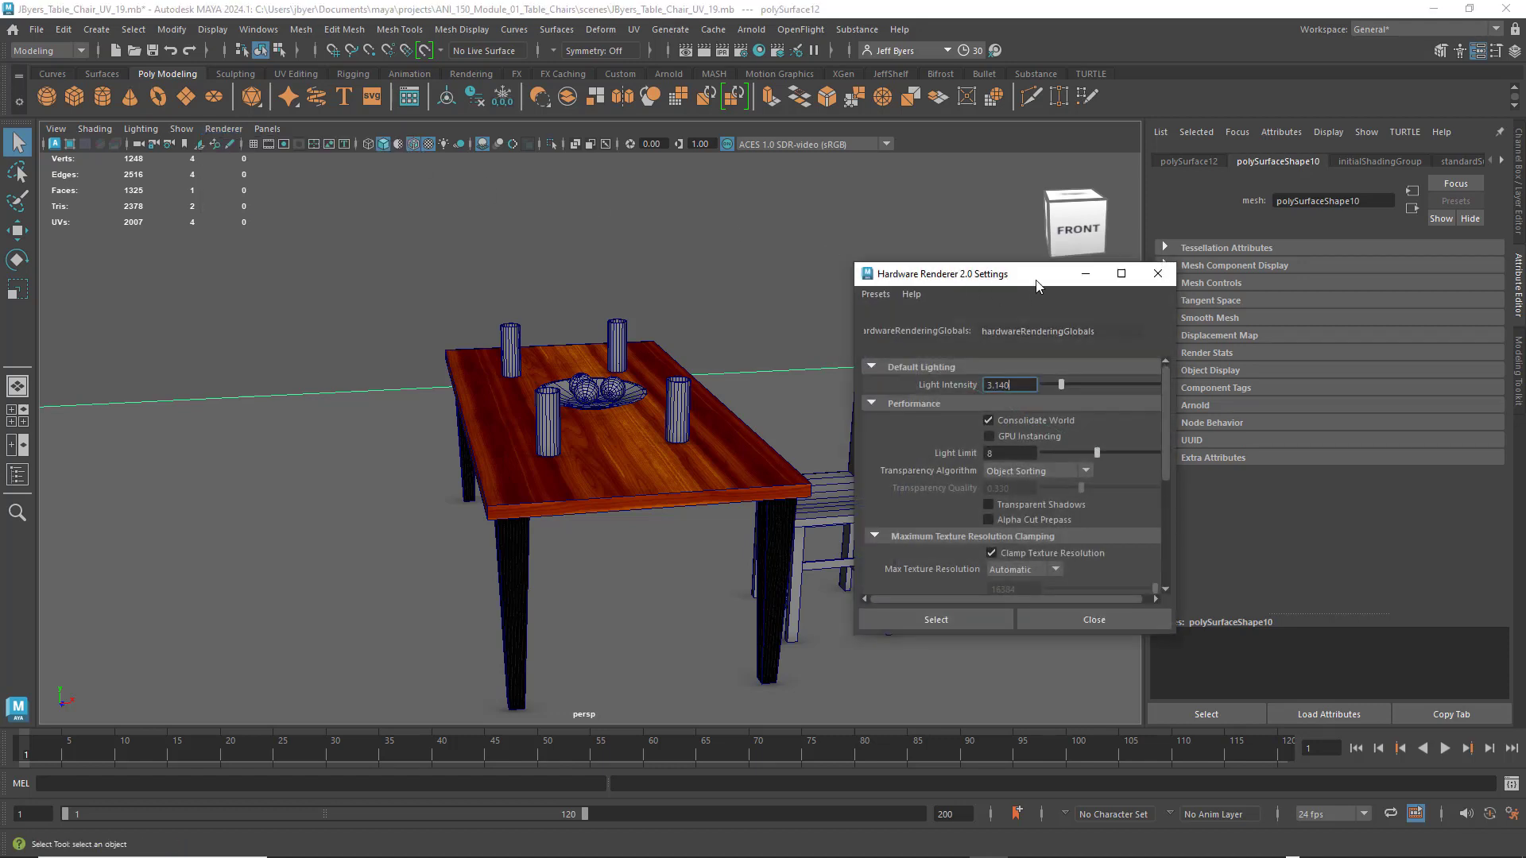
left_click_drag(1037, 279, 829, 192)
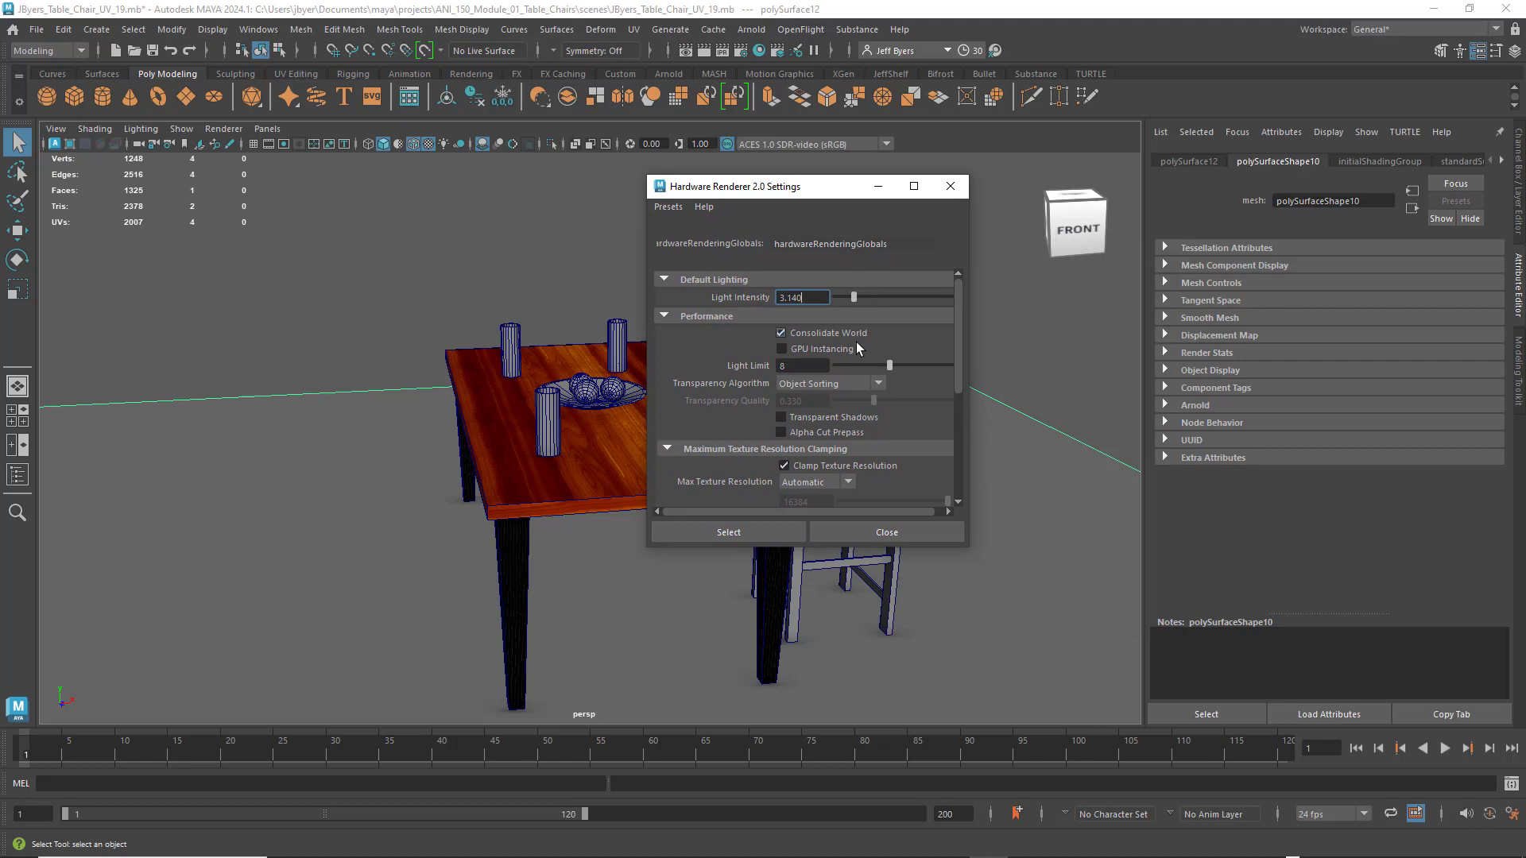
scroll(849, 349, "down", 1)
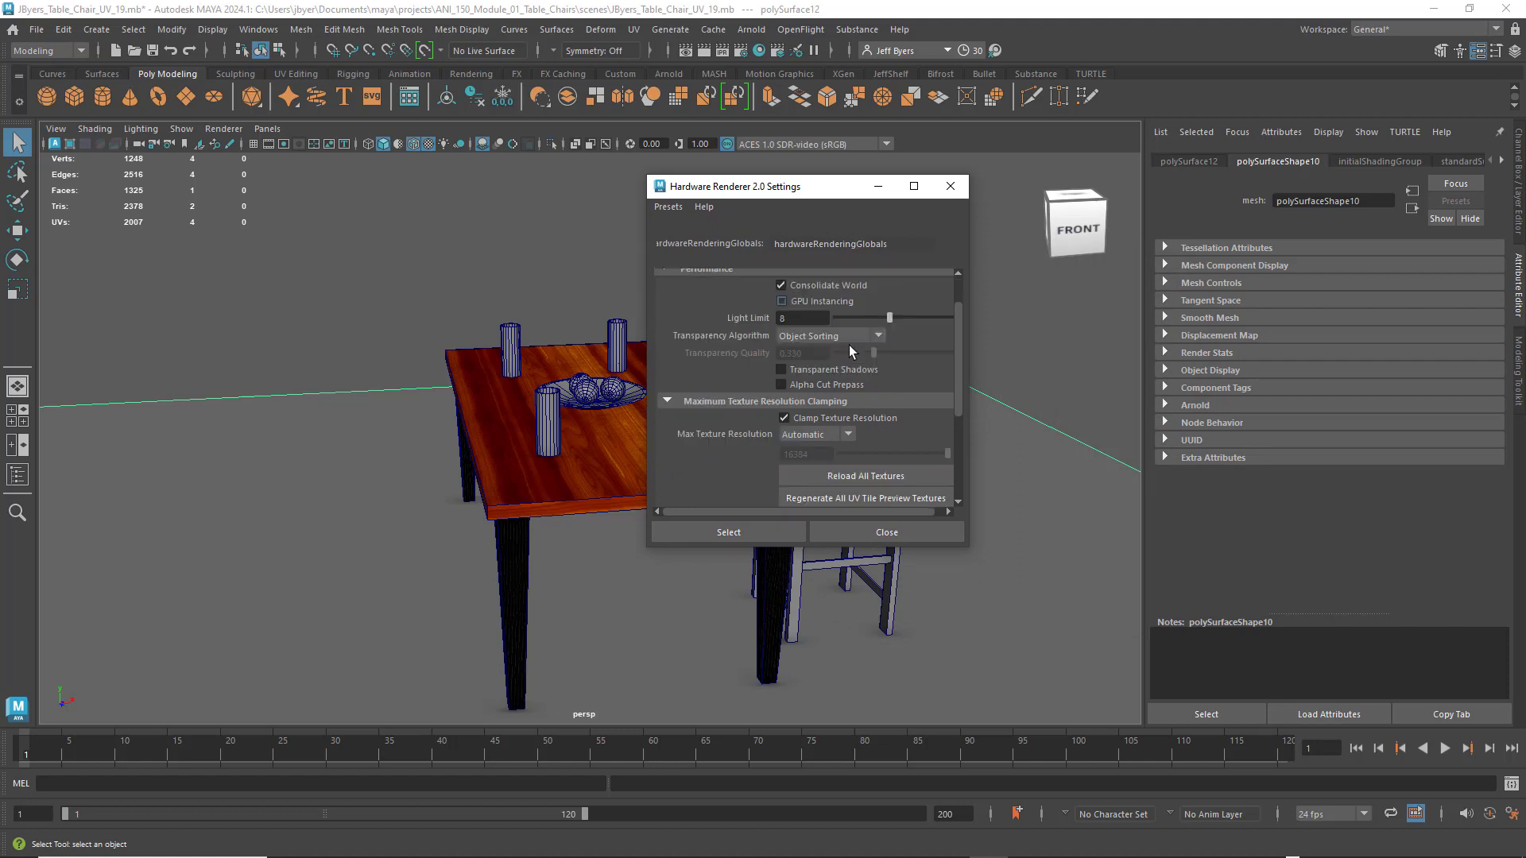
left_click(668, 402)
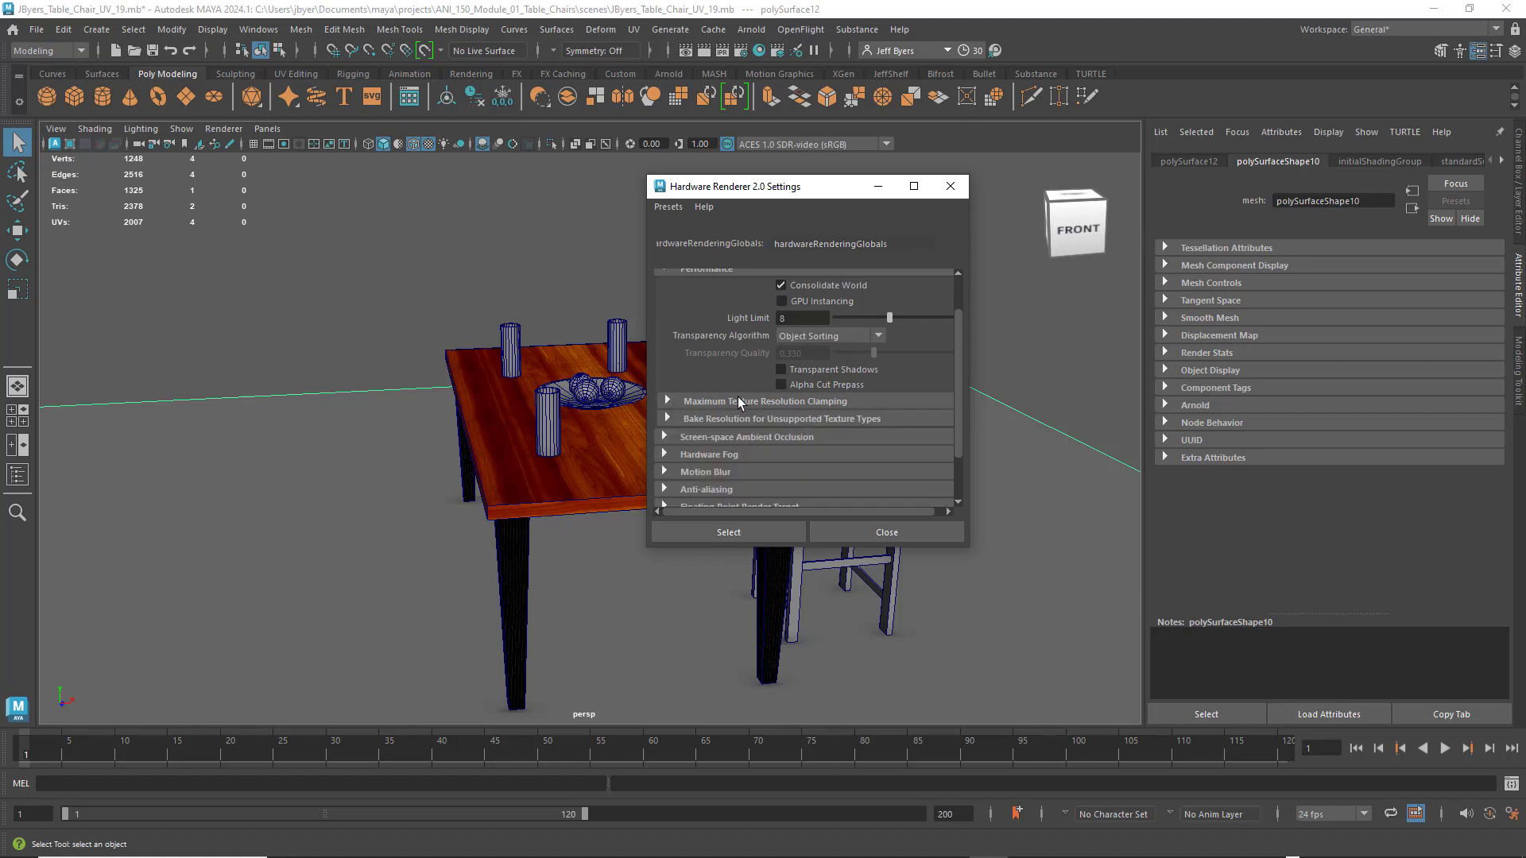
left_click(667, 401)
scroll(818, 403, "down", 2)
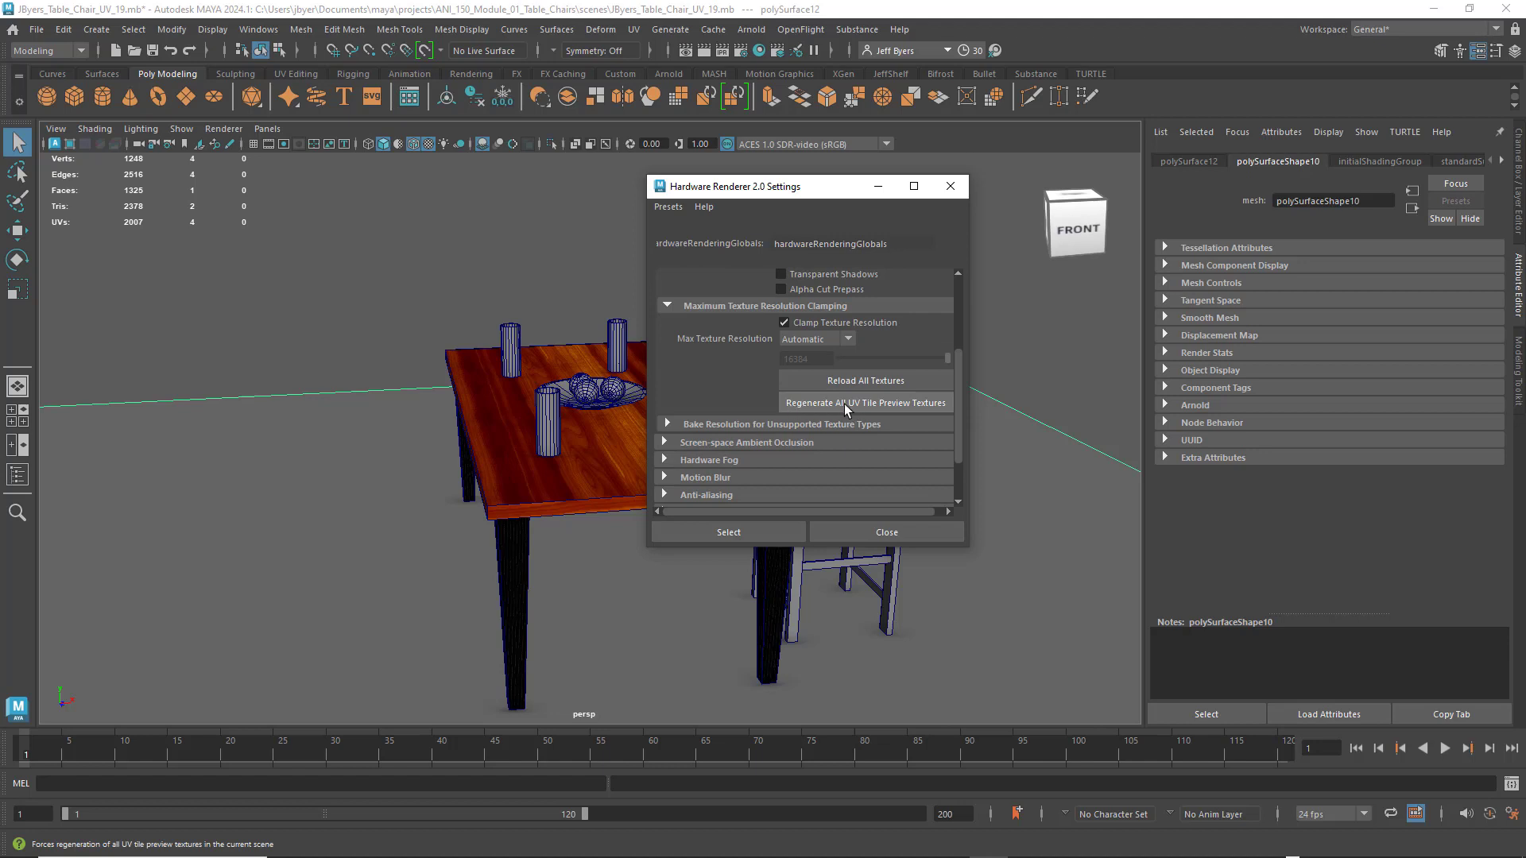
left_click(896, 404)
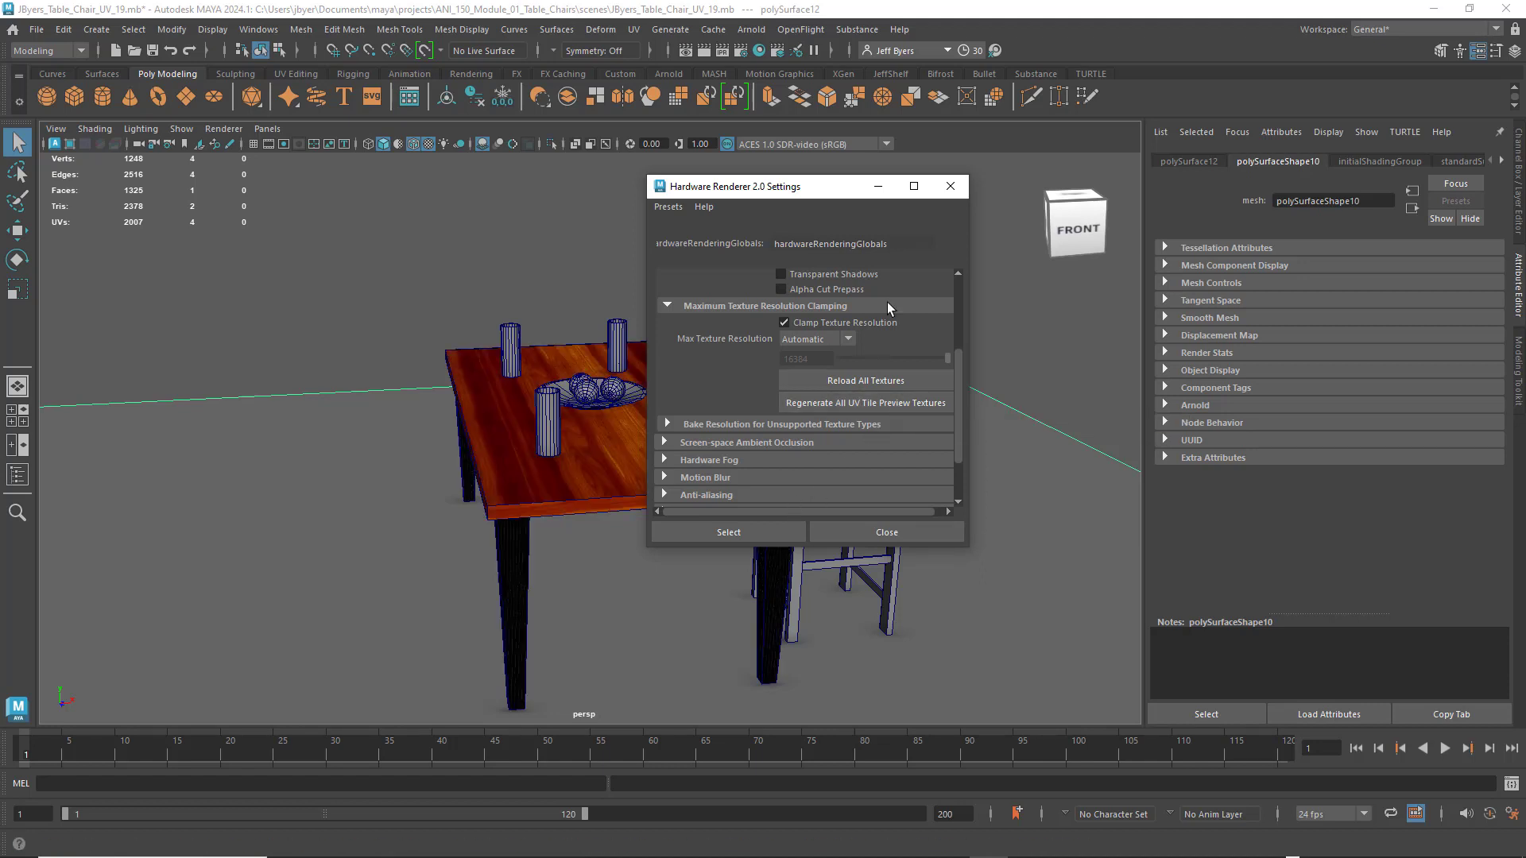
left_click(950, 186)
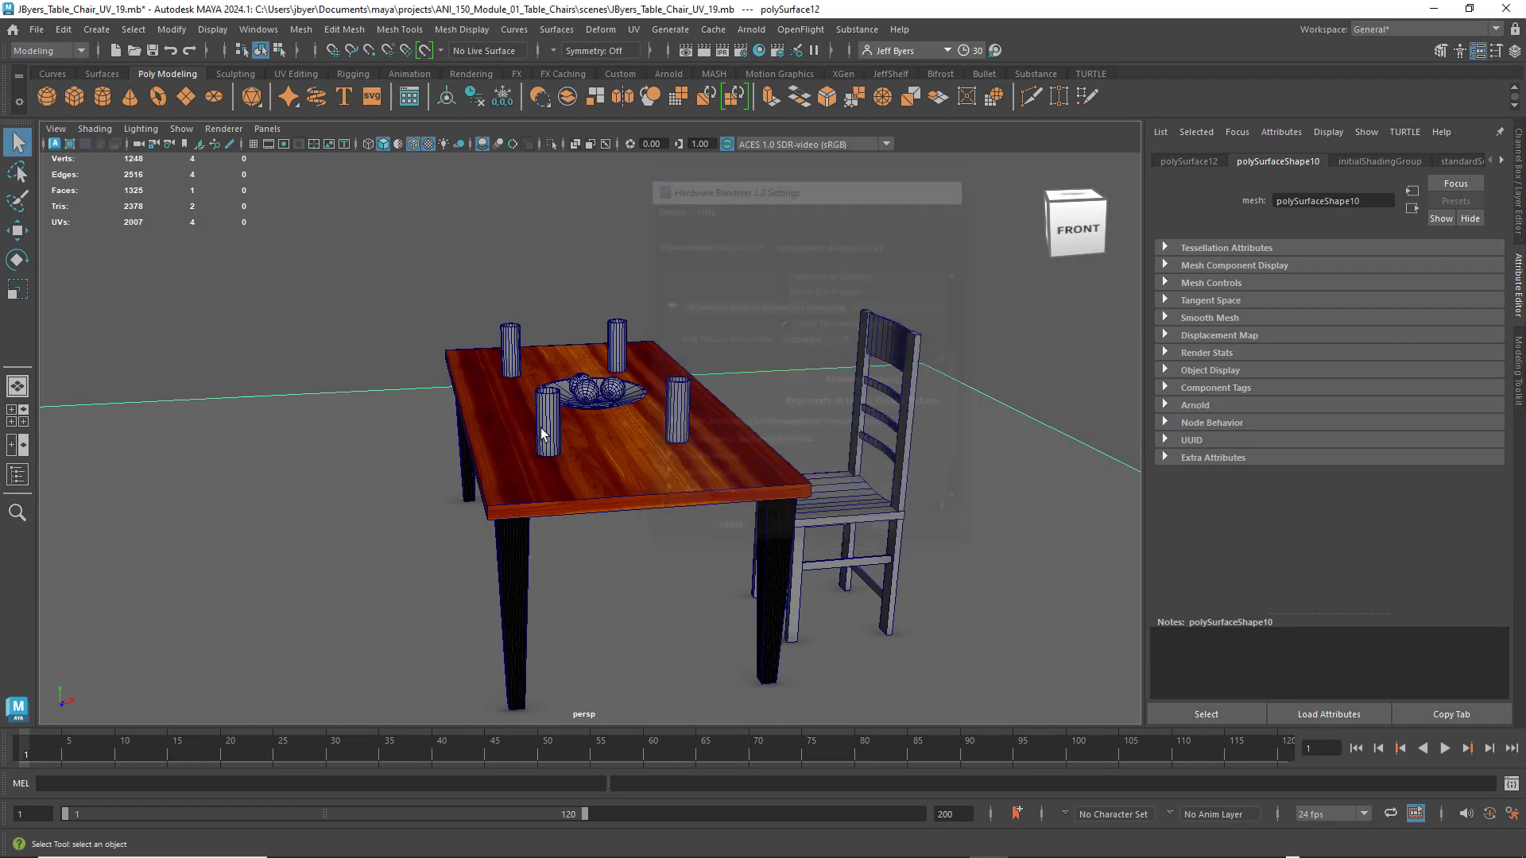
Select the chair and assign it a new Arnold aiStandardSurface material.
left_click_drag(761, 497, 780, 489, "alt")
scroll(780, 489, "down", 3)
scroll(703, 508, "up", 5)
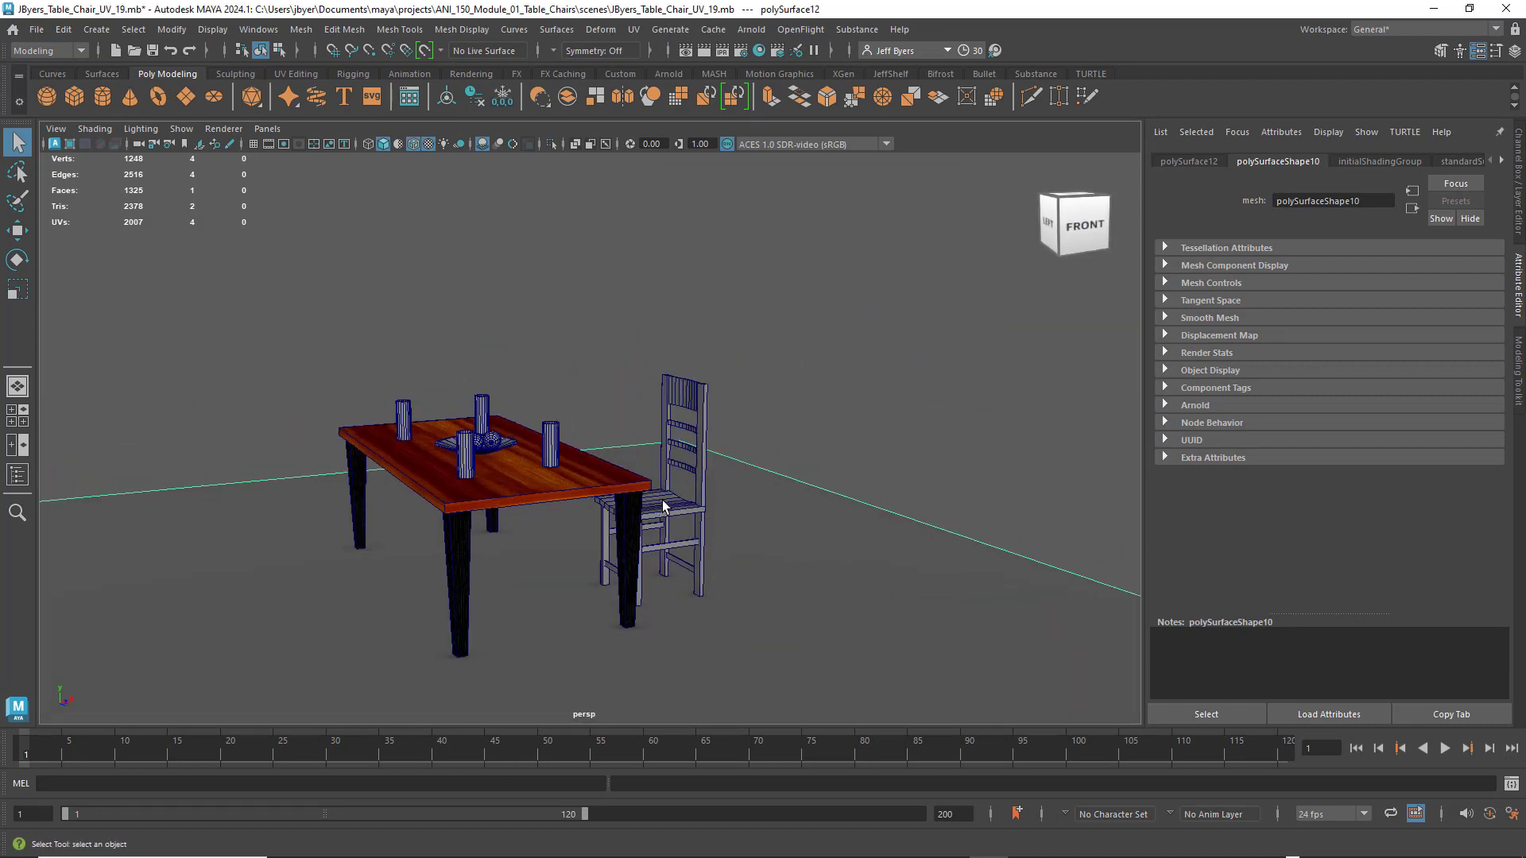
left_click_drag(680, 511, 671, 476, "alt")
left_click(693, 520)
middle_click_drag(650, 494, 667, 473, "alt")
right_click(667, 473)
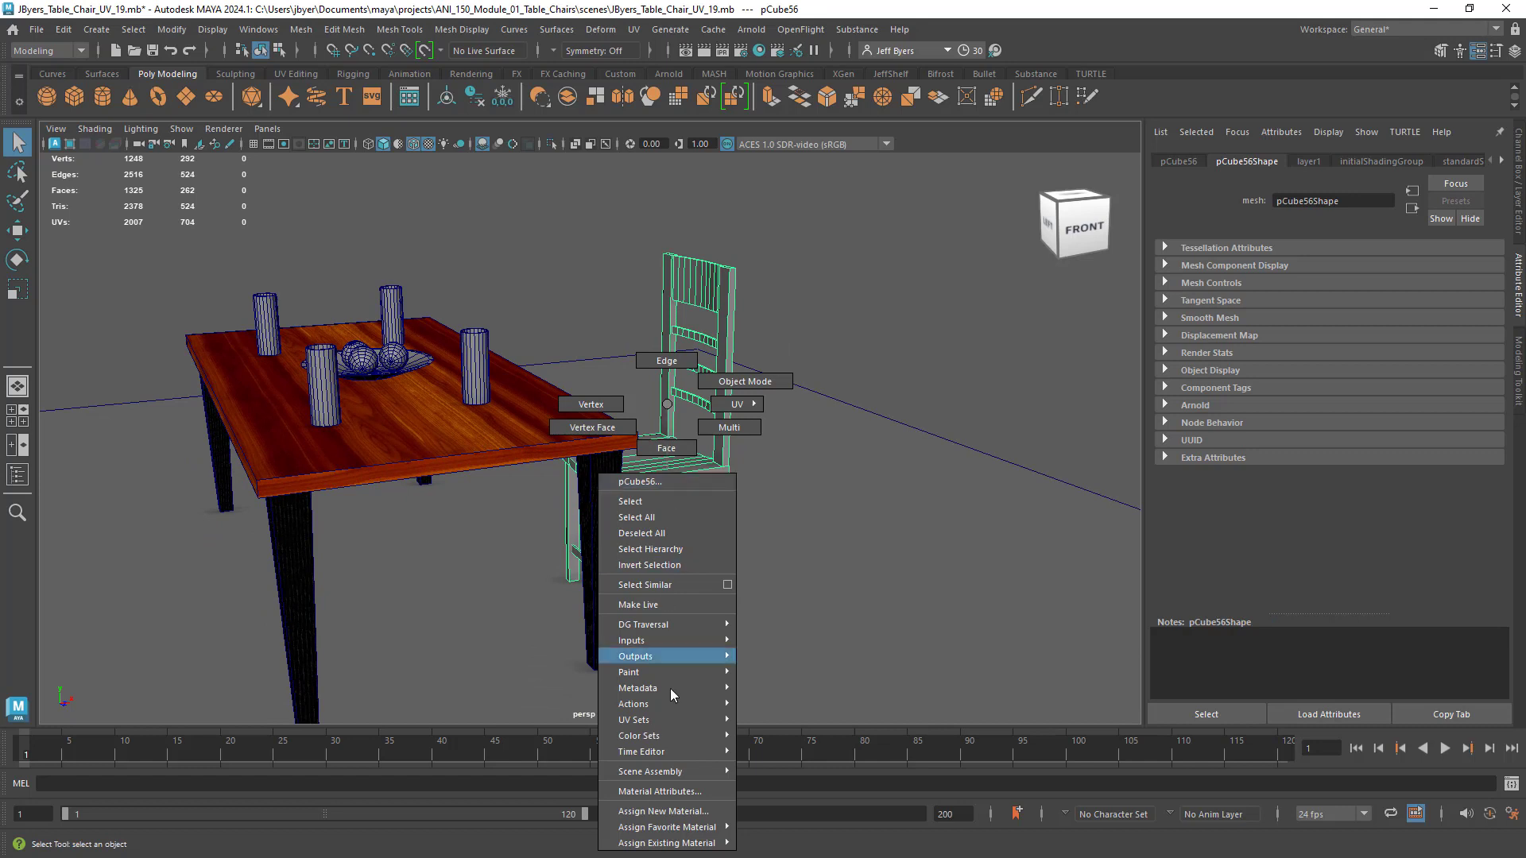
left_click(663, 811)
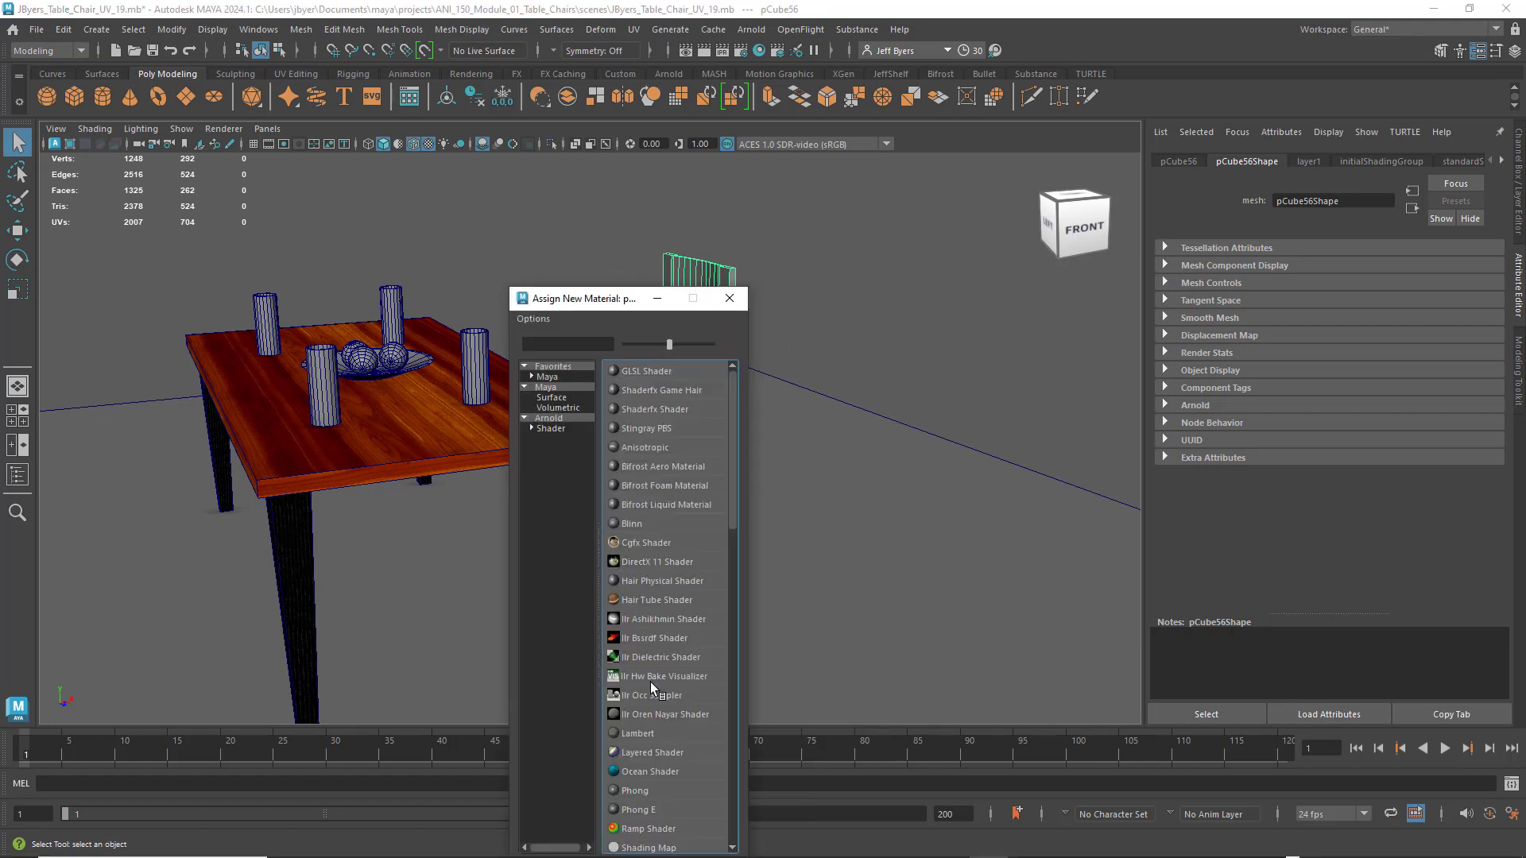
left_click(557, 428)
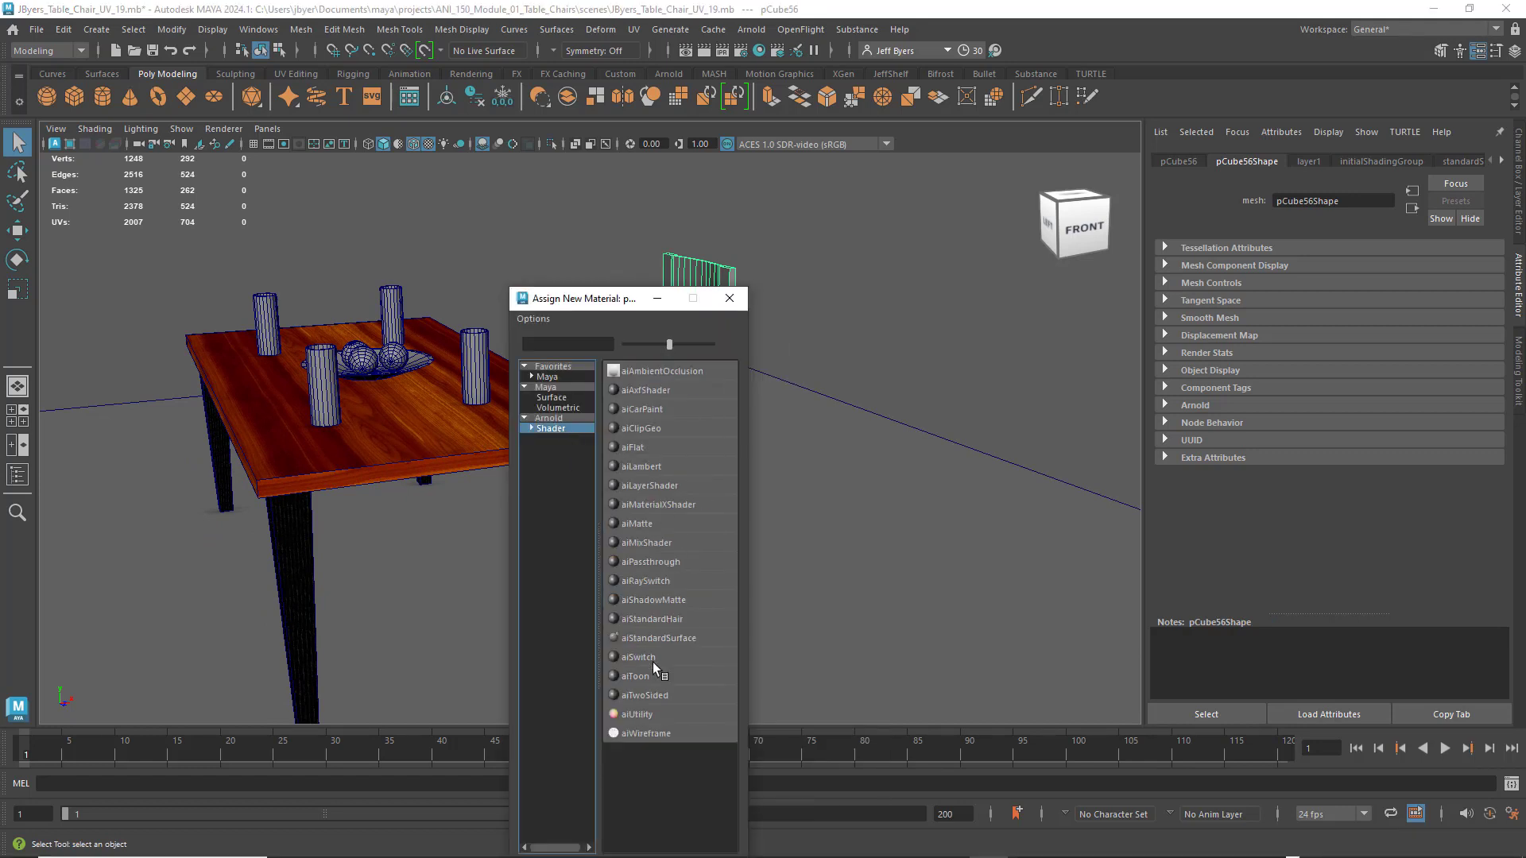
left_click(671, 638)
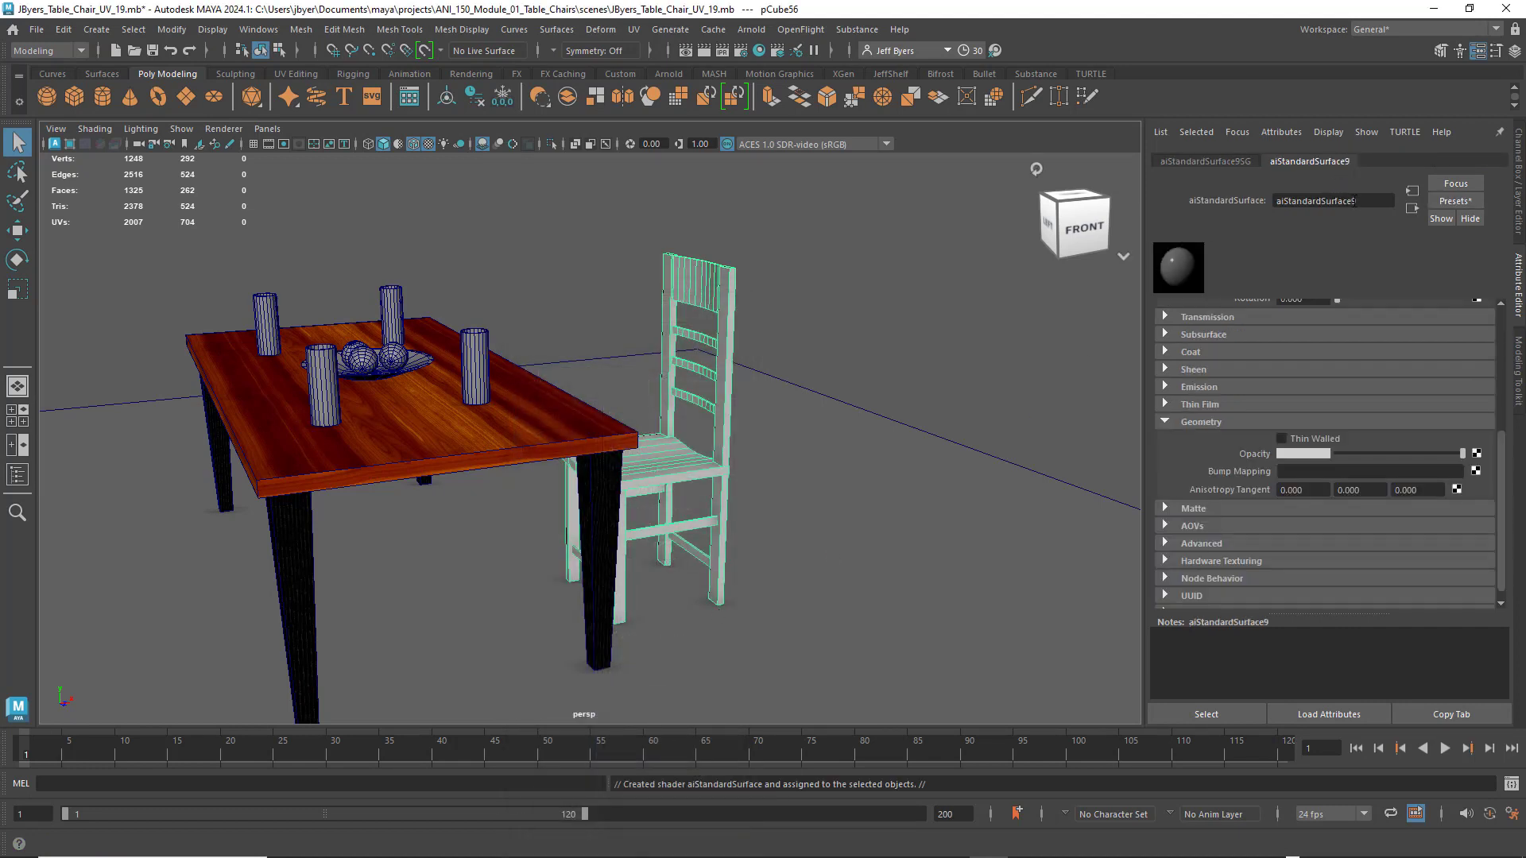
Rename the chair's new material to Chair_TX and bring up its base and specular attributes.
left_click_drag(1355, 200, 1269, 200)
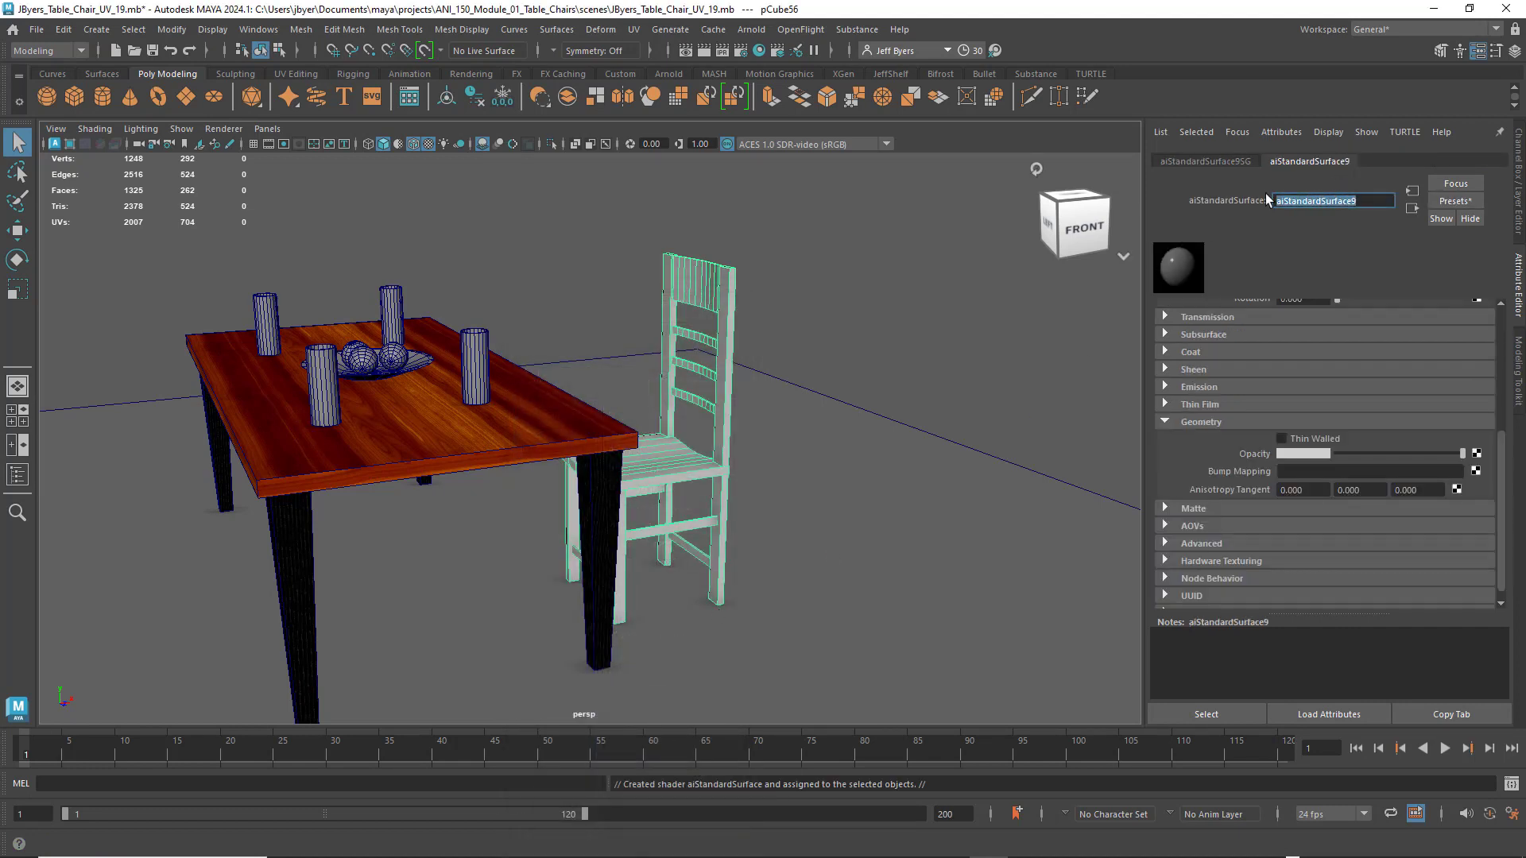
type("Ca")
key("Return")
scroll(1327, 353, "up", 5)
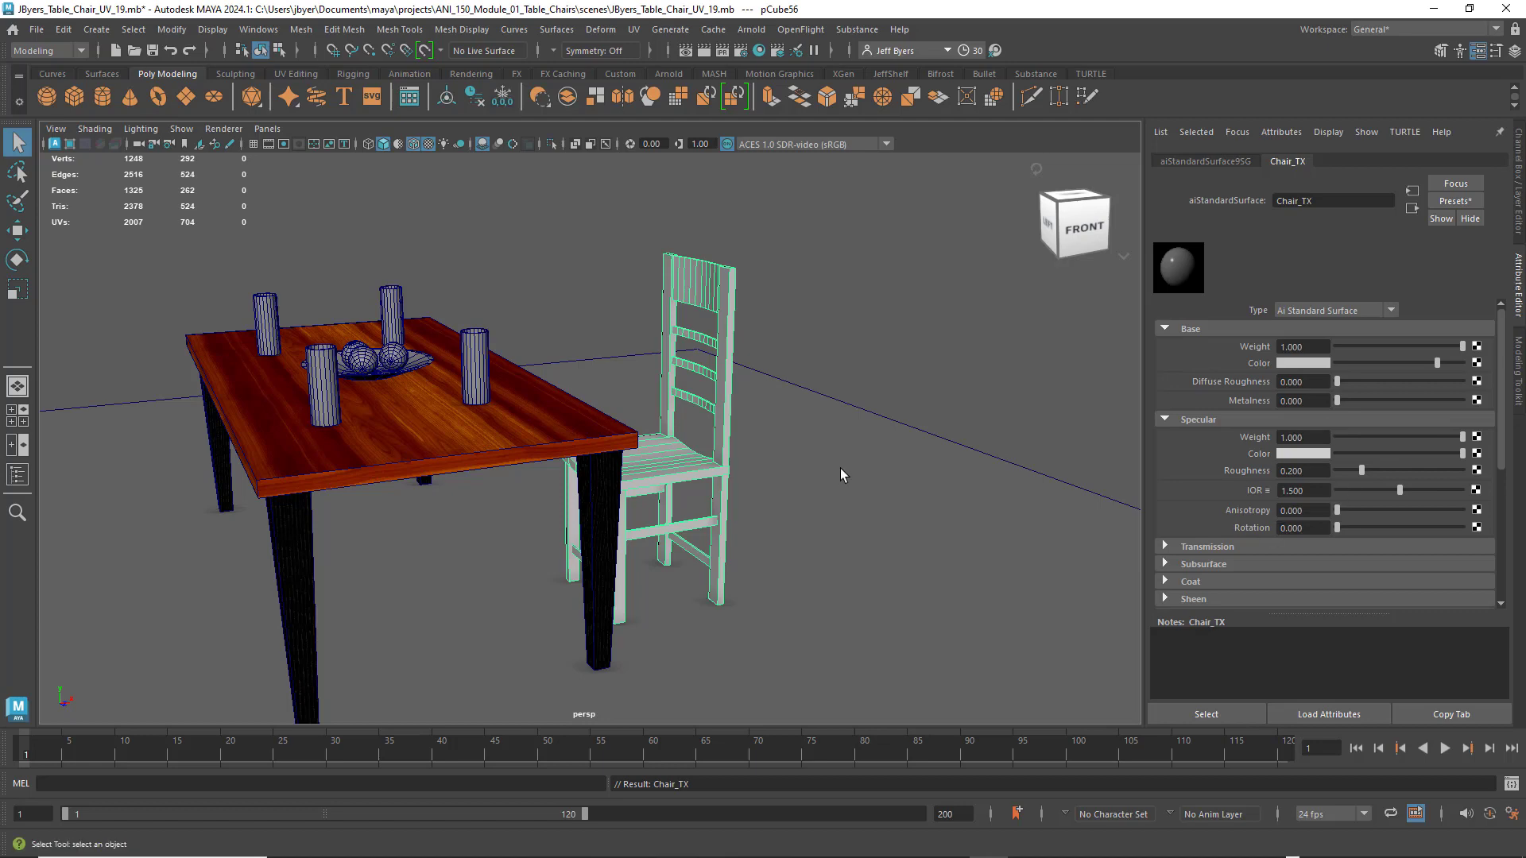
middle_click_drag(841, 471, 964, 428, "alt")
left_click_drag(964, 427, 926, 434, "alt")
middle_click_drag(926, 433, 810, 440, "alt")
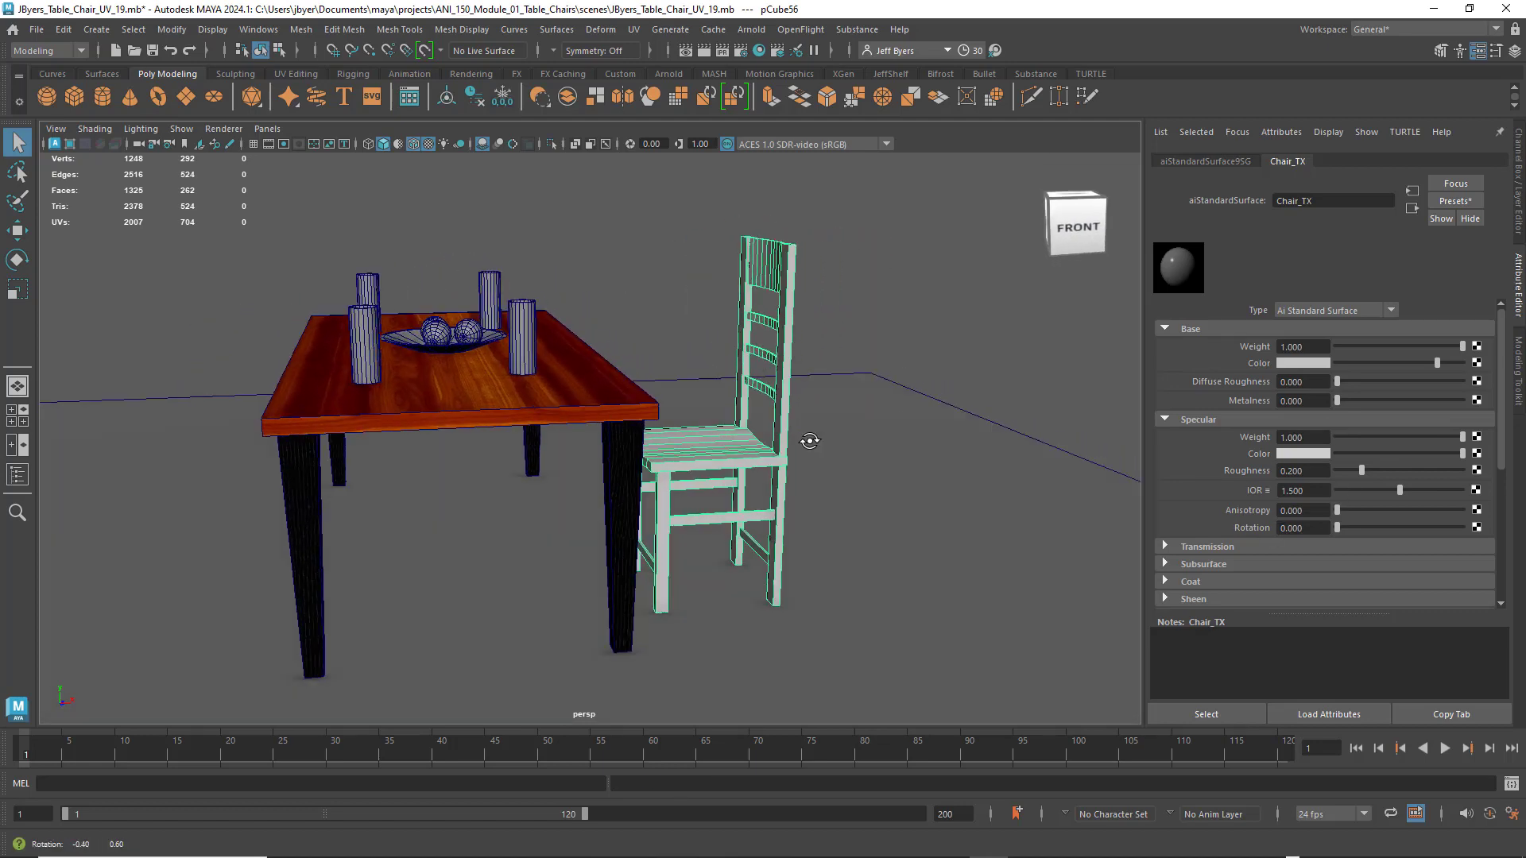
left_click_drag(811, 440, 811, 443, "alt")
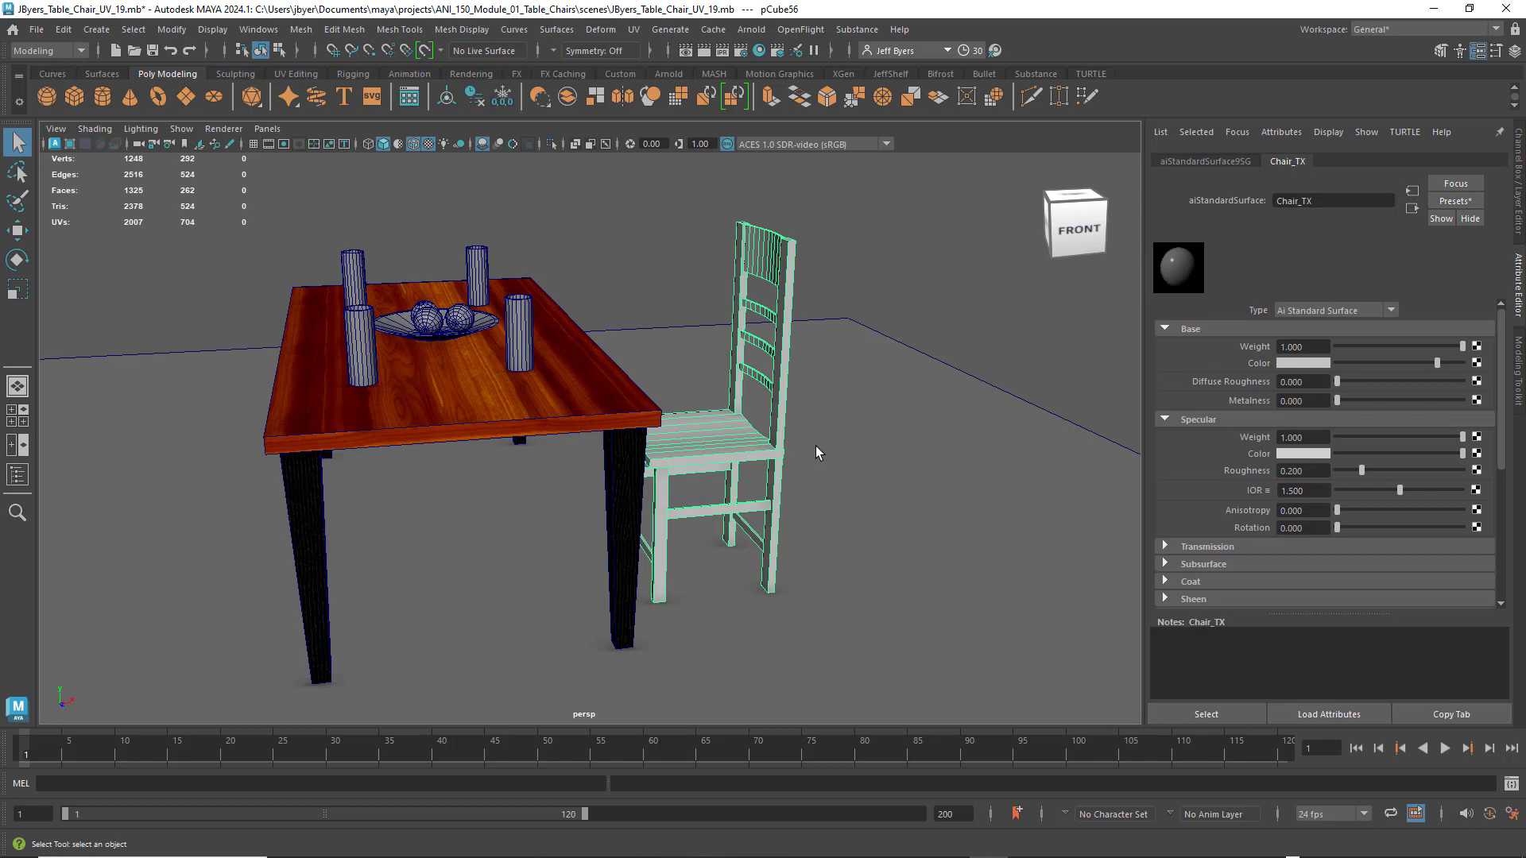